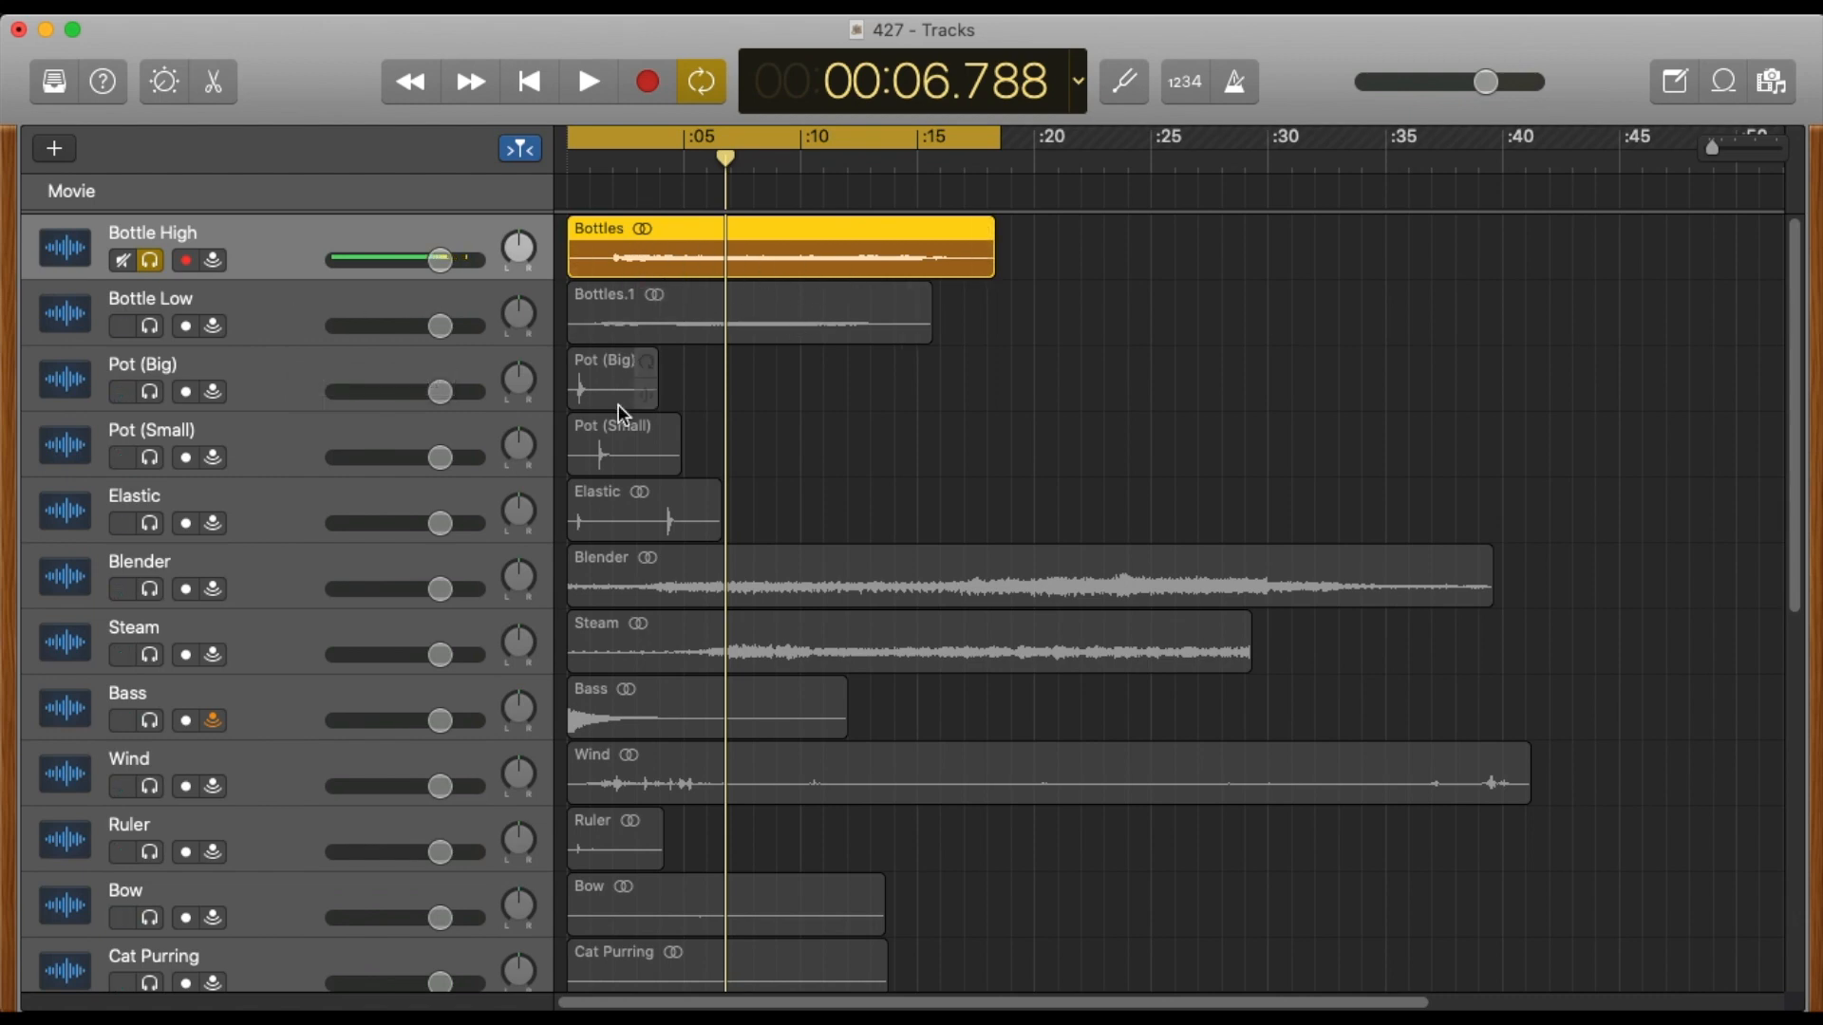
# Look through the project's full track list from Bottle High down to the Master Track, and briefly check the Loop Browser.
pyautogui.scroll(-5, 338, 731)
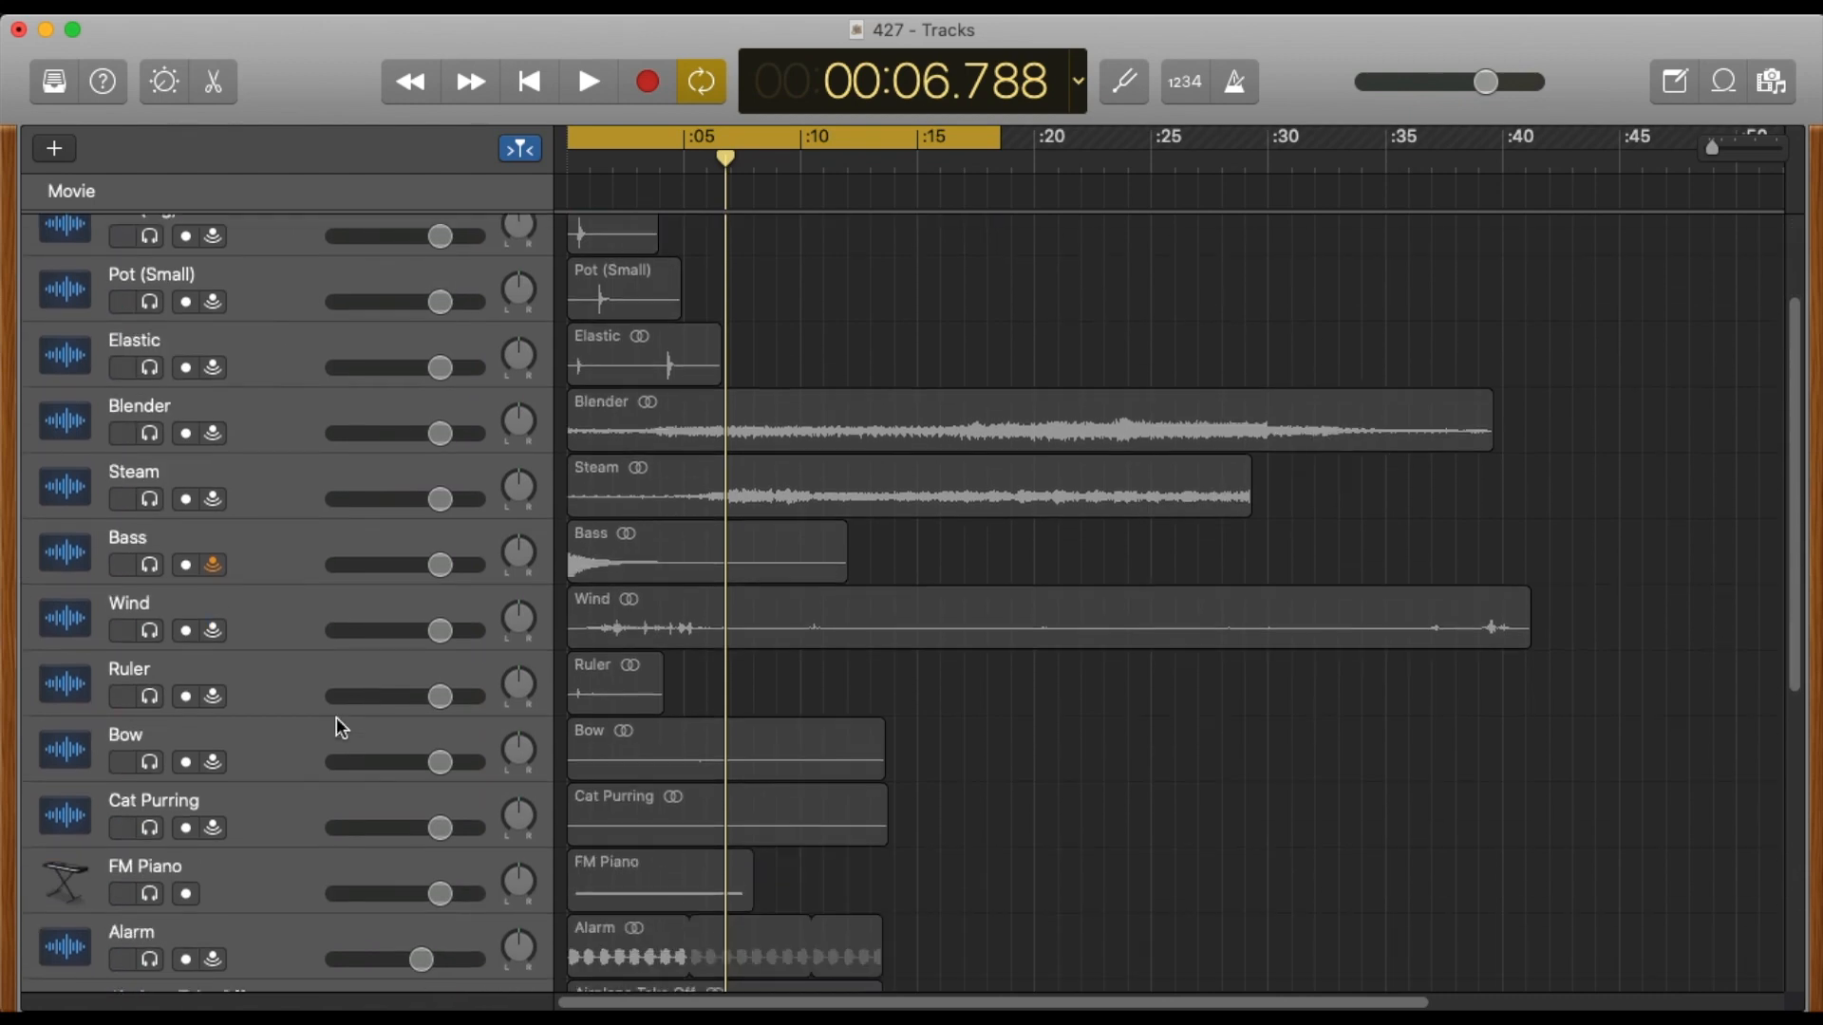
pyautogui.scroll(-8, 338, 729)
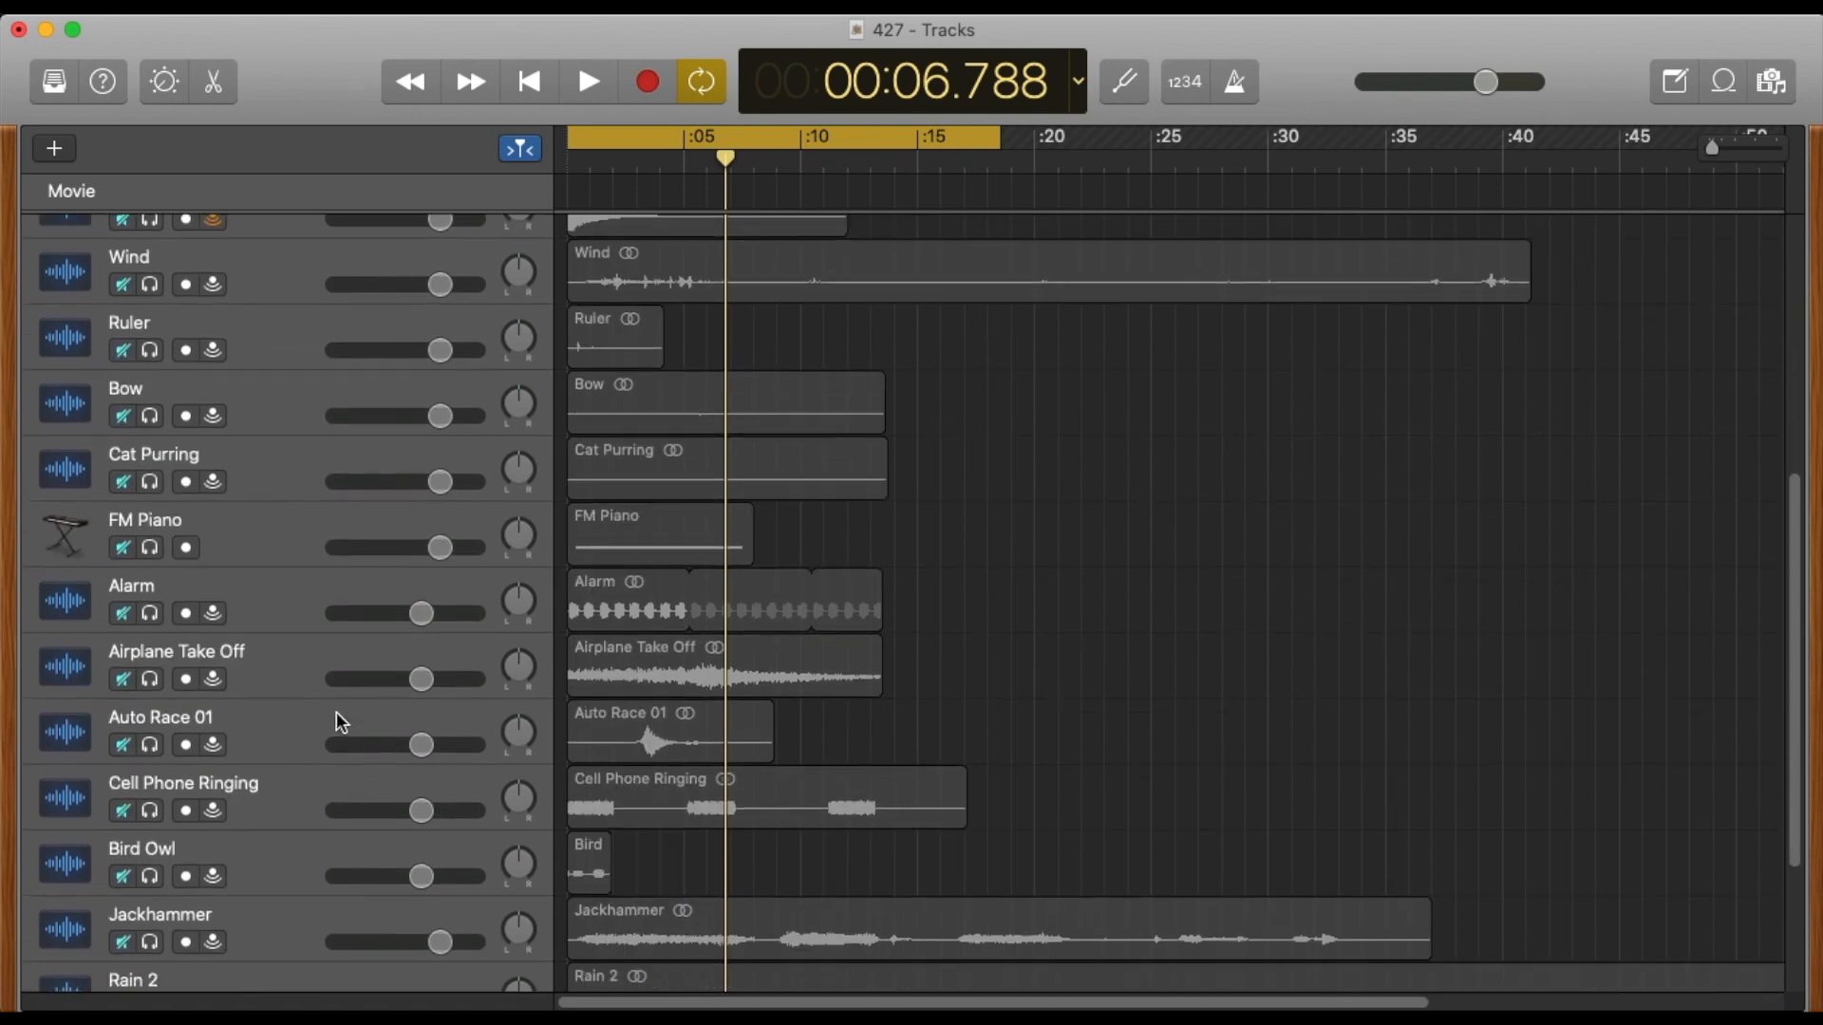
pyautogui.scroll(-1, 338, 722)
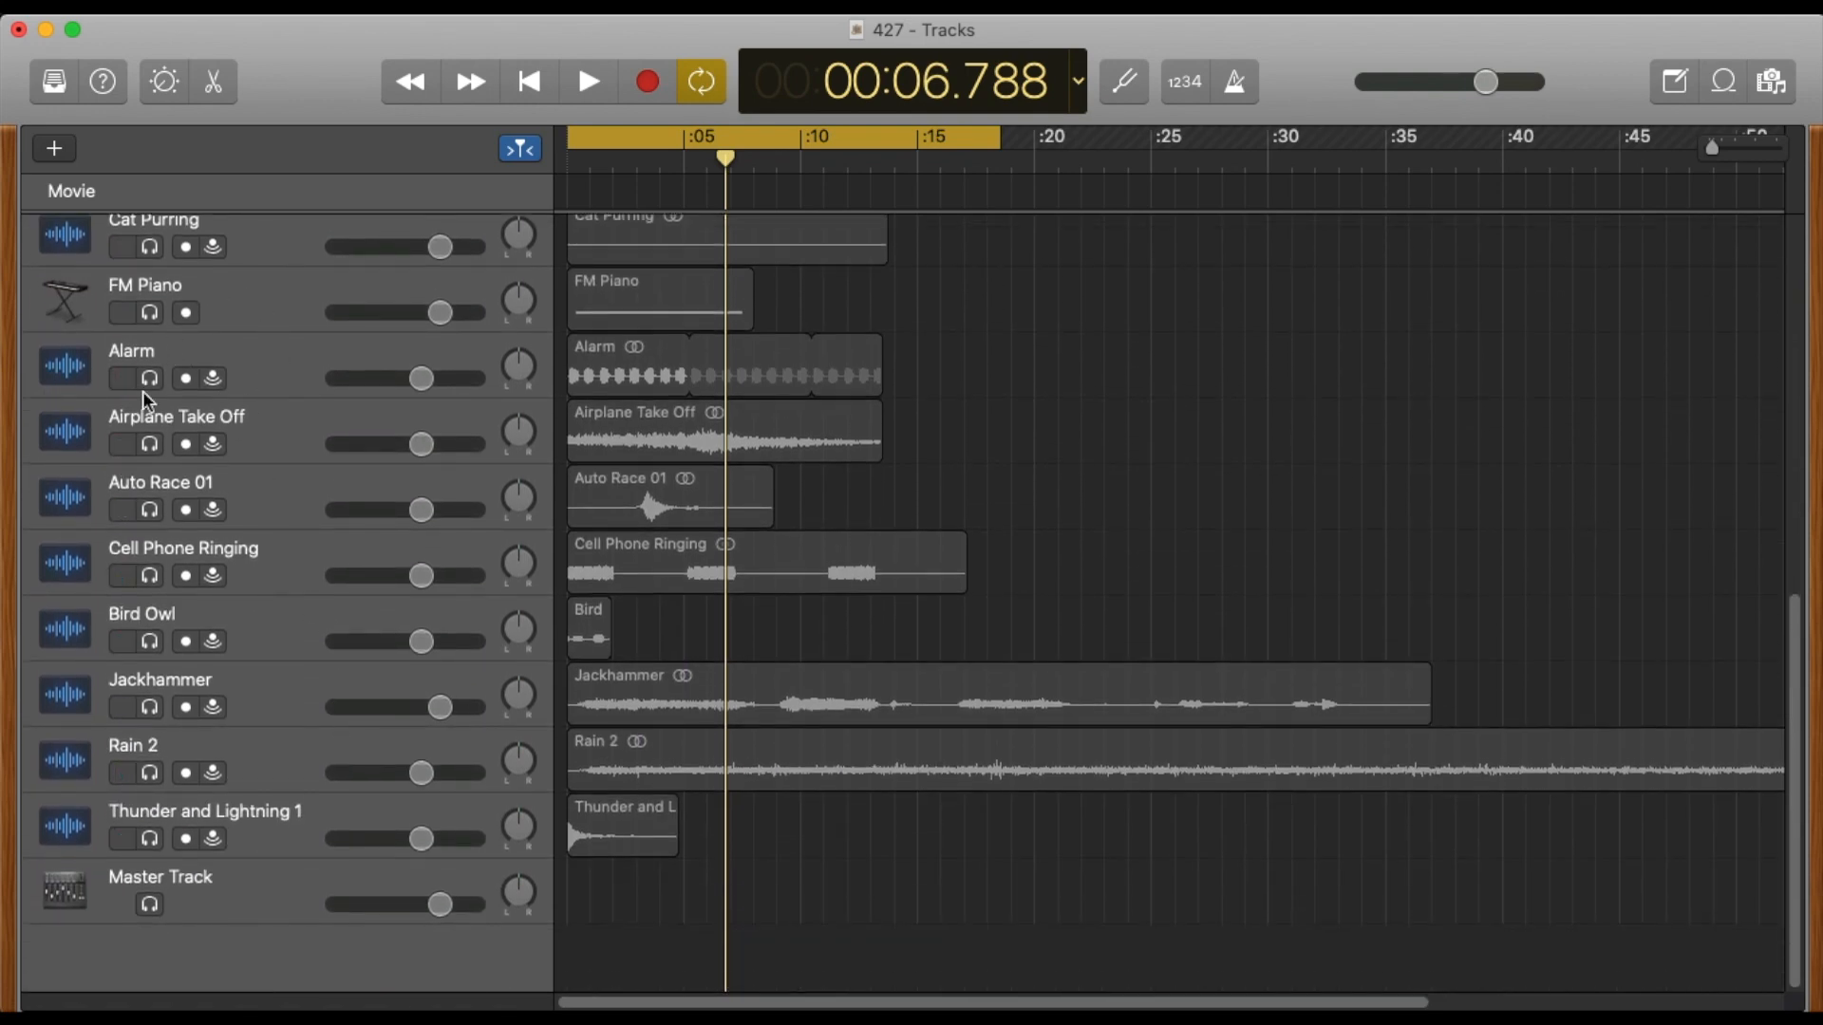
pyautogui.click(1723, 88)
pyautogui.click(1723, 86)
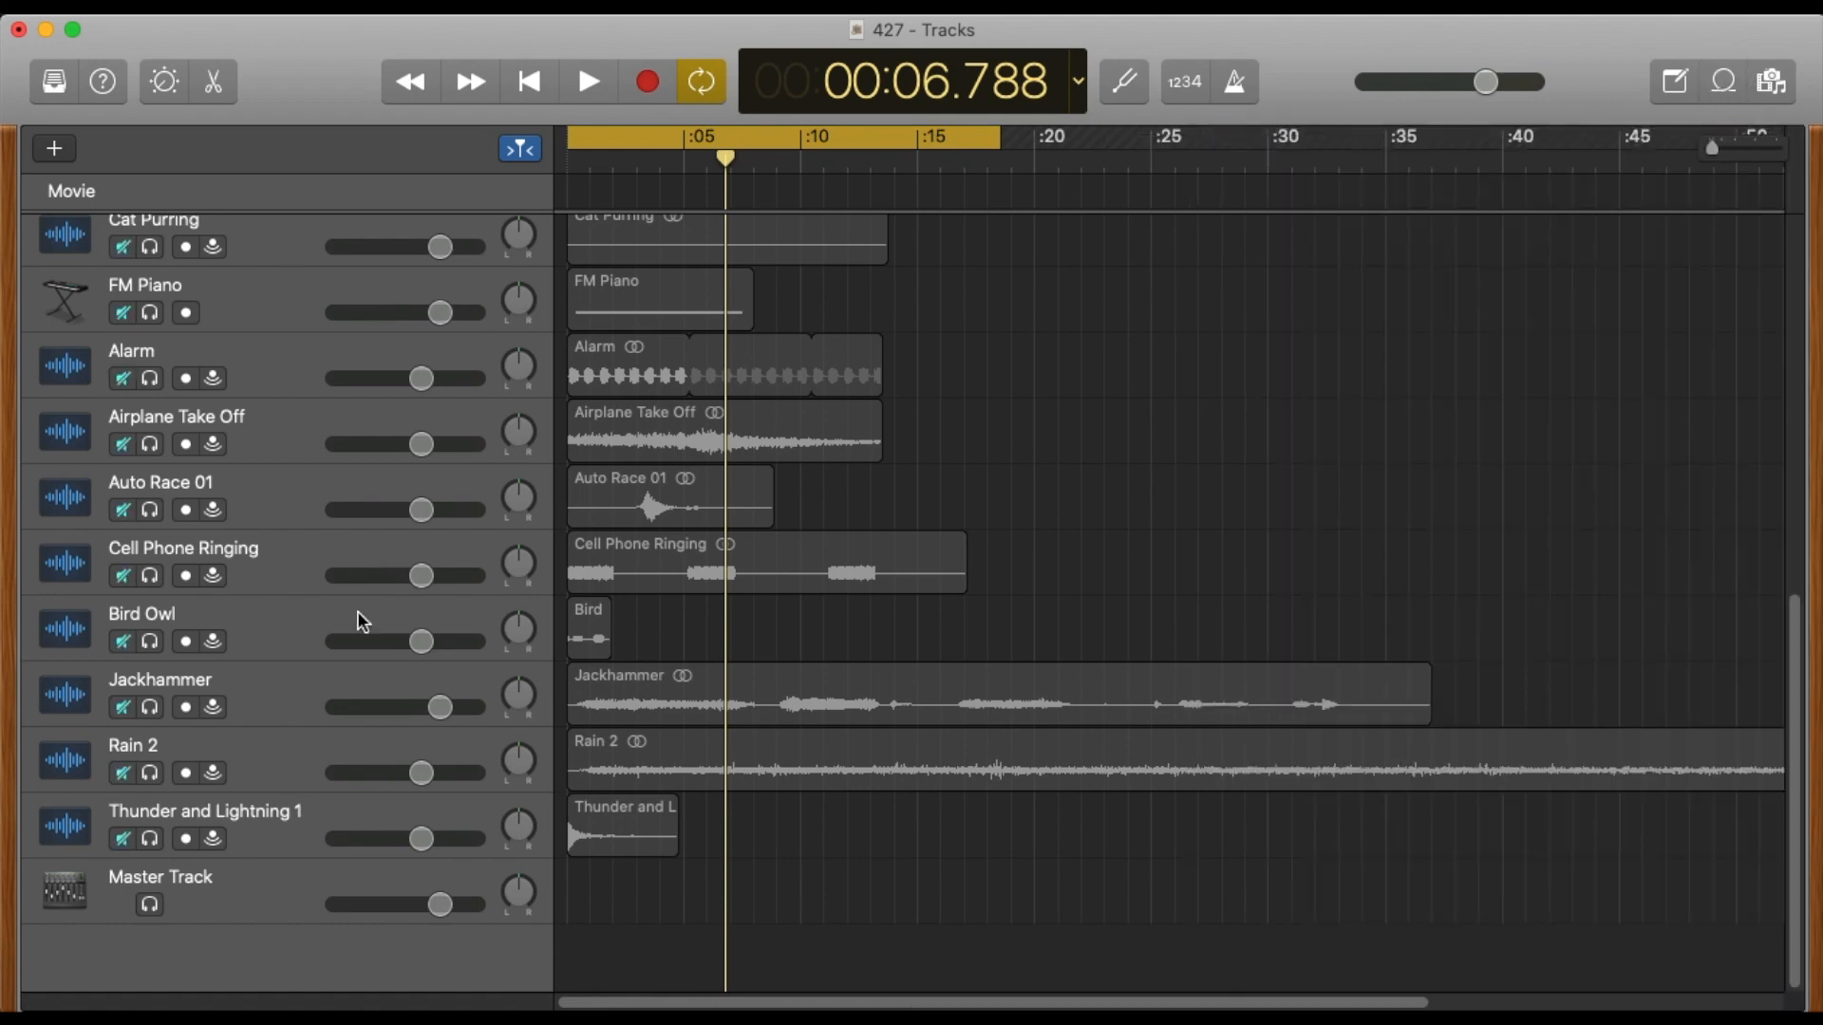
pyautogui.scroll(15, 322, 551)
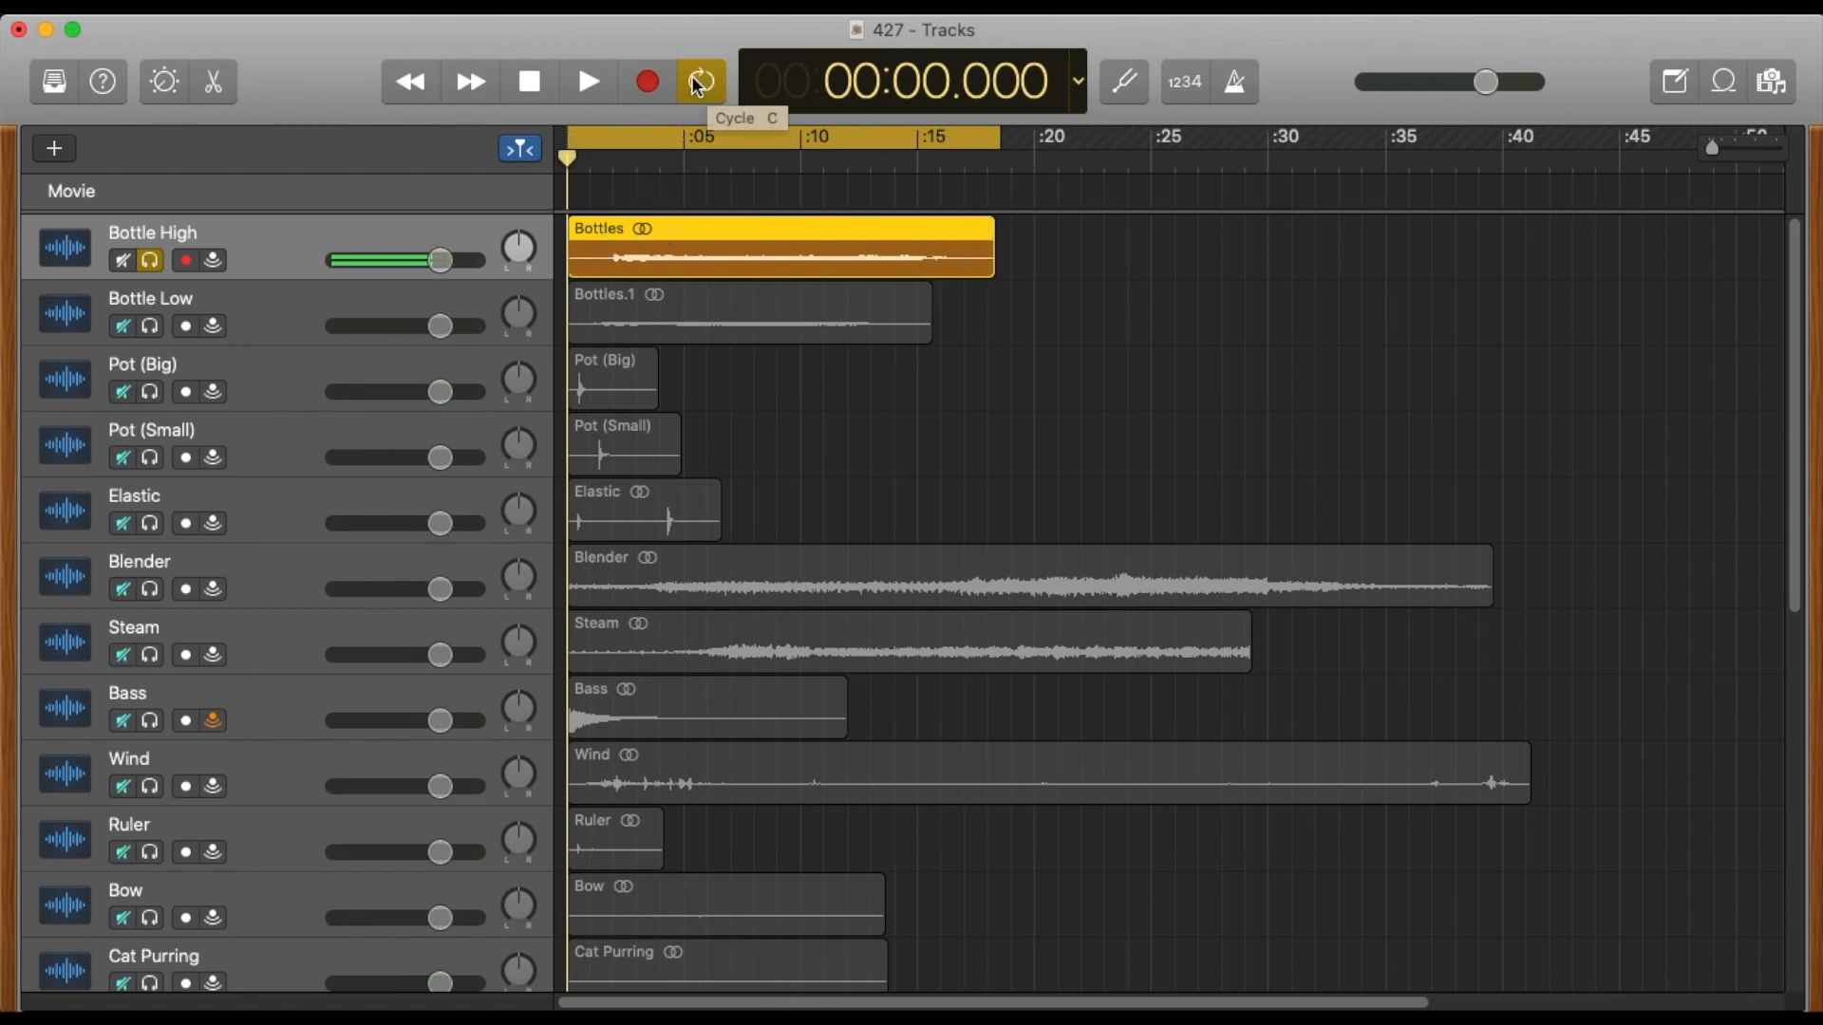
# Play the Bottle High track and open its MAnalyzer plug-in, placing the plug-in window slightly higher.
pyautogui.click(588, 80)
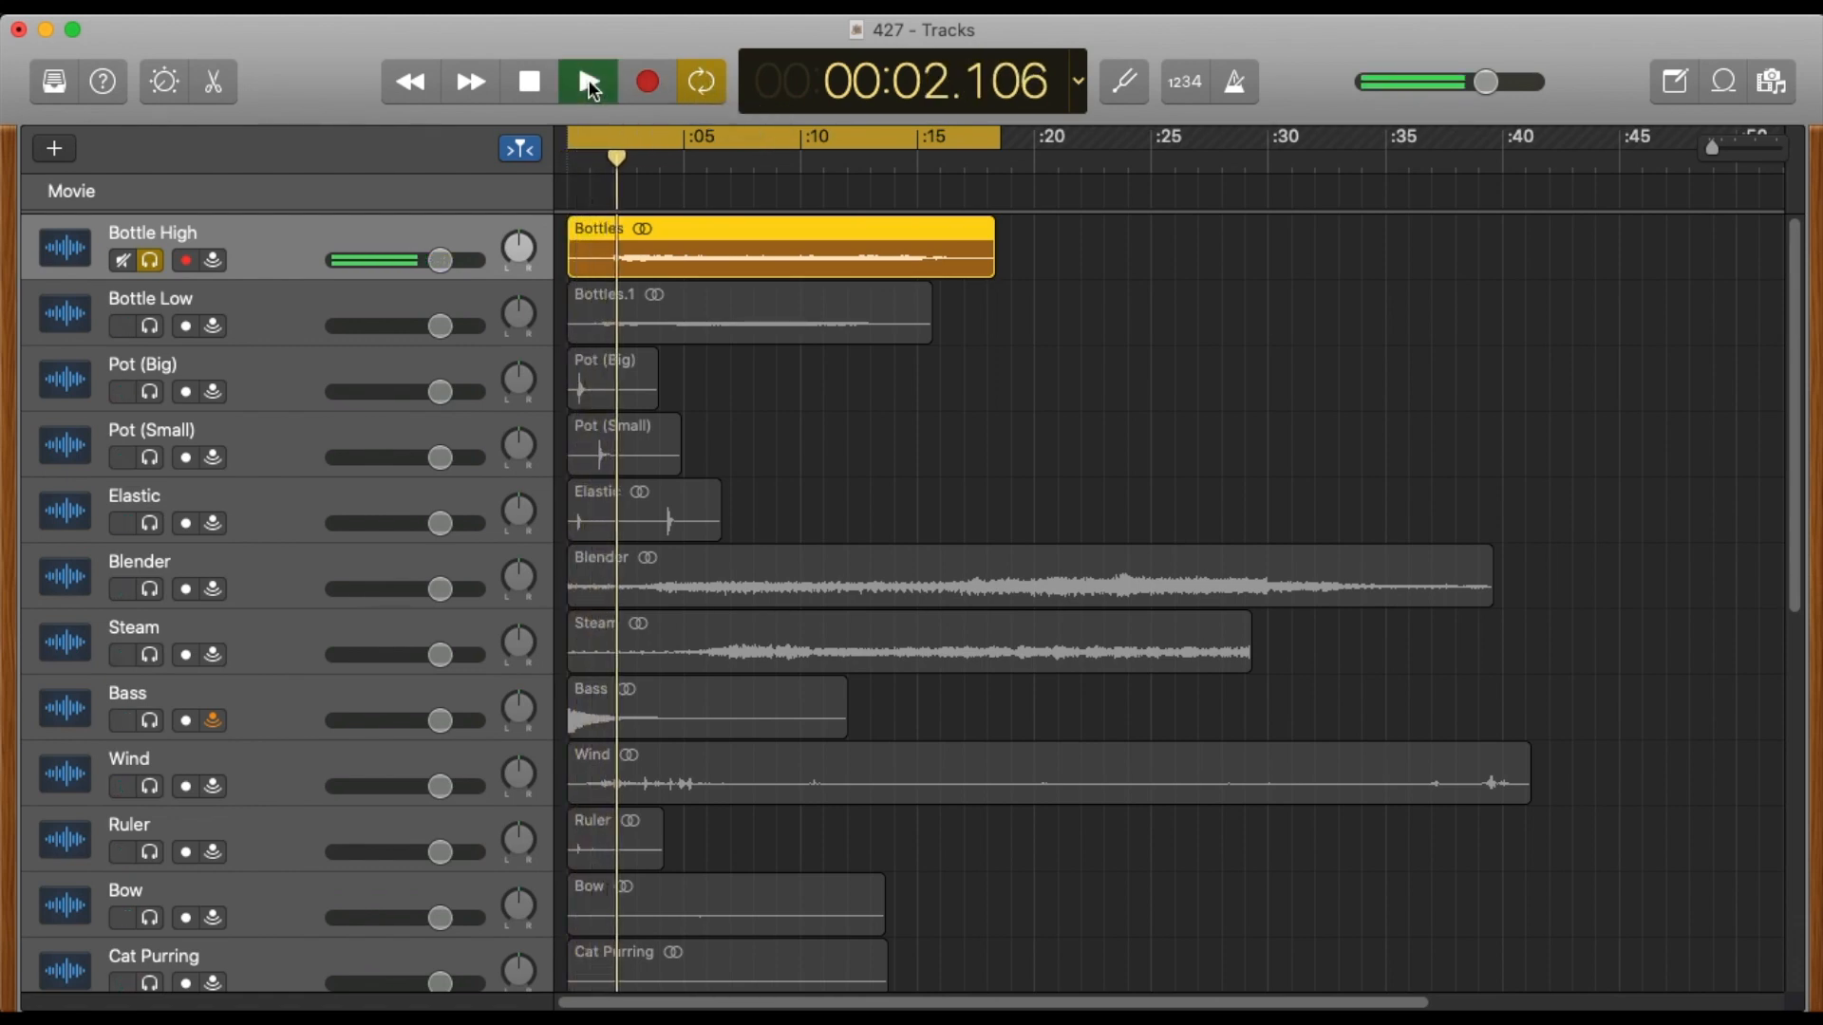
pyautogui.doubleClick(284, 233)
pyautogui.doubleClick(283, 272)
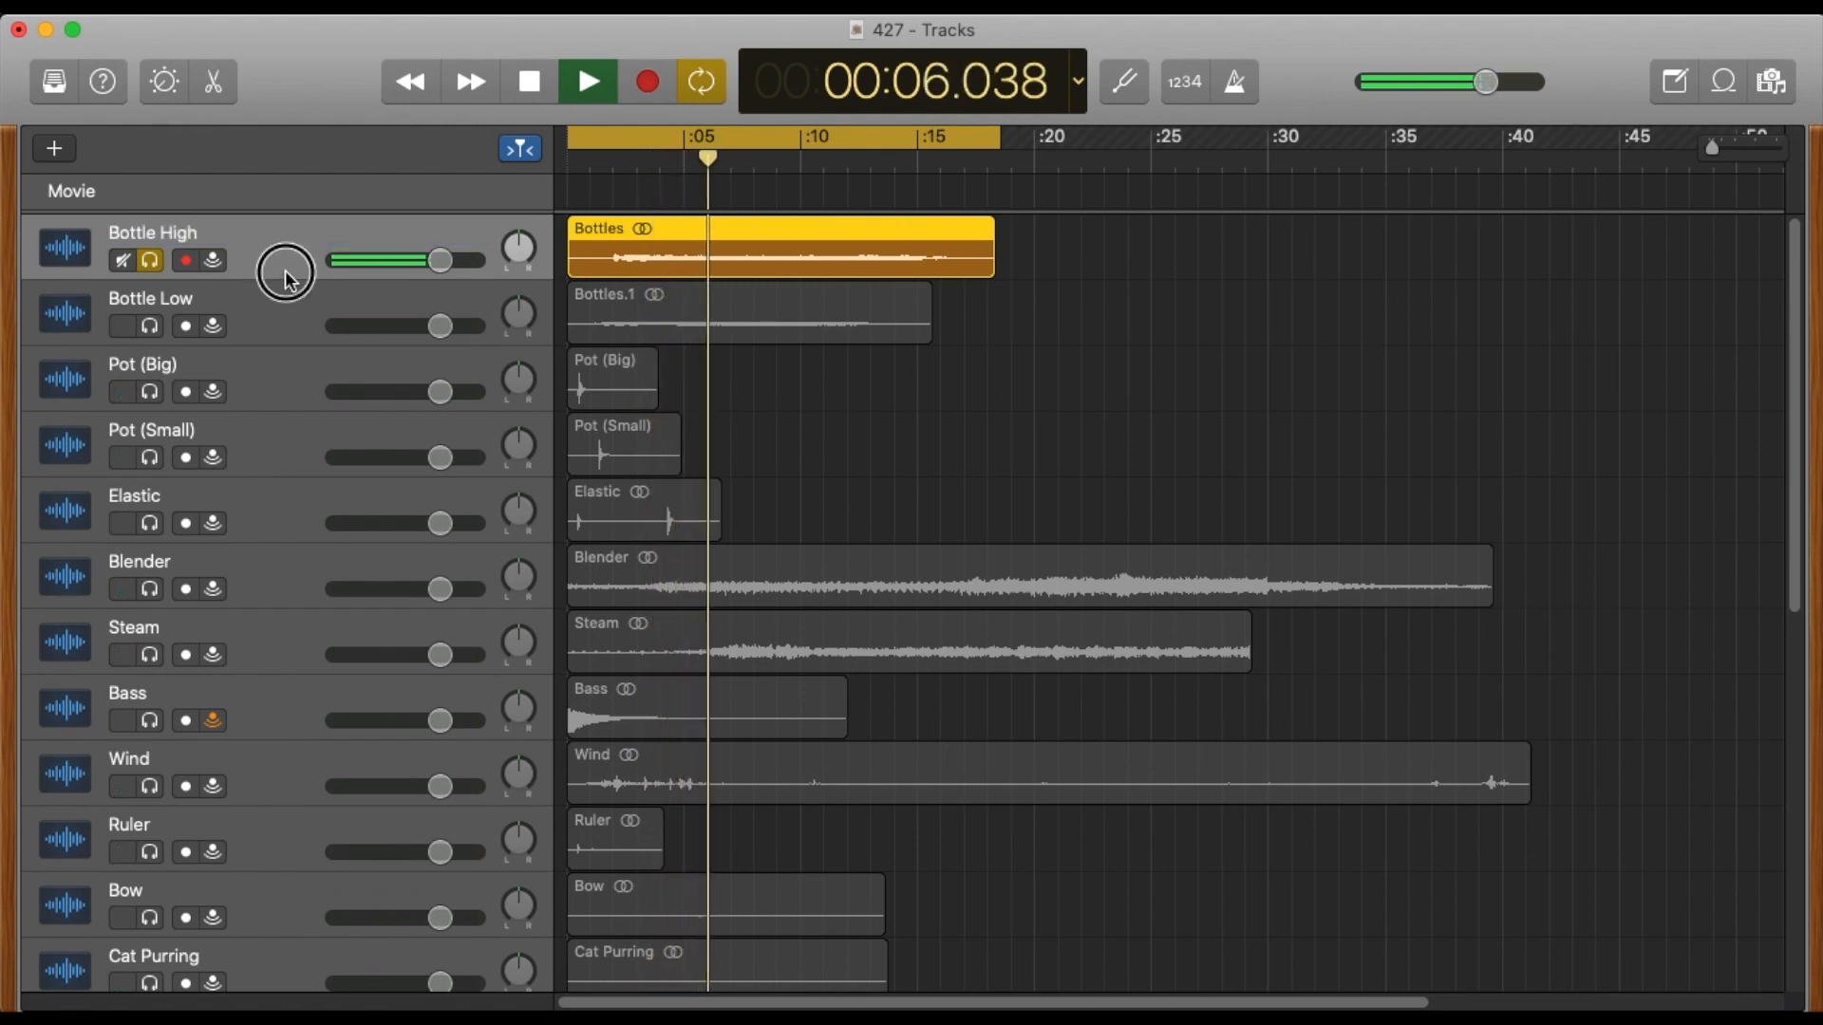
pyautogui.scroll(-5, 350, 879)
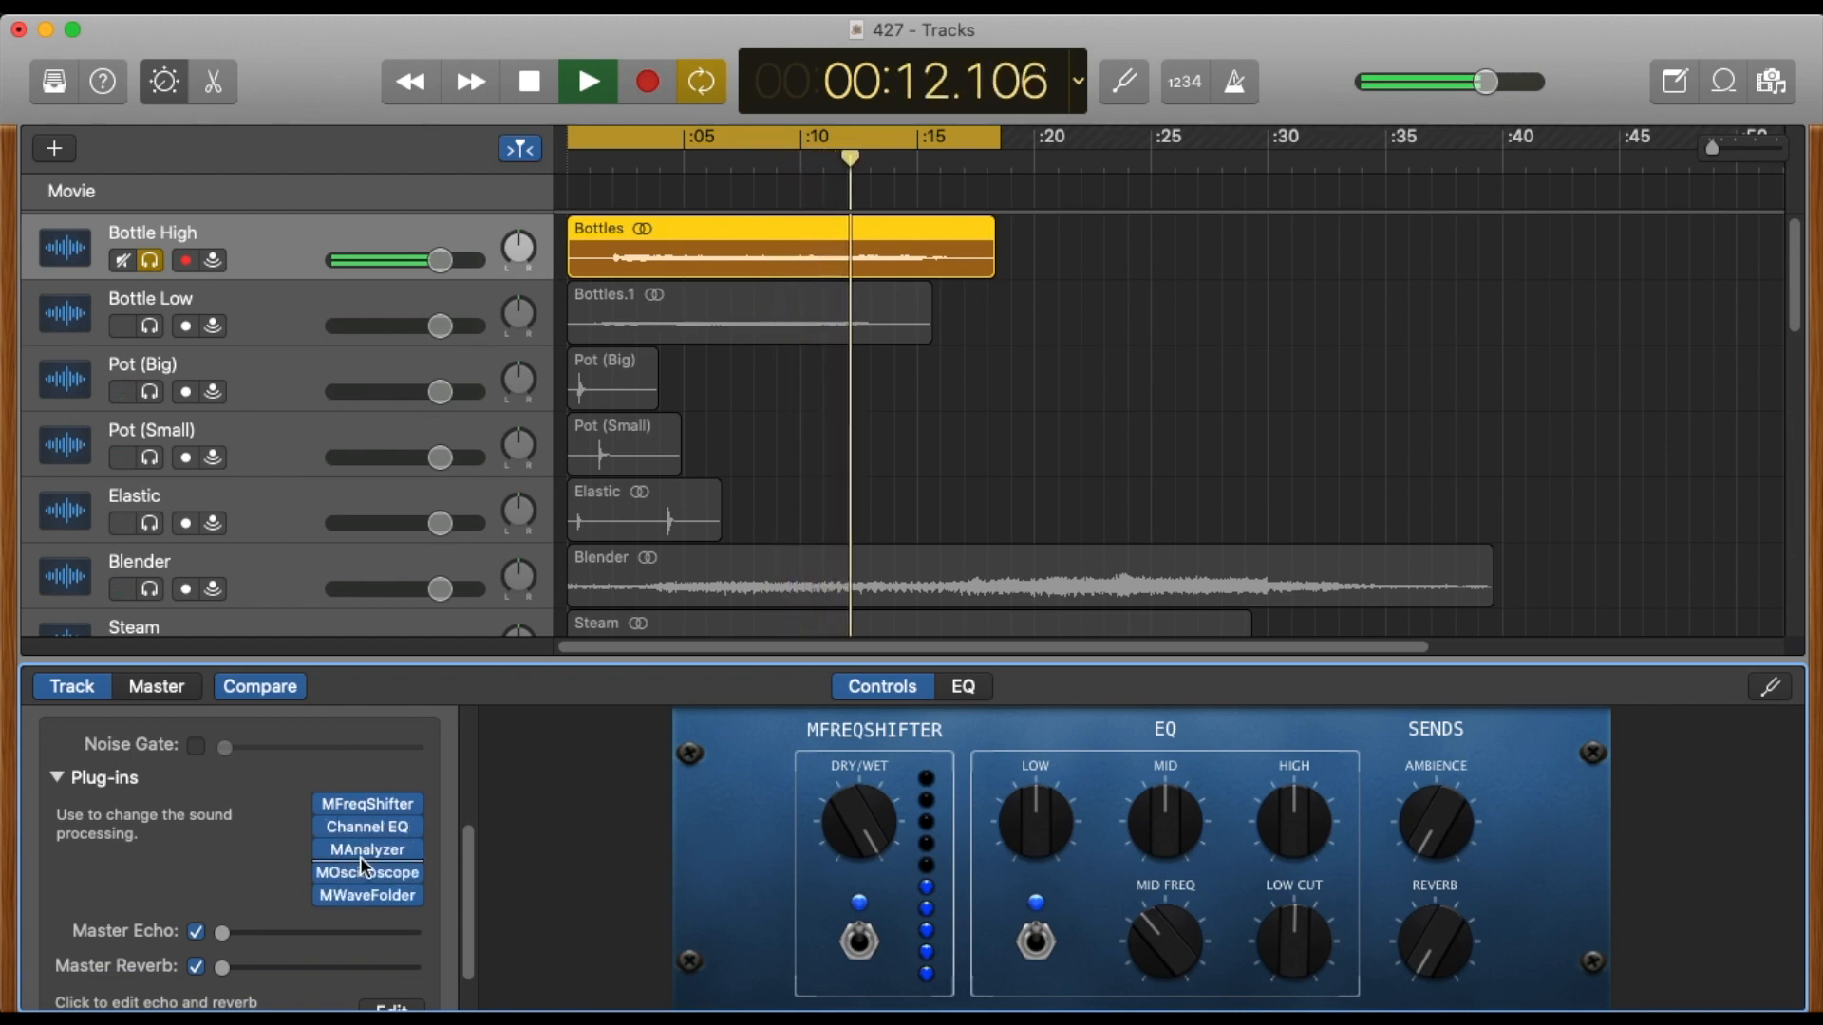
pyautogui.click(362, 852)
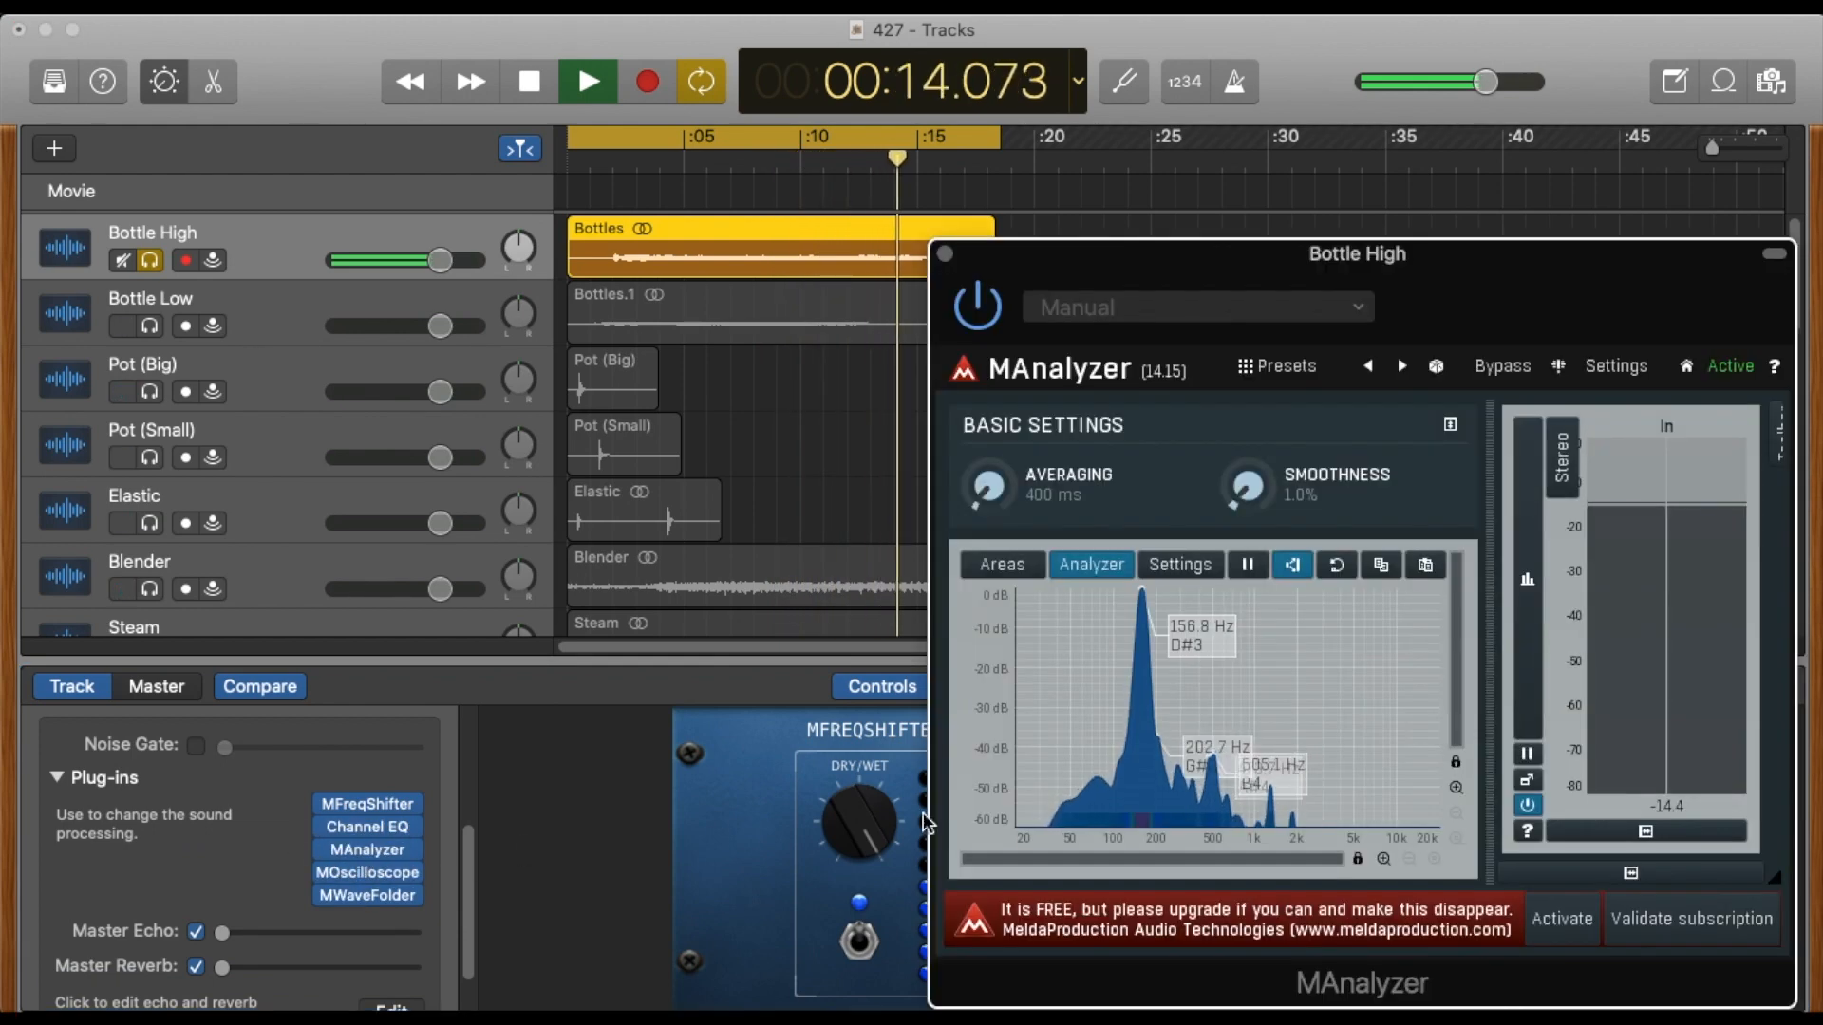
pyautogui.moveTo(1131, 254); pyautogui.dragTo(1118, 202)
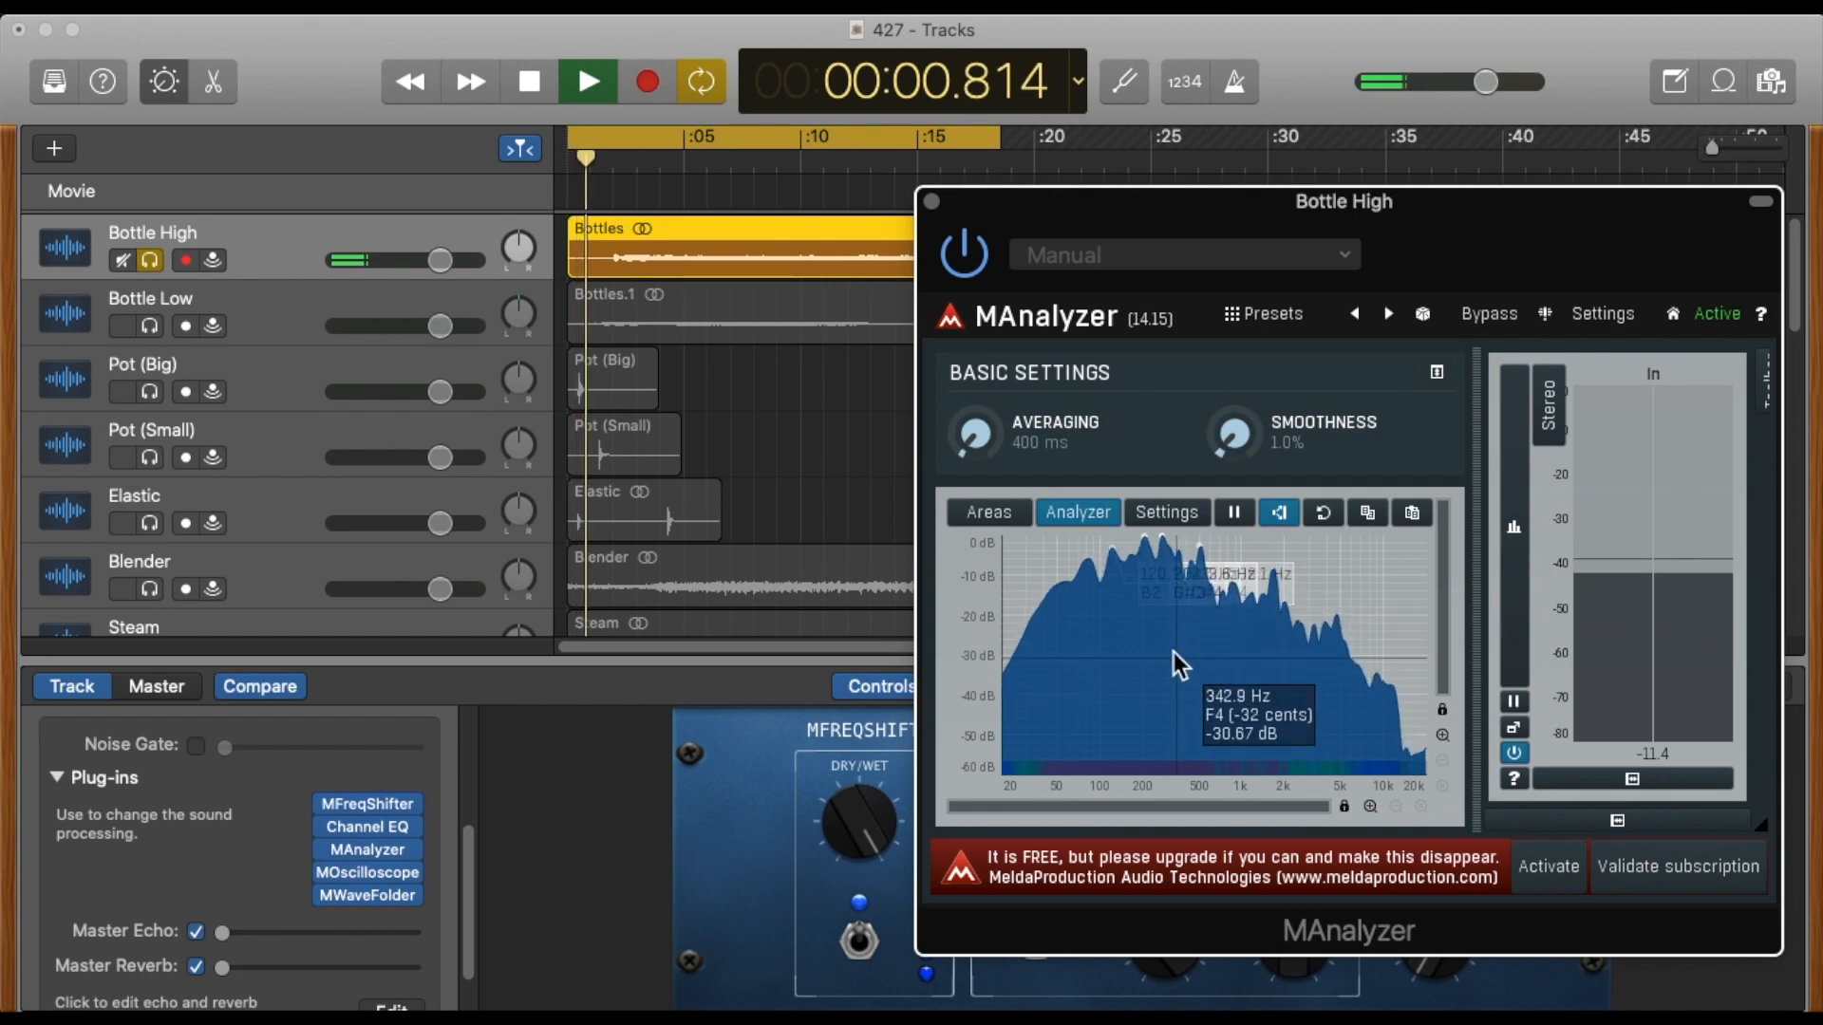
# Freeze the MAnalyzer spectrum, stop playback and magnify the lower decibel range of the graph.
pyautogui.click(1237, 516)
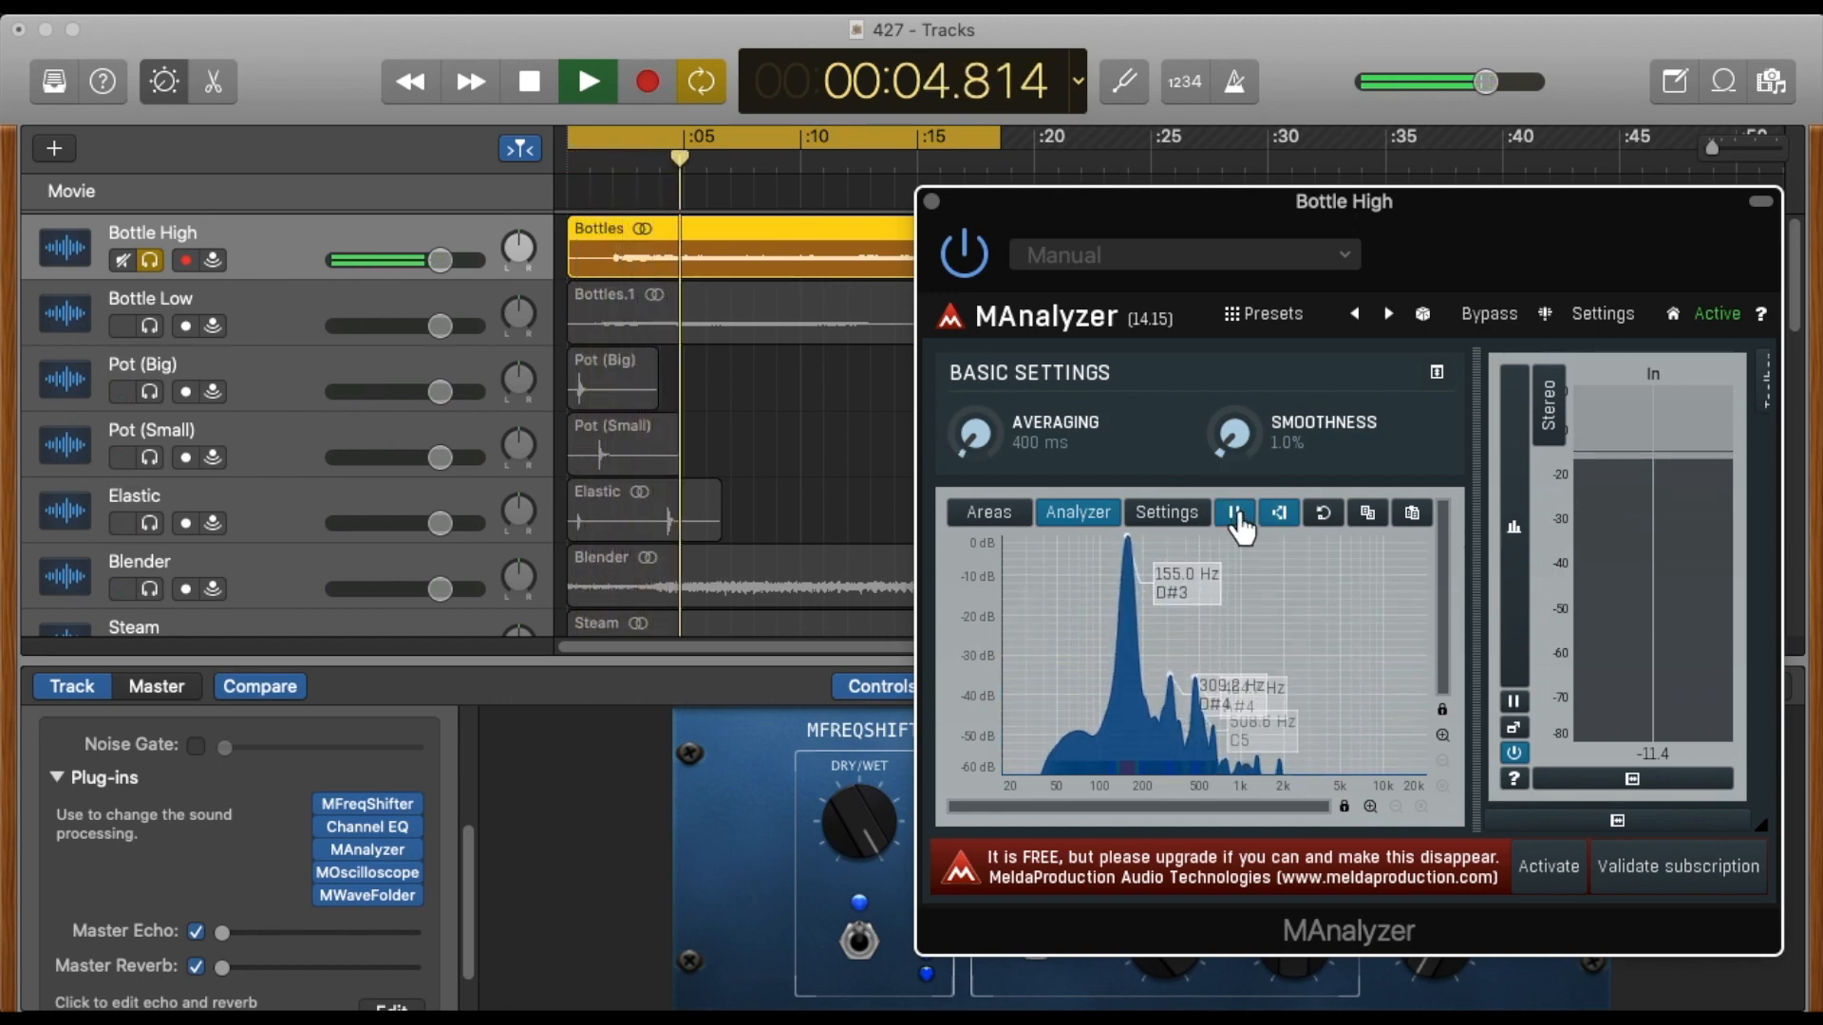
pyautogui.press('space')
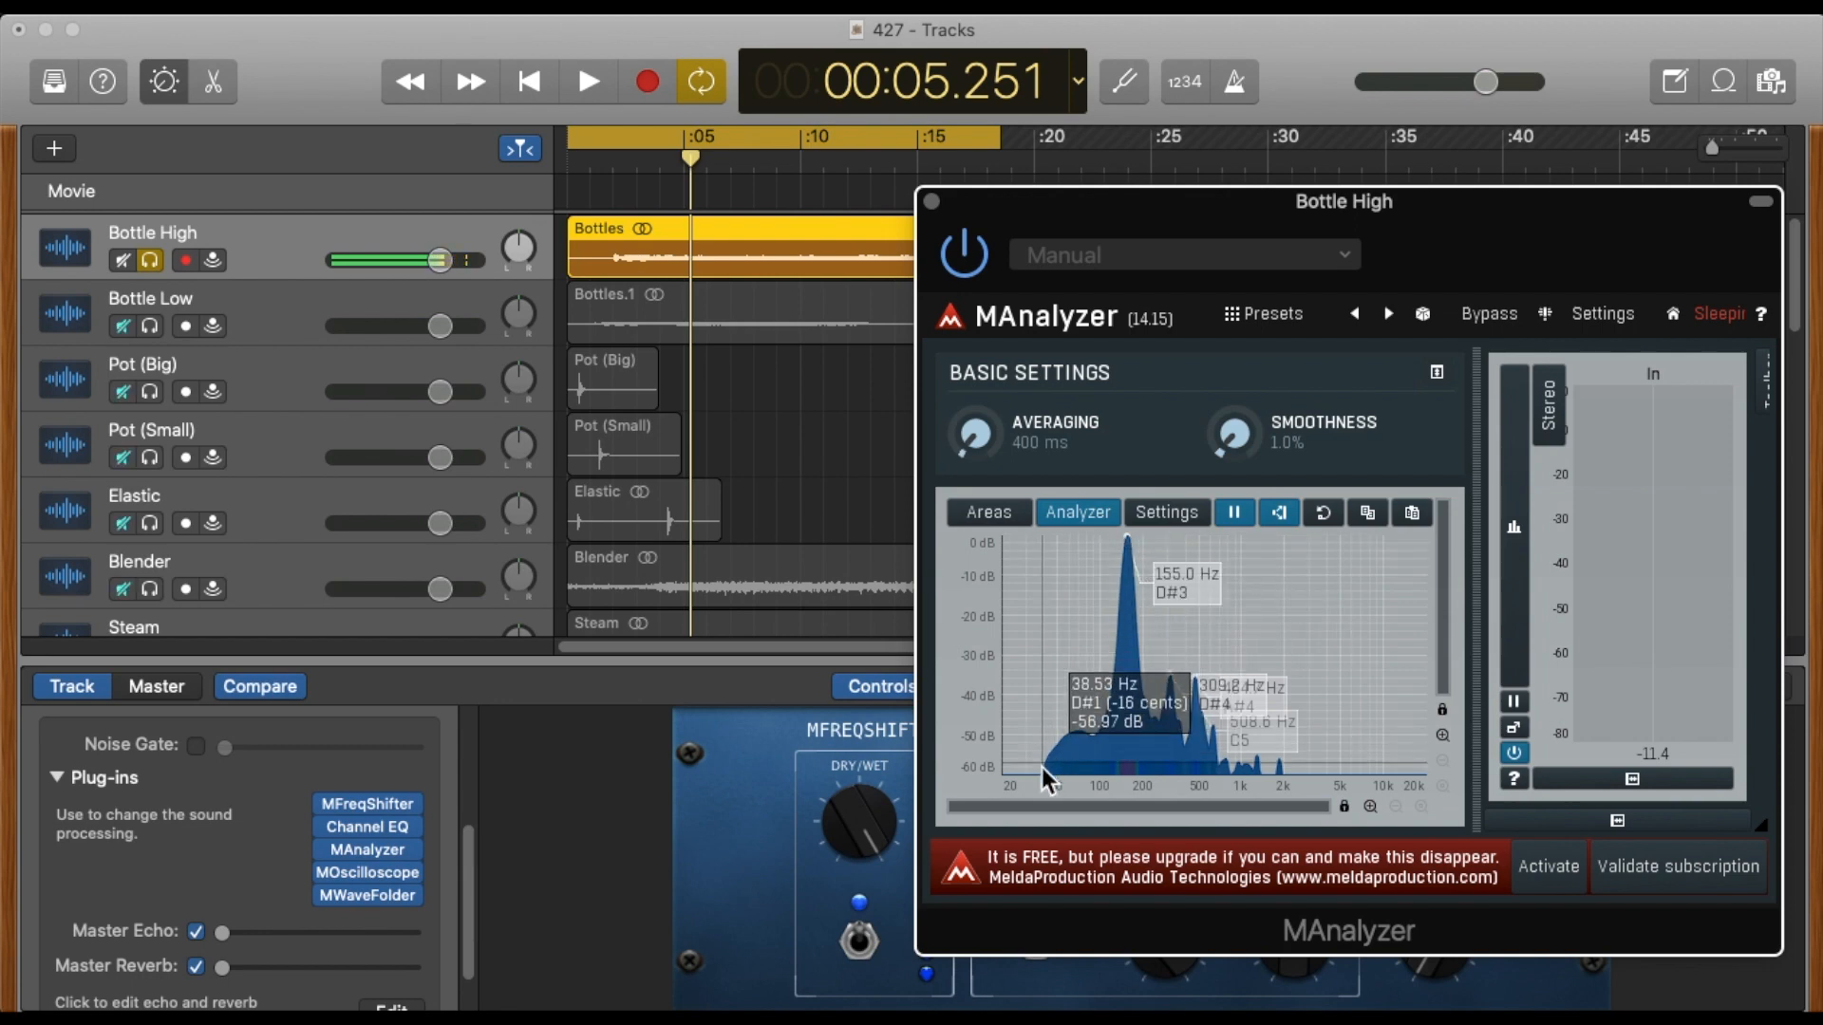
pyautogui.click(1442, 736)
pyautogui.moveTo(1444, 636); pyautogui.dragTo(1440, 747)
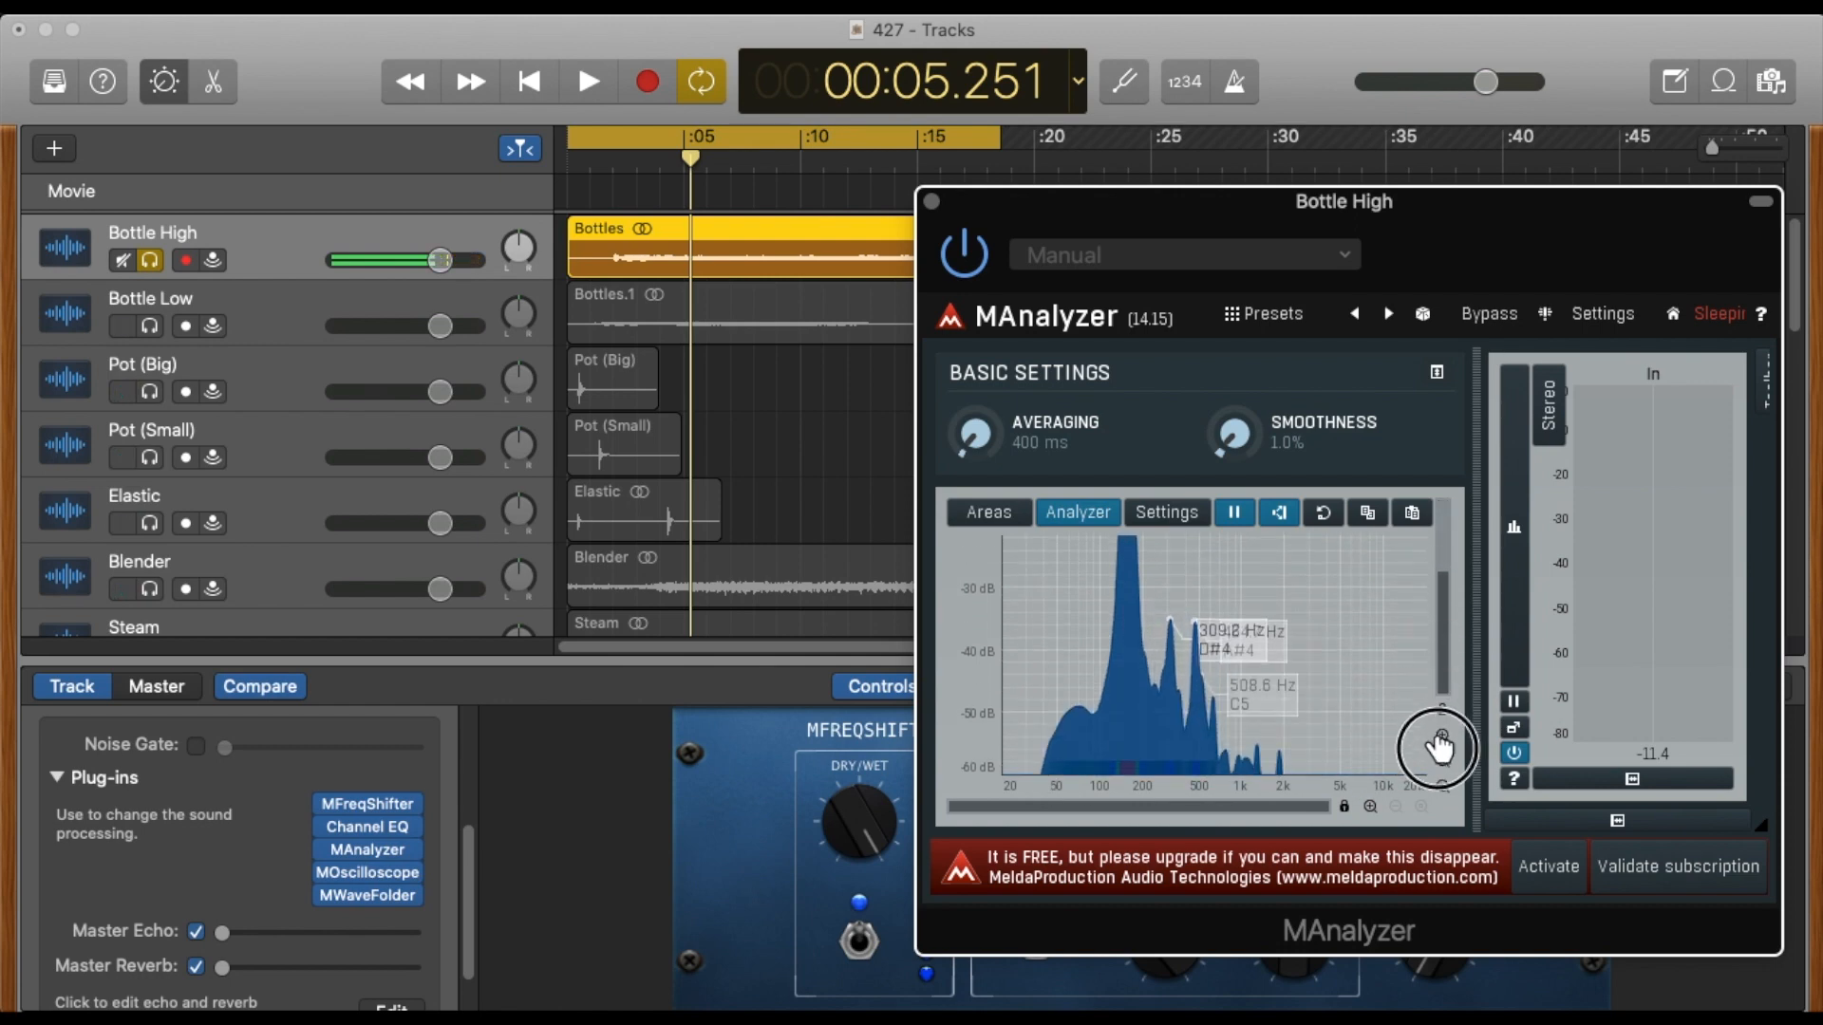
# Magnify the frequency axis and read the lowest and highest frequencies of the frozen Bottle High spectrum.
pyautogui.click(1369, 806)
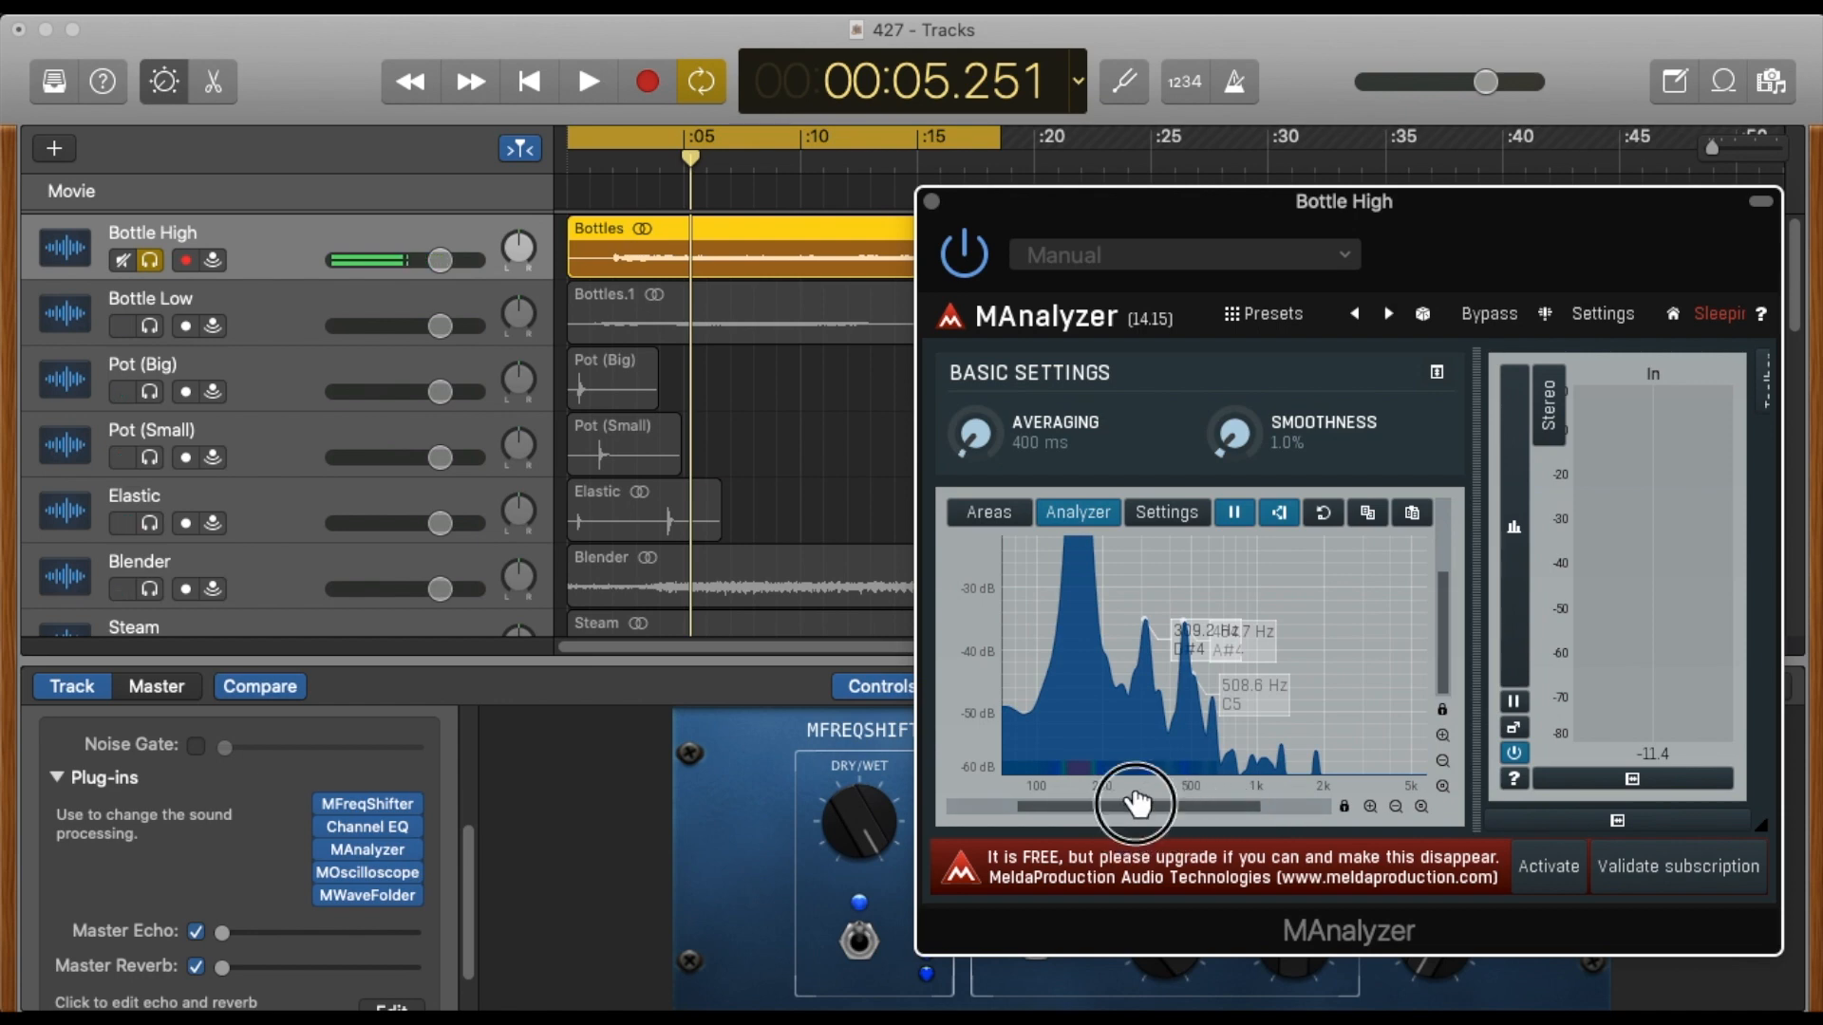
pyautogui.moveTo(1134, 808); pyautogui.dragTo(1033, 800)
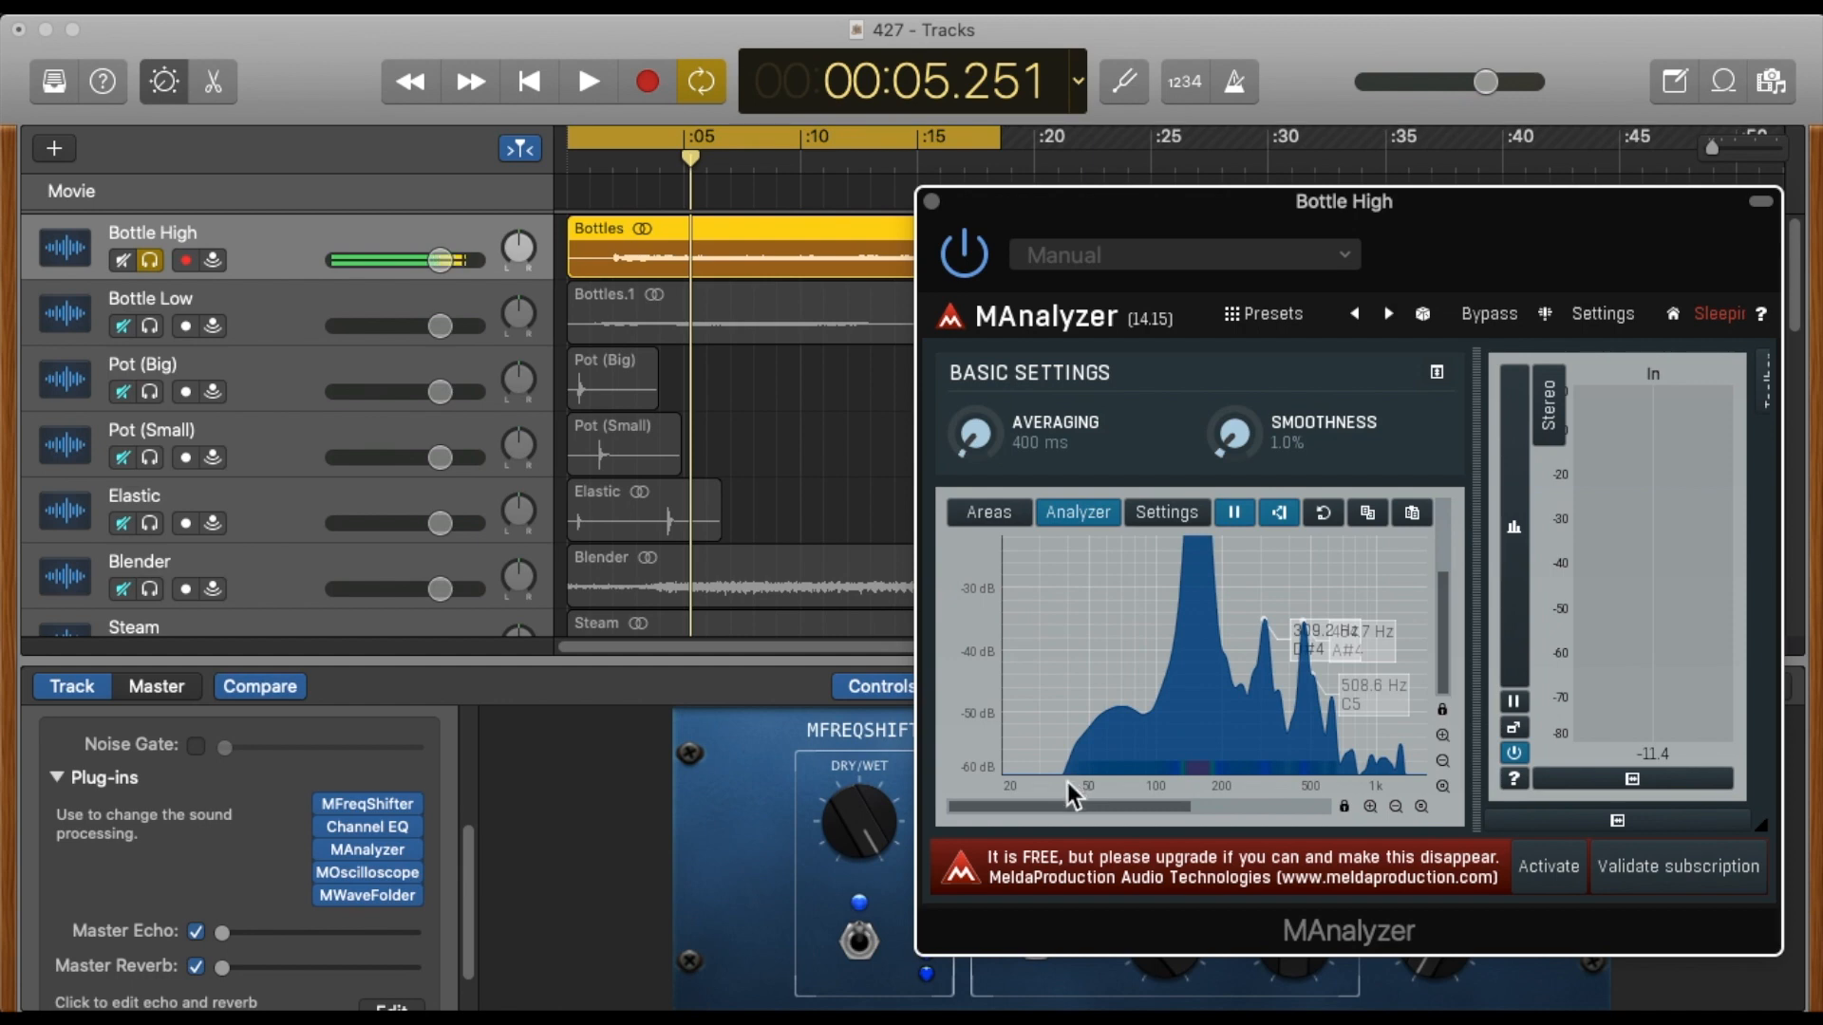
pyautogui.click(1369, 806)
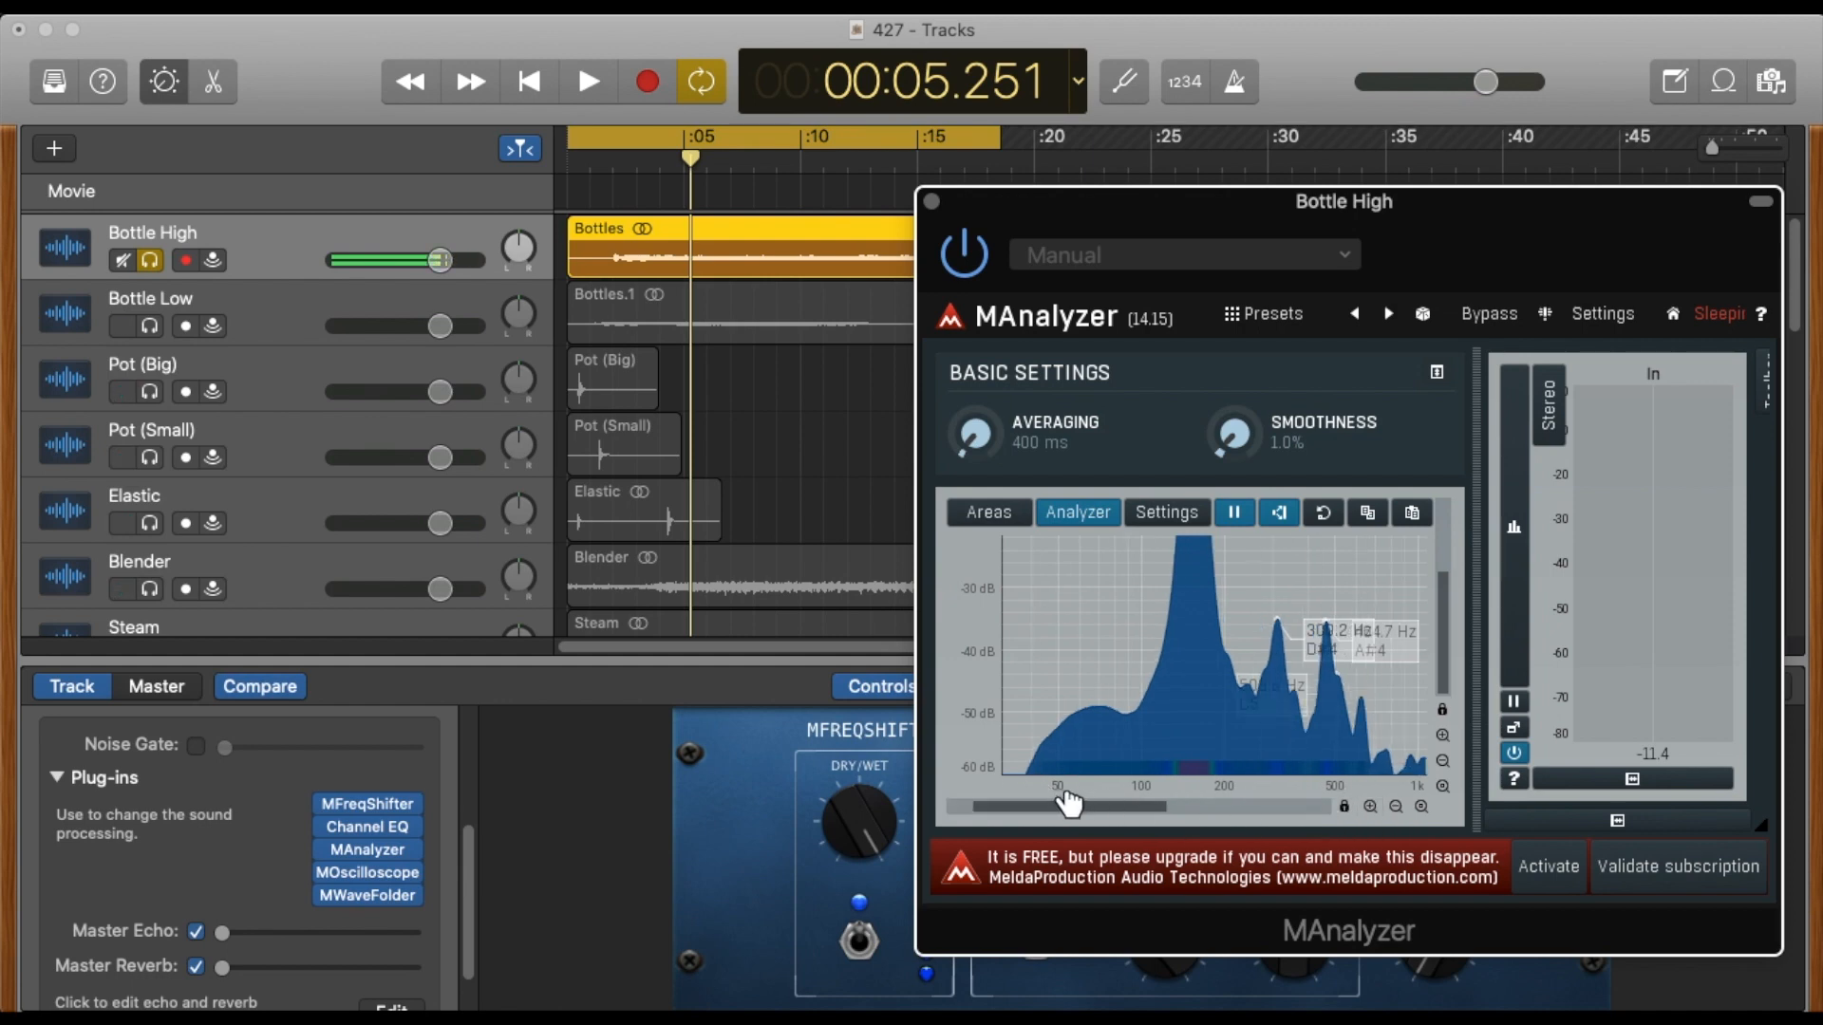
pyautogui.moveTo(1066, 803); pyautogui.dragTo(1011, 807)
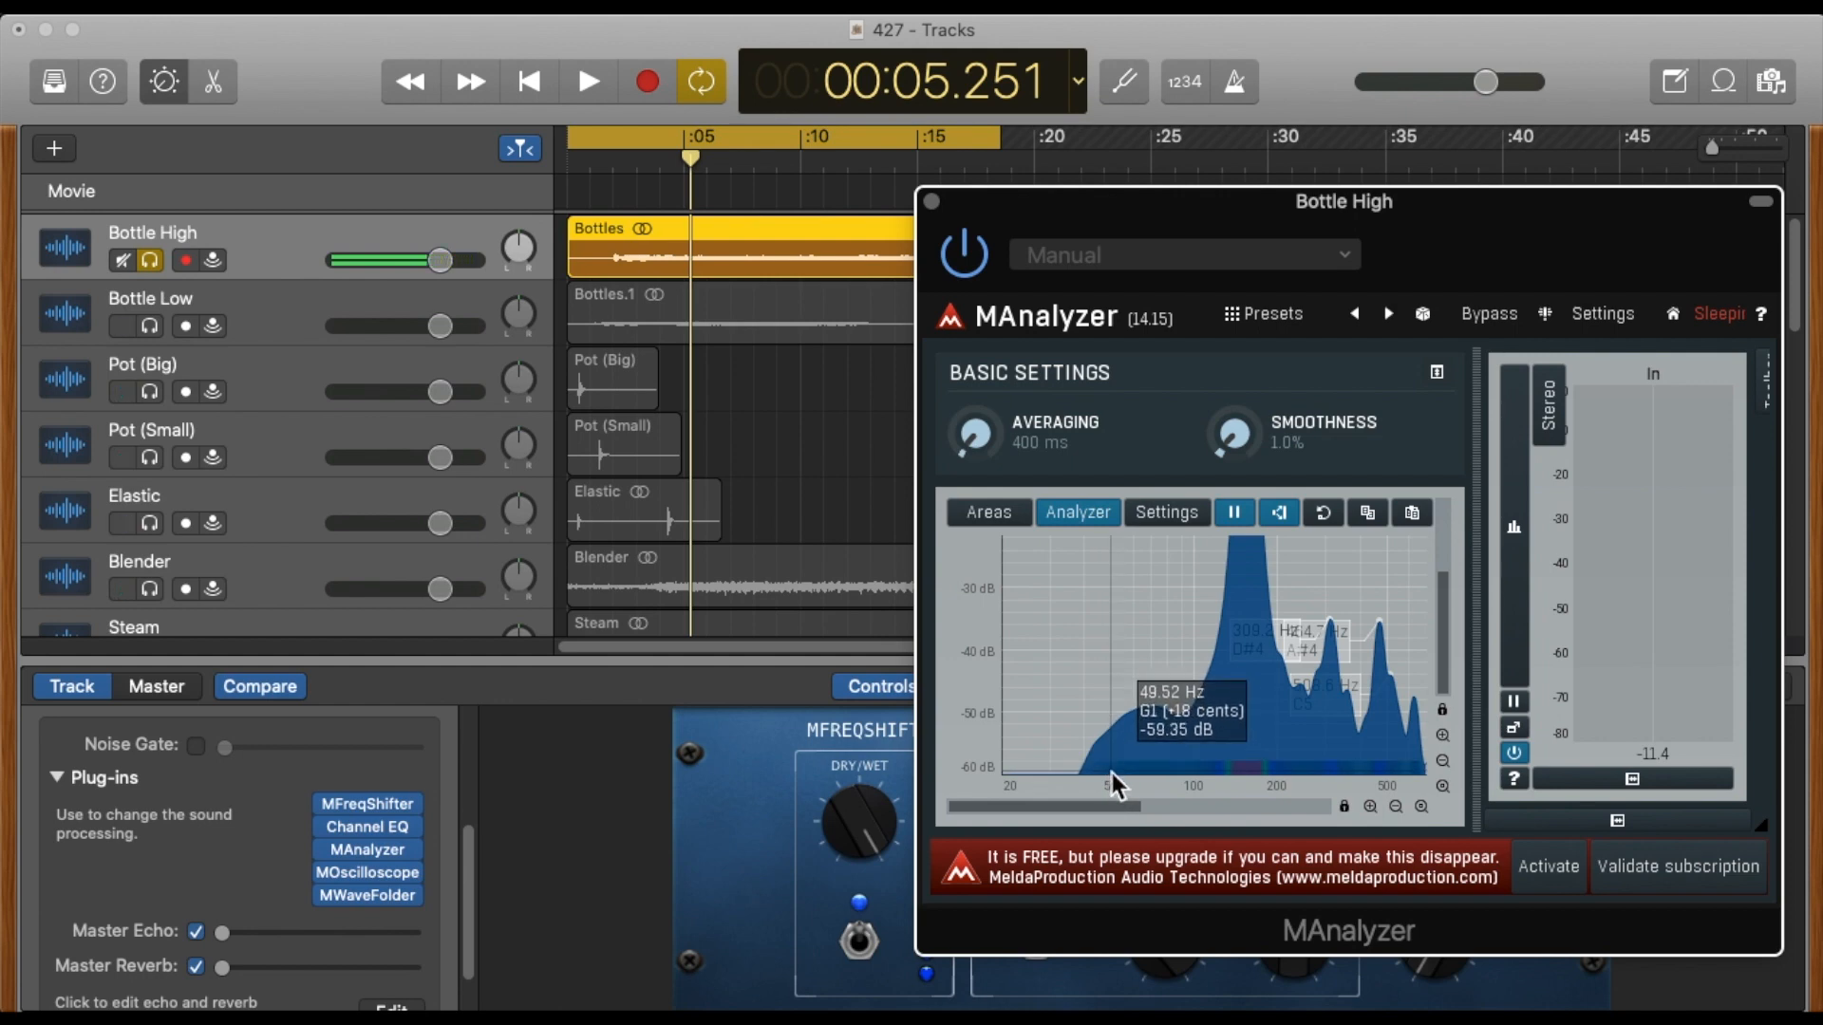
pyautogui.moveTo(1106, 804); pyautogui.dragTo(1210, 803)
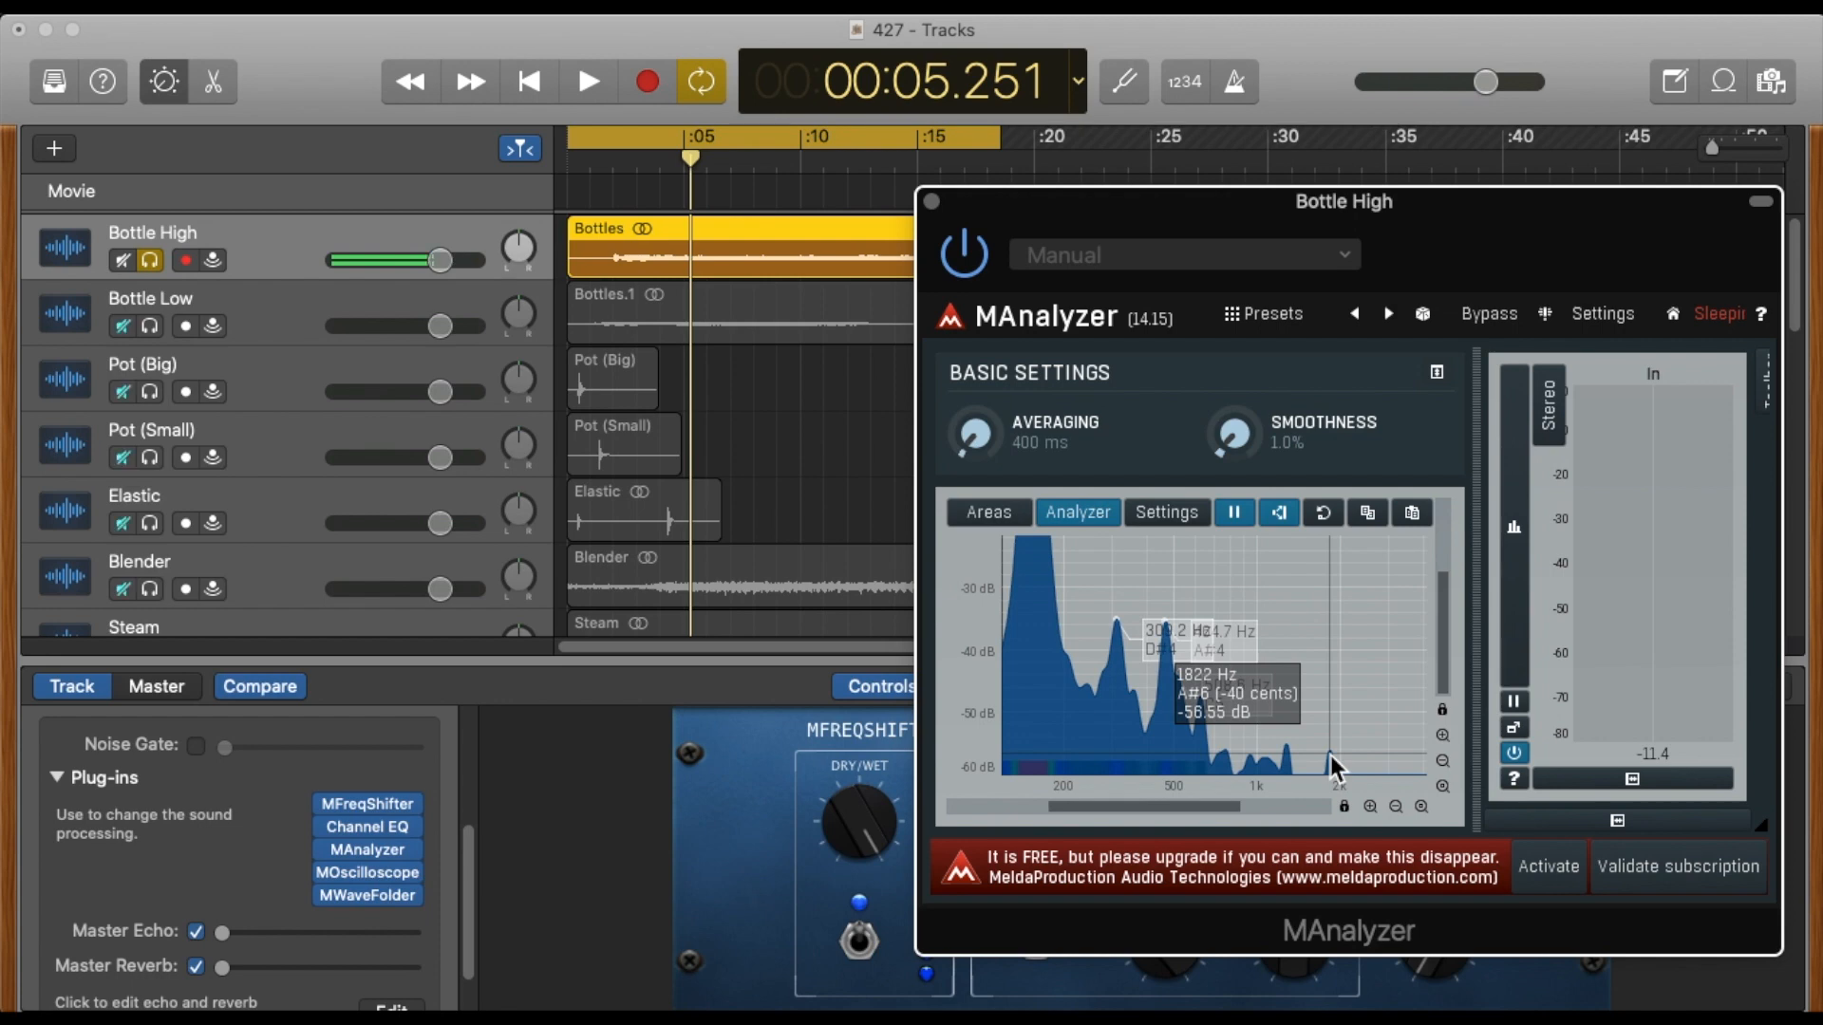
# Switch to the SOUND ē SCAPE spreadsheet in Safari and review the frequency band columns on the Frequencies sheet.
pyautogui.press('super+Tab')
pyautogui.press('super+Tab')
pyautogui.press('super+Tab')
pyautogui.press('super+Tab')
pyautogui.press('super+Tab')
pyautogui.press('super+Tab')
pyautogui.press('super+Tab')
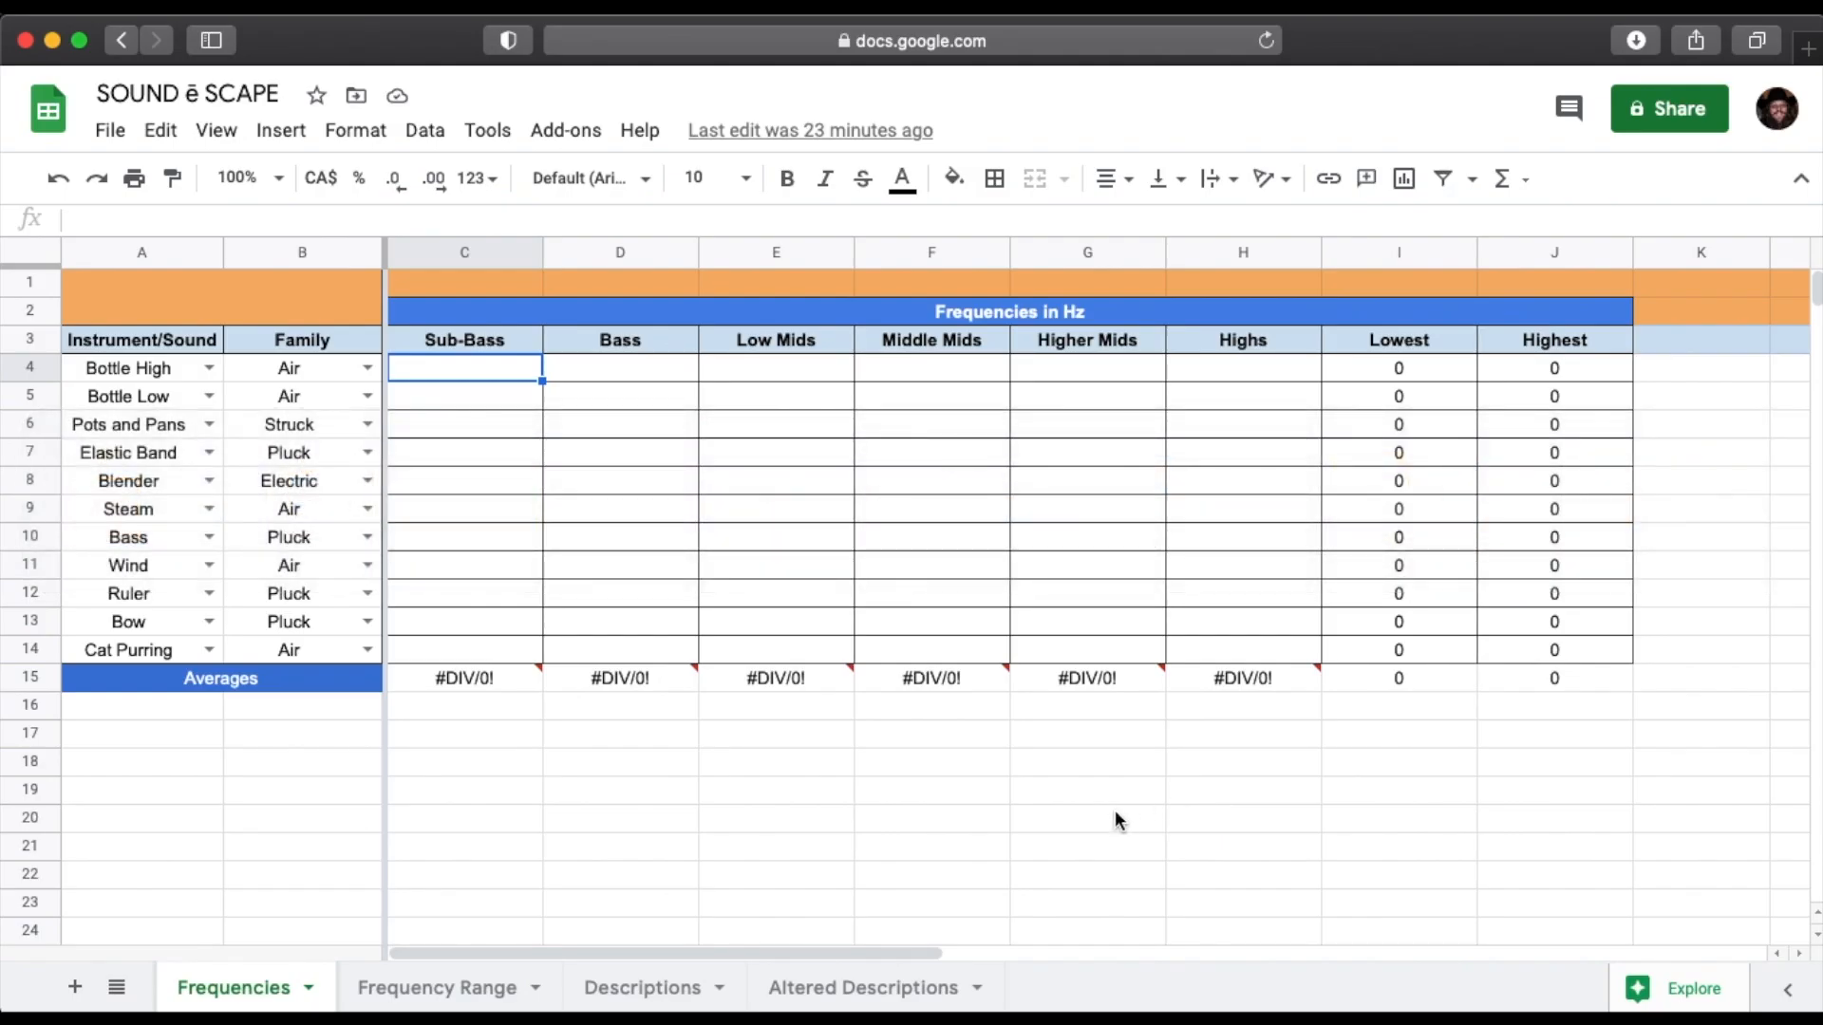
pyautogui.moveTo(1082, 676)
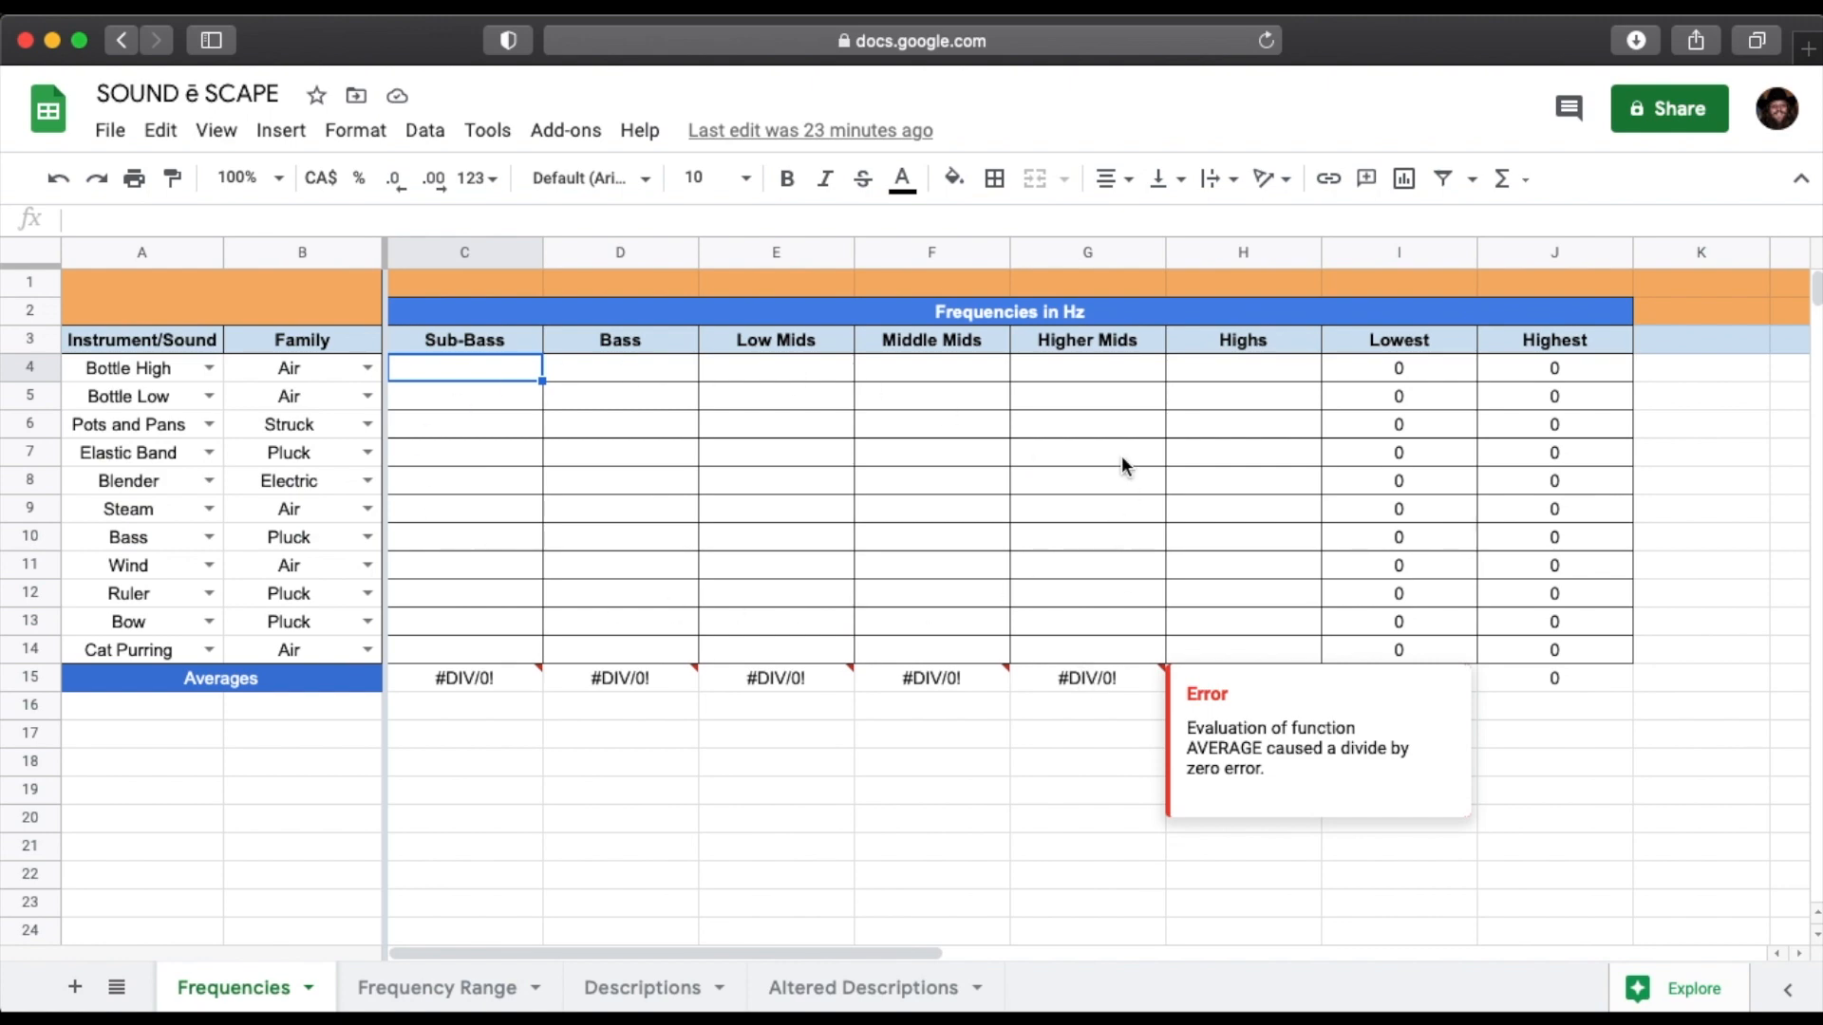
pyautogui.click(933, 761)
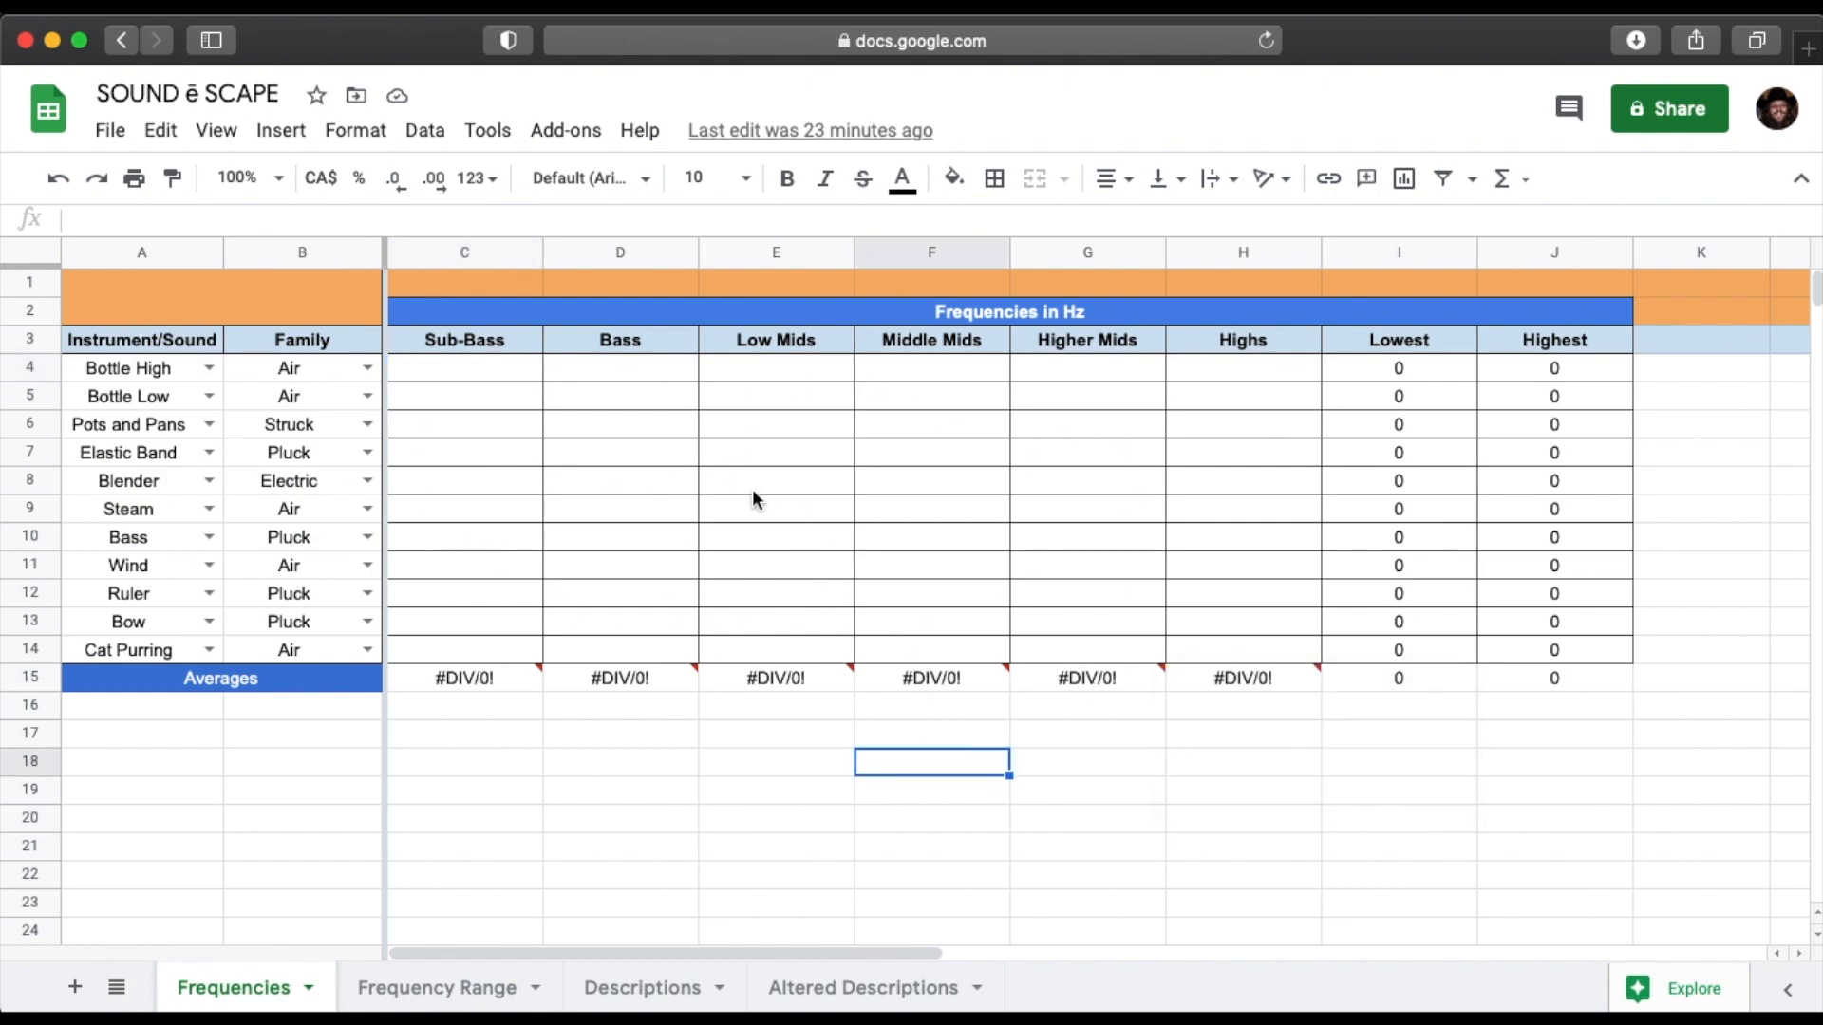
# Check the band ranges on the Frequency Cheat Sheet in Preview and return to the spreadsheet in Safari.
pyautogui.press('super+Tab')
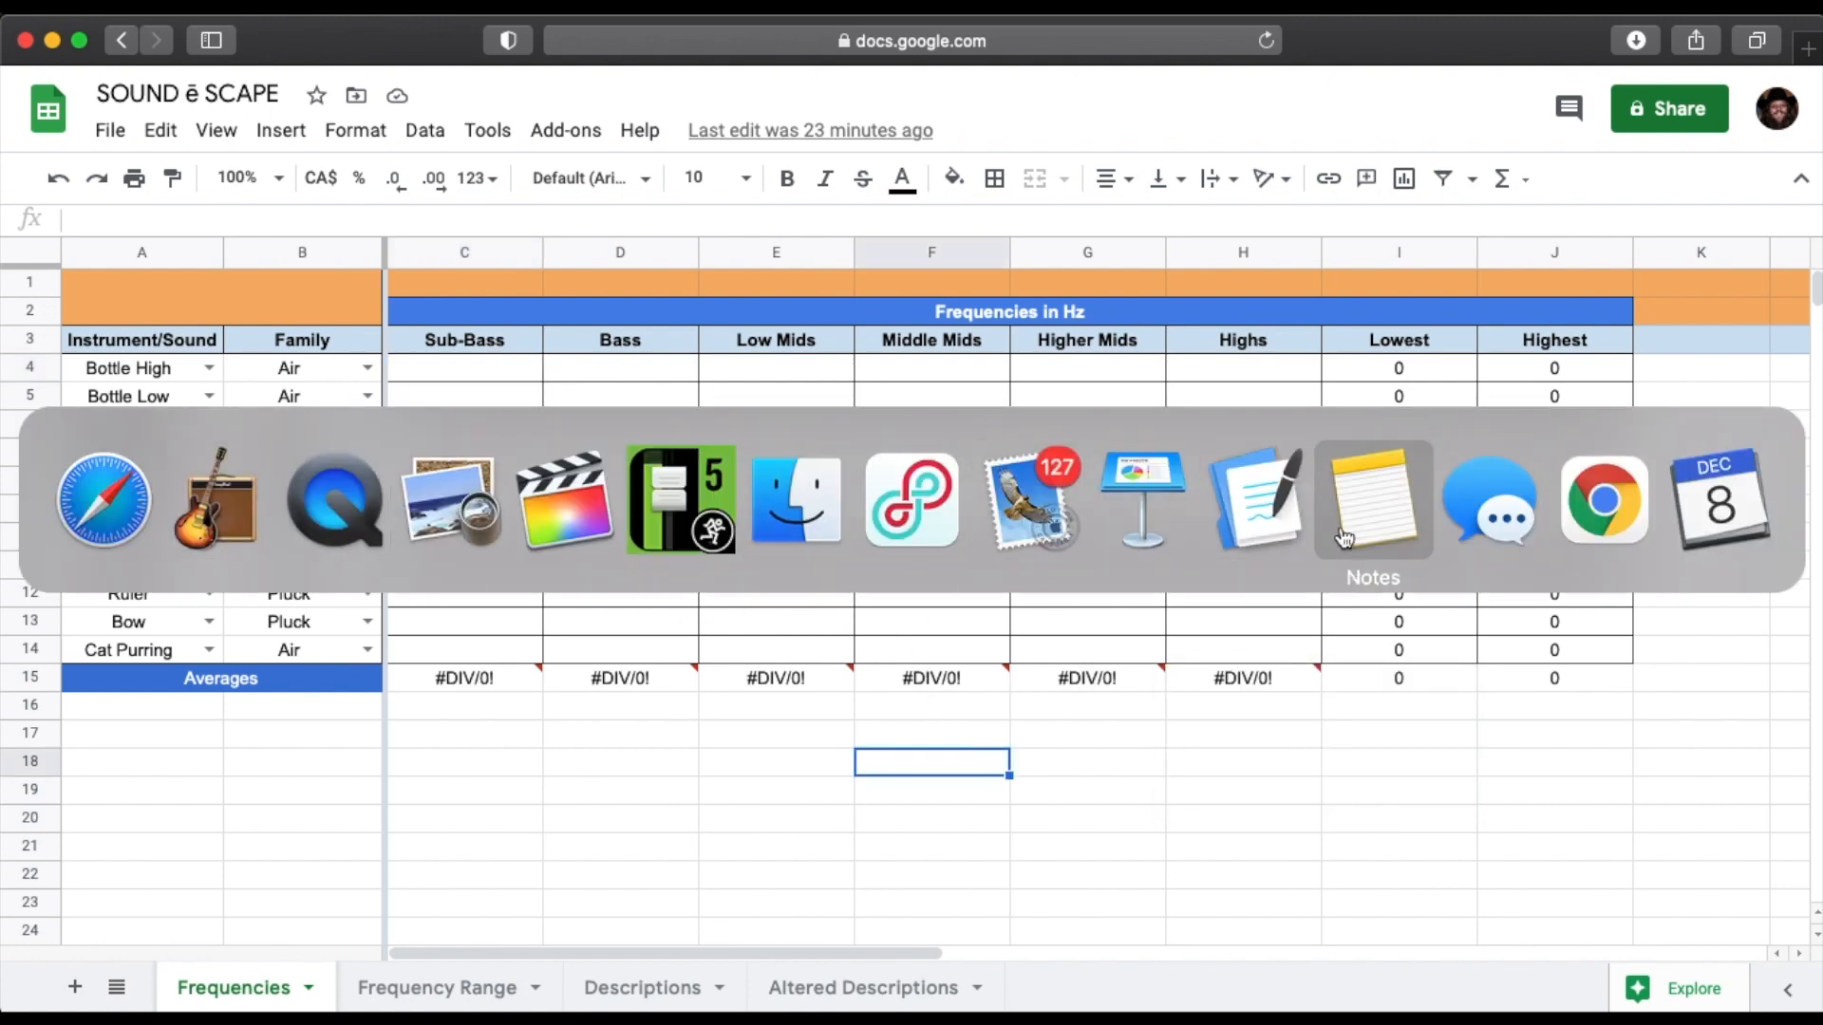
pyautogui.click(415, 519)
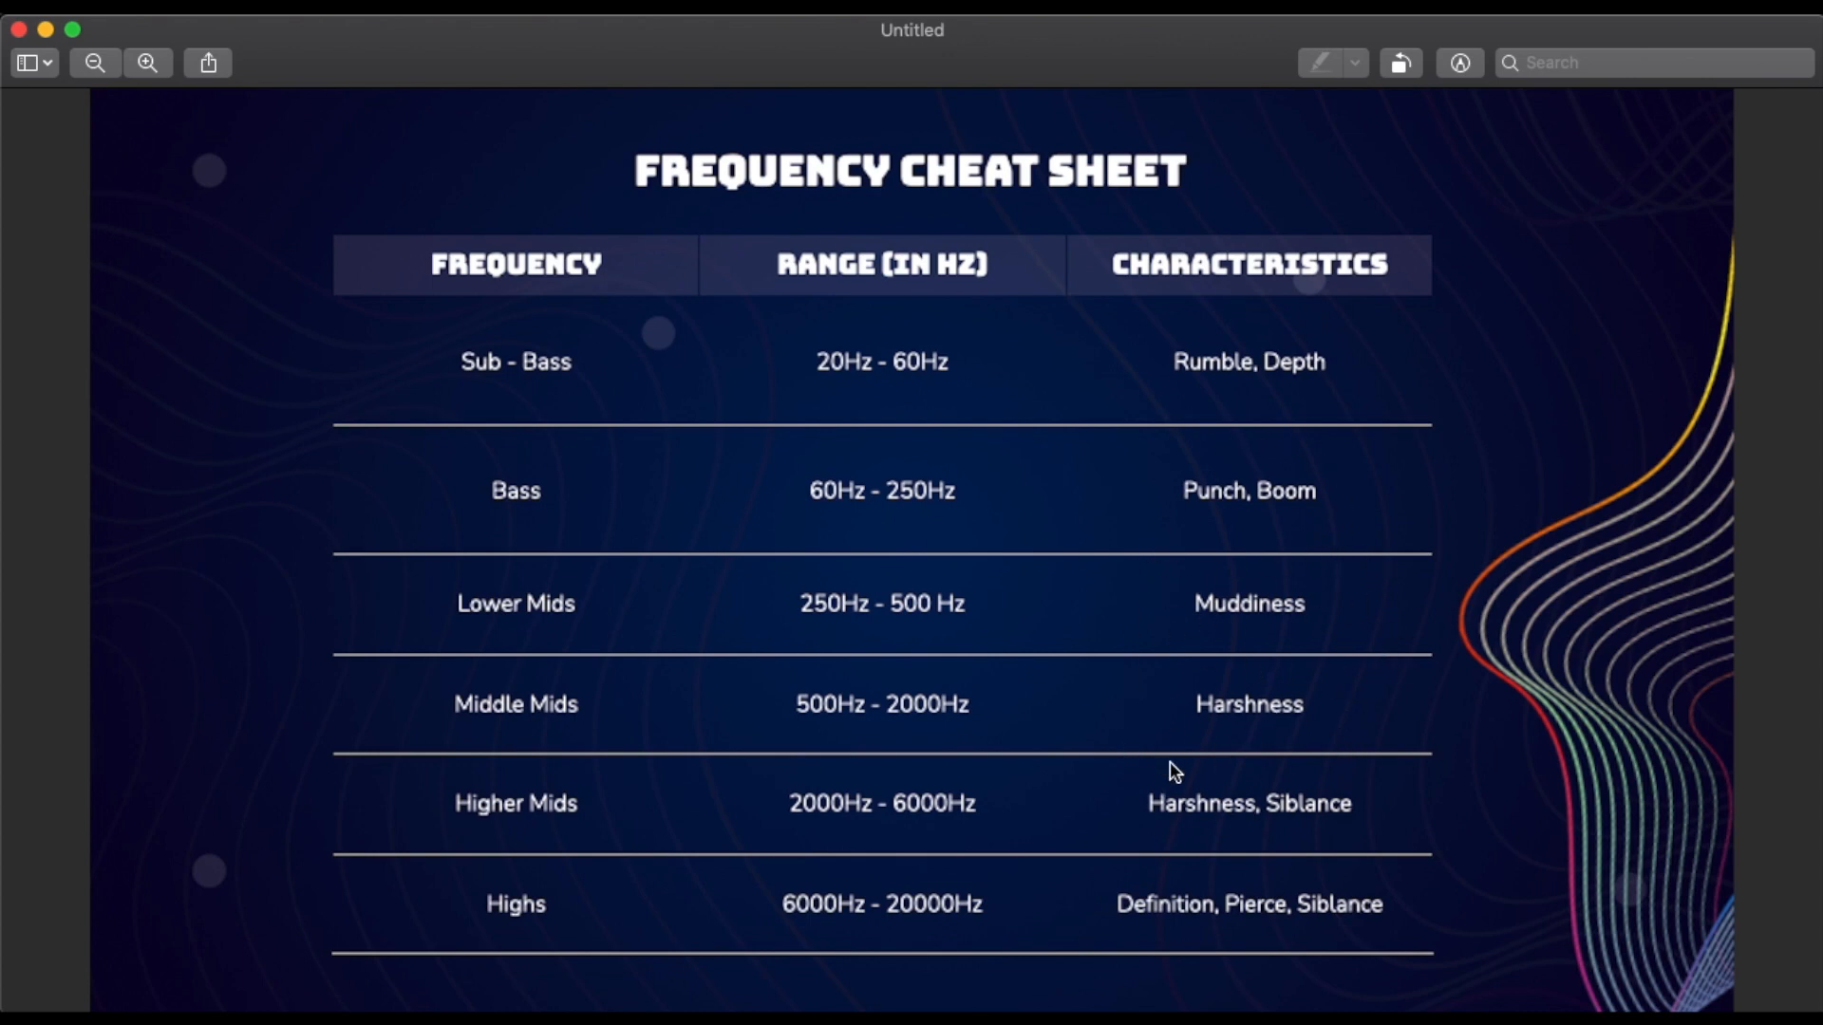
pyautogui.press('super+Tab')
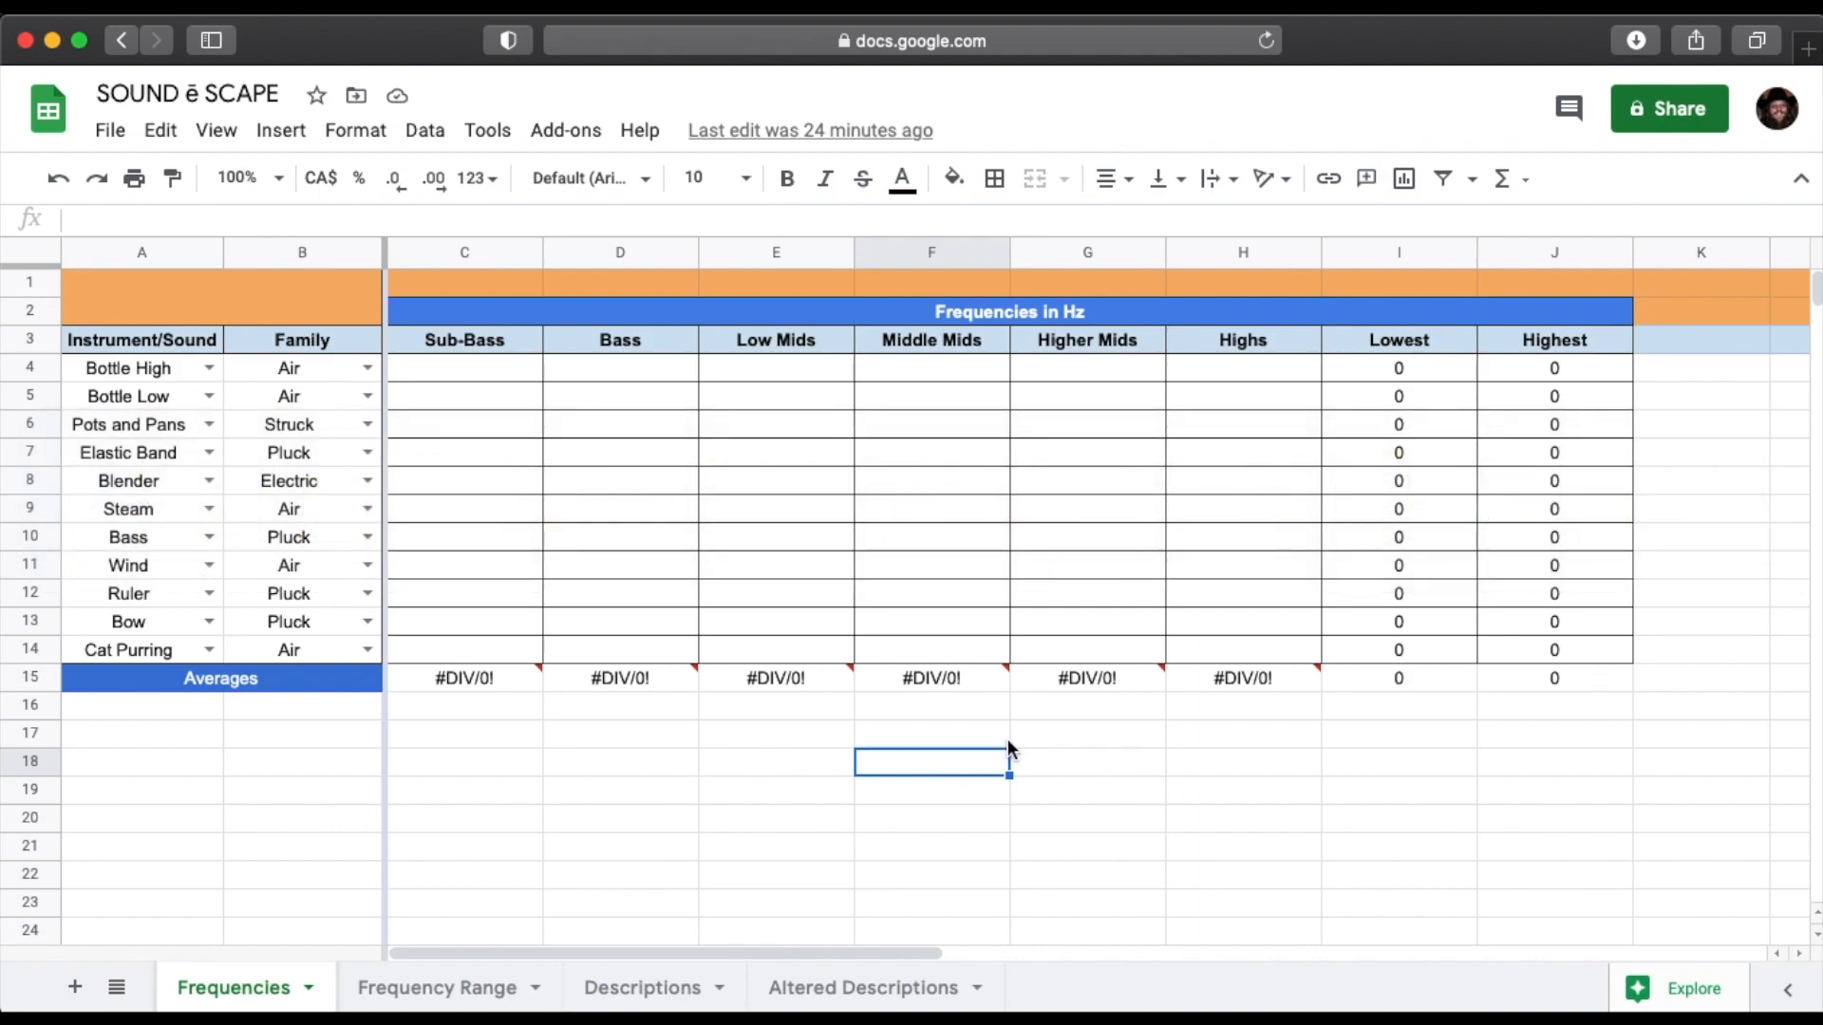
# Recheck the upper end of the spectrum in GarageBand, and enter 50 as Bottle High's Sub-Bass frequency in the spreadsheet.
pyautogui.press('super+Tab')
pyautogui.press('super+Tab')
pyautogui.press('super+shift+Tab')
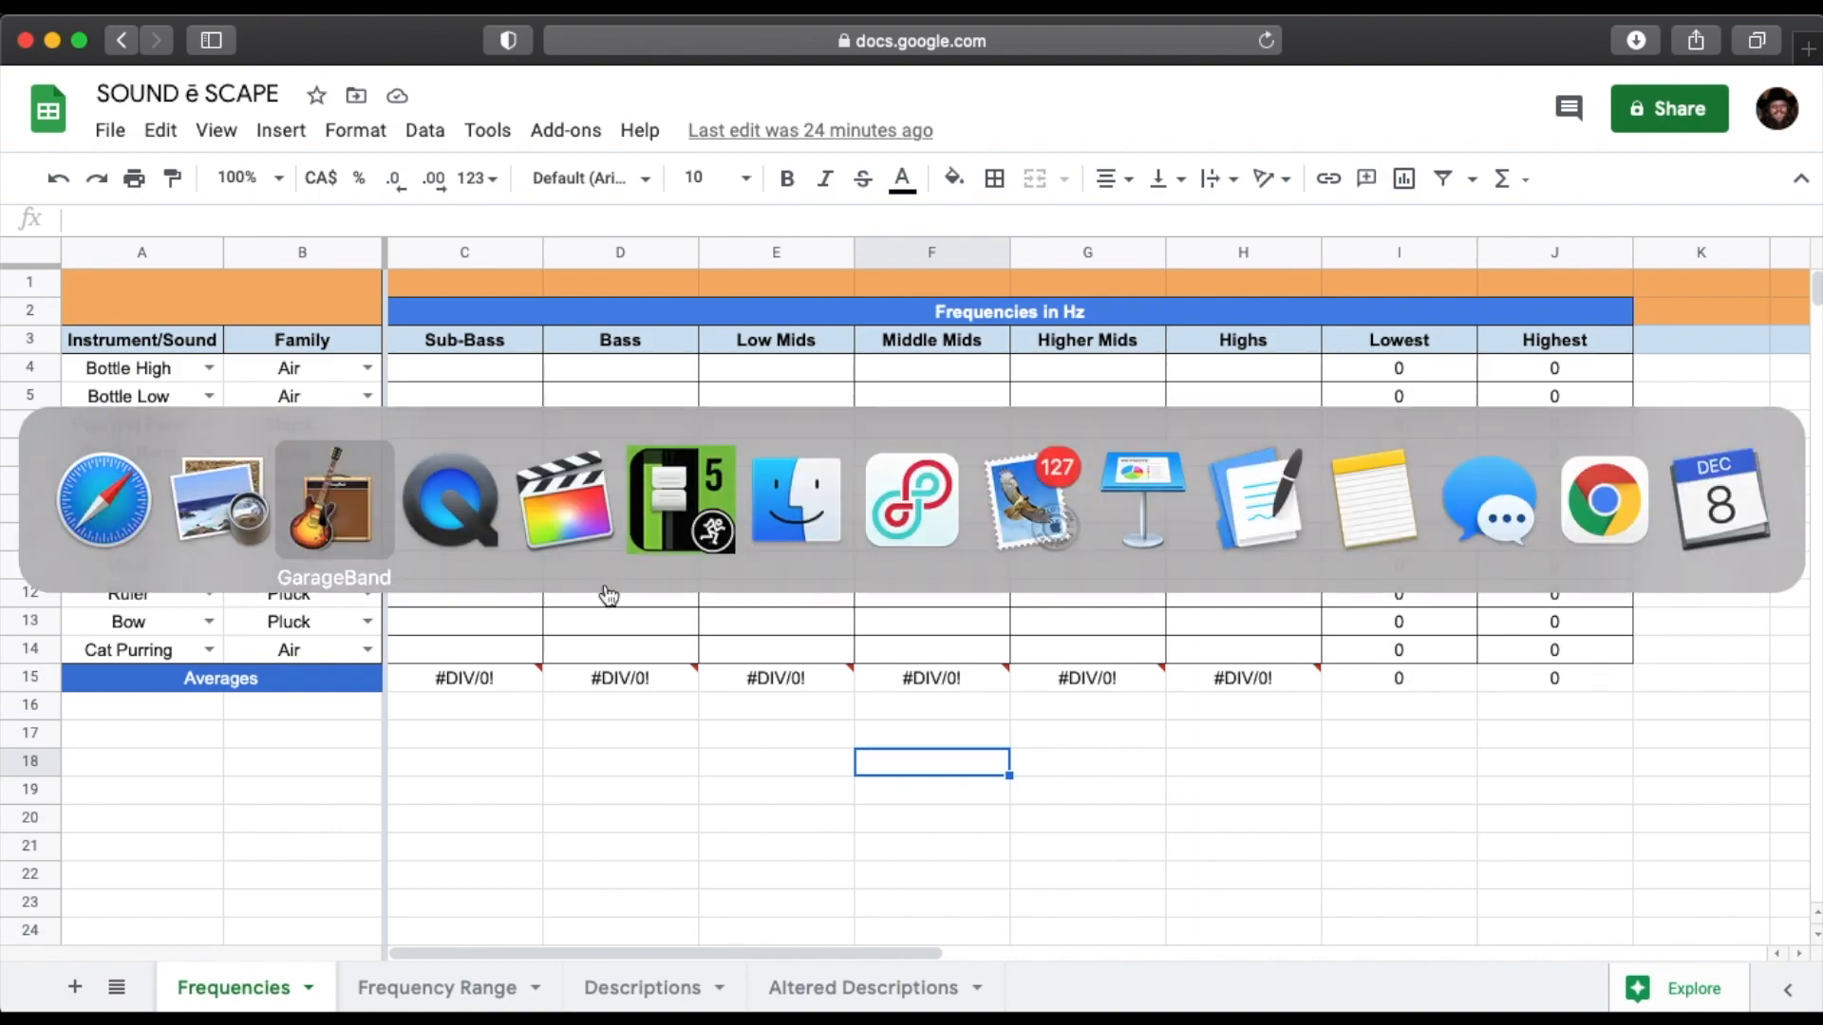
pyautogui.moveTo(1130, 809); pyautogui.dragTo(1203, 805)
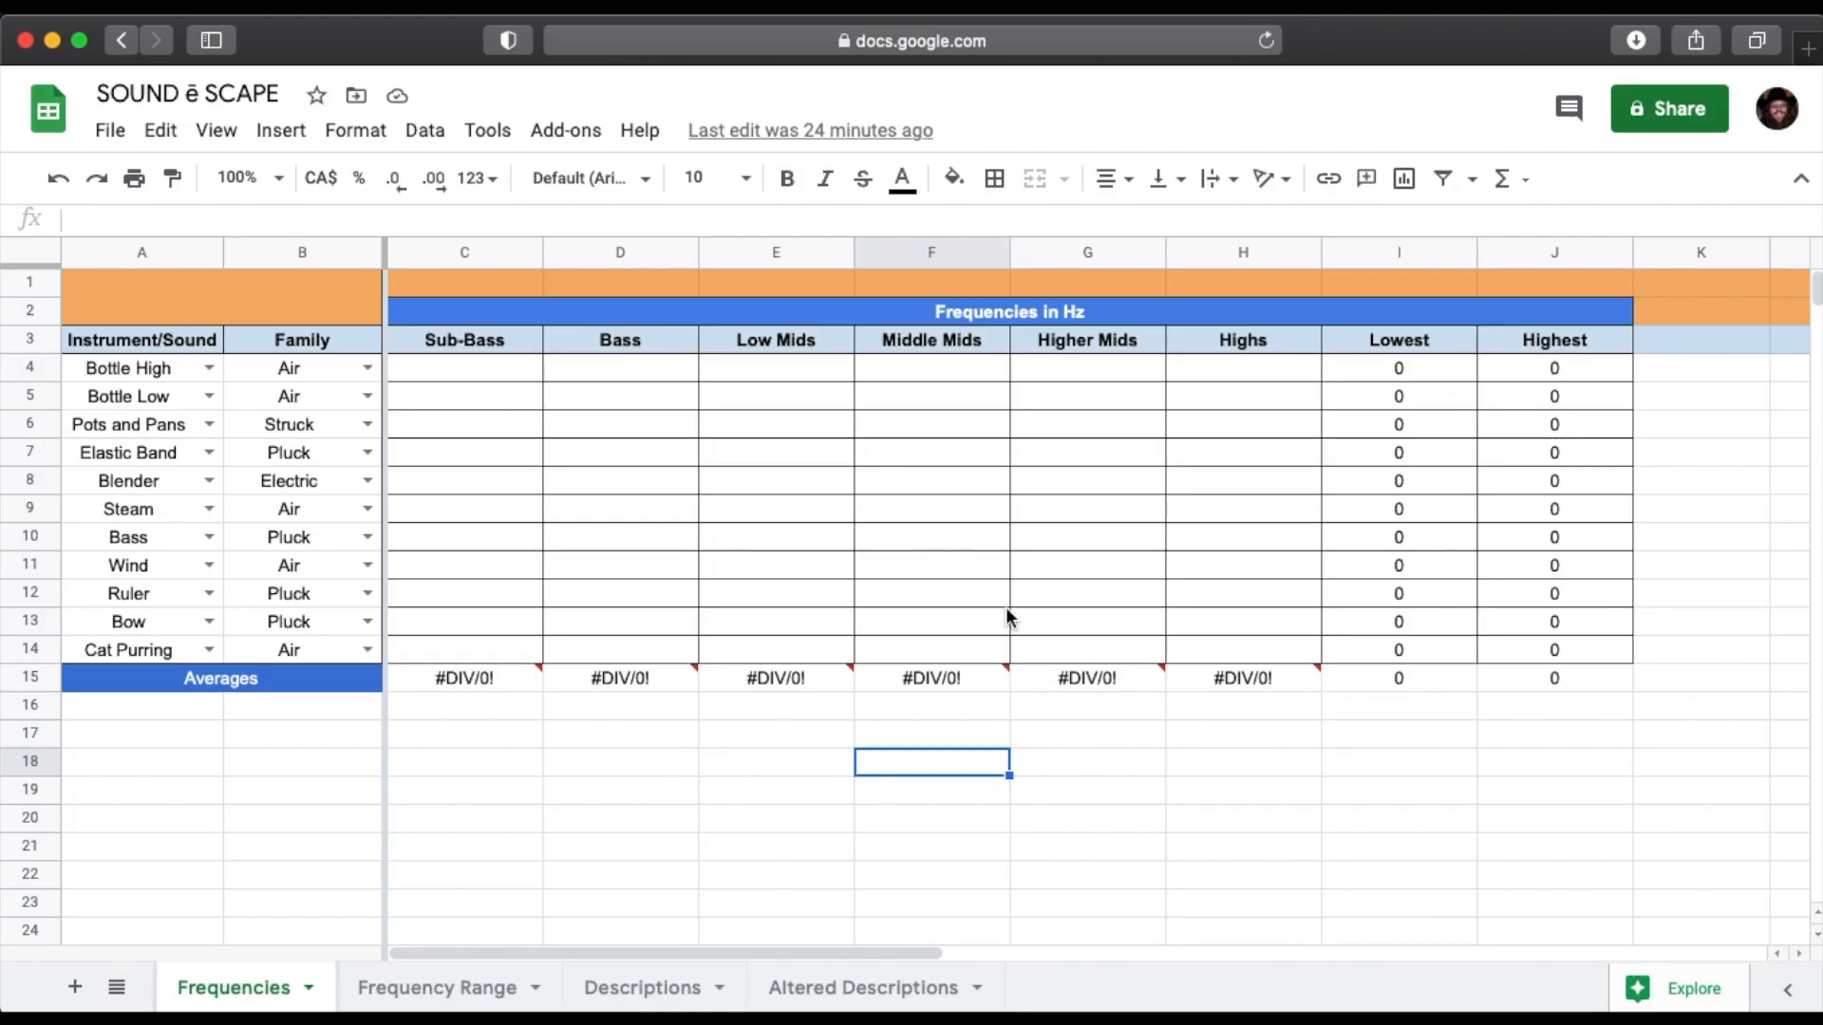
pyautogui.click(479, 370)
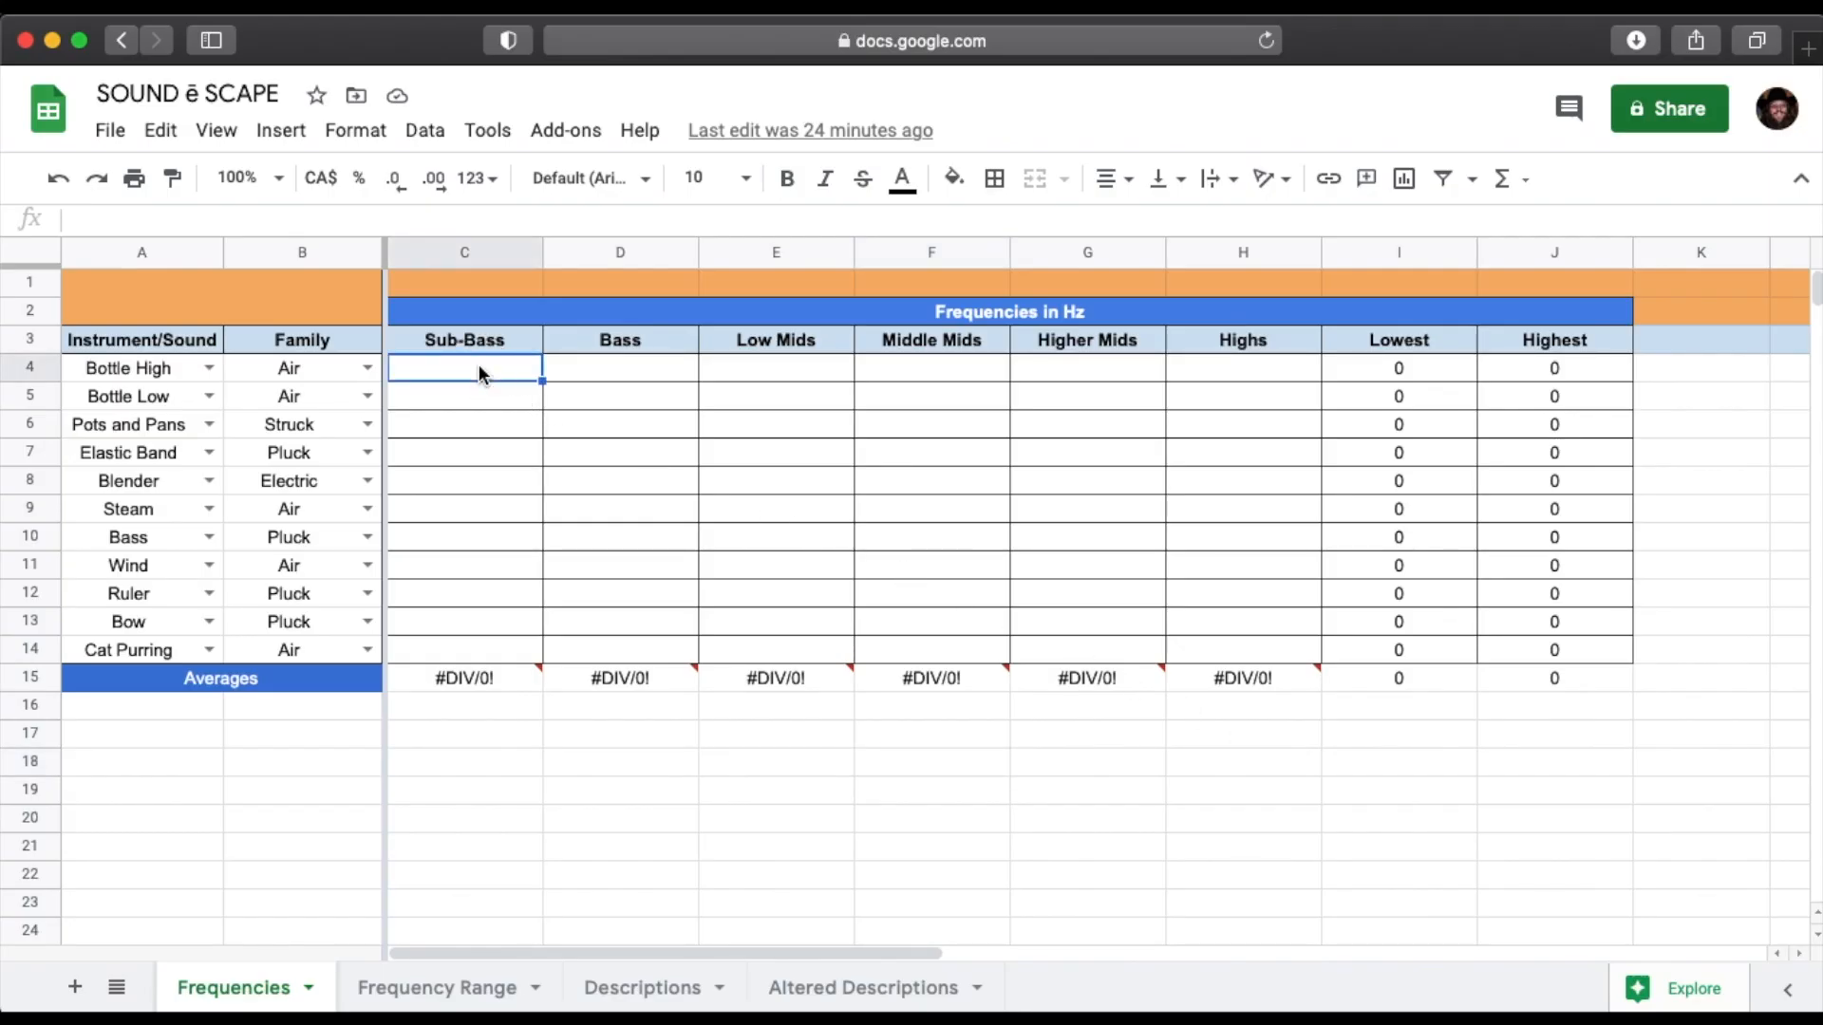
pyautogui.write('50')
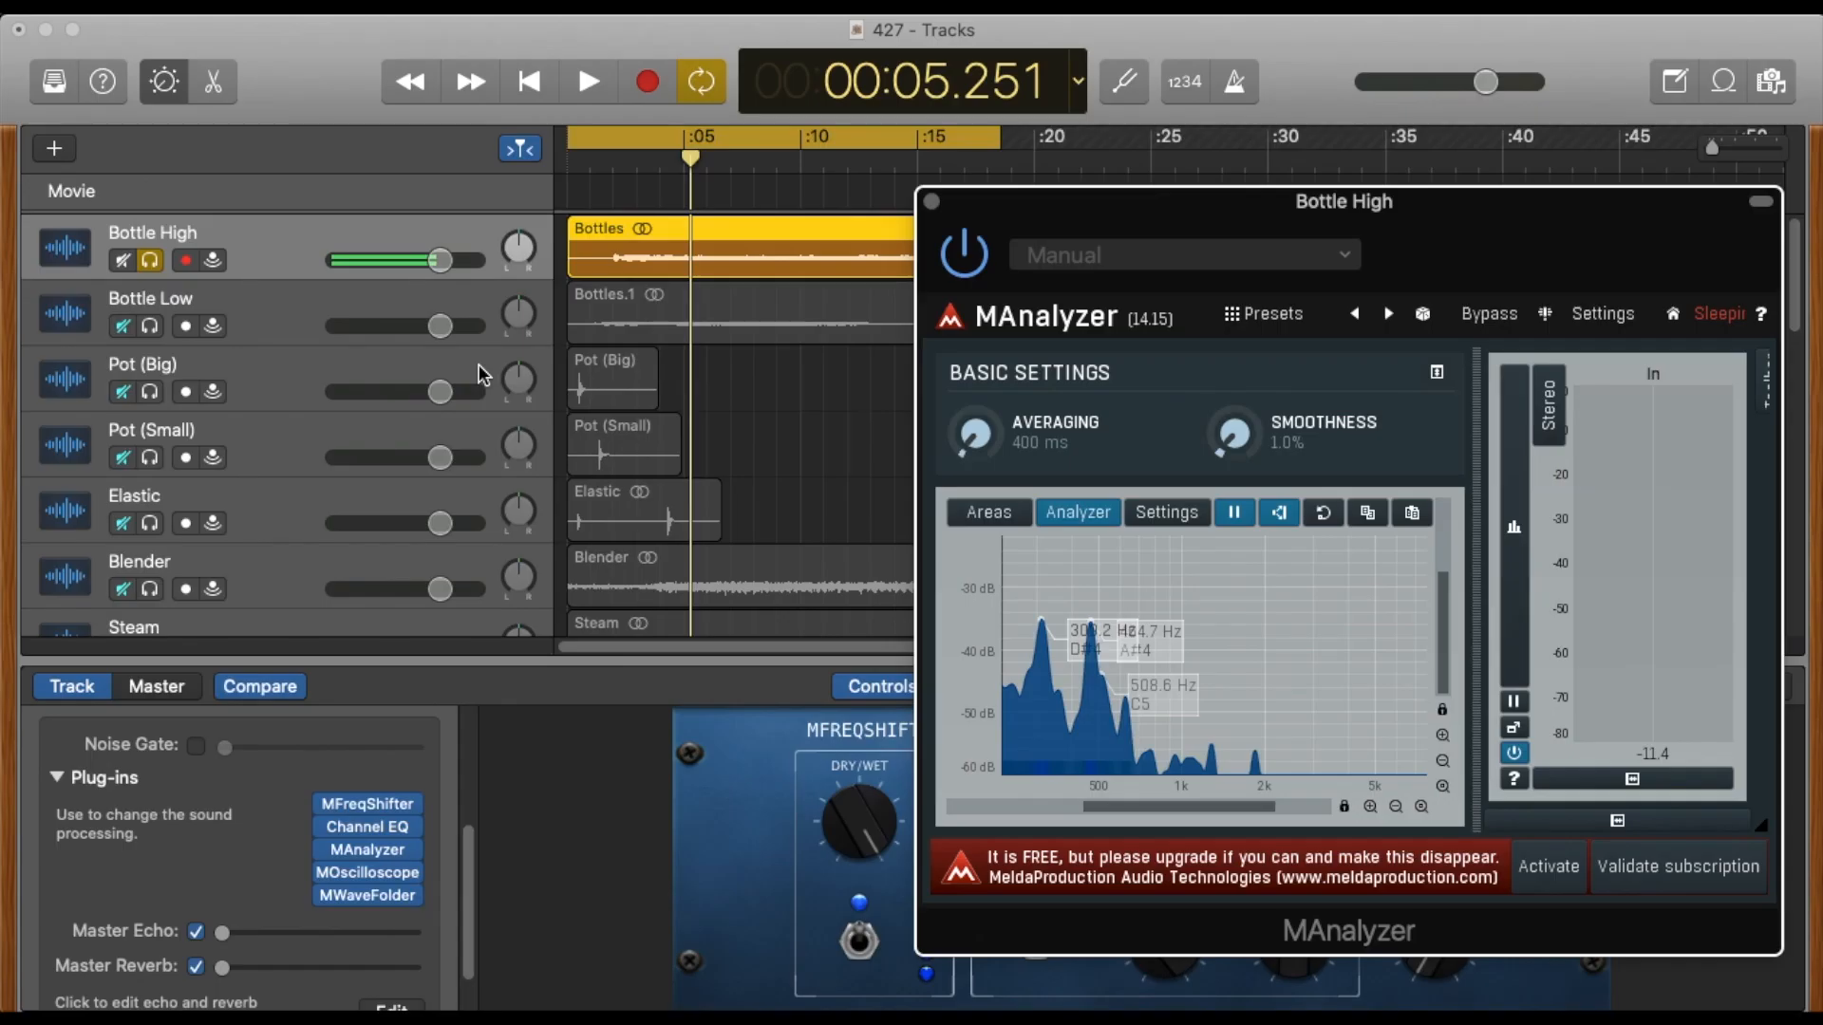
# Consult the Frequency Cheat Sheet in Preview for the band of Bottle High's highest frequency, and return to the spreadsheet in Safari.
pyautogui.press('super+Tab')
pyautogui.press('super+Tab')
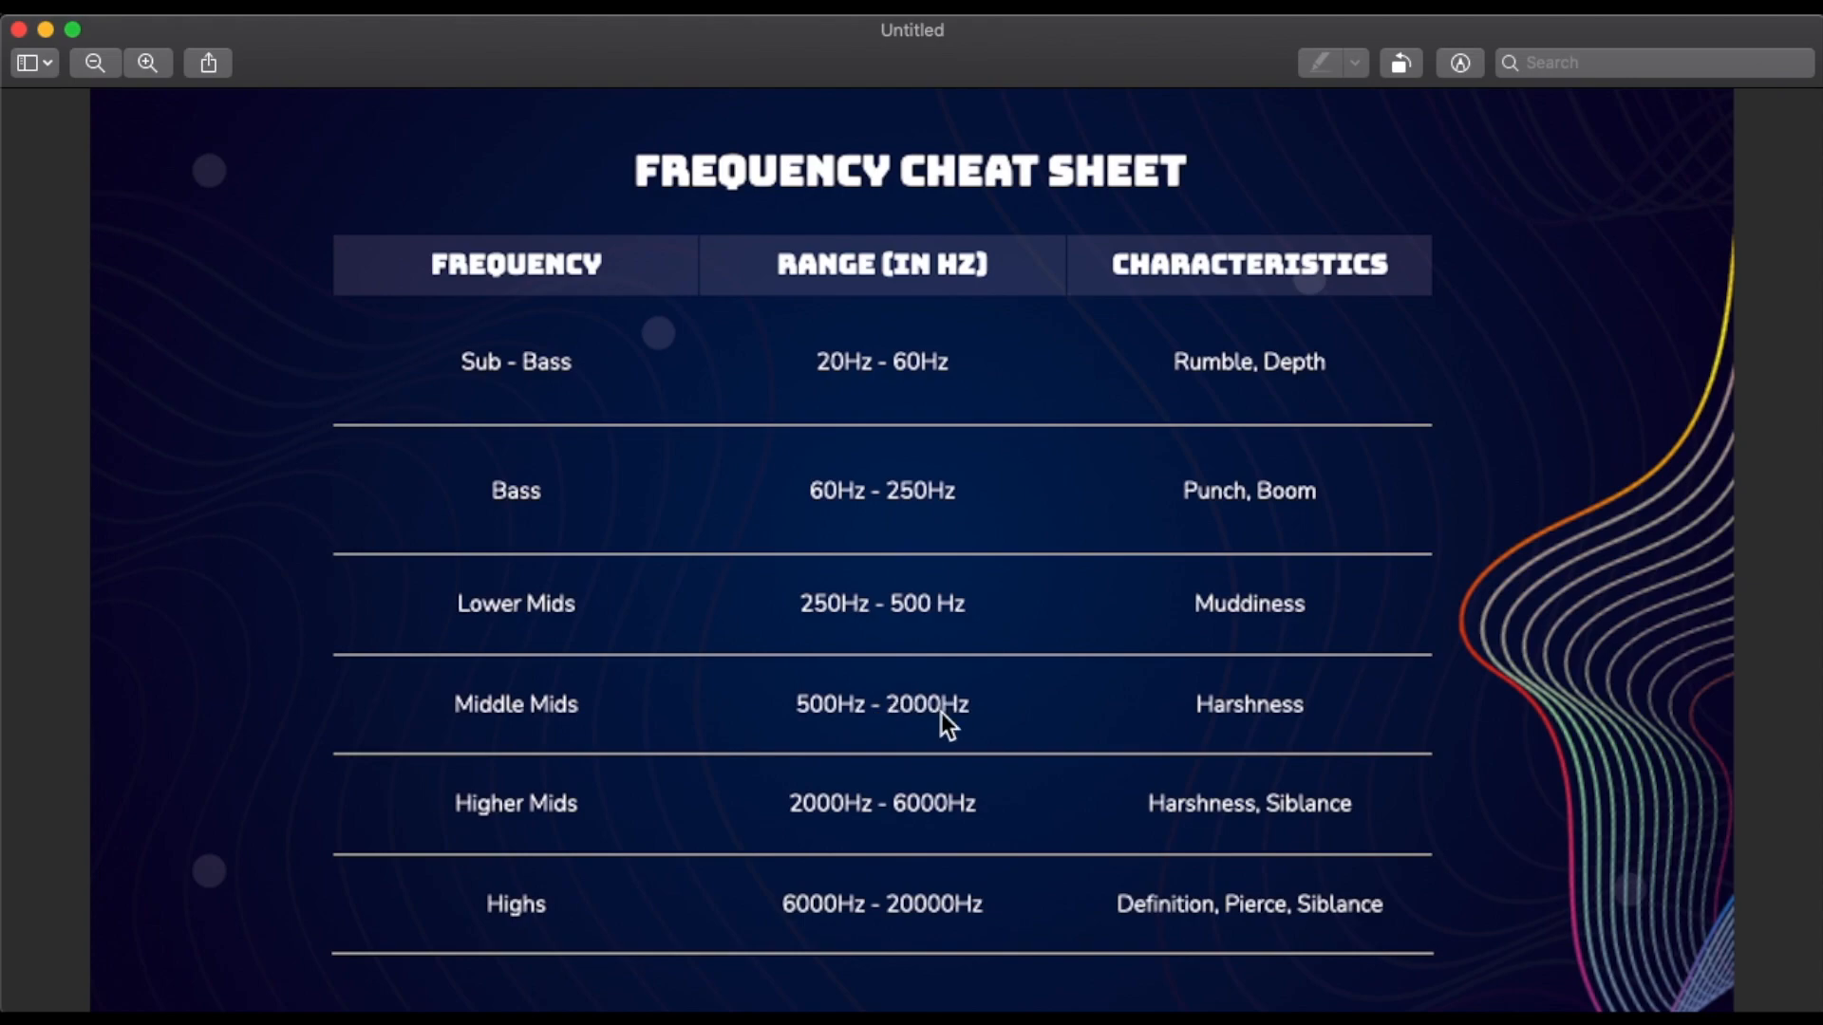
pyautogui.press('super+Tab')
pyautogui.press('super+Tab')
pyautogui.click(330, 505)
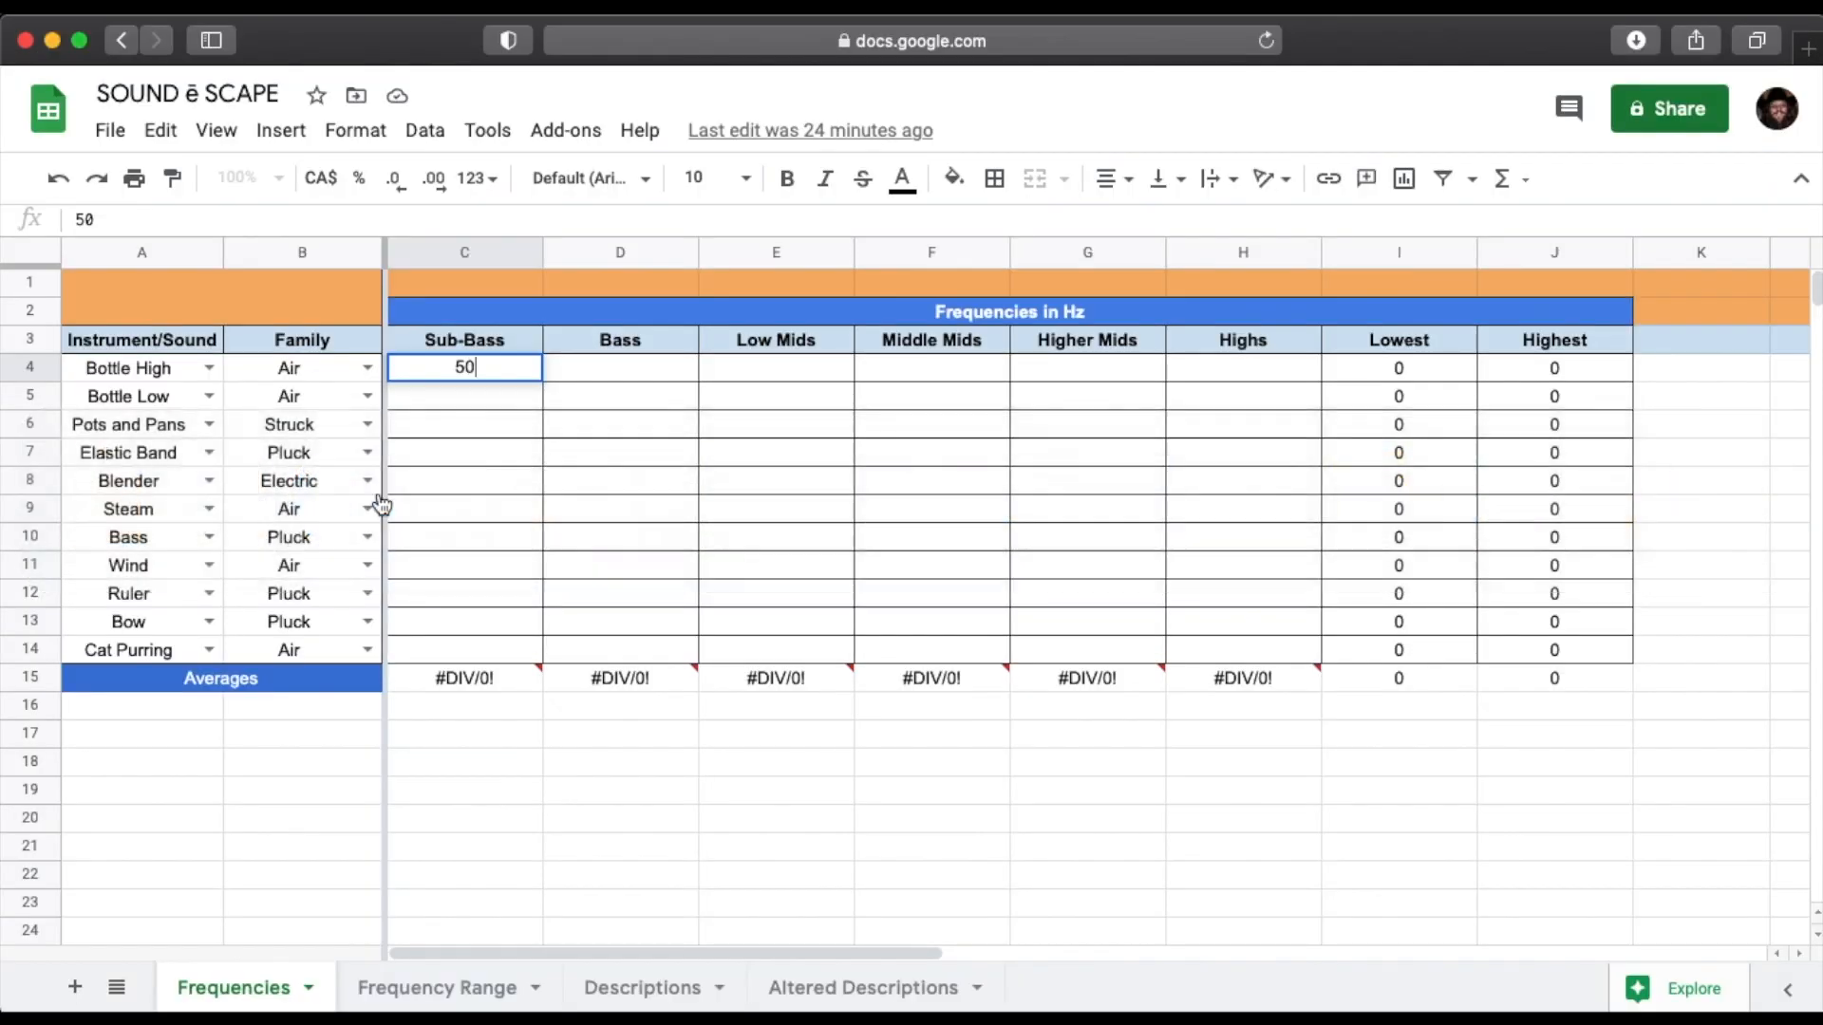
# Enter 1820 as the Middle Mids frequency of Bottle High.
pyautogui.click(897, 371)
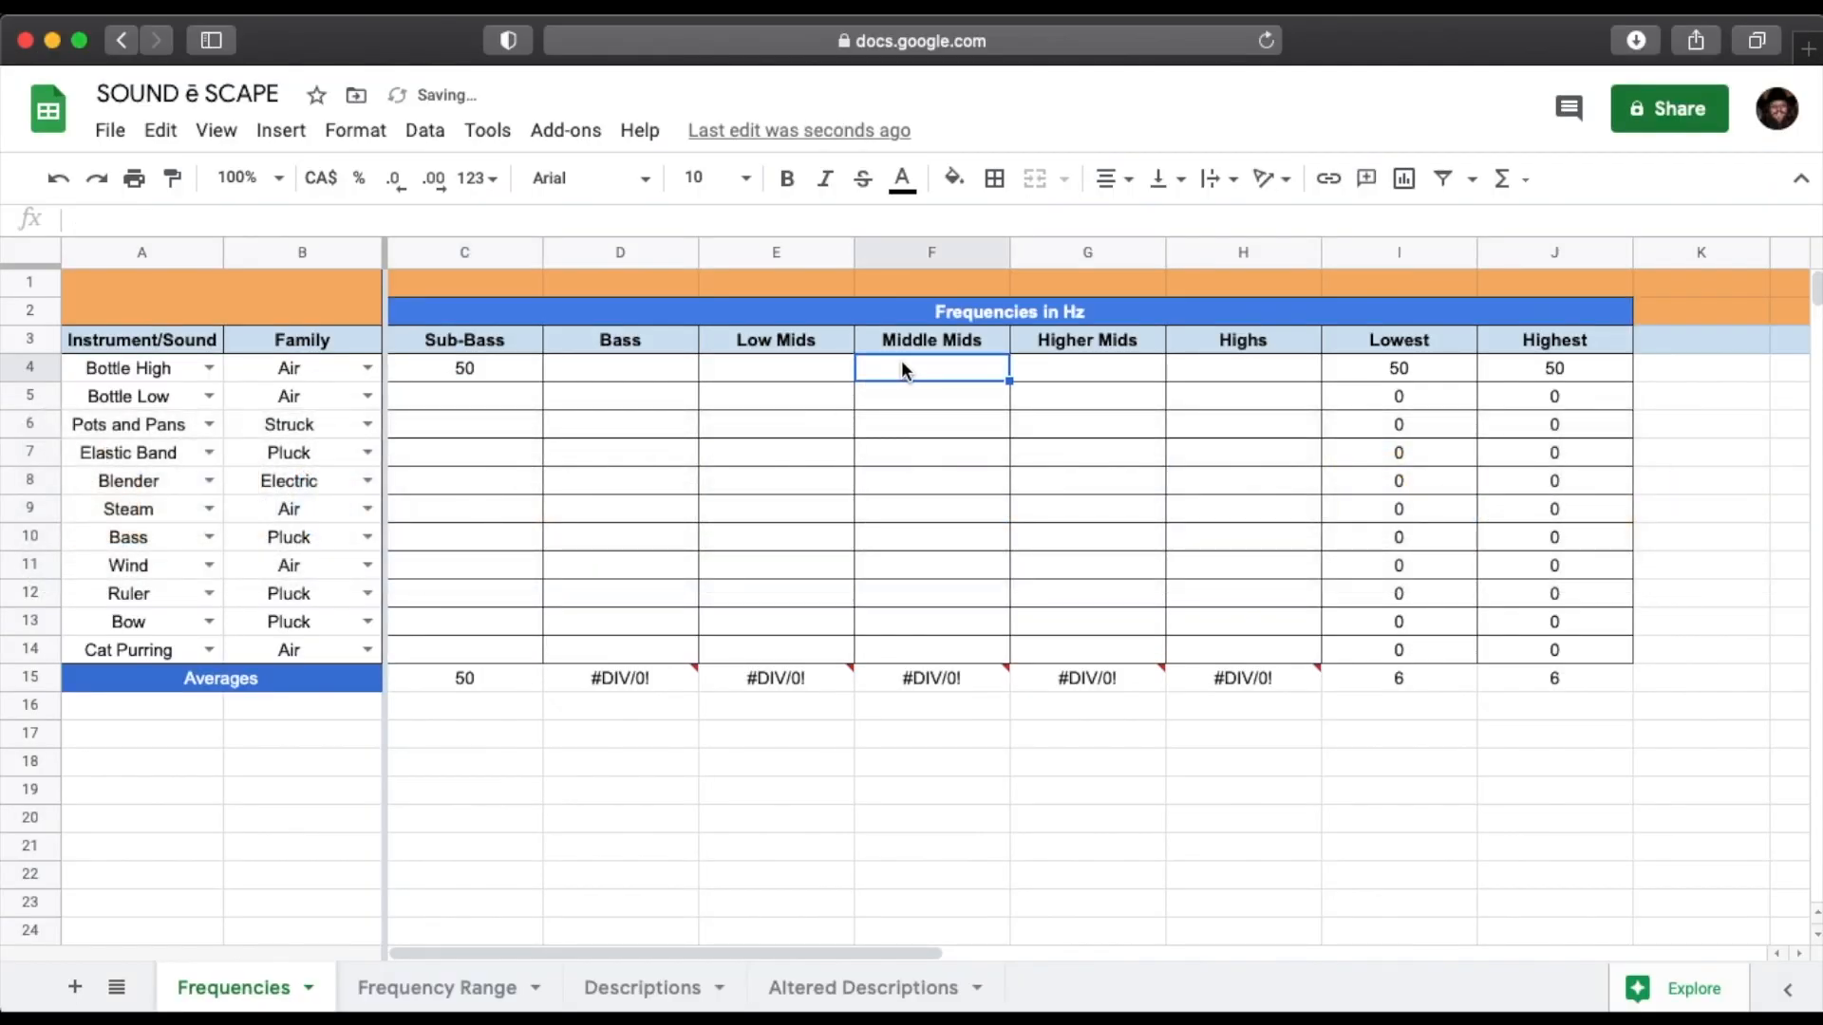
pyautogui.write('1820')
pyautogui.press('Return')
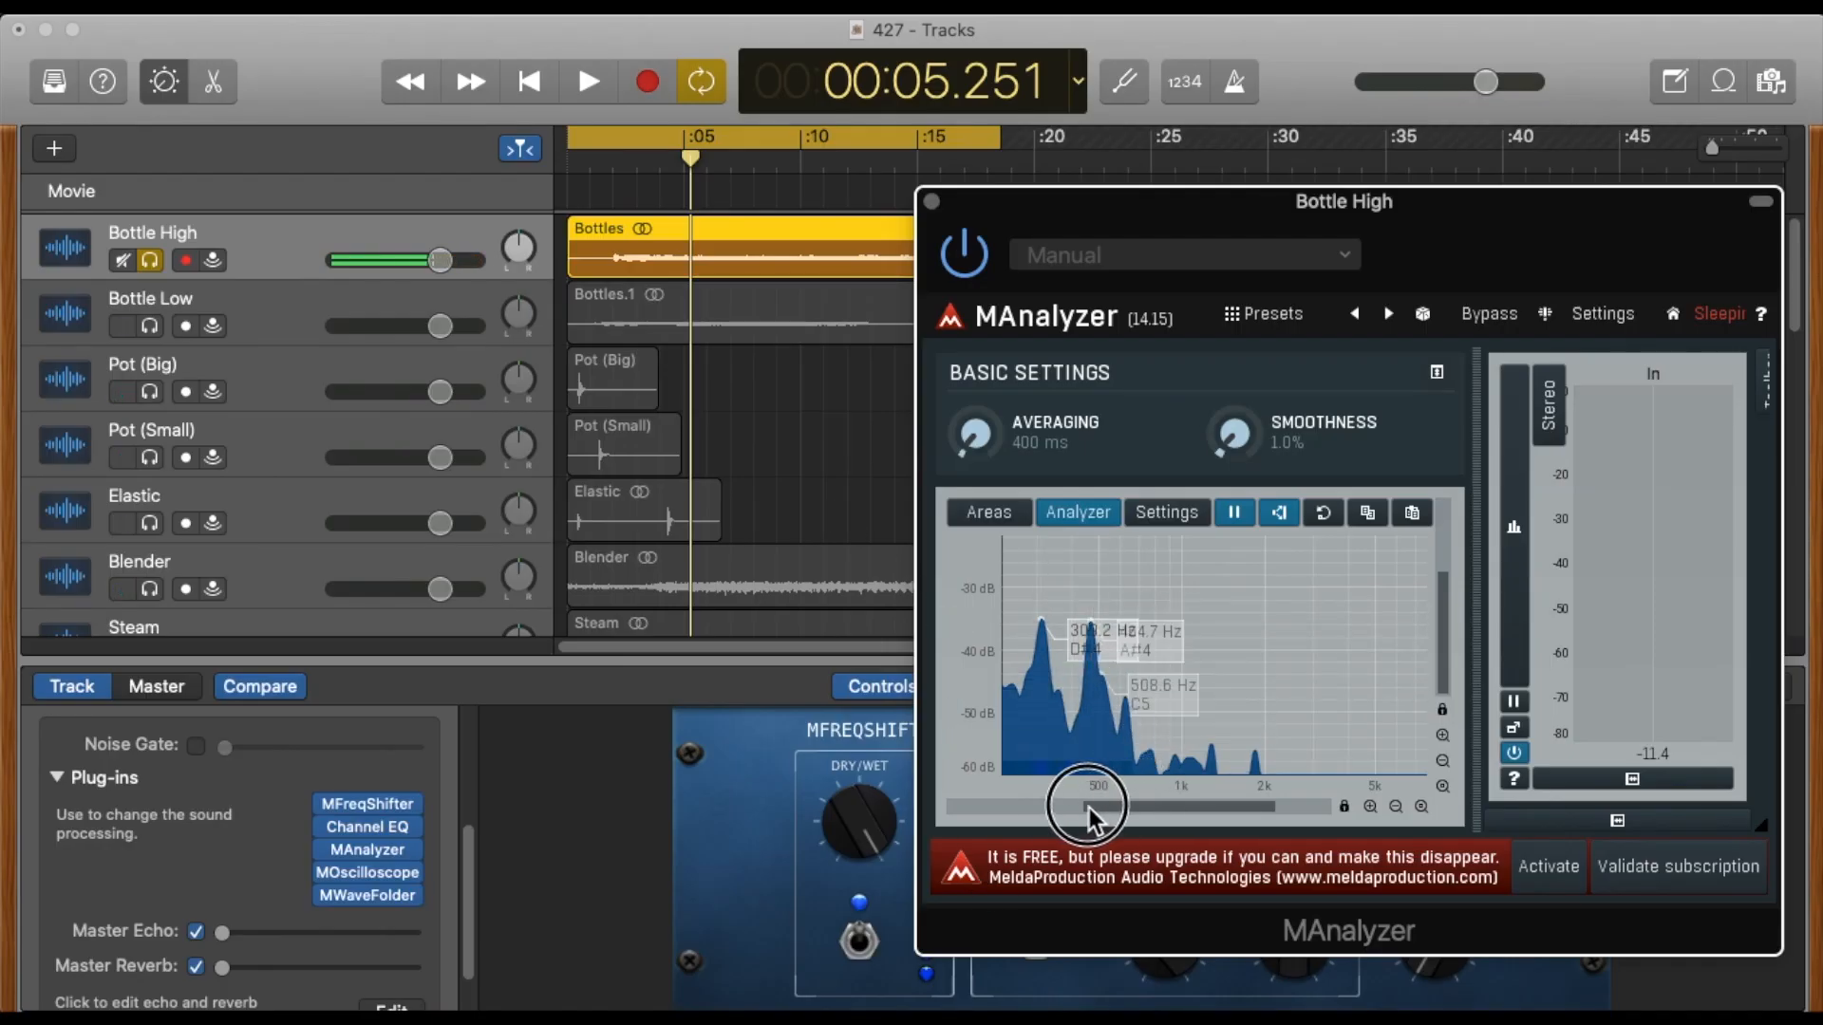
# Inspect the low end of the spectrum in MAnalyzer, and look up its band on the Frequency Cheat Sheet in Preview before returning to Safari.
pyautogui.moveTo(1152, 800); pyautogui.dragTo(1070, 805)
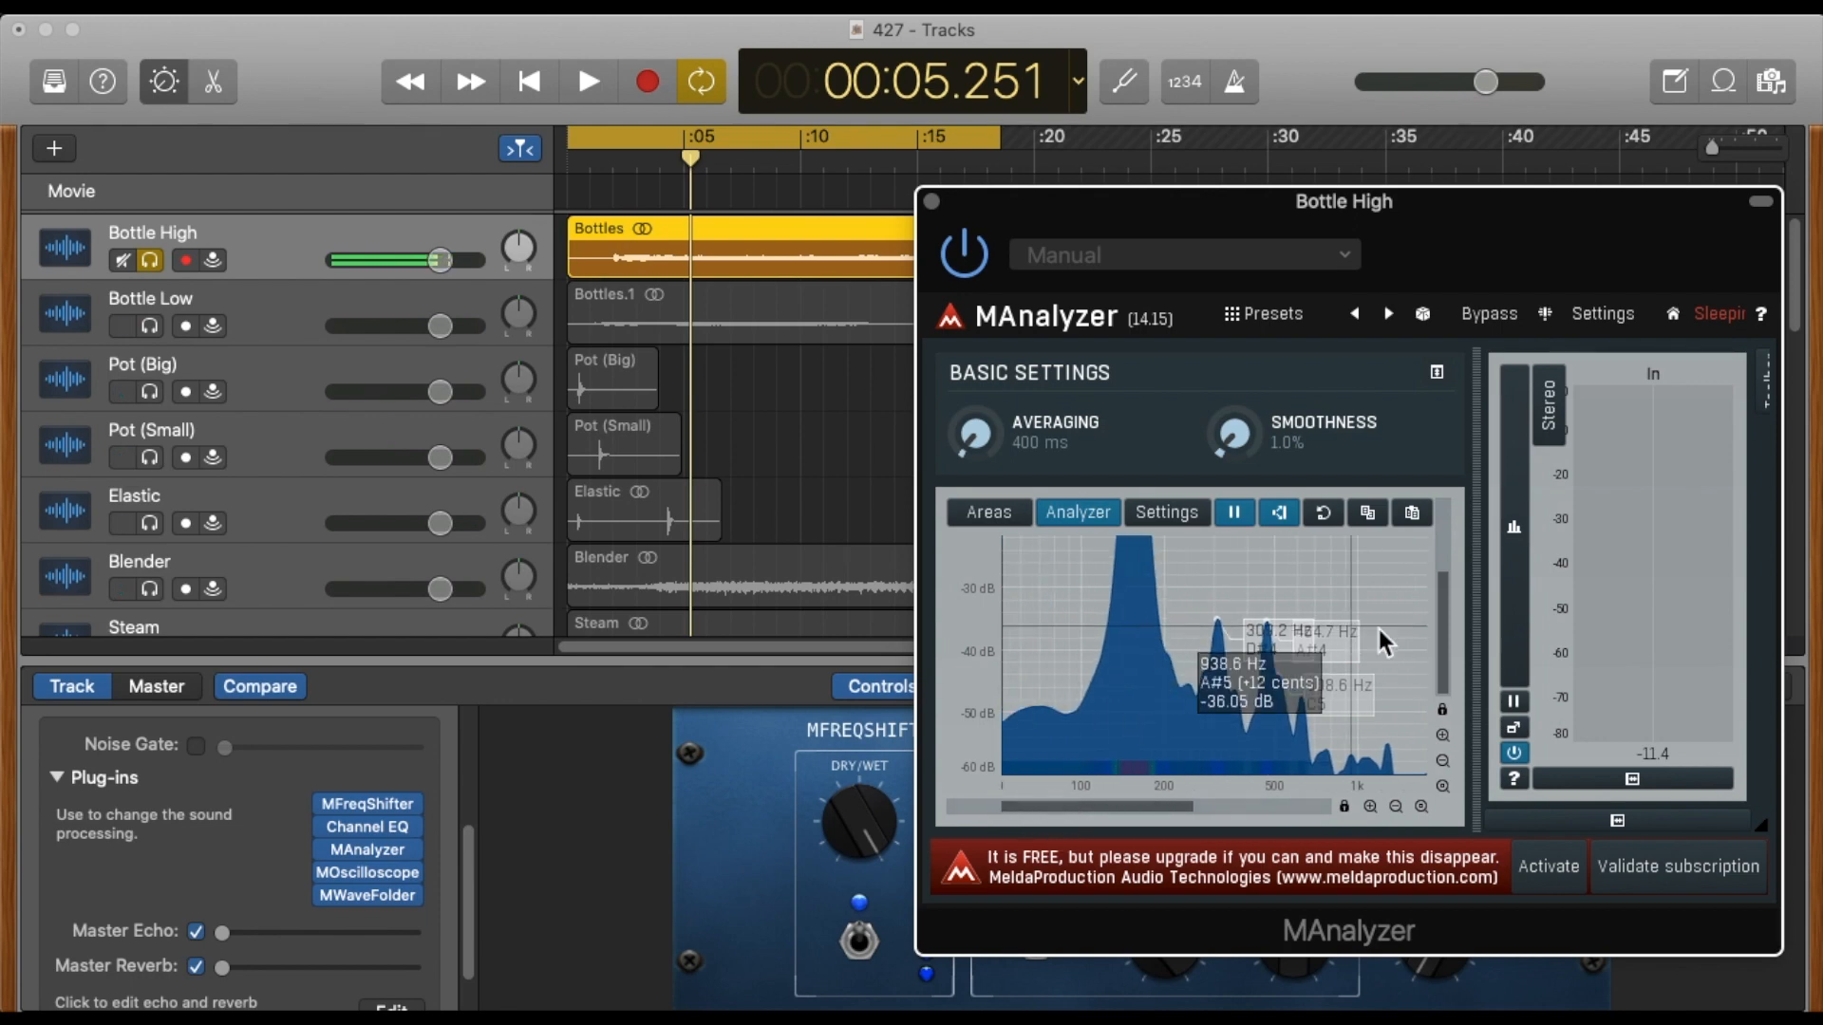
pyautogui.moveTo(1448, 636); pyautogui.dragTo(1435, 570)
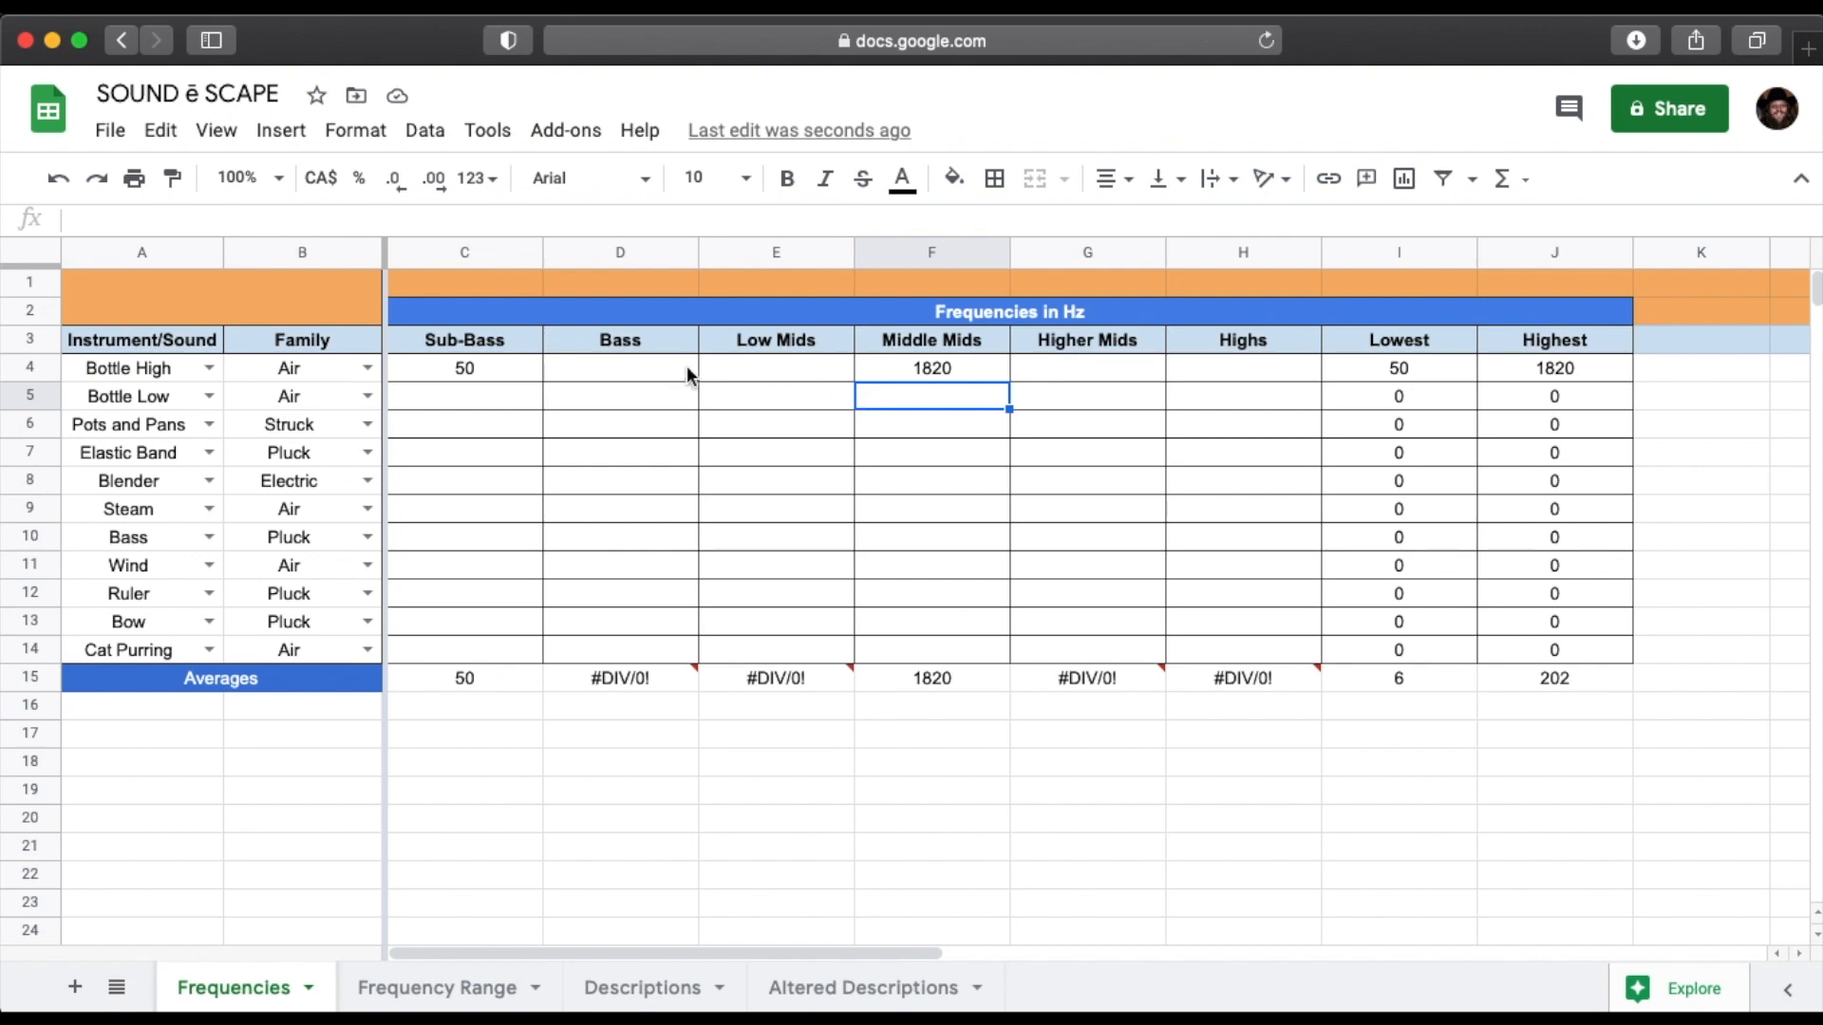
pyautogui.click(788, 364)
pyautogui.press('super+Tab')
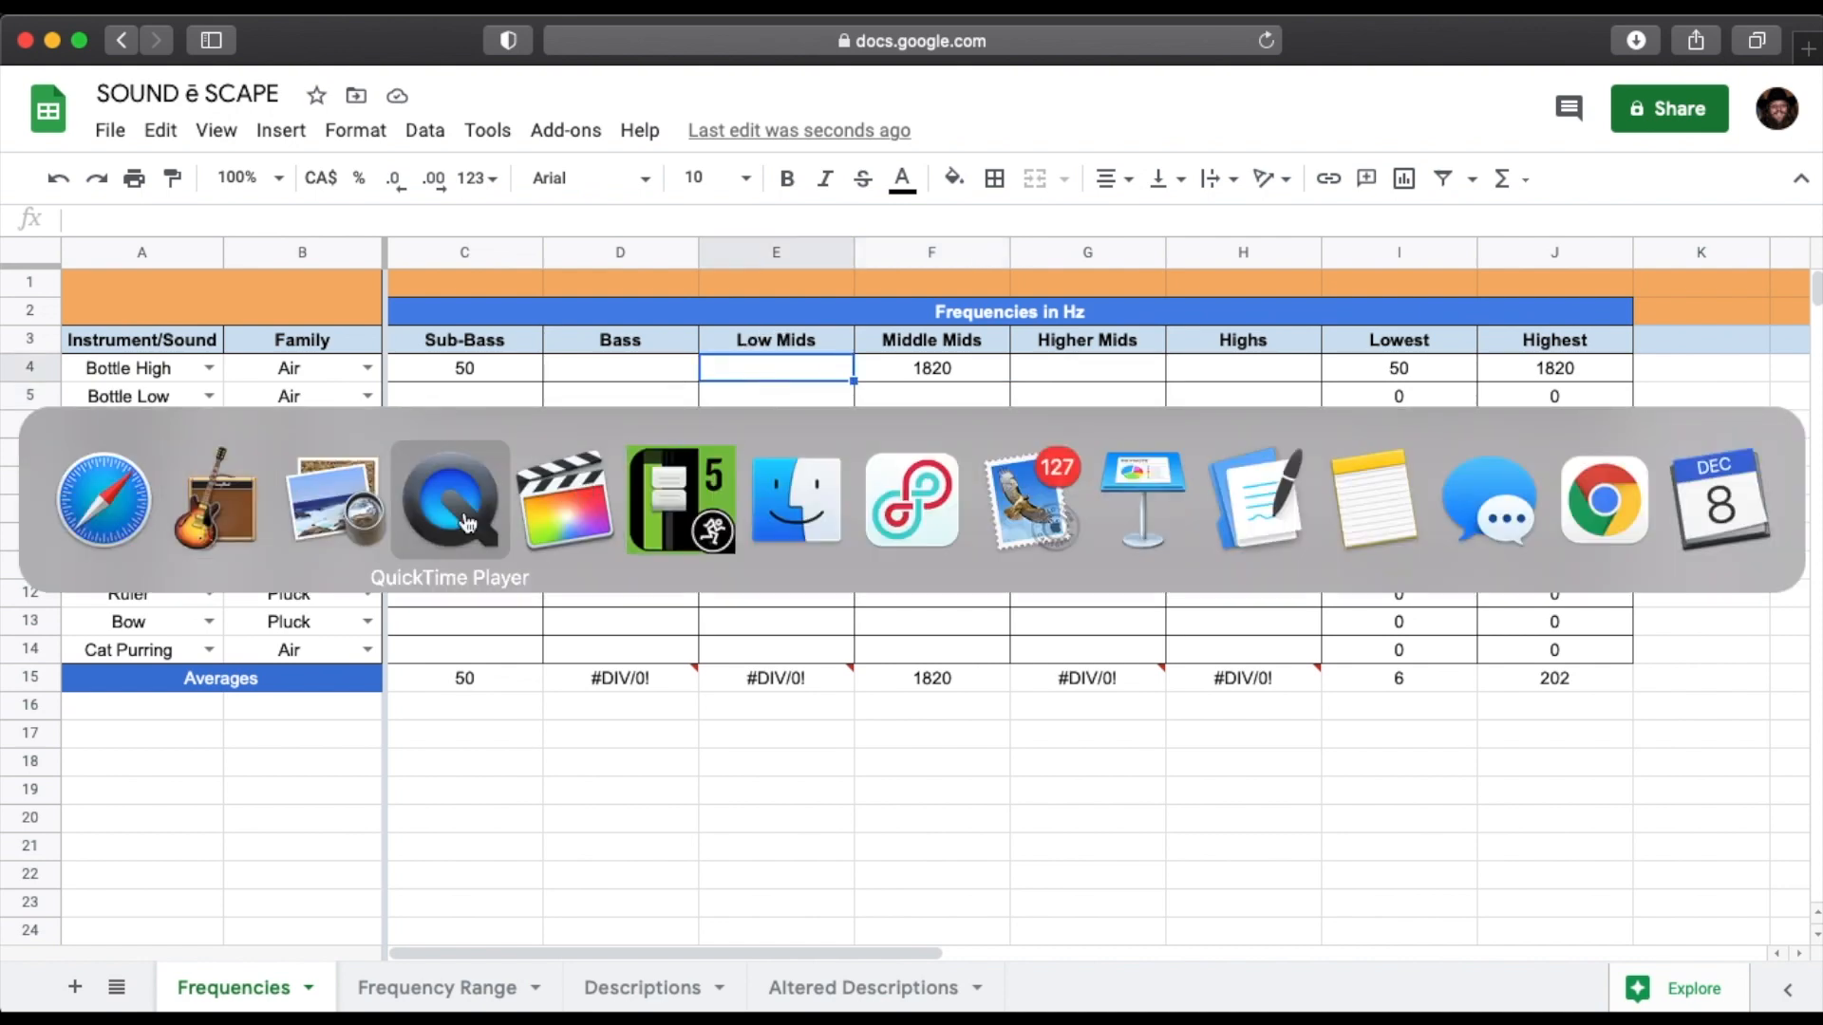
pyautogui.click(337, 508)
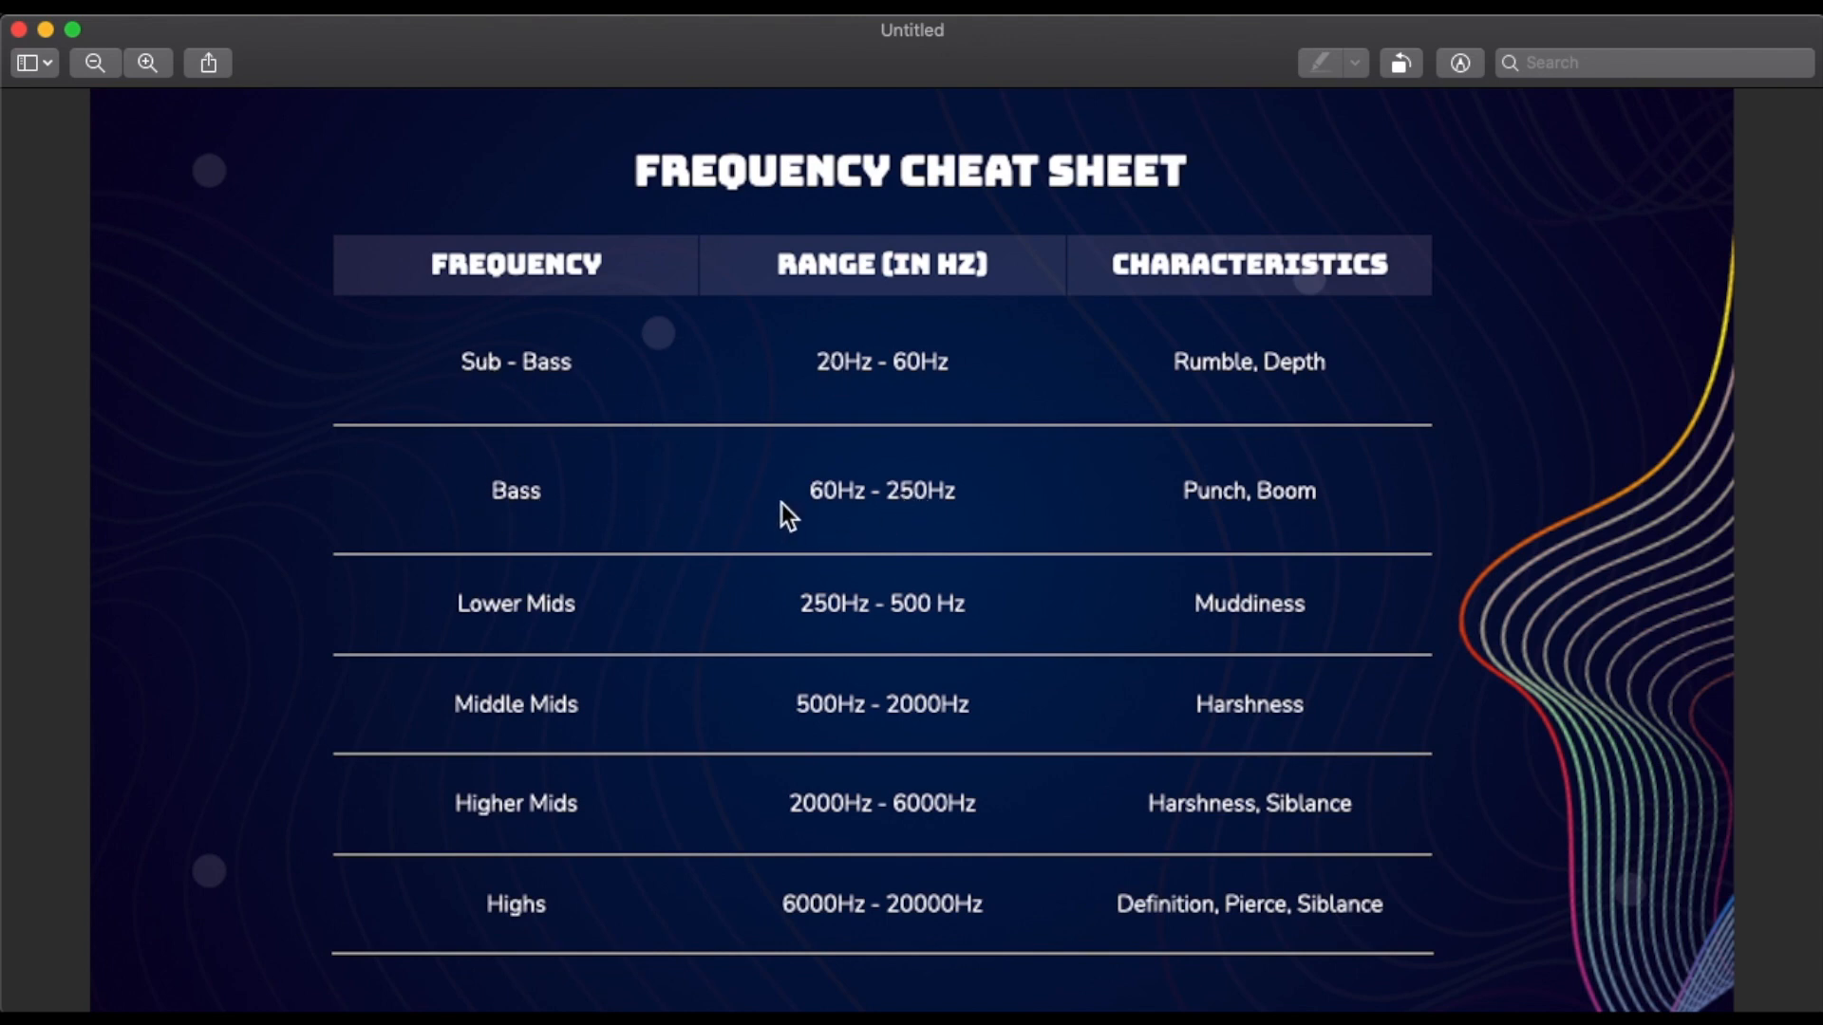
pyautogui.press('super+Tab')
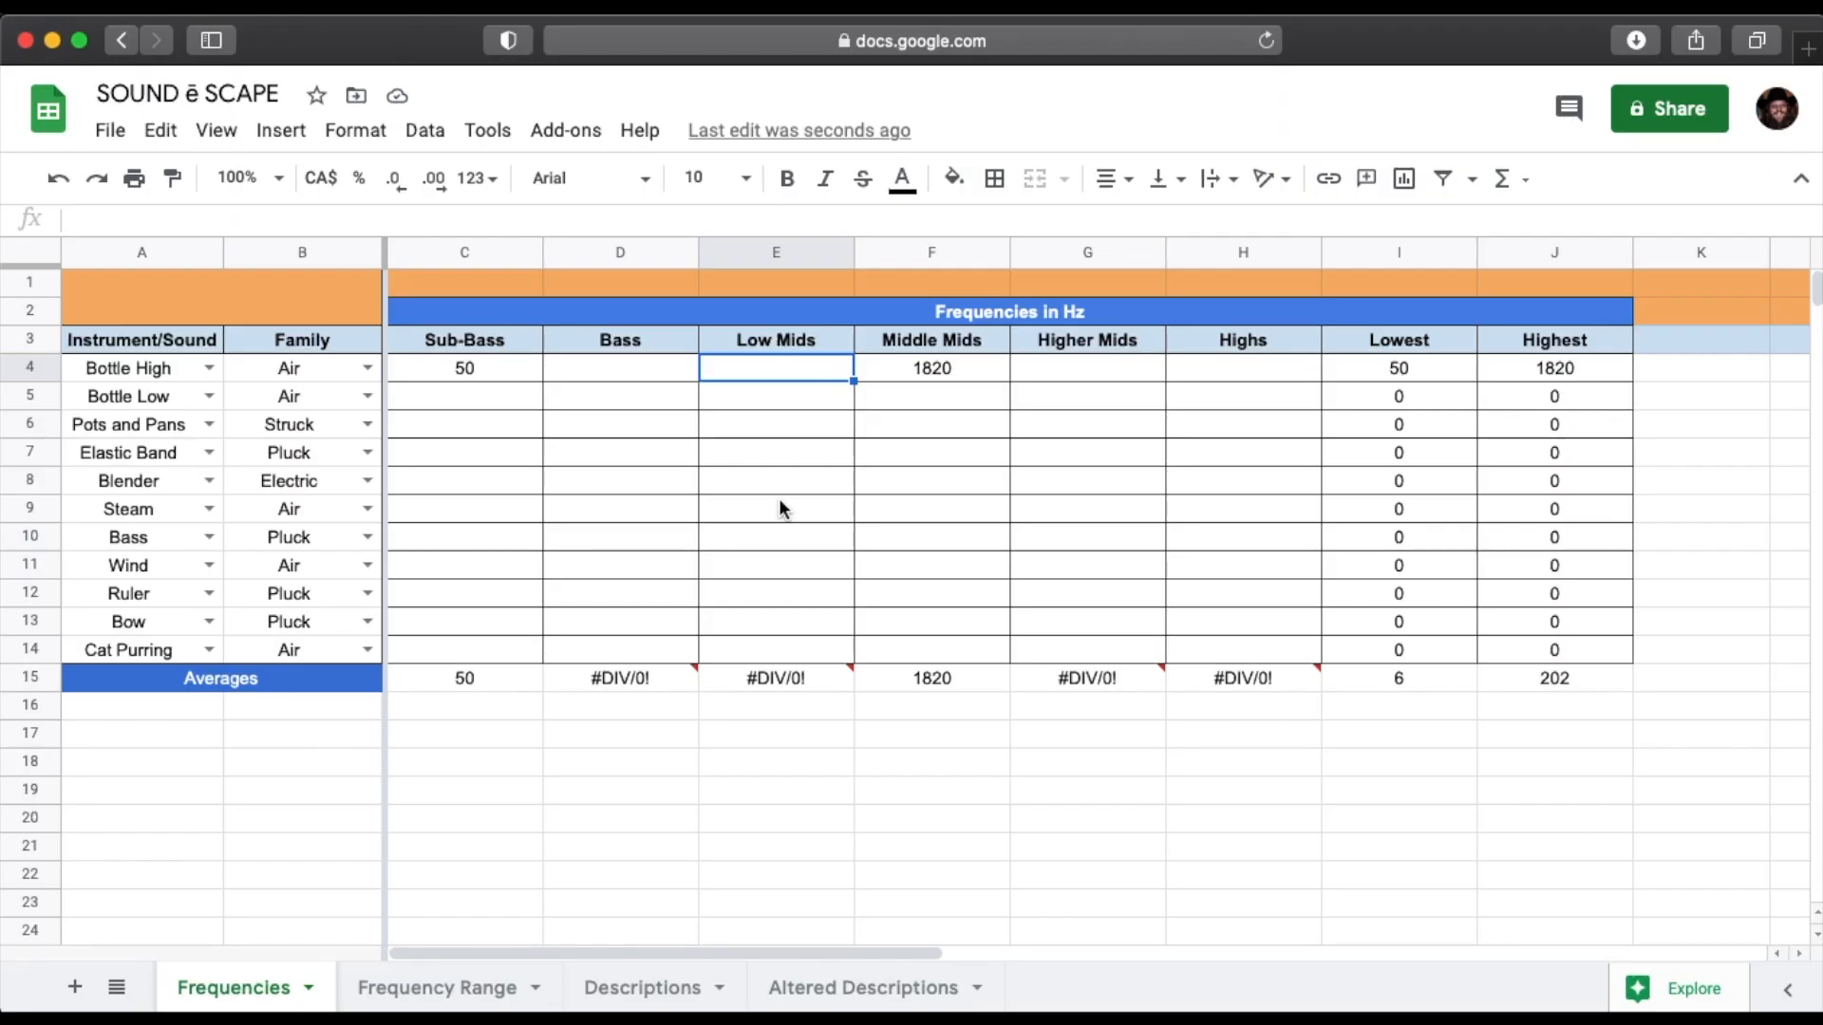
# Enter 155 as the Bass frequency of Bottle High.
pyautogui.click(645, 369)
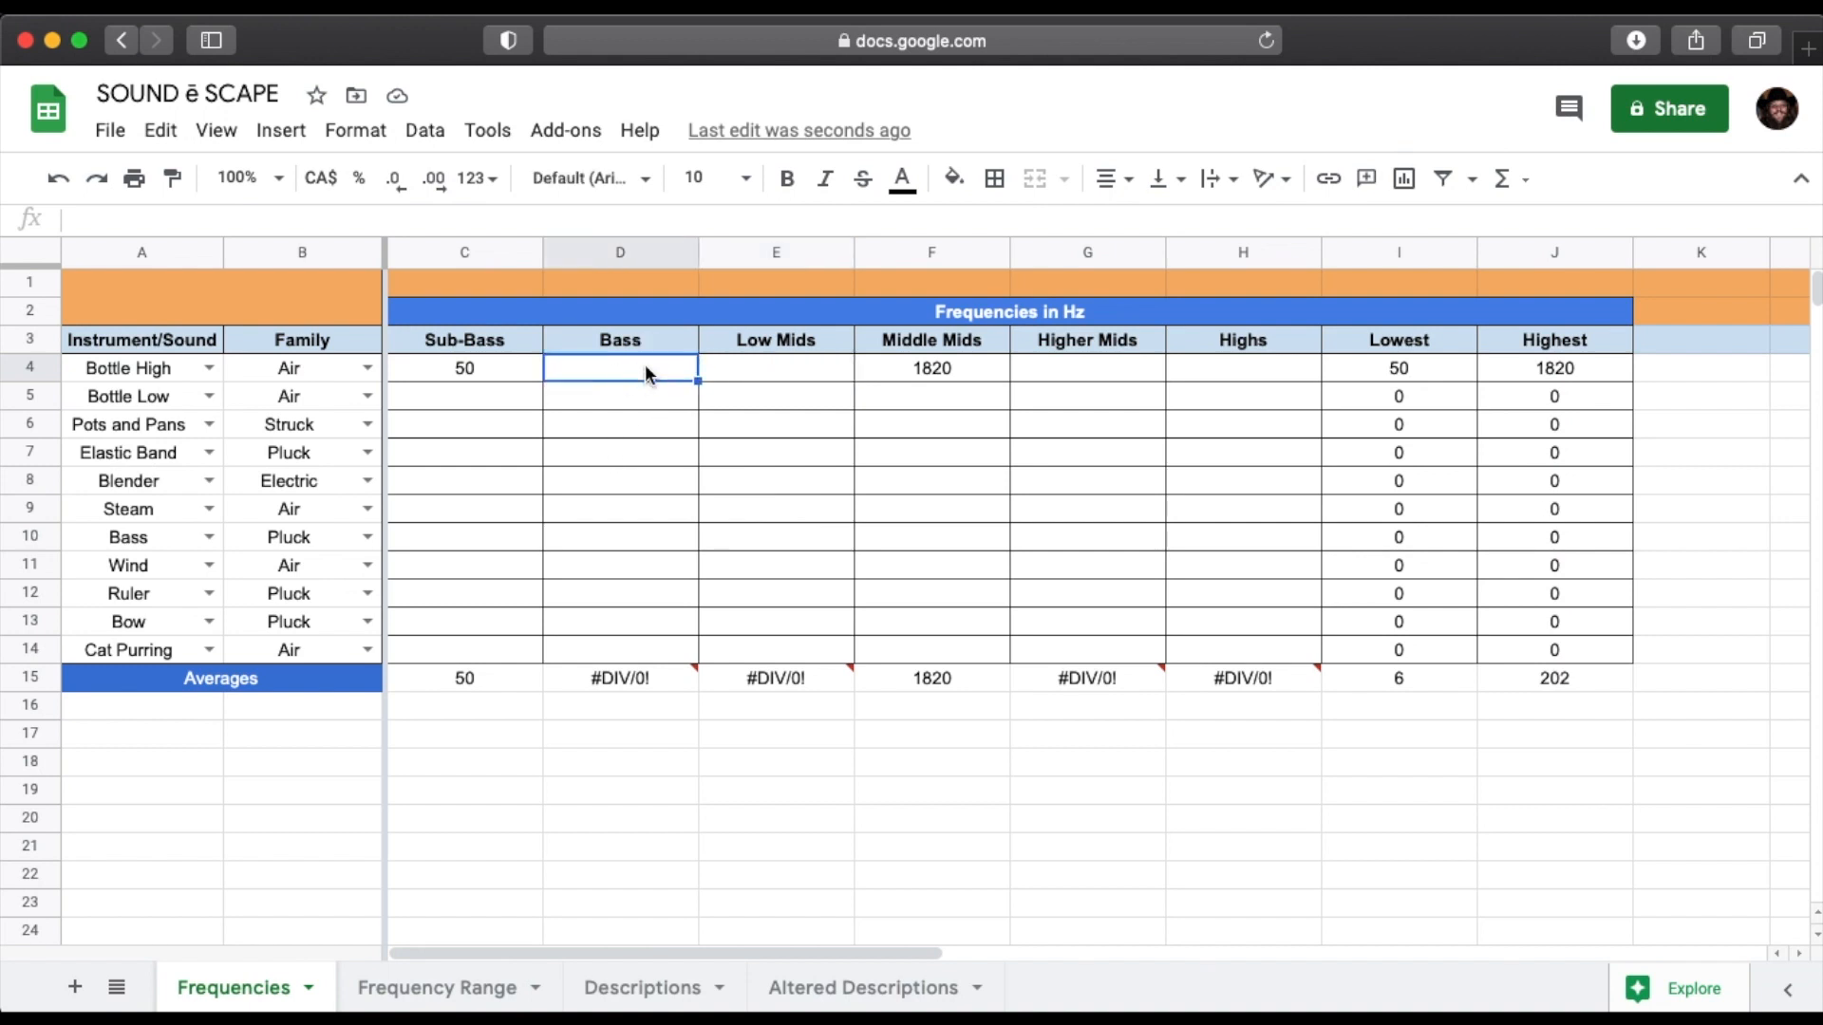
pyautogui.write('155')
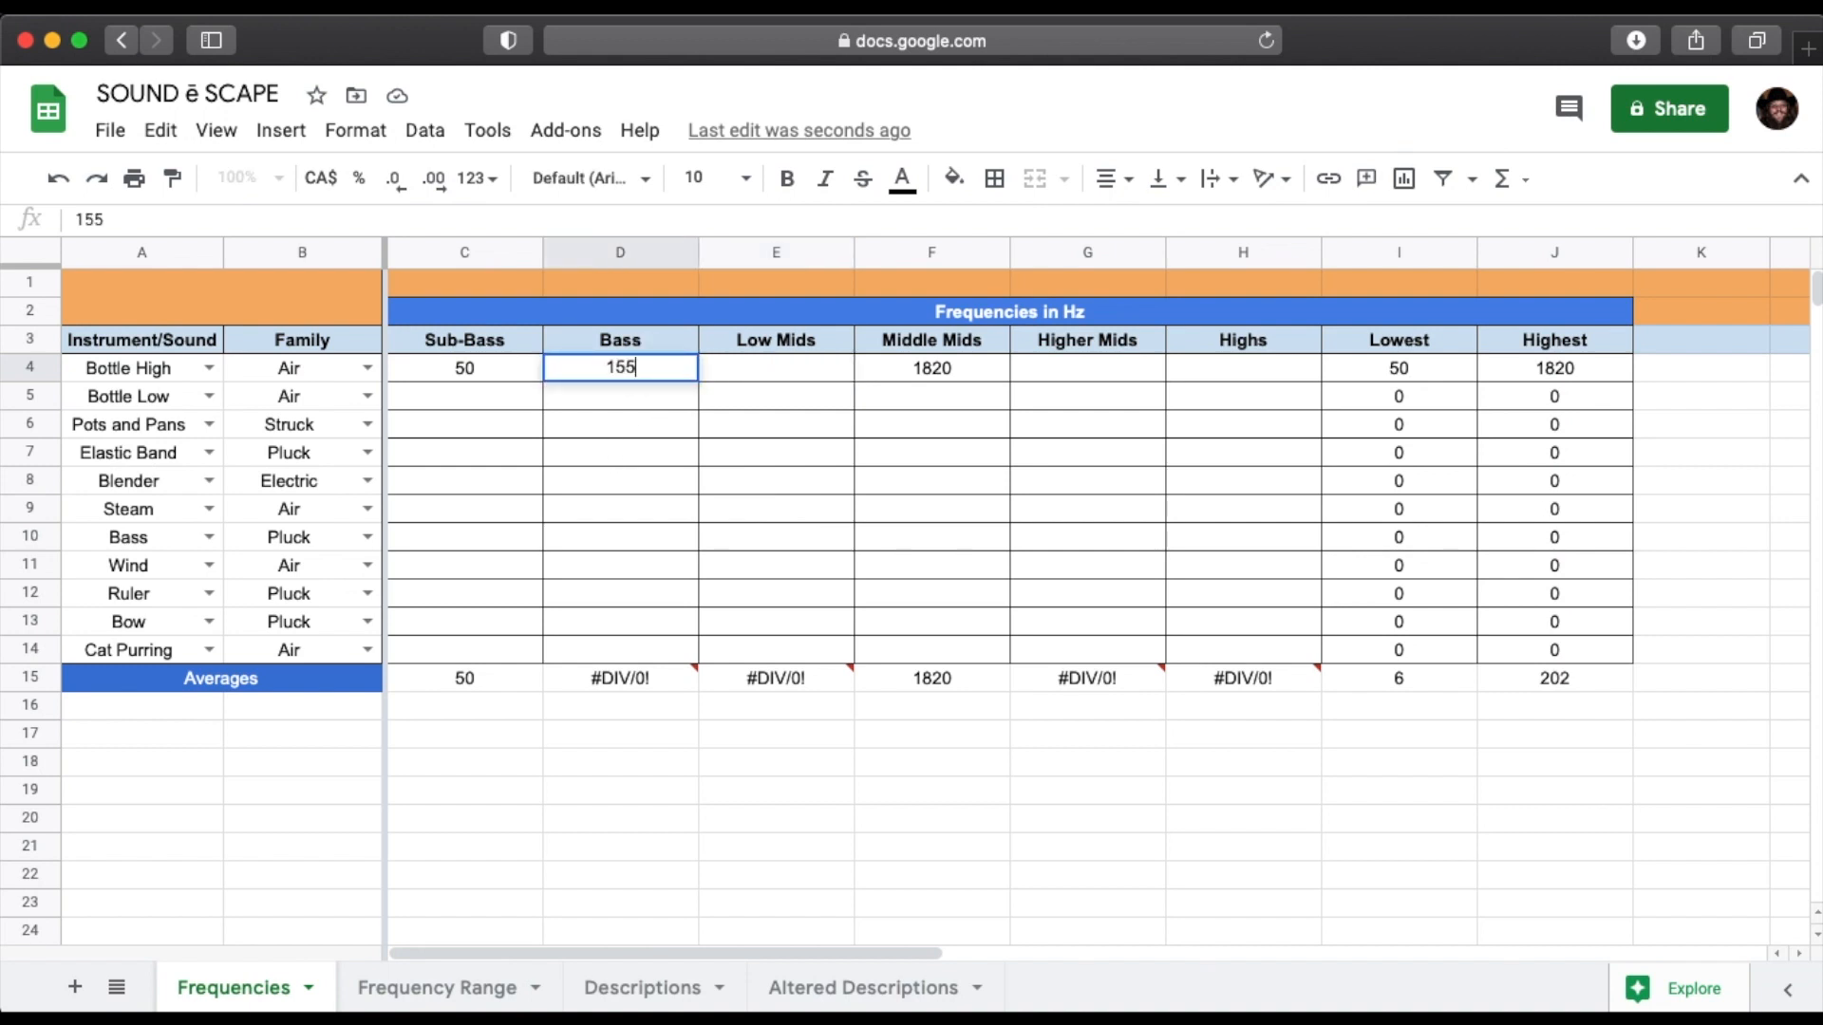
pyautogui.press('Return')
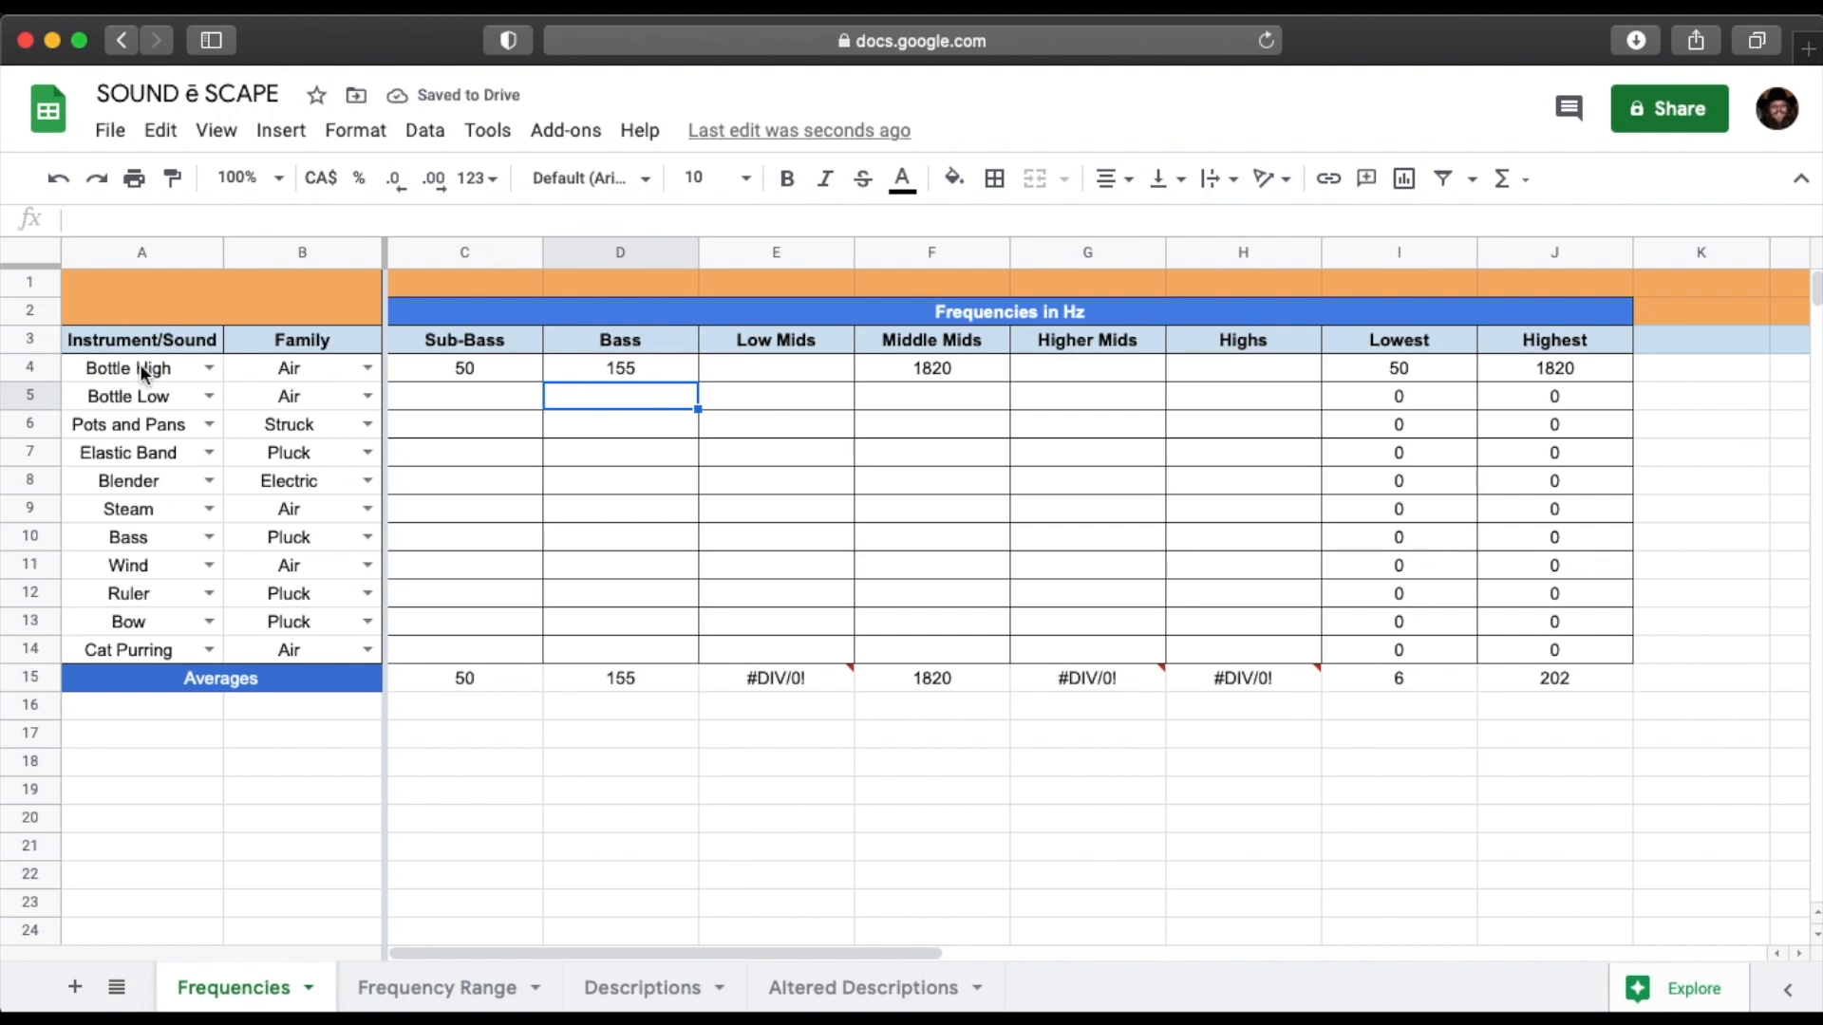
# Review the Family choices for Bottle High without changing them, and view the Frequency Range chart sheet.
pyautogui.click(328, 369)
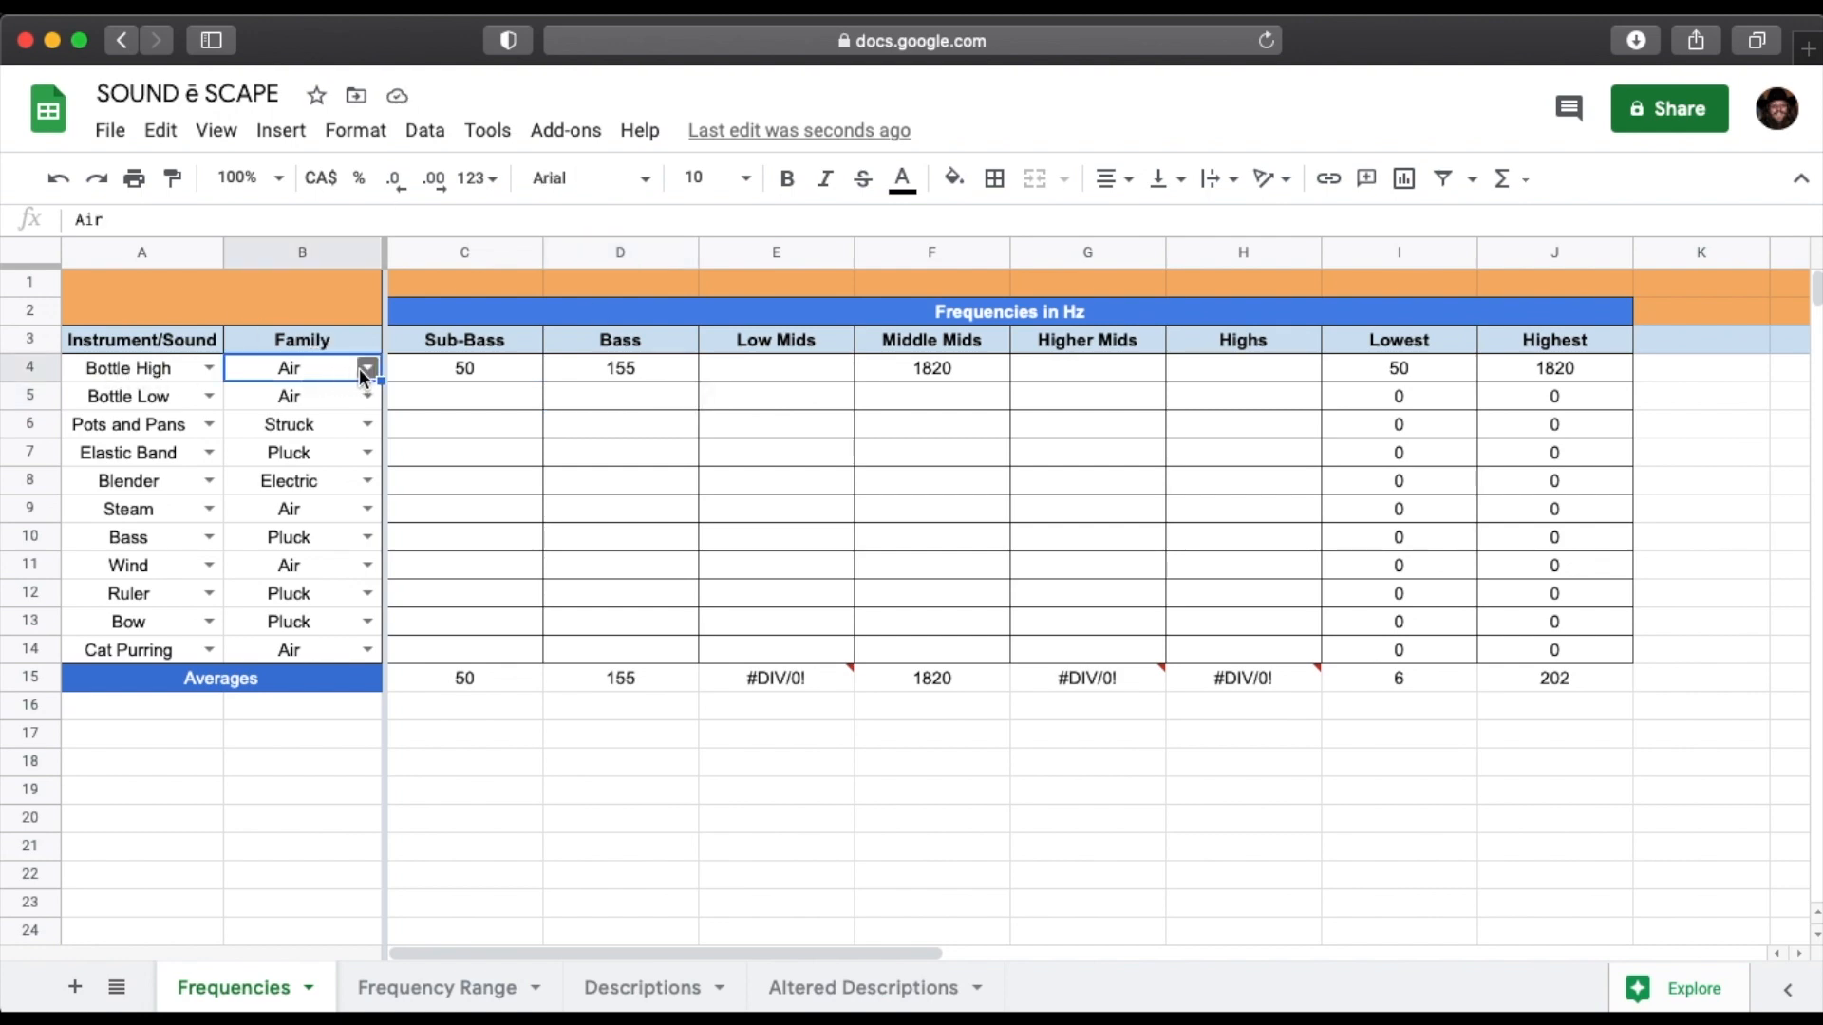
pyautogui.click(362, 367)
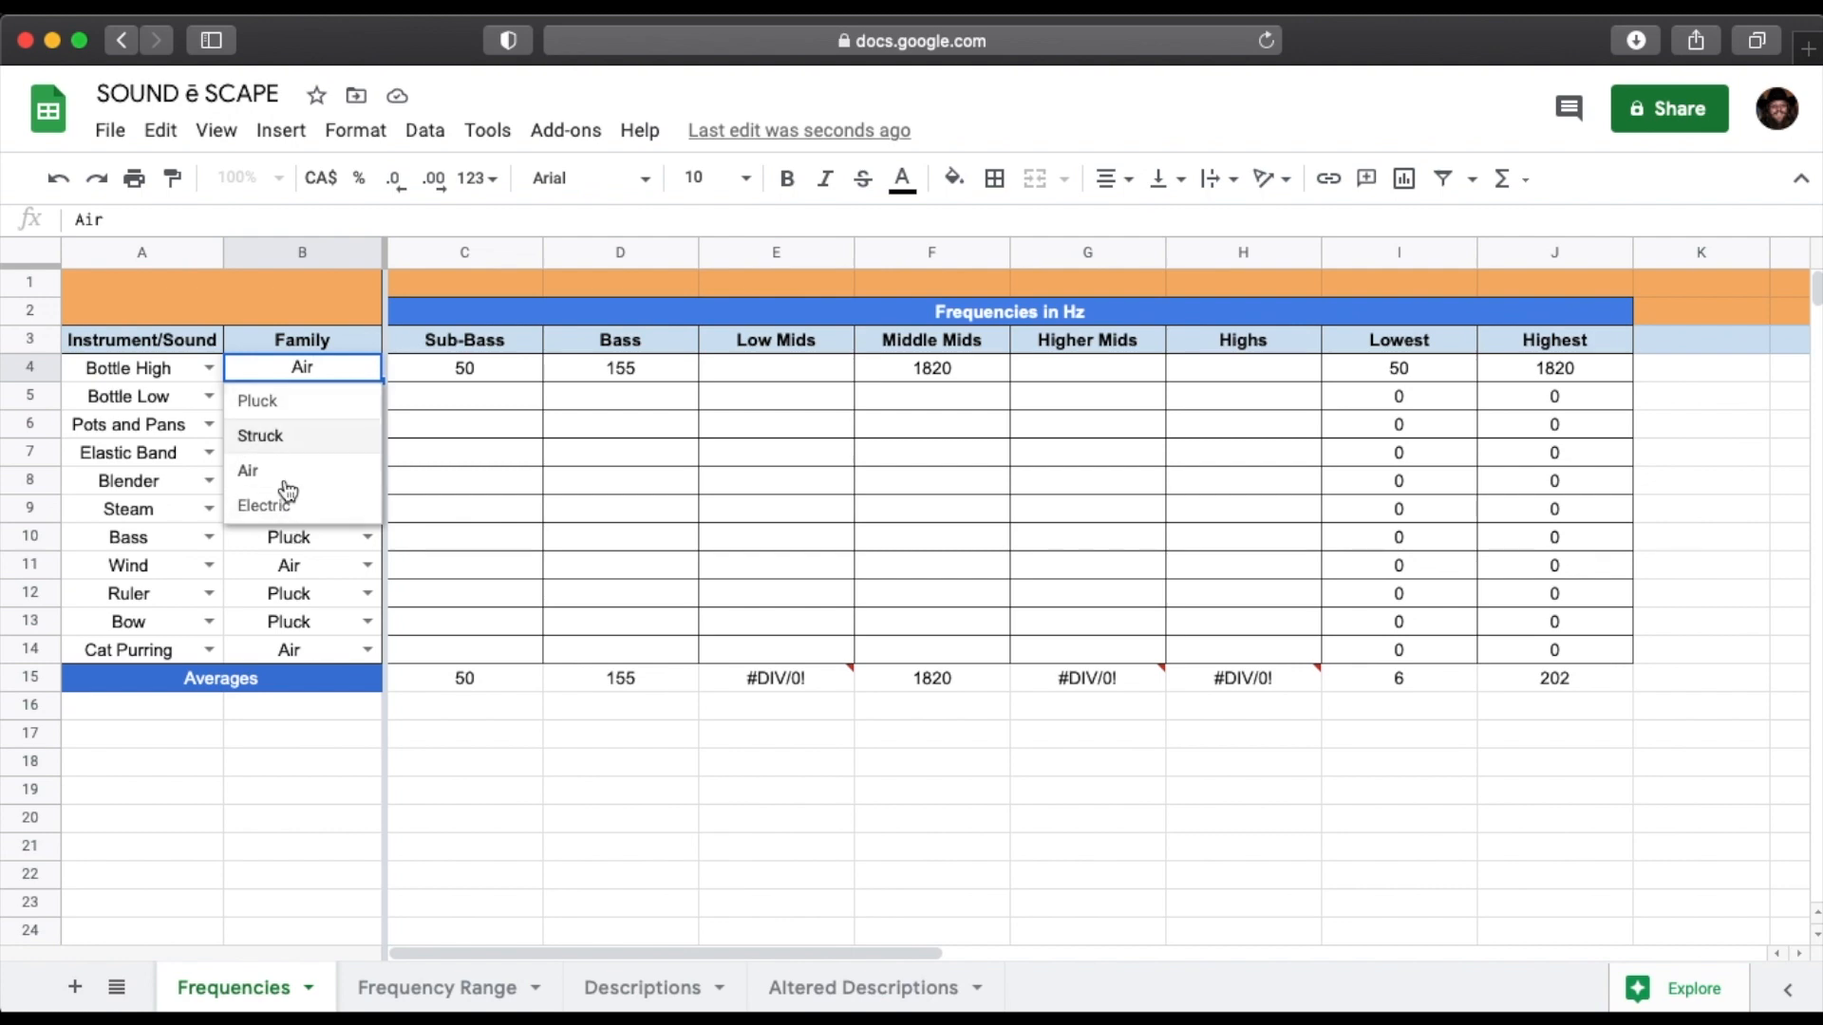
pyautogui.click(312, 274)
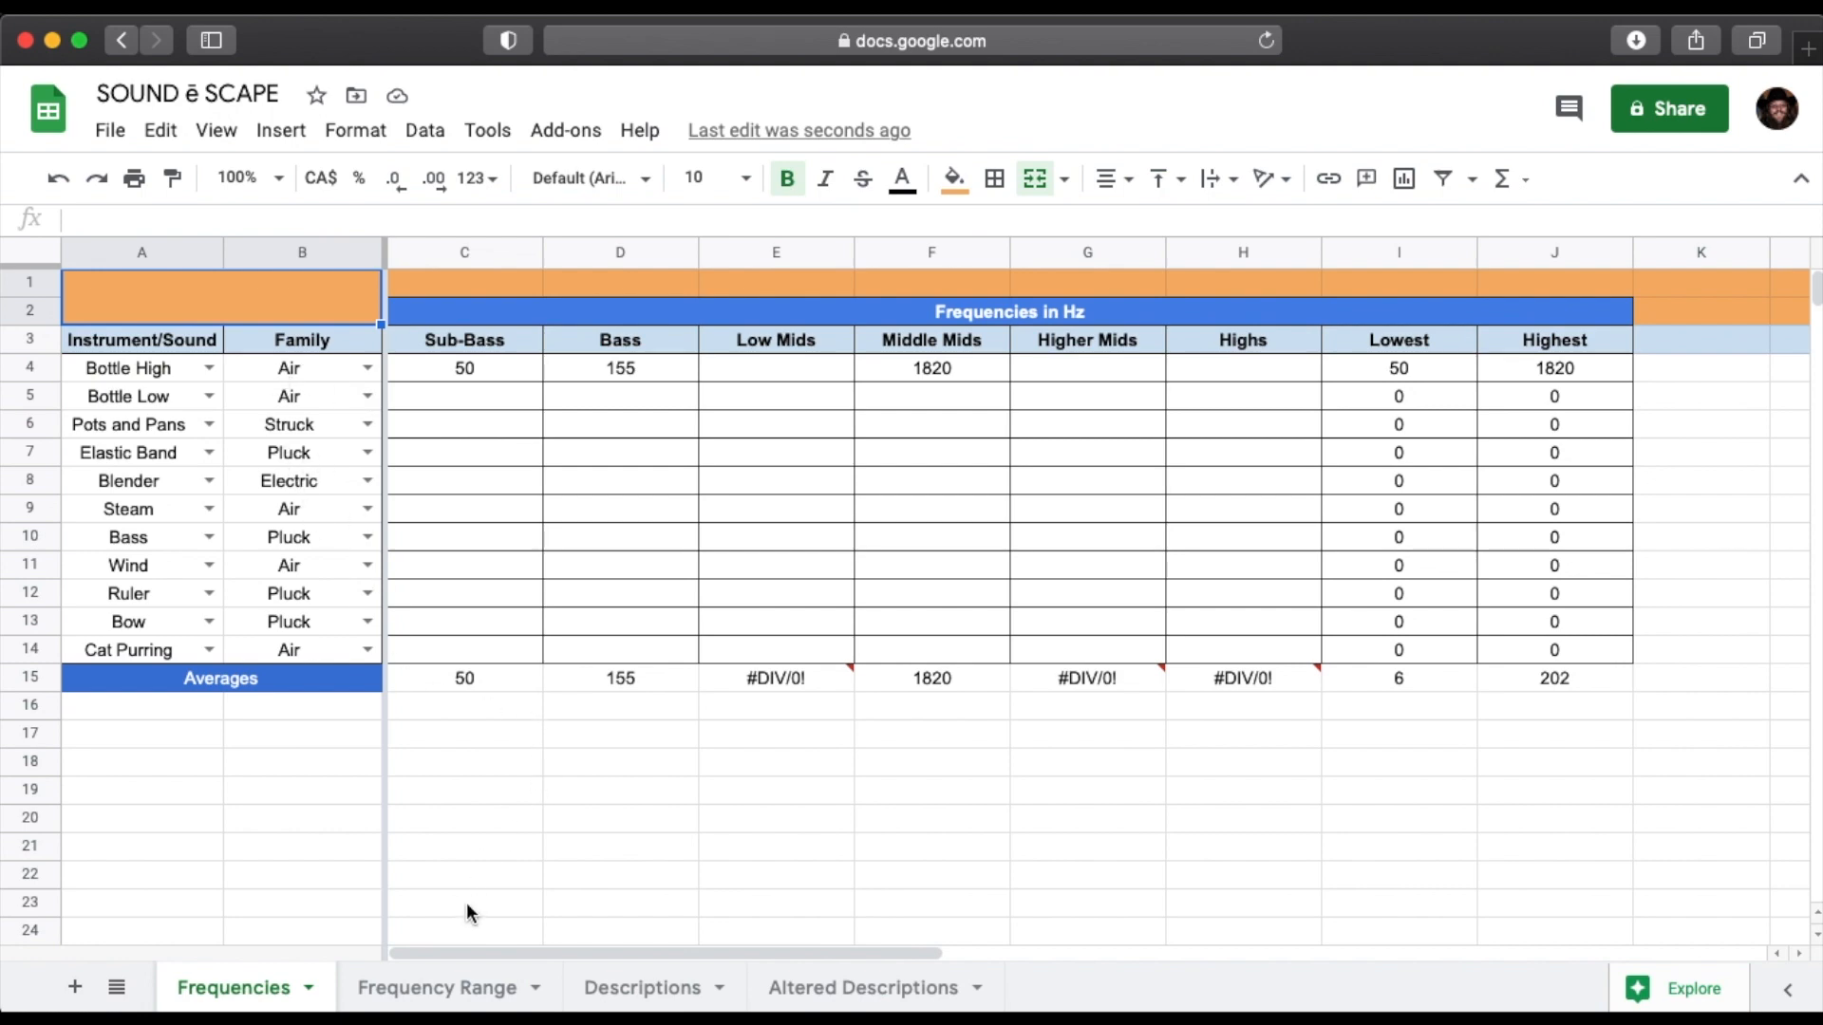
pyautogui.click(448, 992)
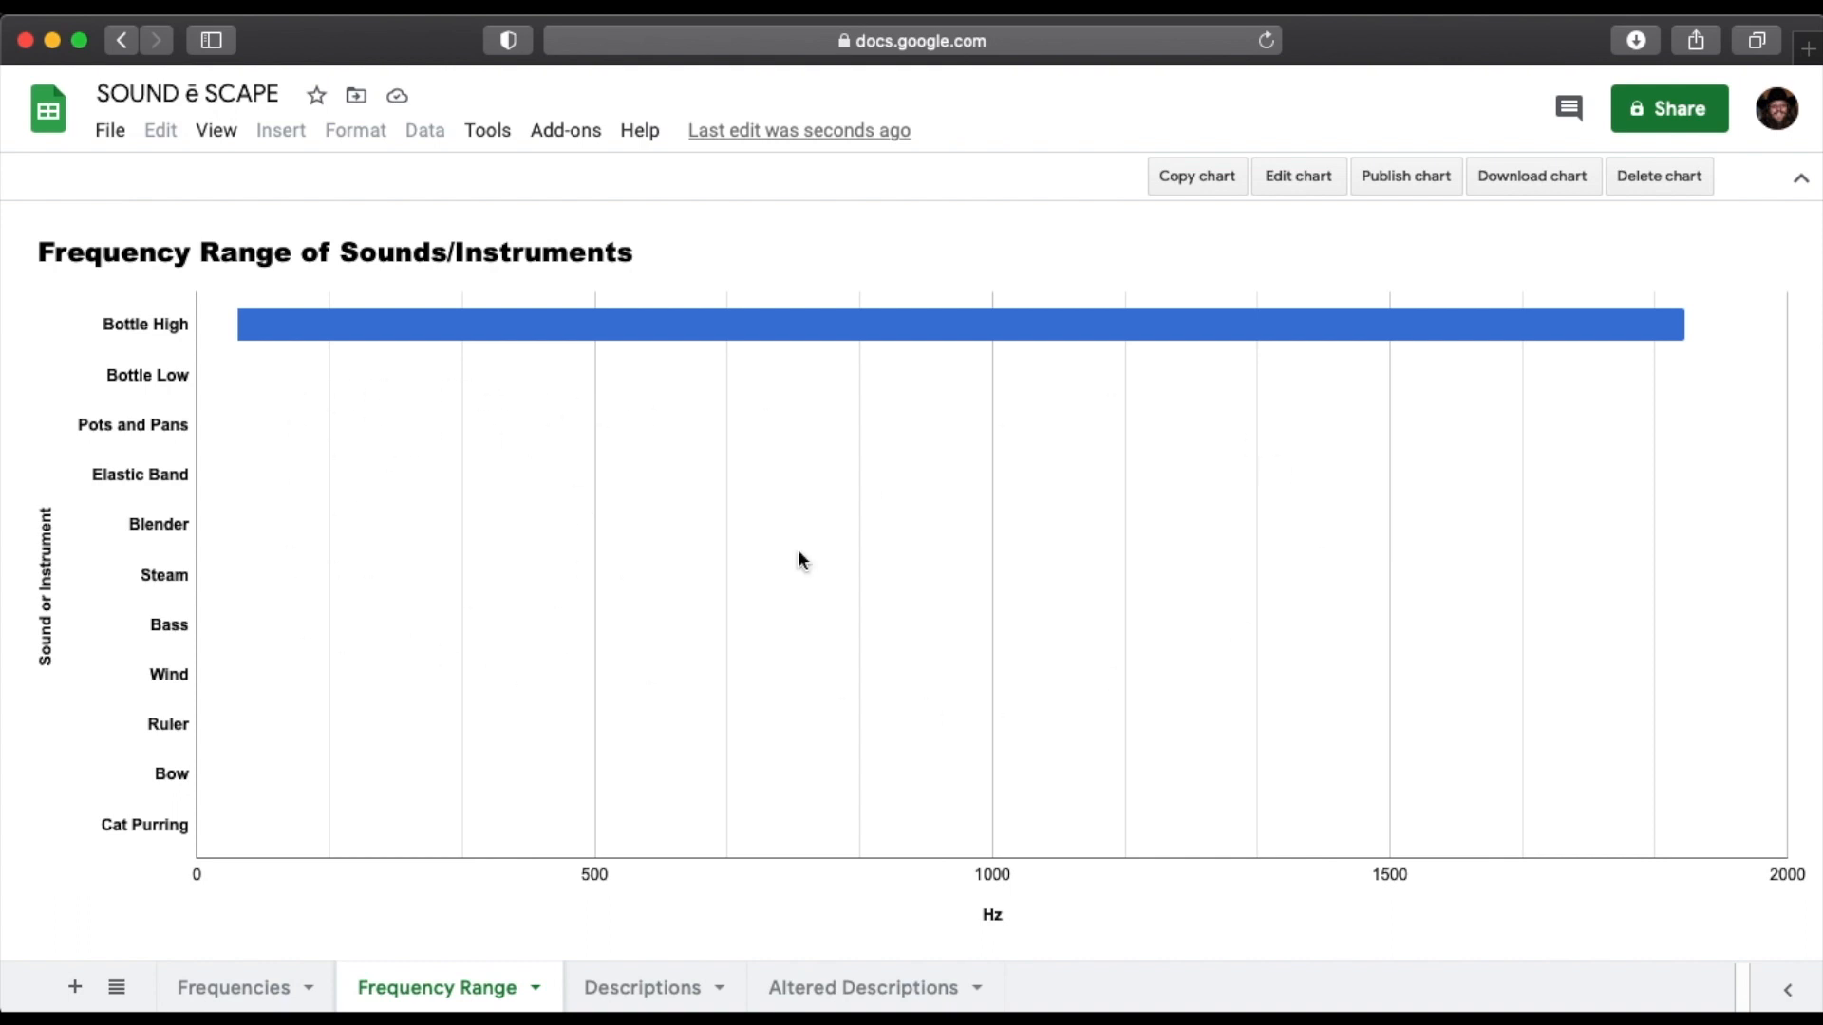
# On the Descriptions sheet, enter "Mellow, Calm, Meditation" as the texture description of Bottle High.
pyautogui.click(653, 992)
pyautogui.click(405, 442)
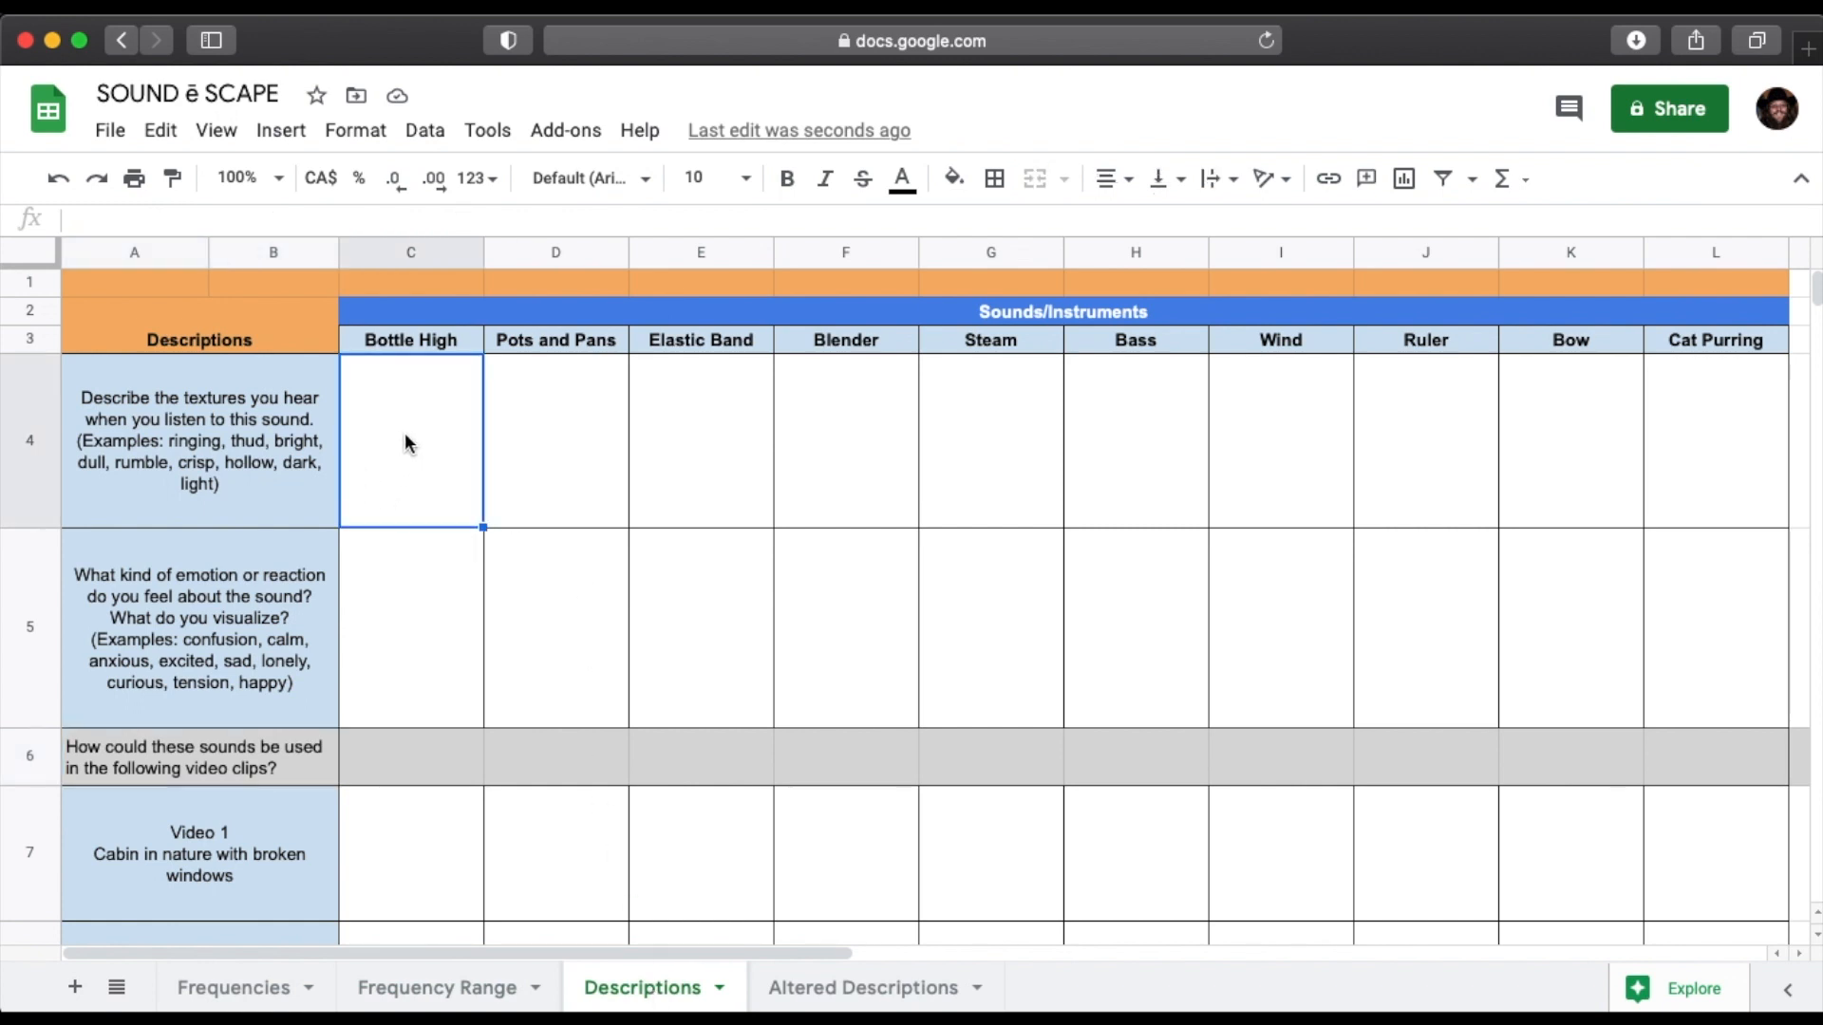
pyautogui.write('Mellow')
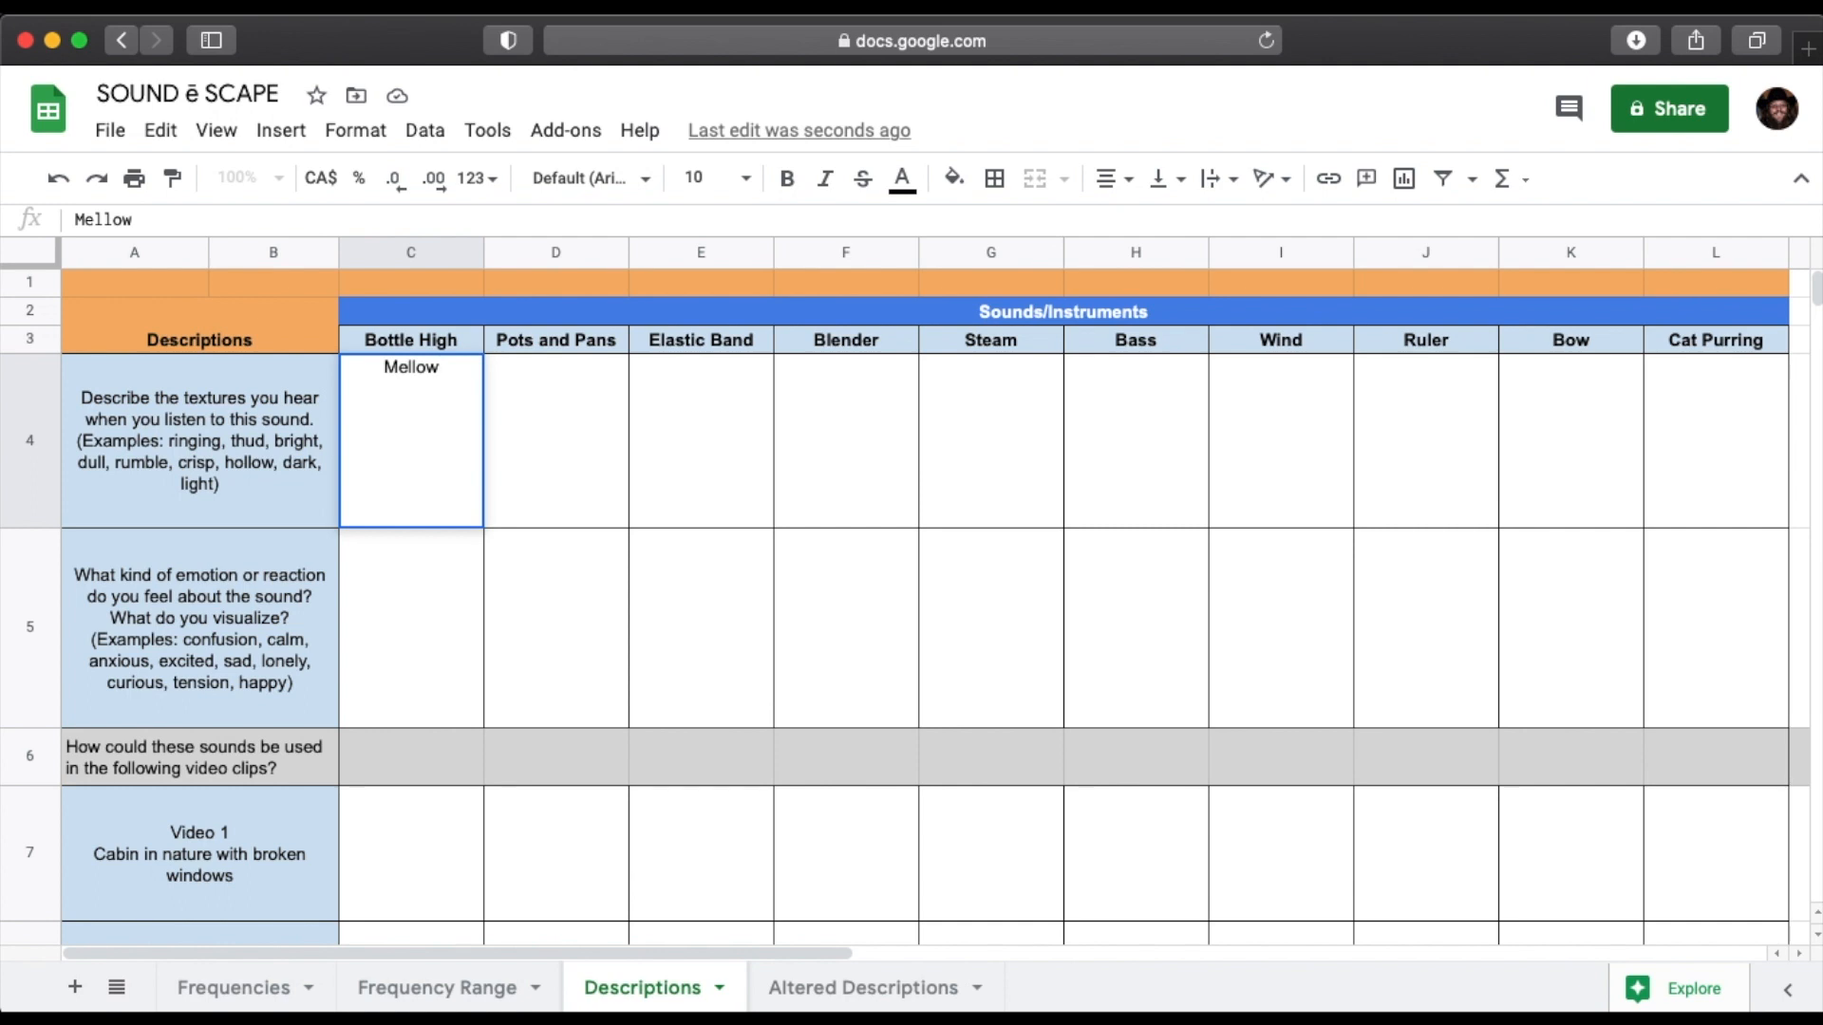
pyautogui.write(', Calm, ')
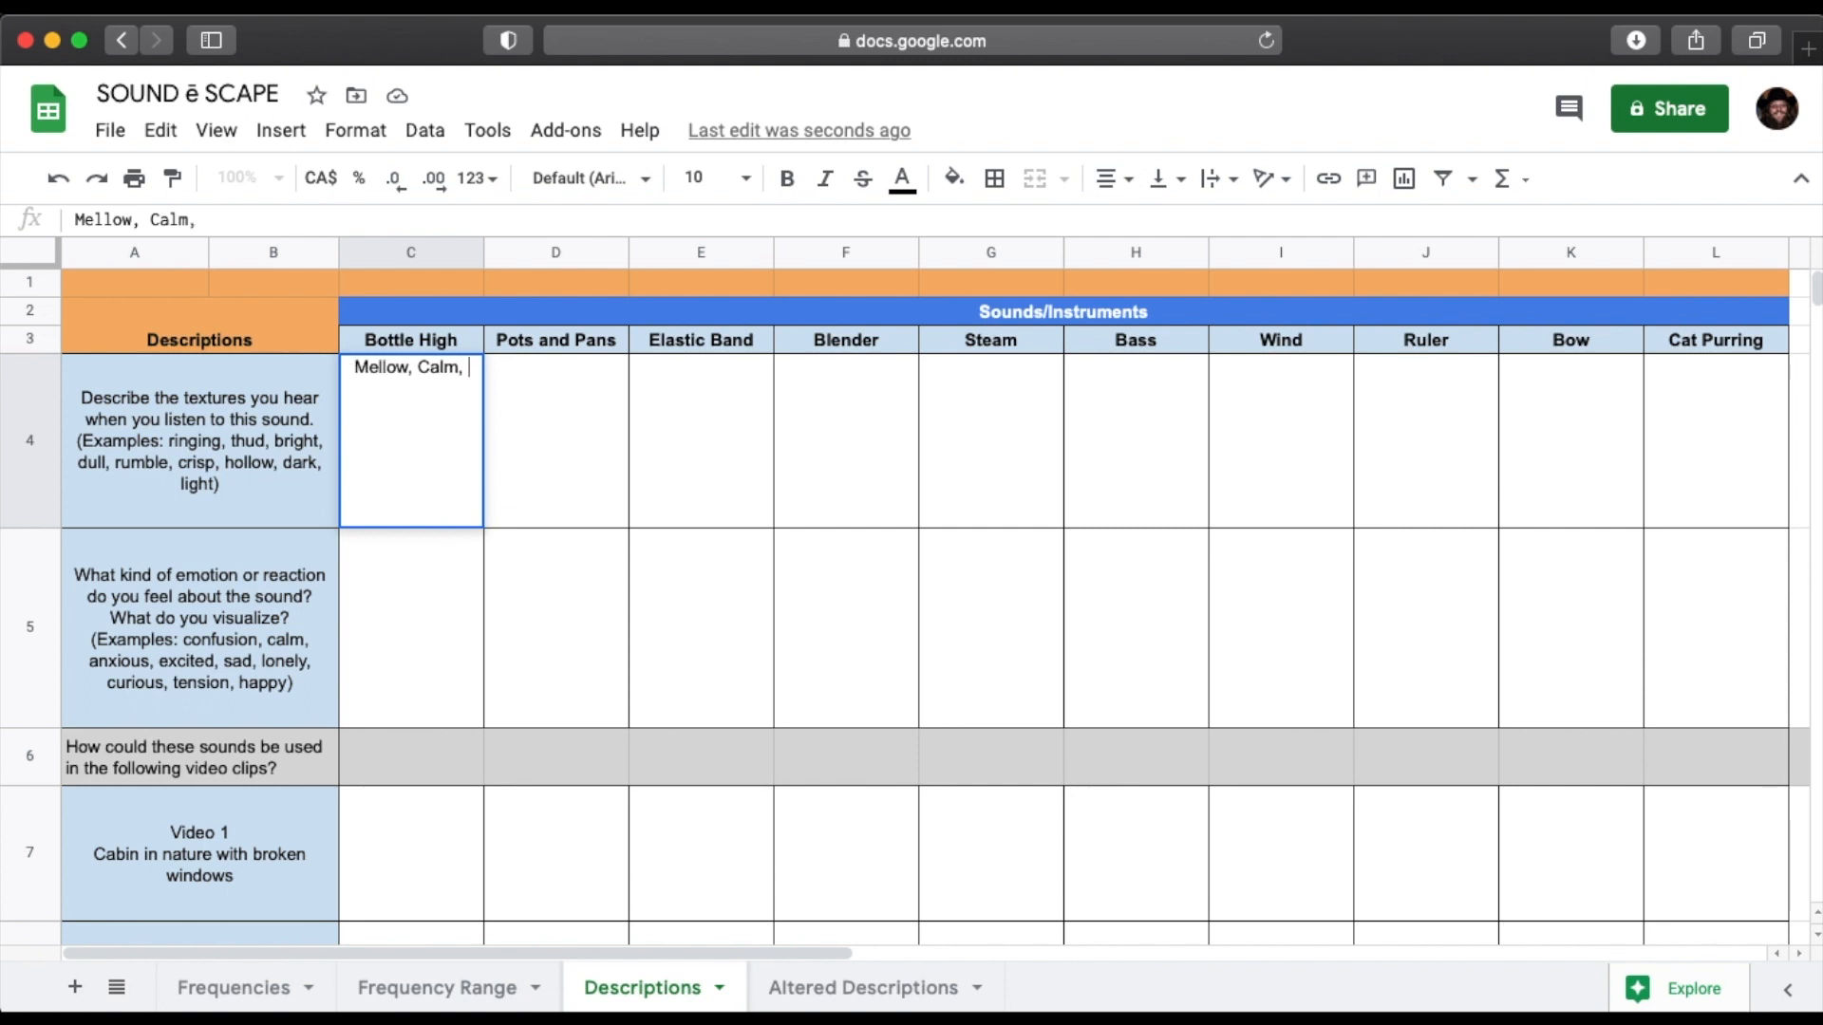
pyautogui.write('Meditation')
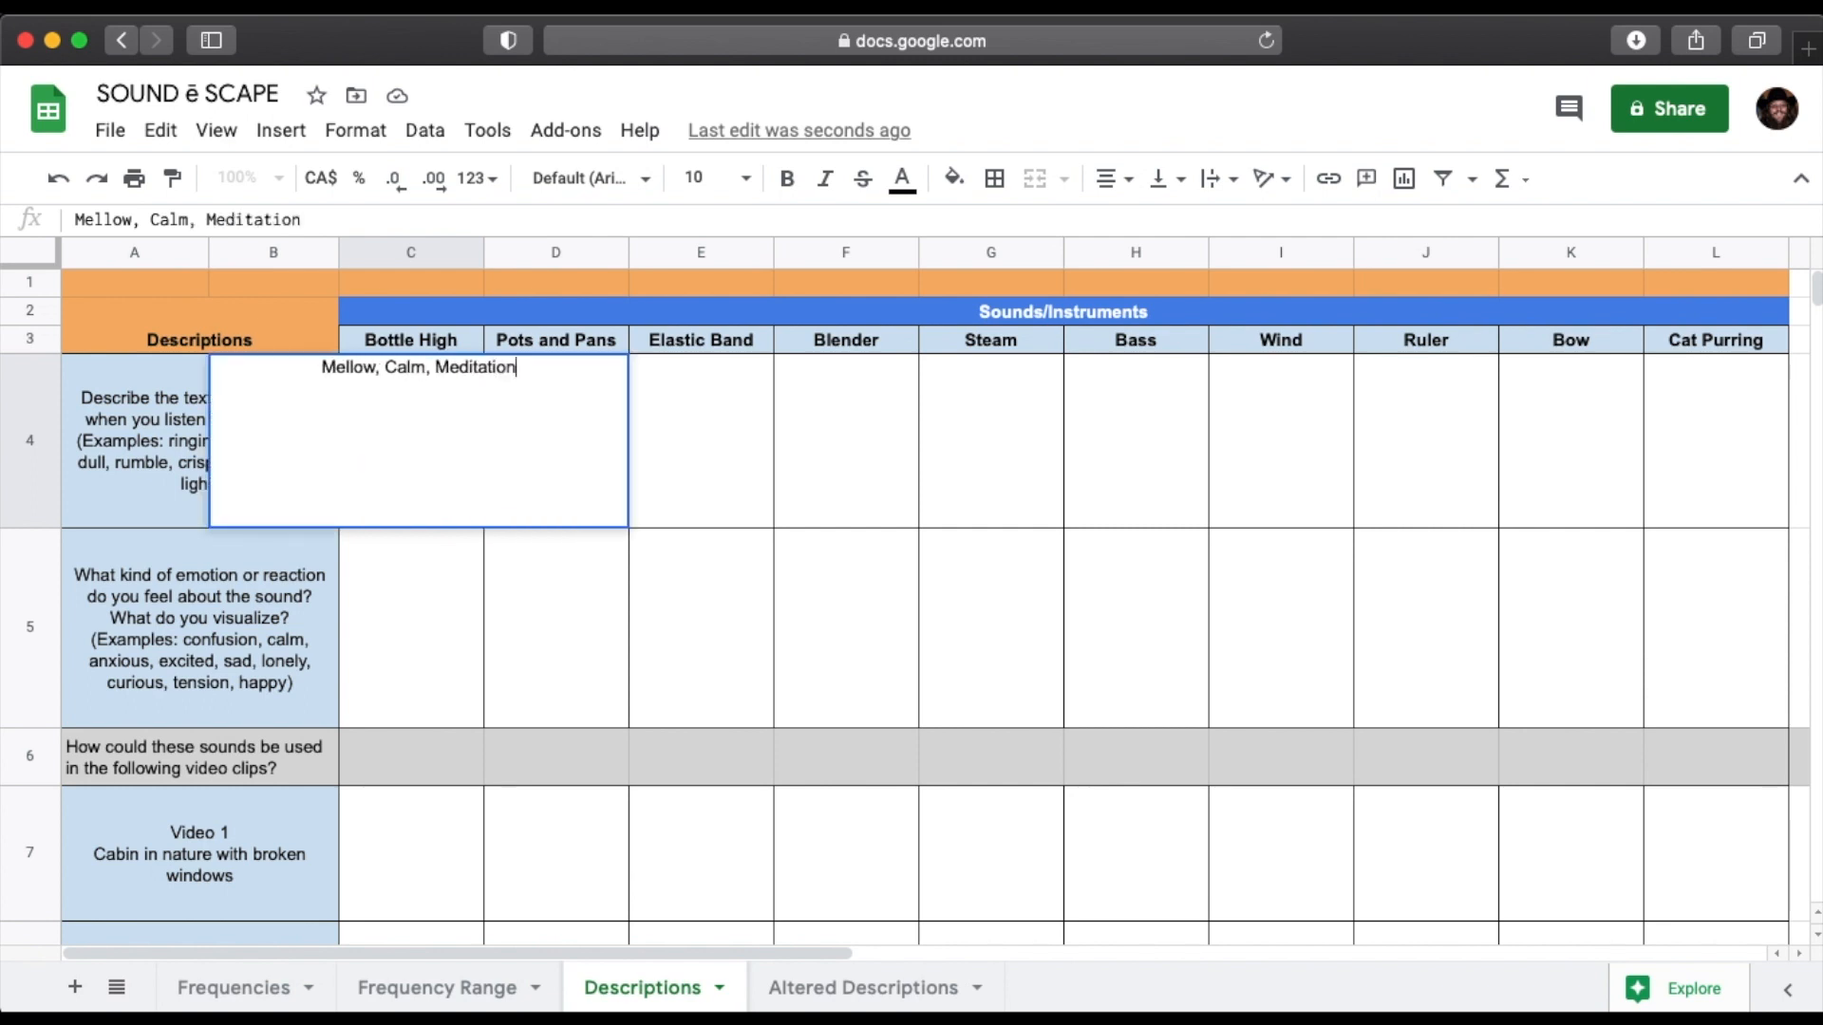
pyautogui.press('Return')
# Wrap the text of Bottle High's texture description and align it to the top of its cell.
pyautogui.click(415, 437)
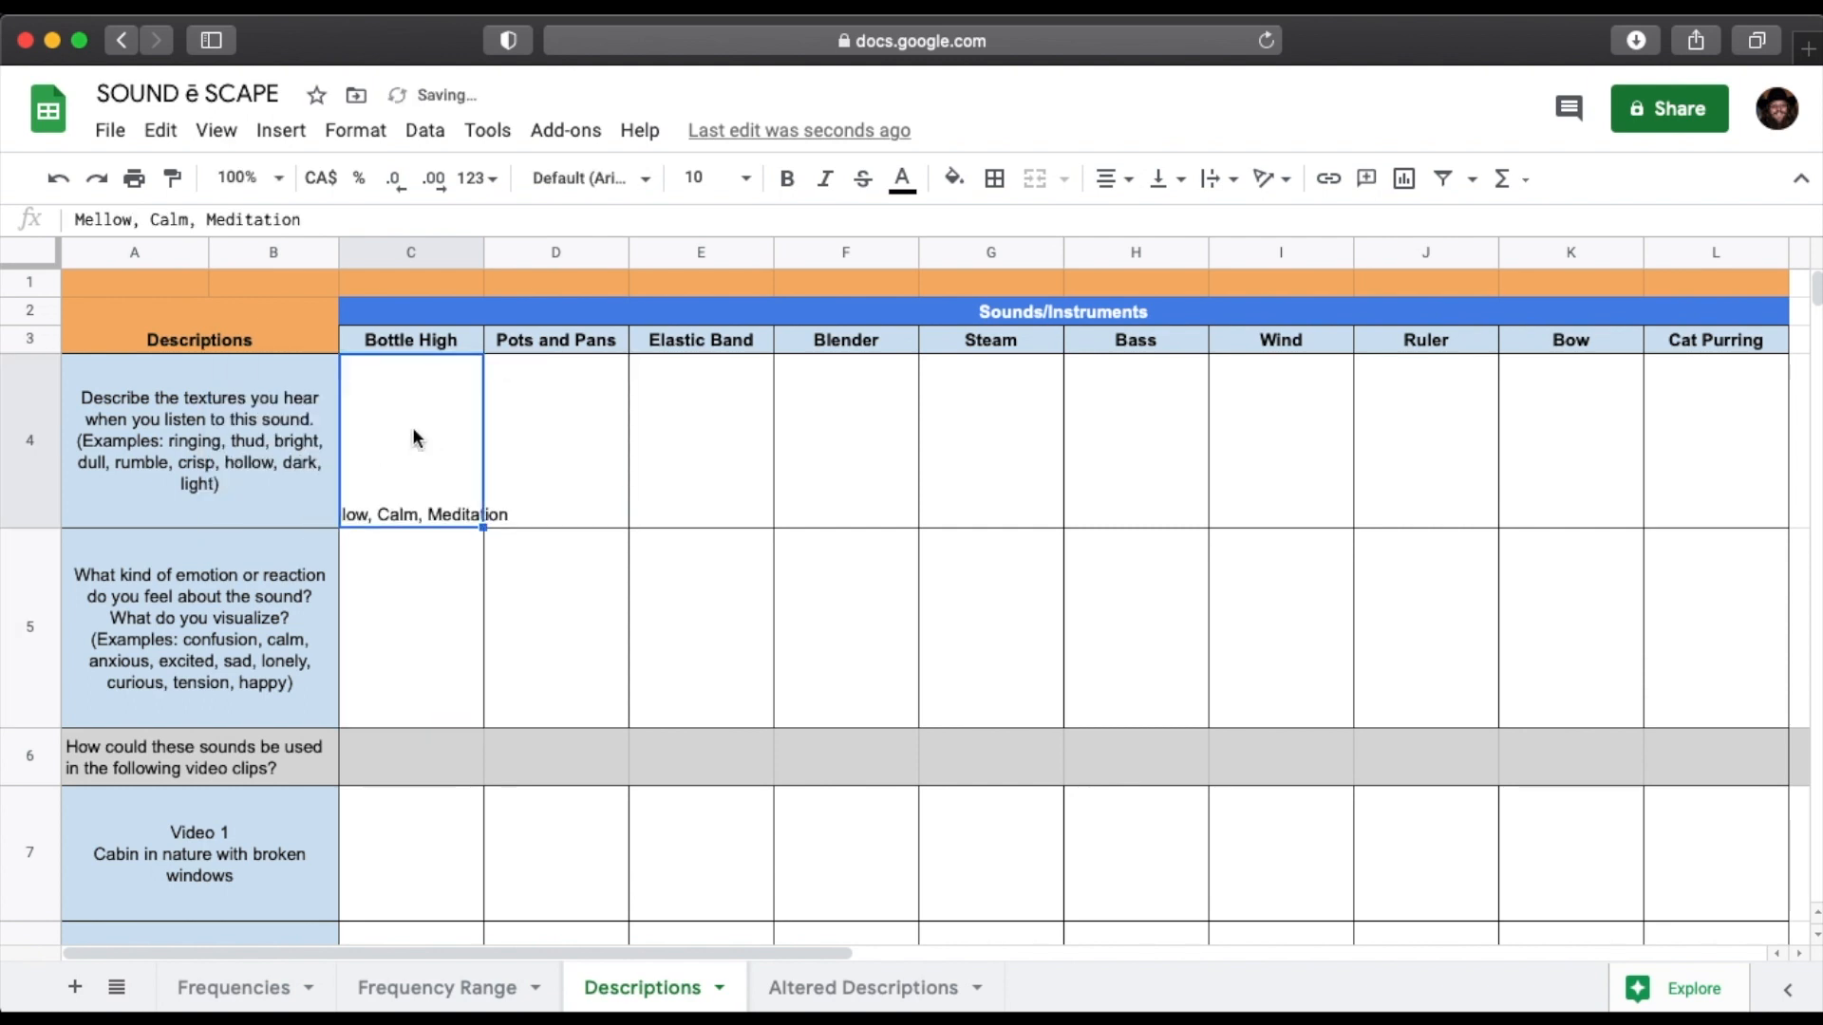
pyautogui.click(1216, 179)
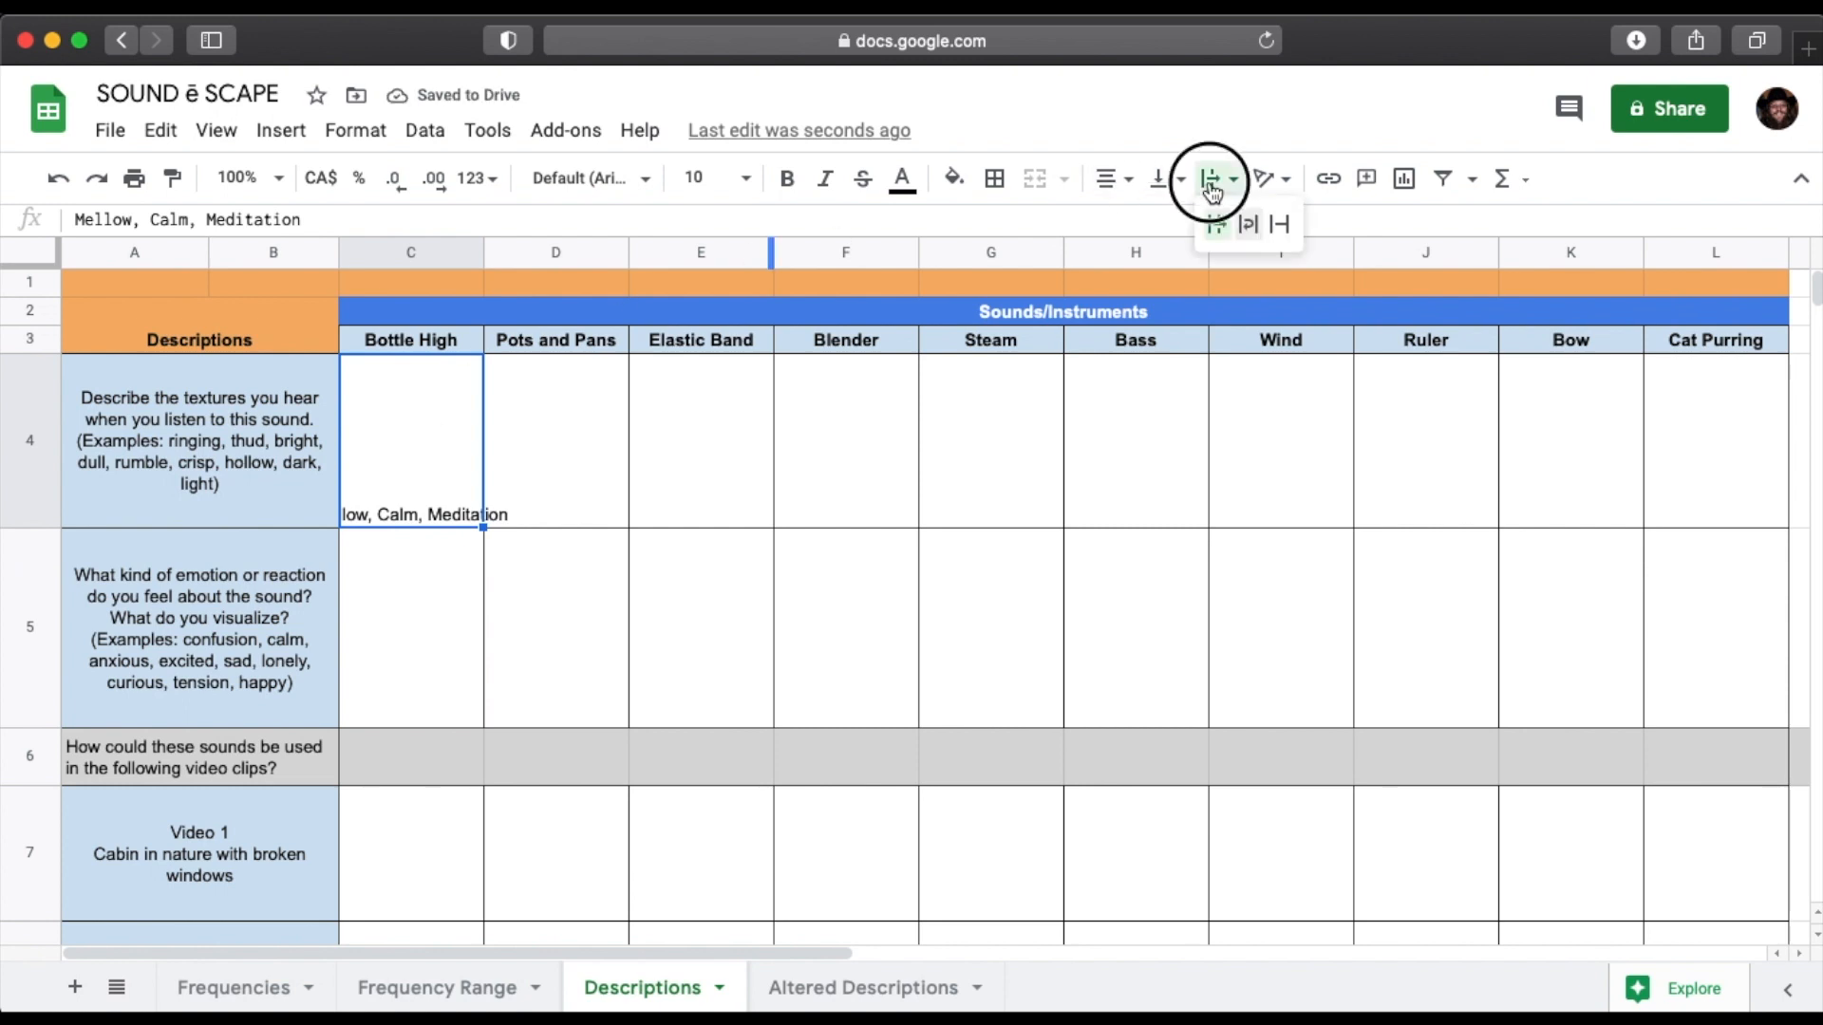
pyautogui.click(1248, 224)
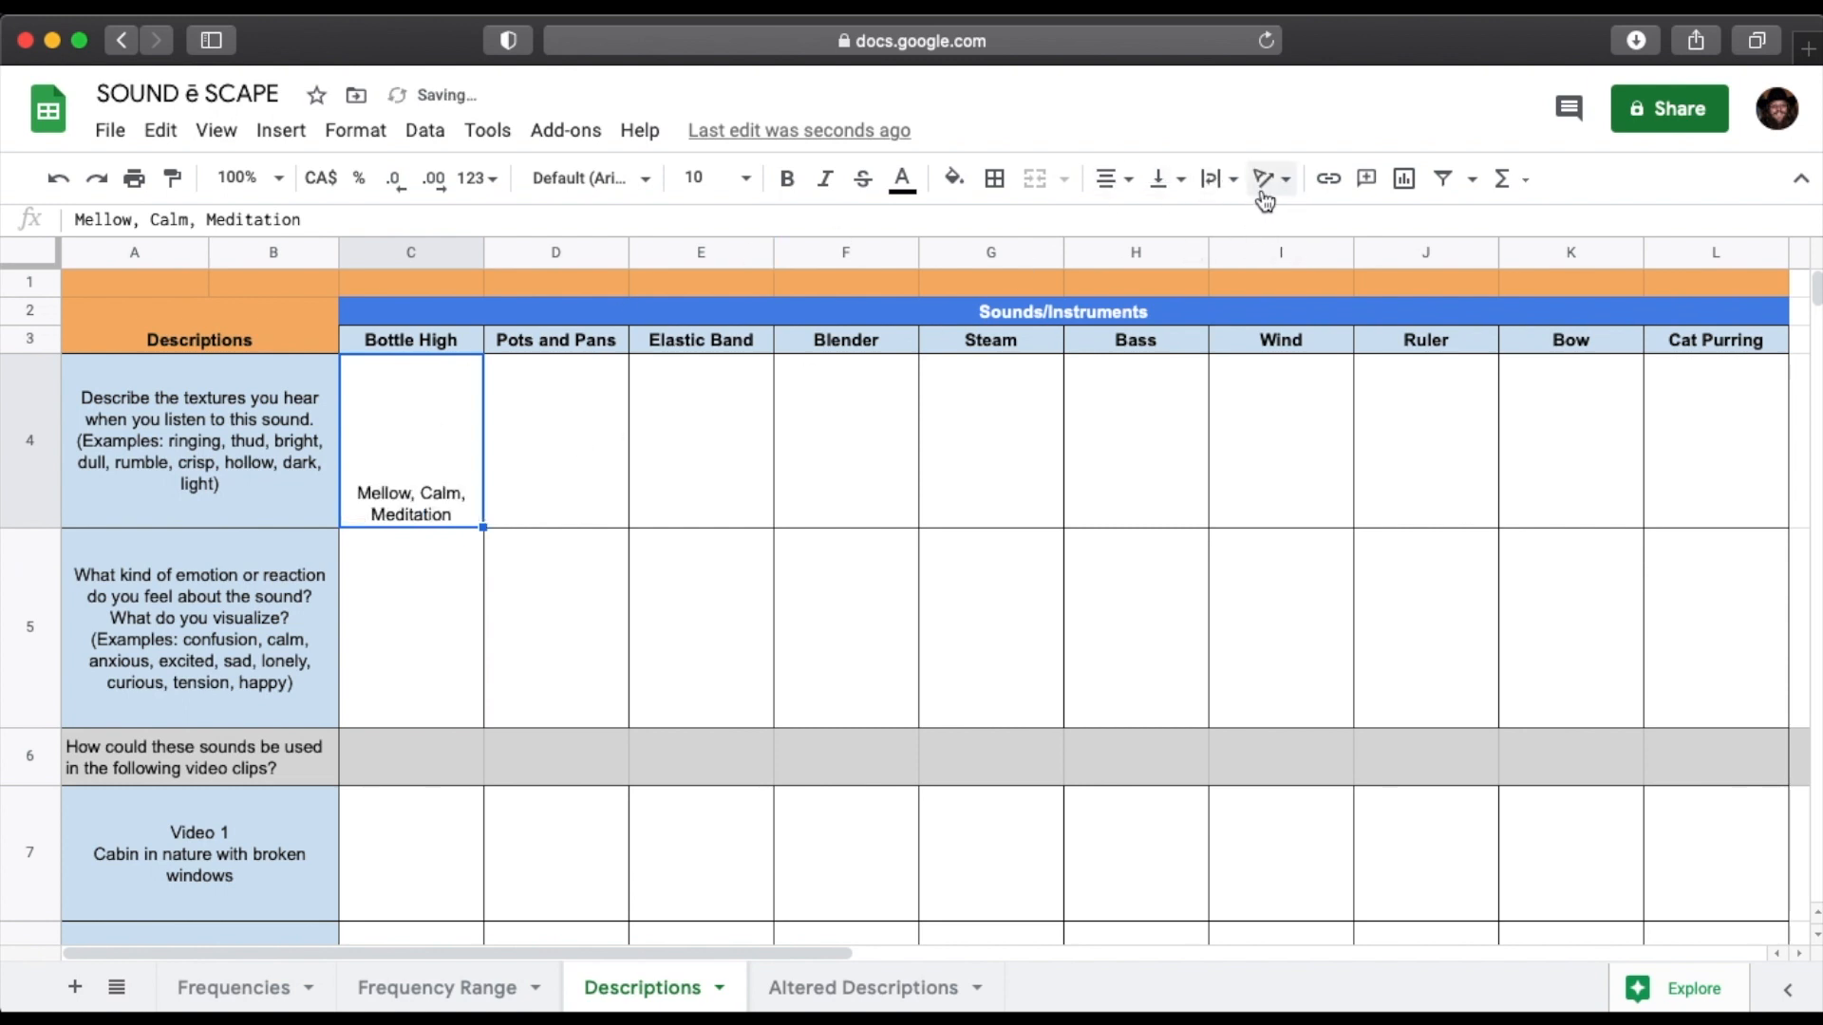
pyautogui.click(1166, 185)
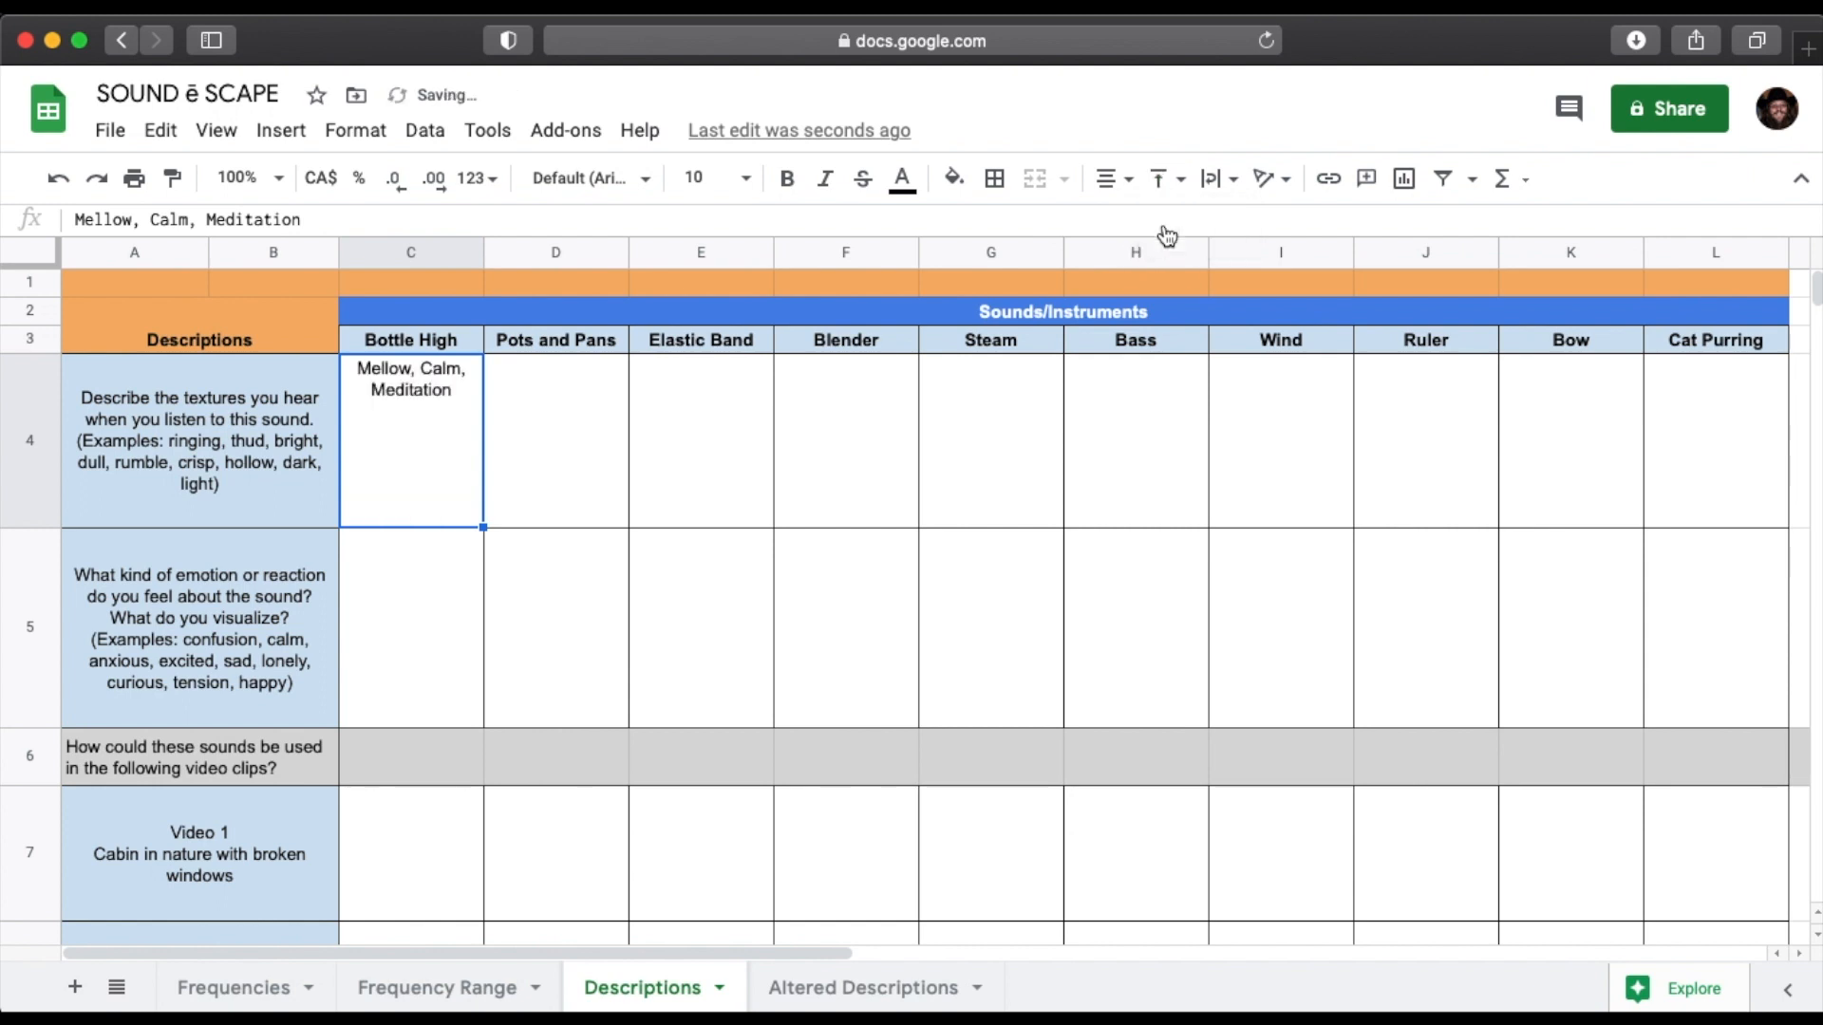
pyautogui.click(1164, 232)
# Look over the Altered Descriptions sheet, and switch back to GarageBand.
pyautogui.click(827, 993)
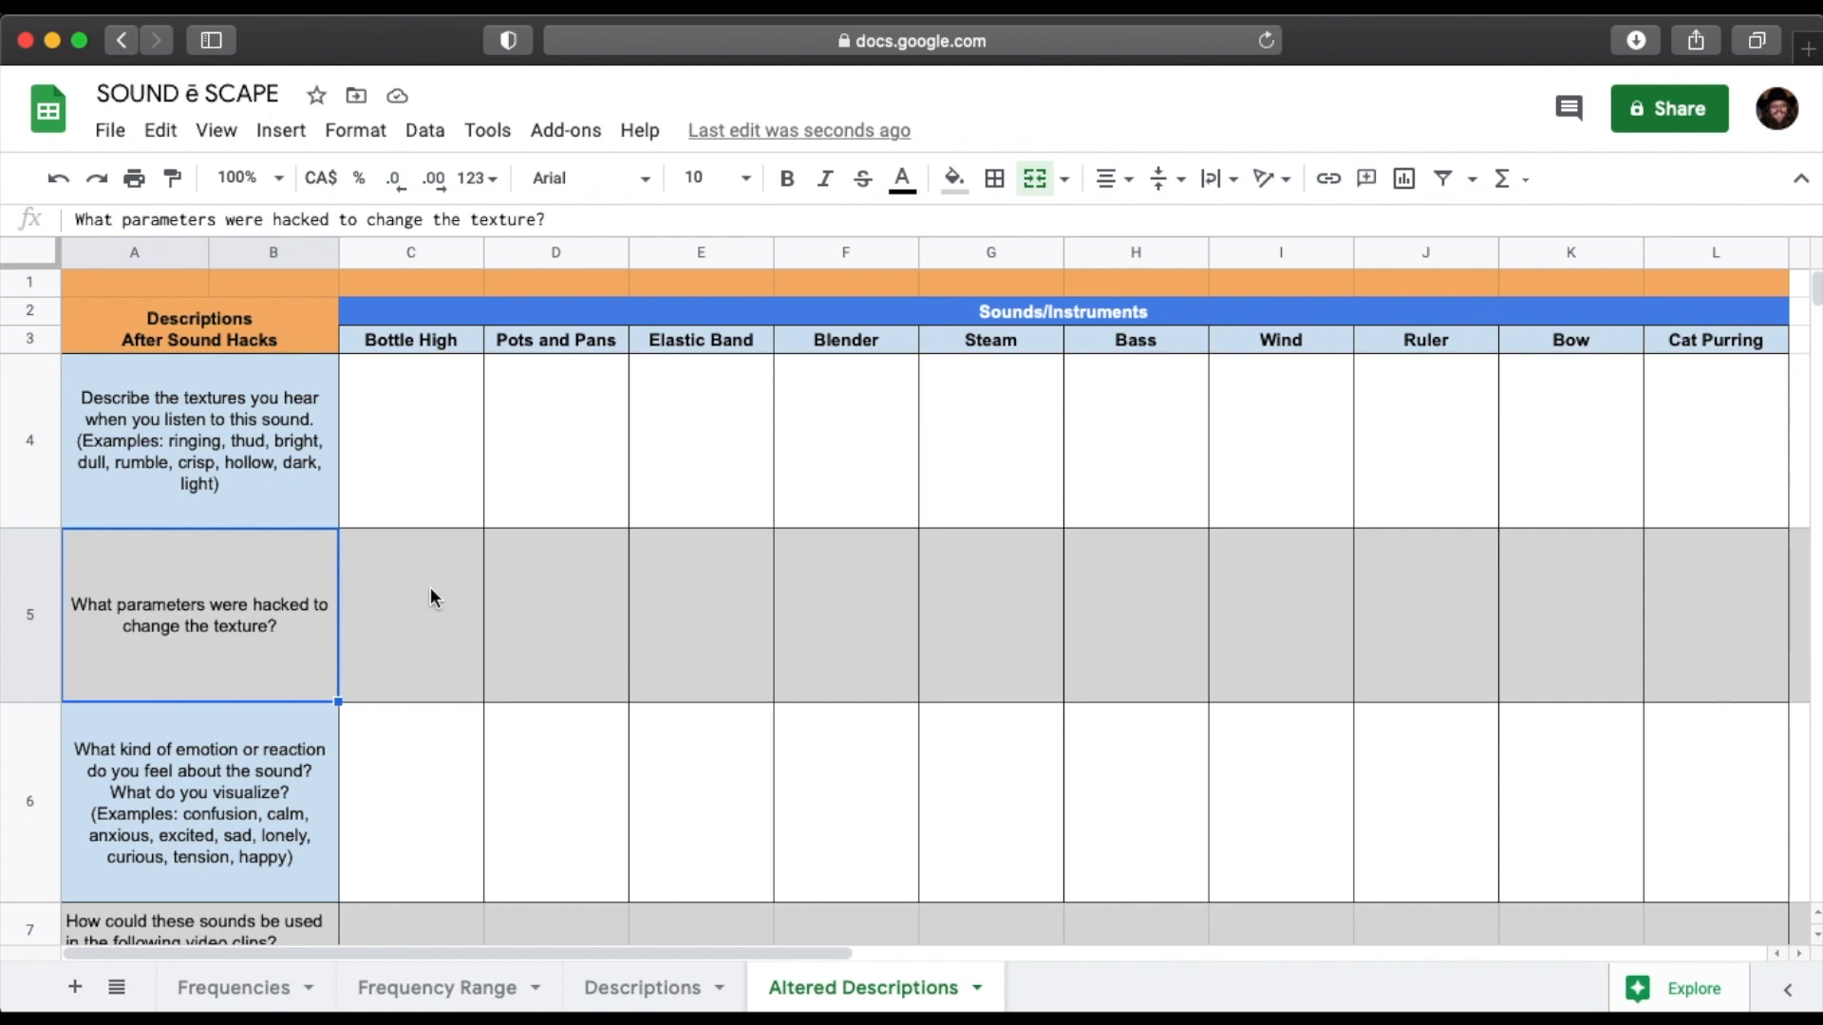
pyautogui.press('super+Tab')
pyautogui.press('super+Tab')
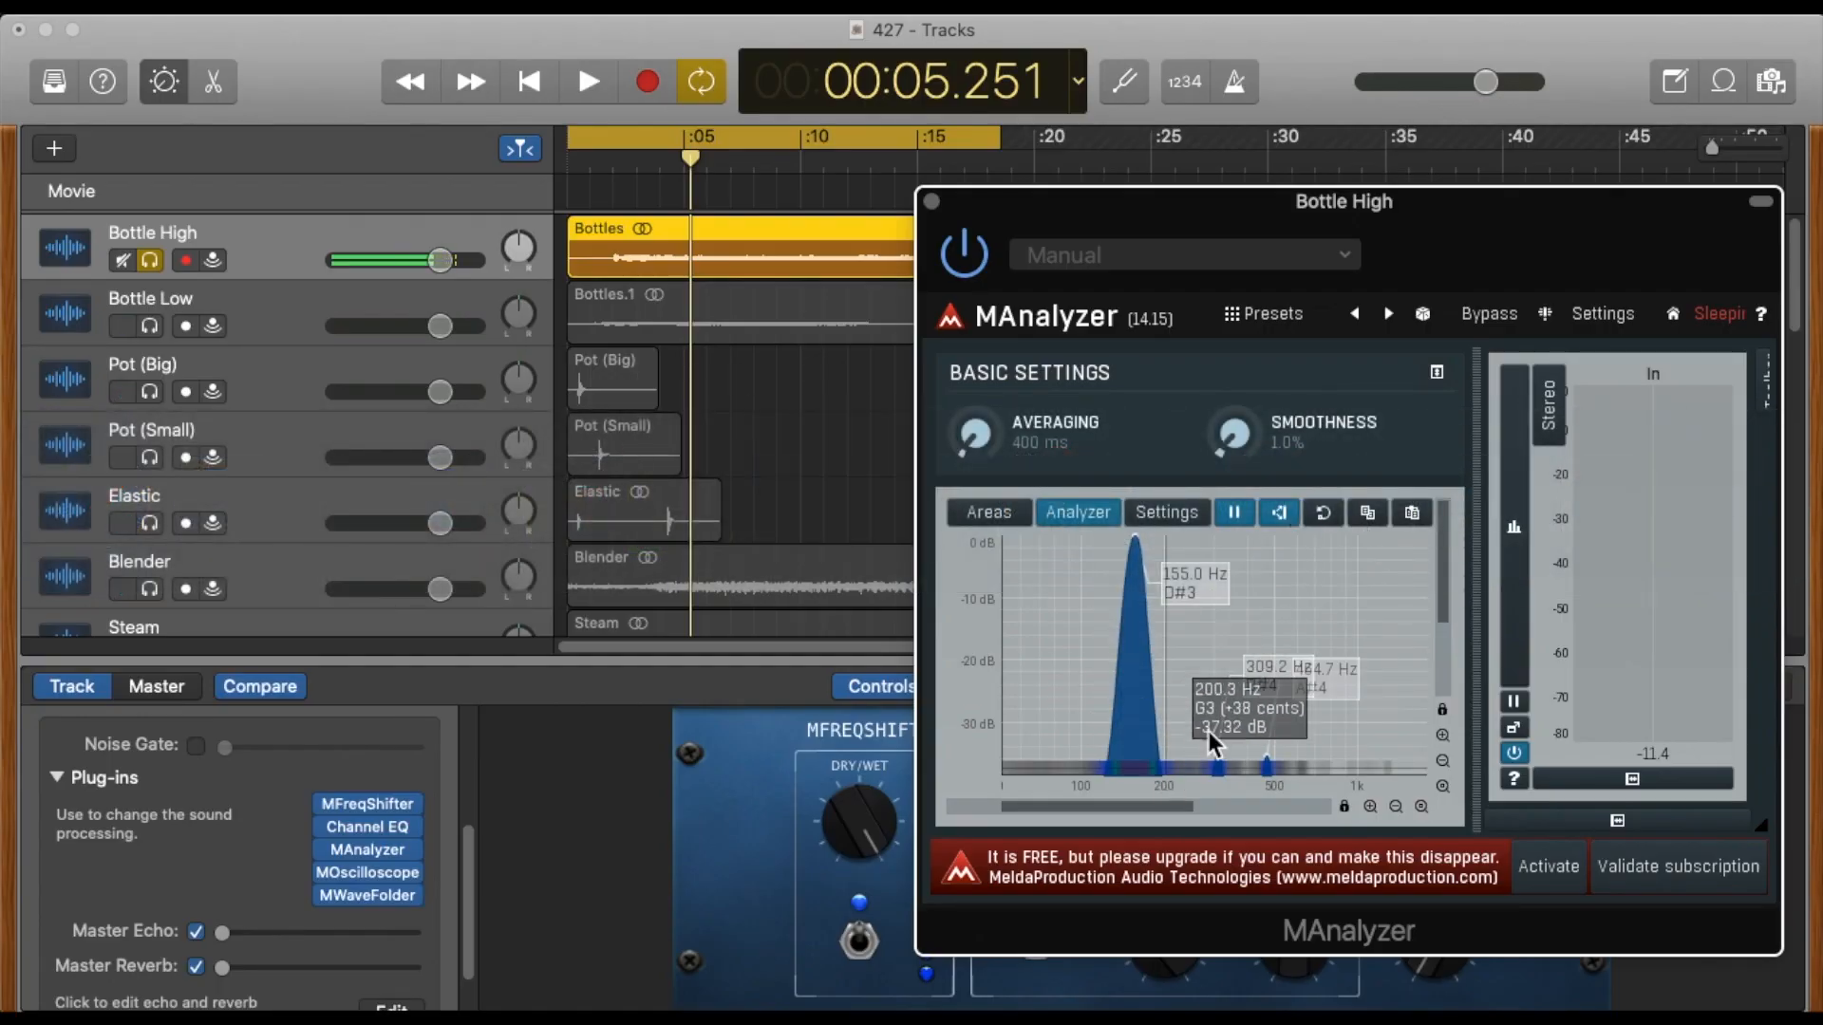
# Show the full spectrum in MAnalyzer, watch it live while playing Bottle High, and close the analyzer.
pyautogui.click(1421, 807)
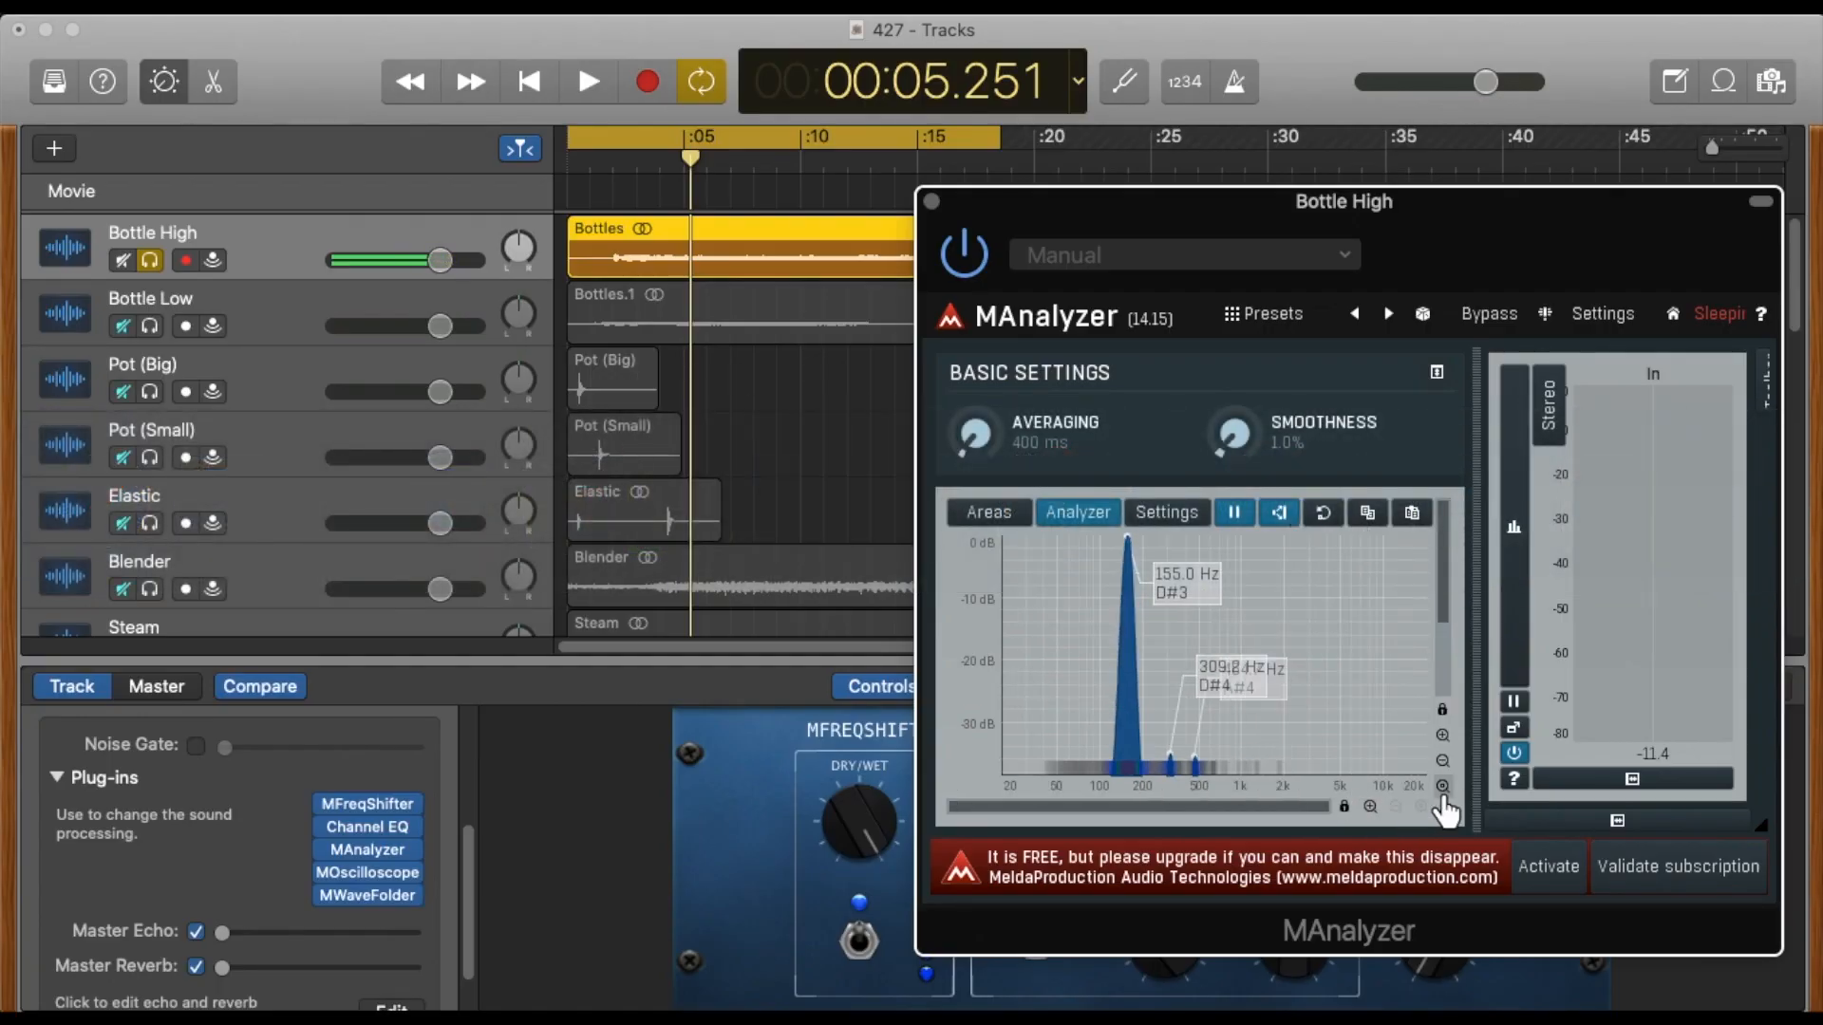
pyautogui.click(1442, 787)
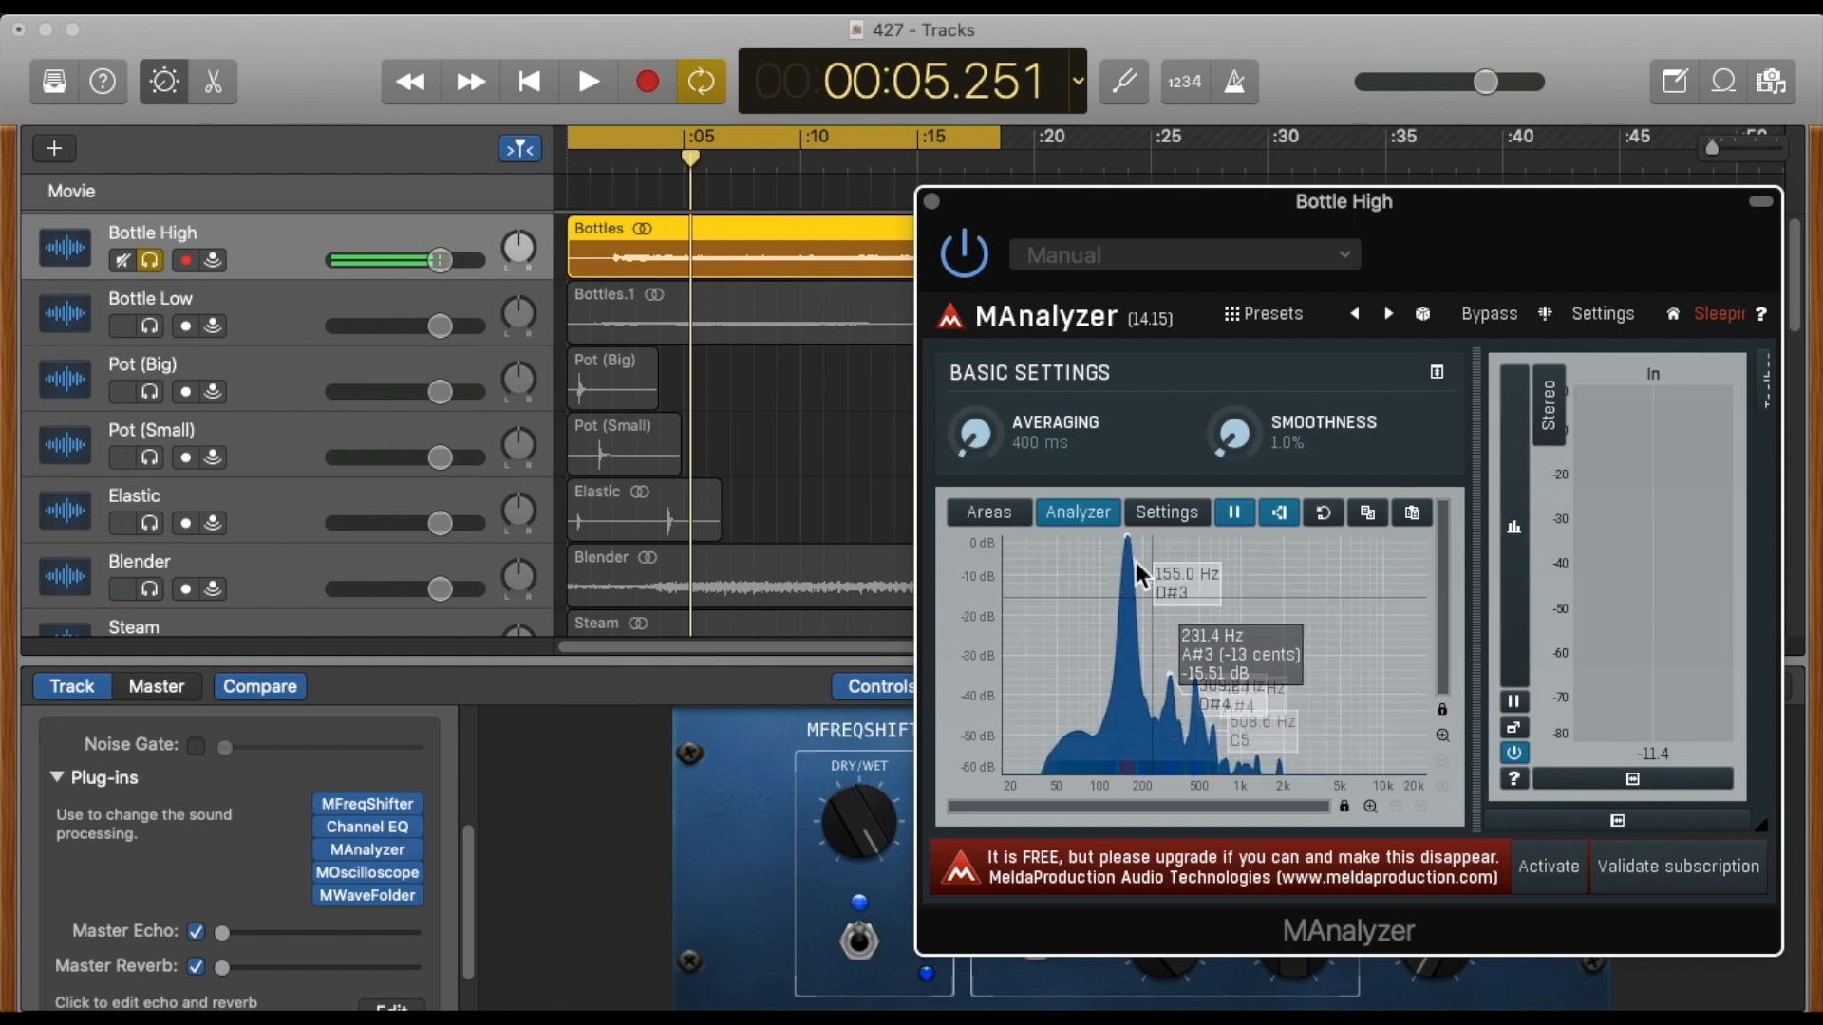
pyautogui.press('space')
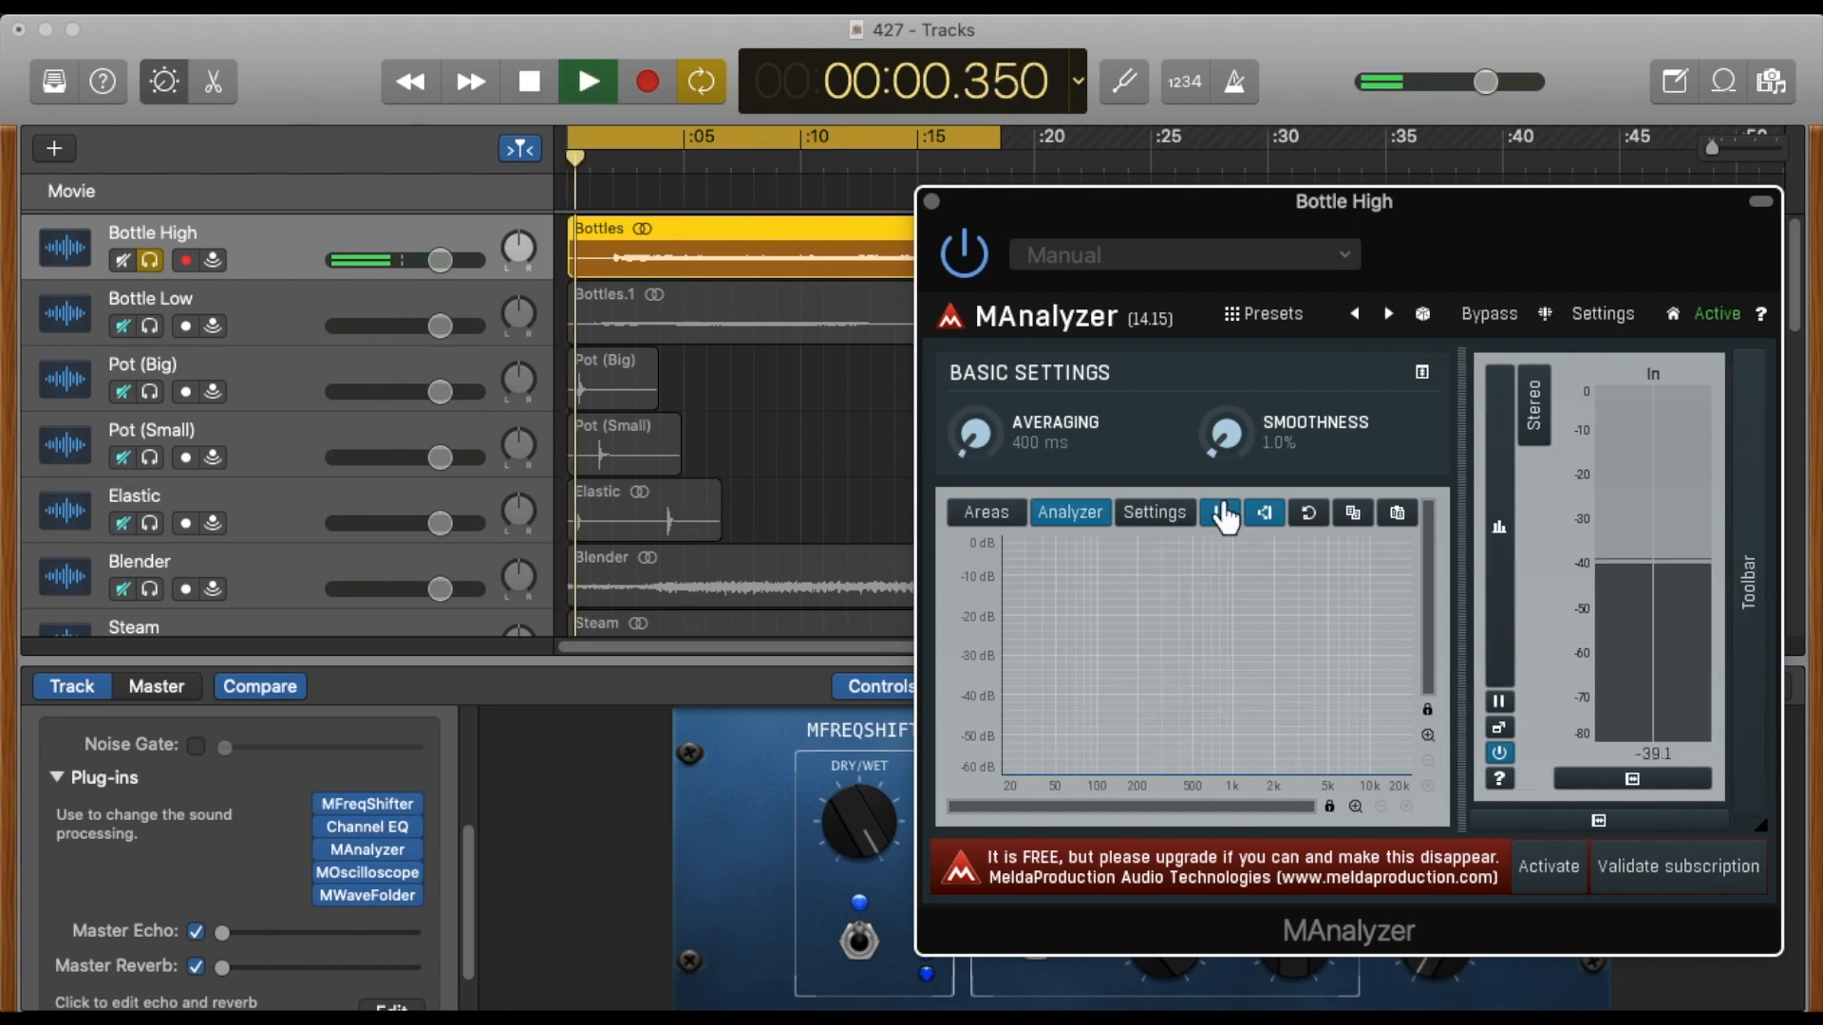
pyautogui.click(1225, 515)
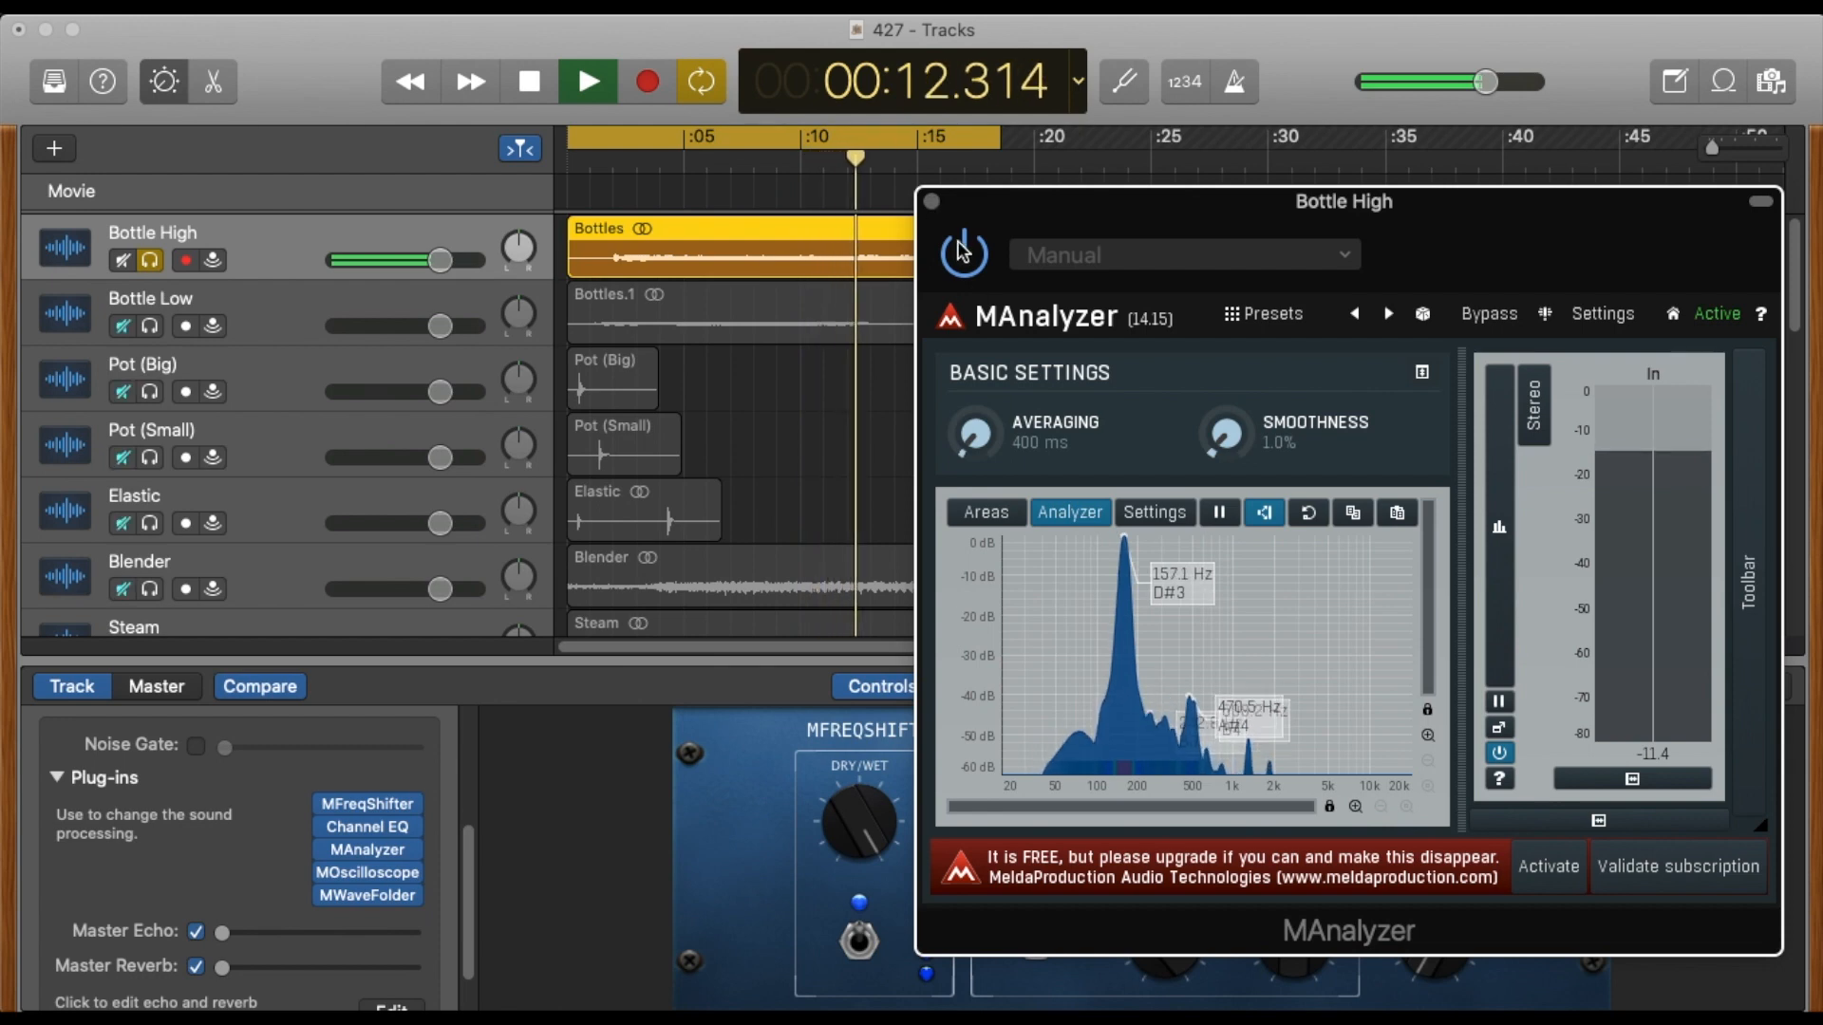
pyautogui.click(930, 201)
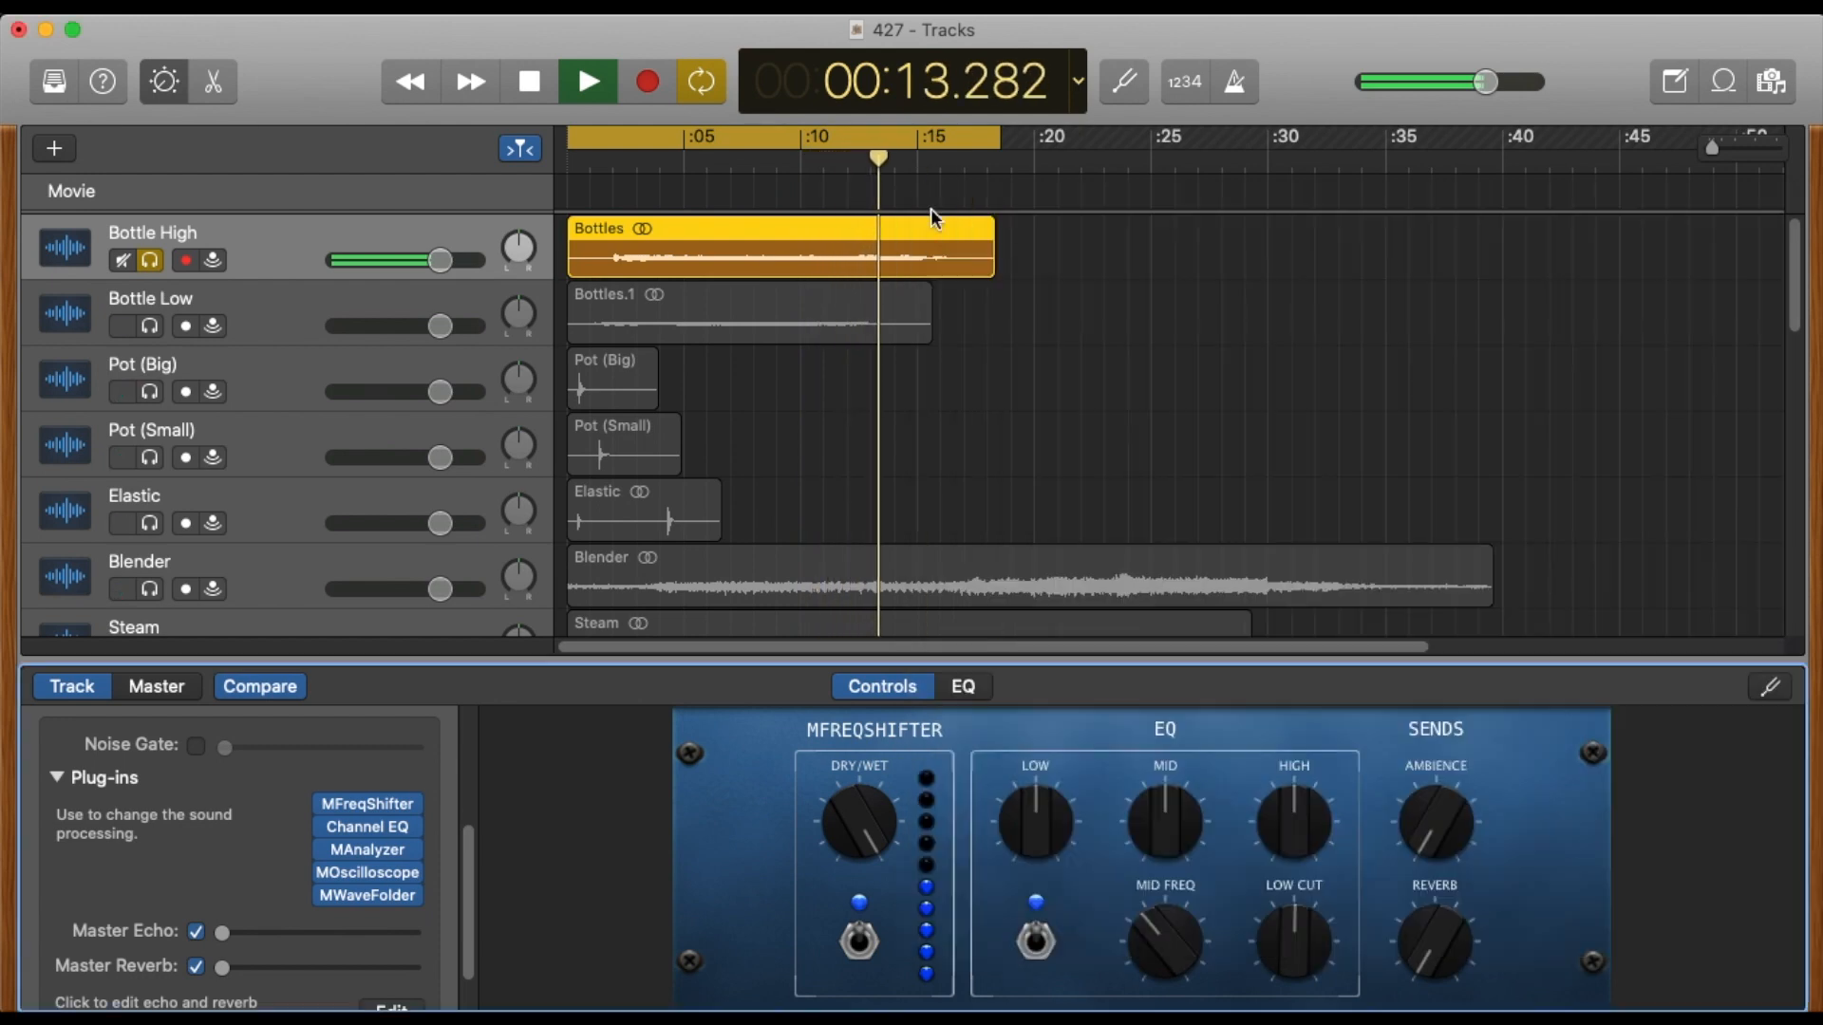
# Try shifting the green band of Bottle High's Channel EQ down to 150 Hz and toward the higher frequencies, and close the plug-in.
pyautogui.click(375, 833)
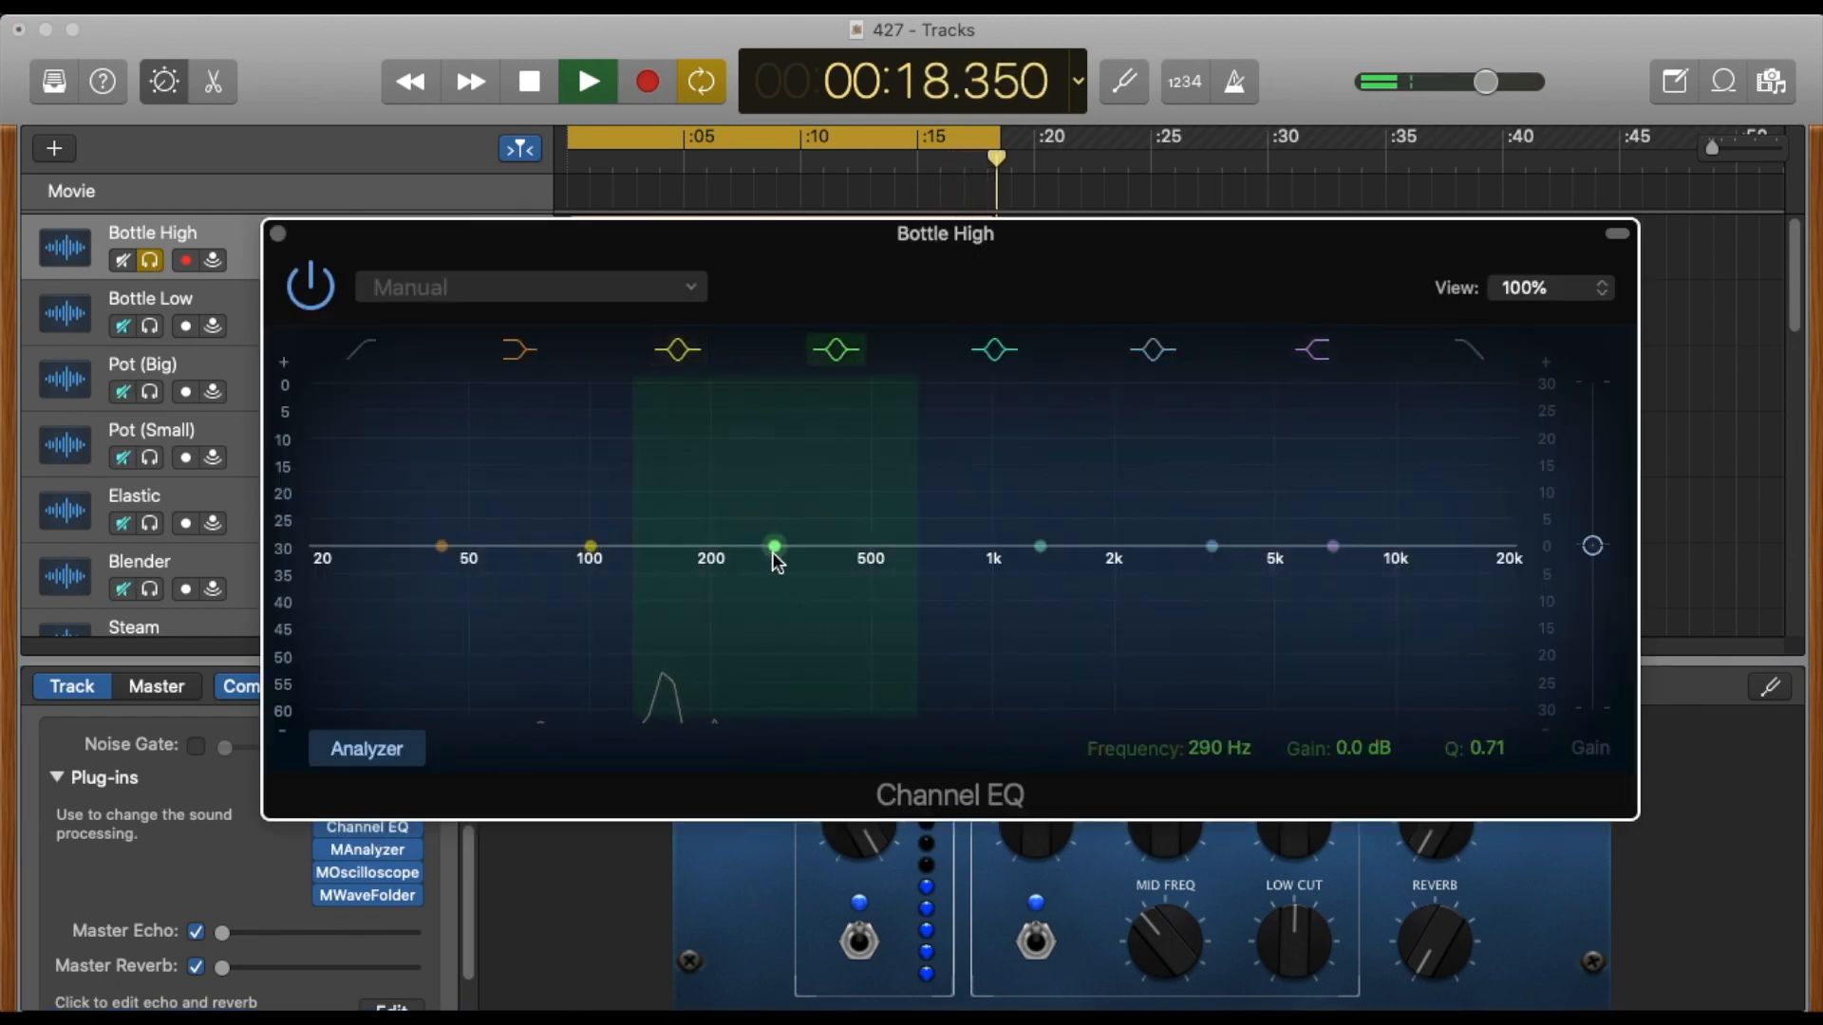
pyautogui.moveTo(773, 556)
pyautogui.mouseDown()
pyautogui.moveTo(664, 554)
pyautogui.moveTo(666, 408)
pyautogui.moveTo(663, 547)
pyautogui.mouseUp()
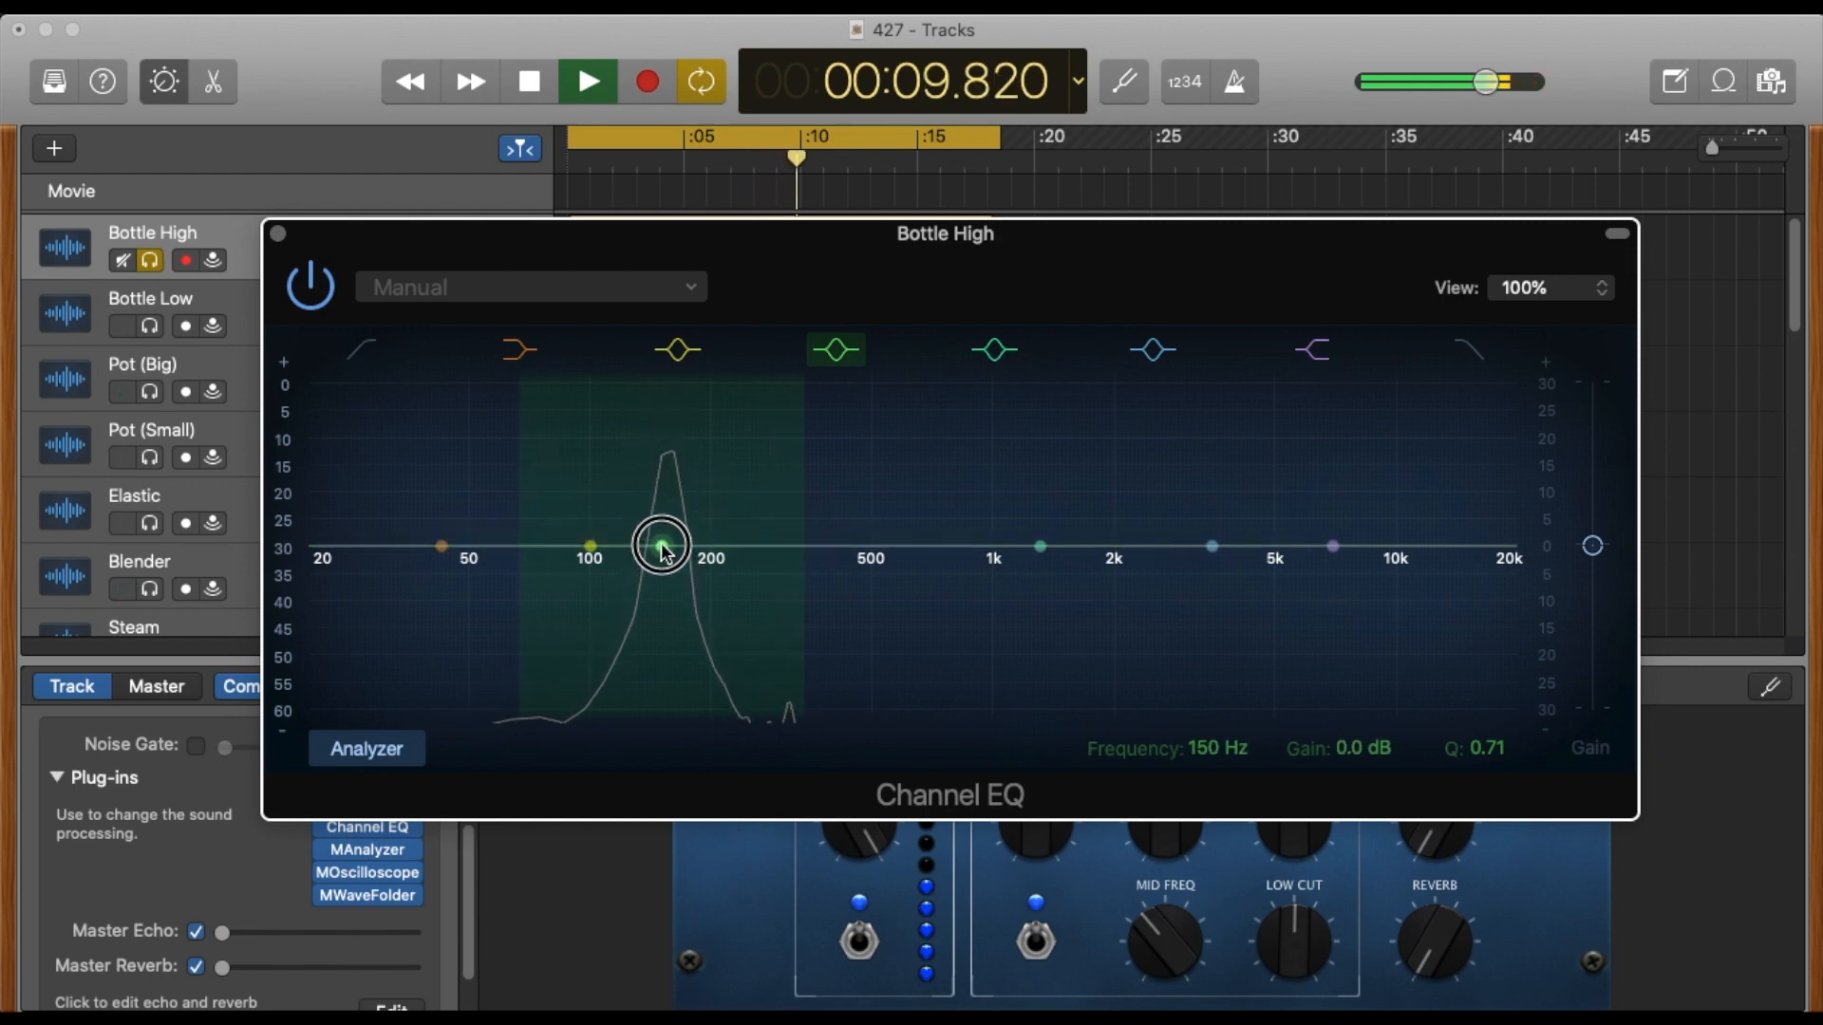
pyautogui.moveTo(869, 558); pyautogui.dragTo(1038, 582)
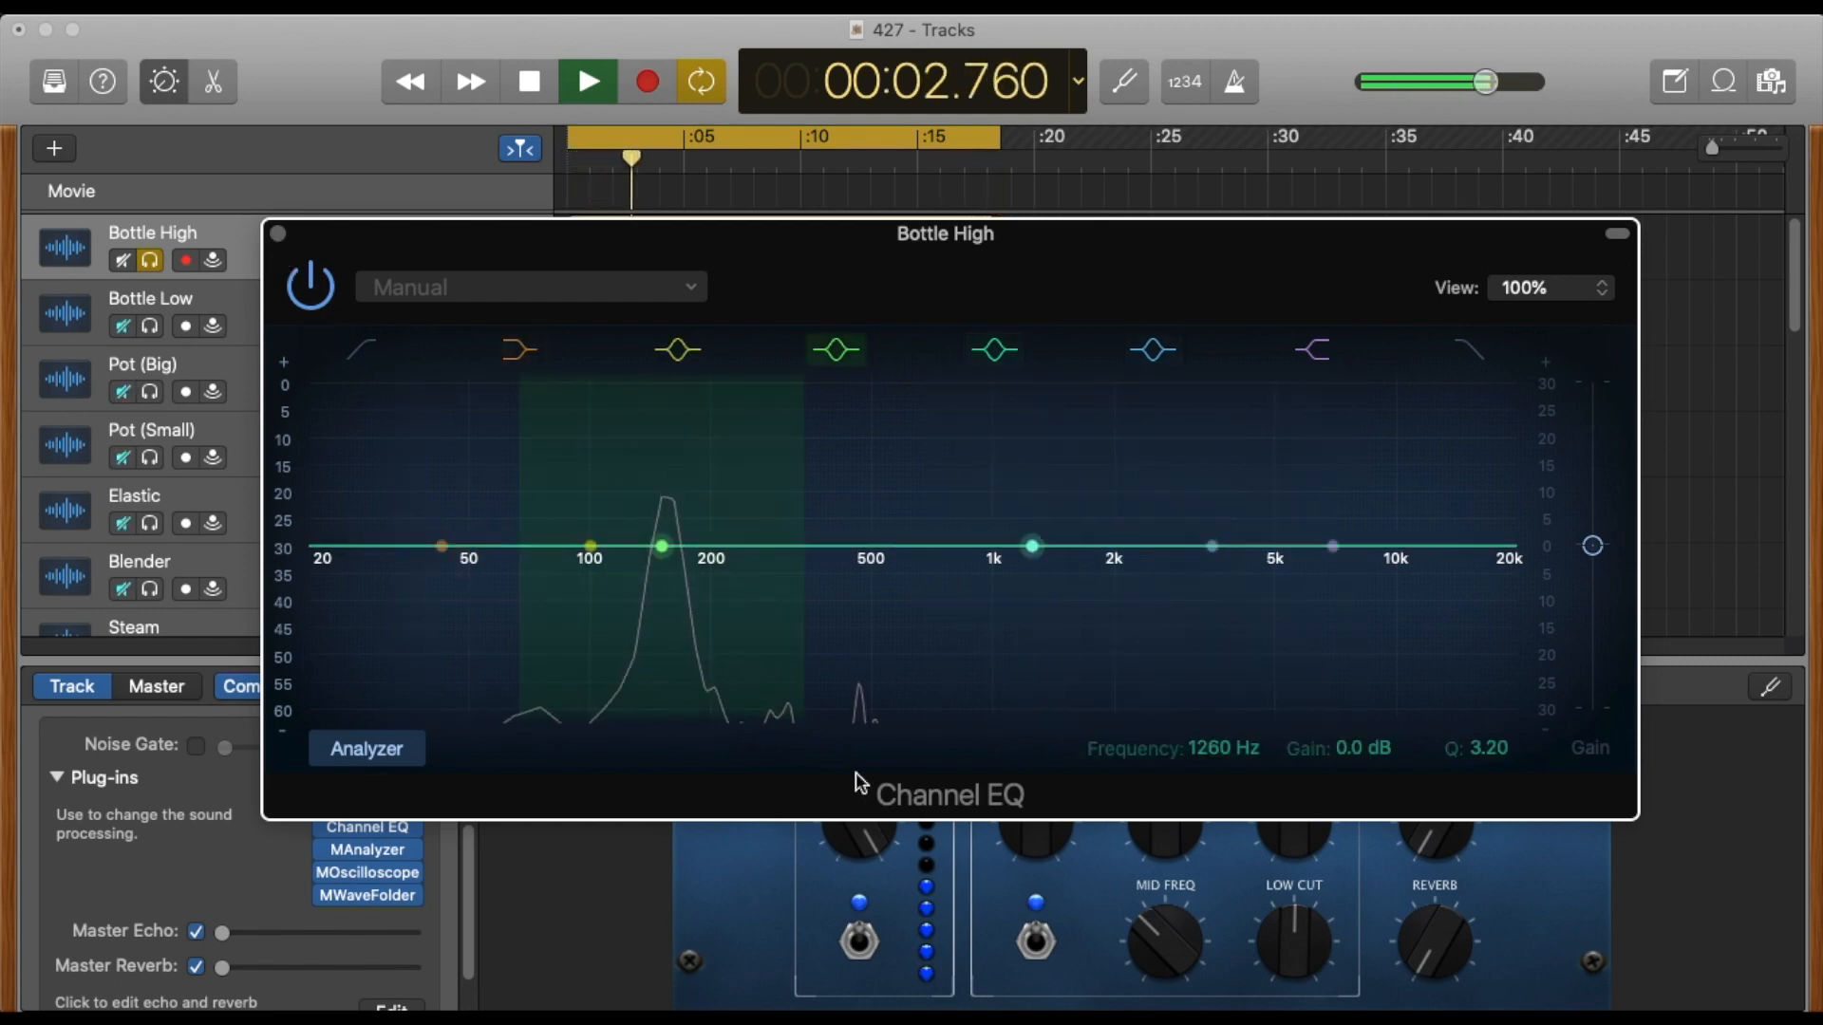
pyautogui.click(278, 233)
# Look over the MWaveFolder plug-in on Bottle High, and open MFreqShifter in its place.
pyautogui.moveTo(362, 898)
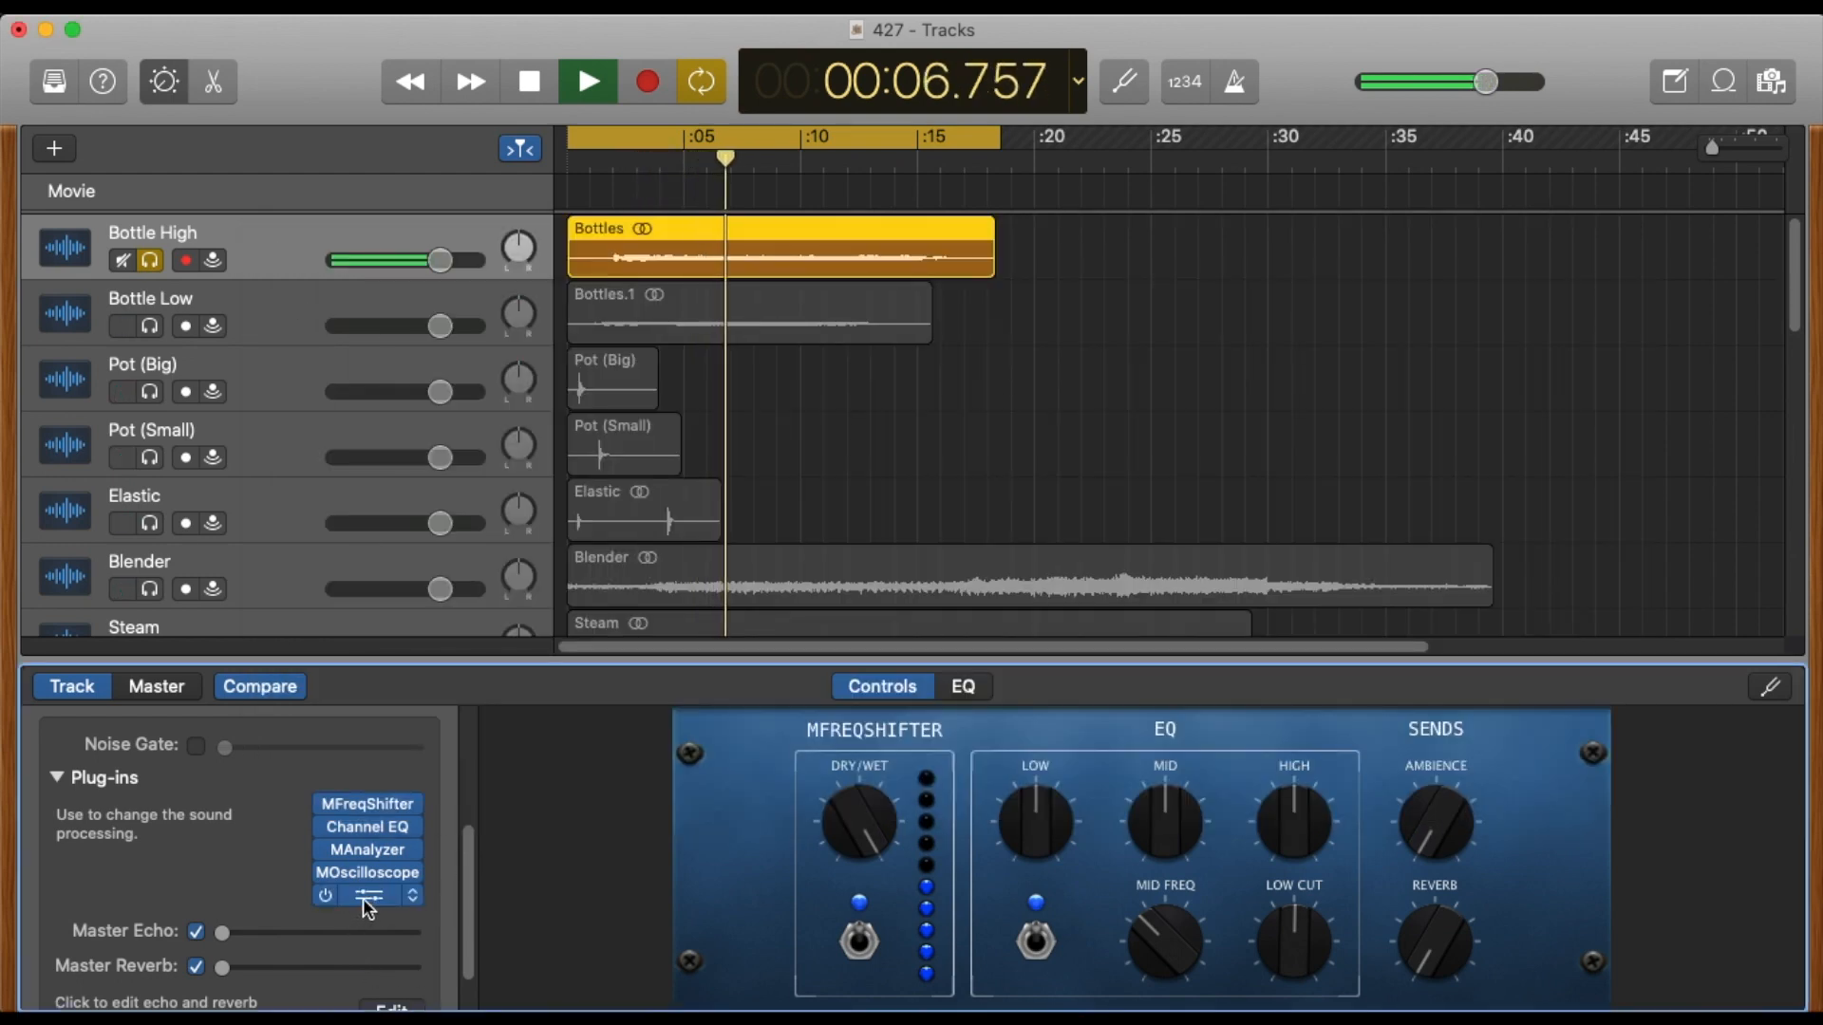
pyautogui.click(364, 896)
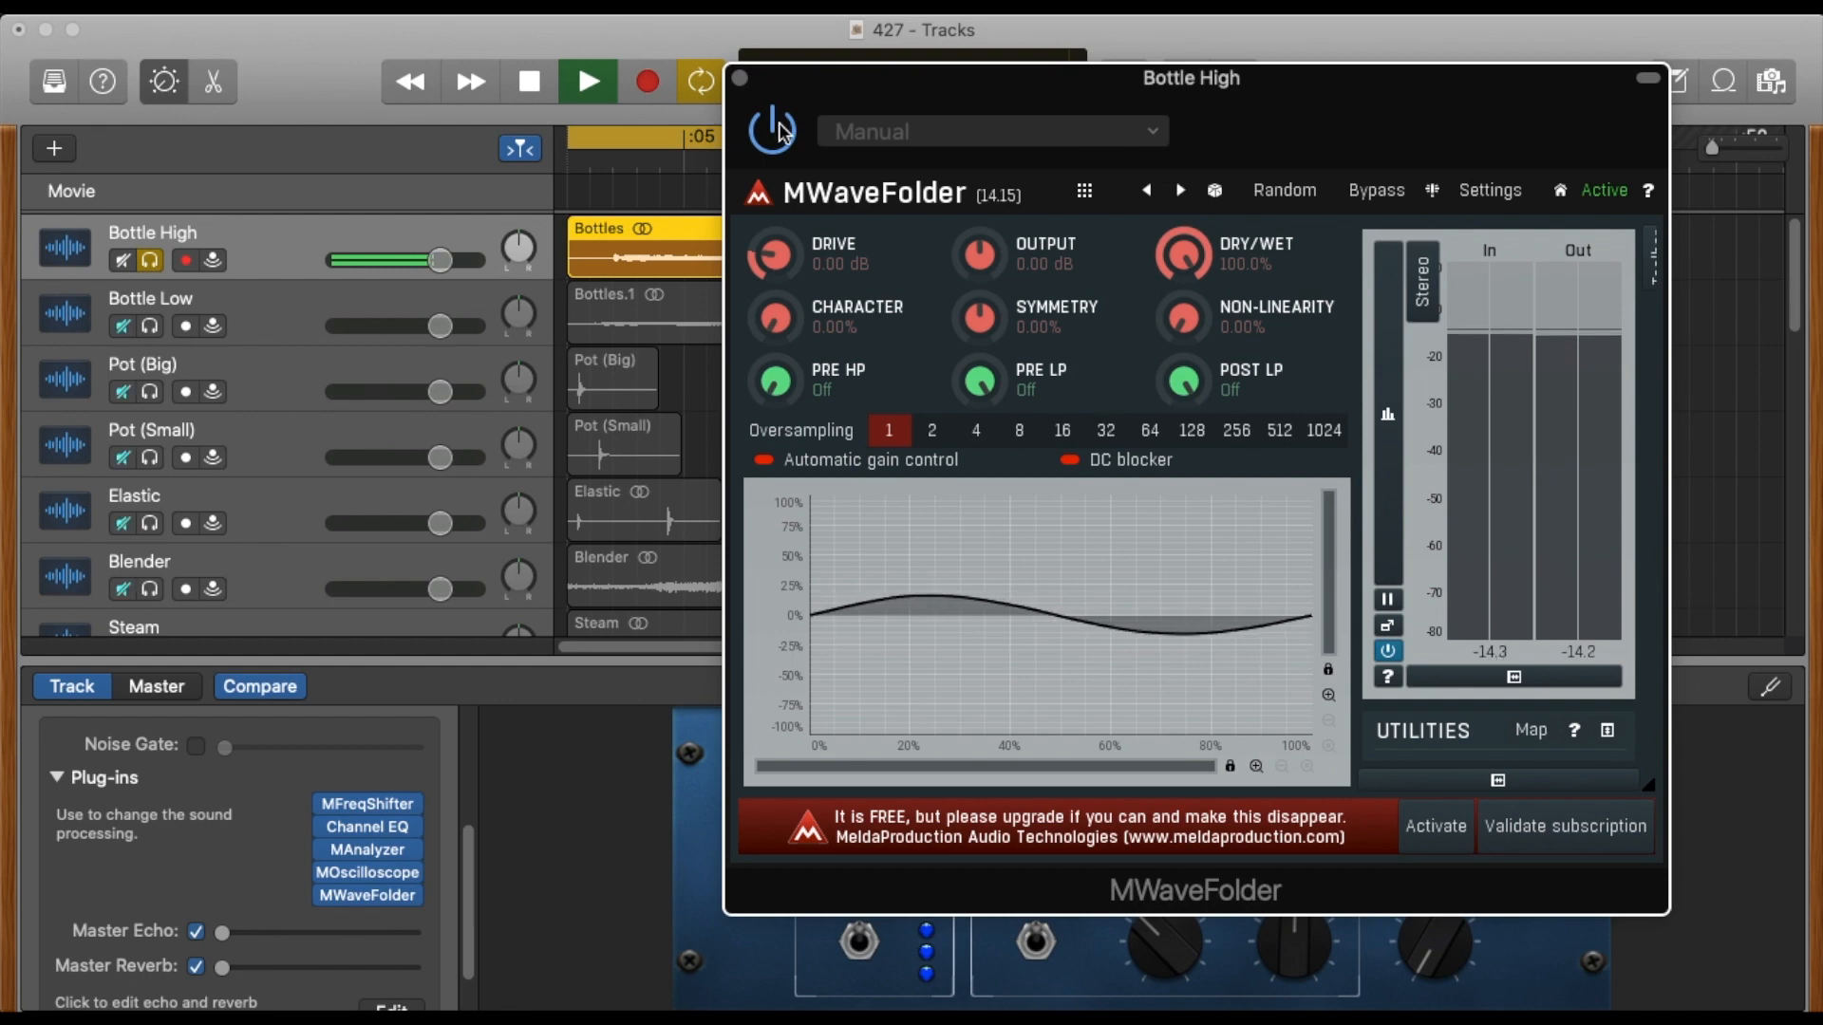
pyautogui.click(742, 79)
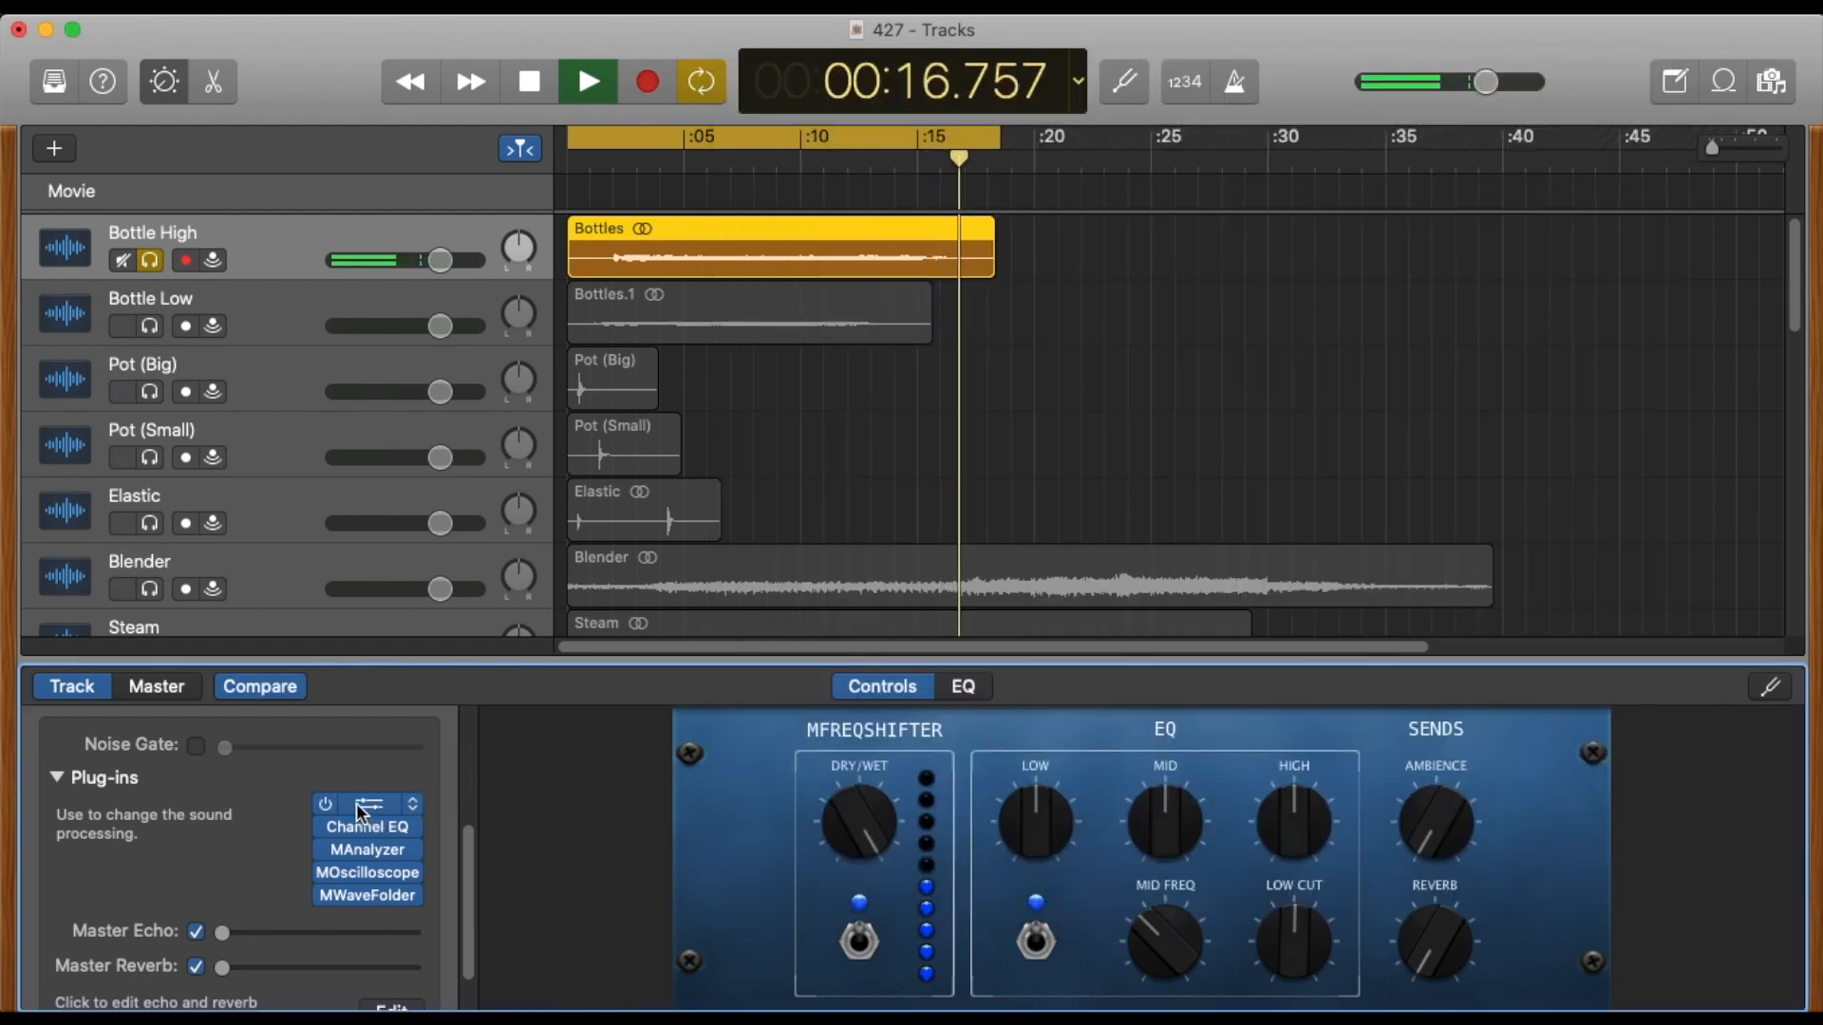
pyautogui.click(359, 803)
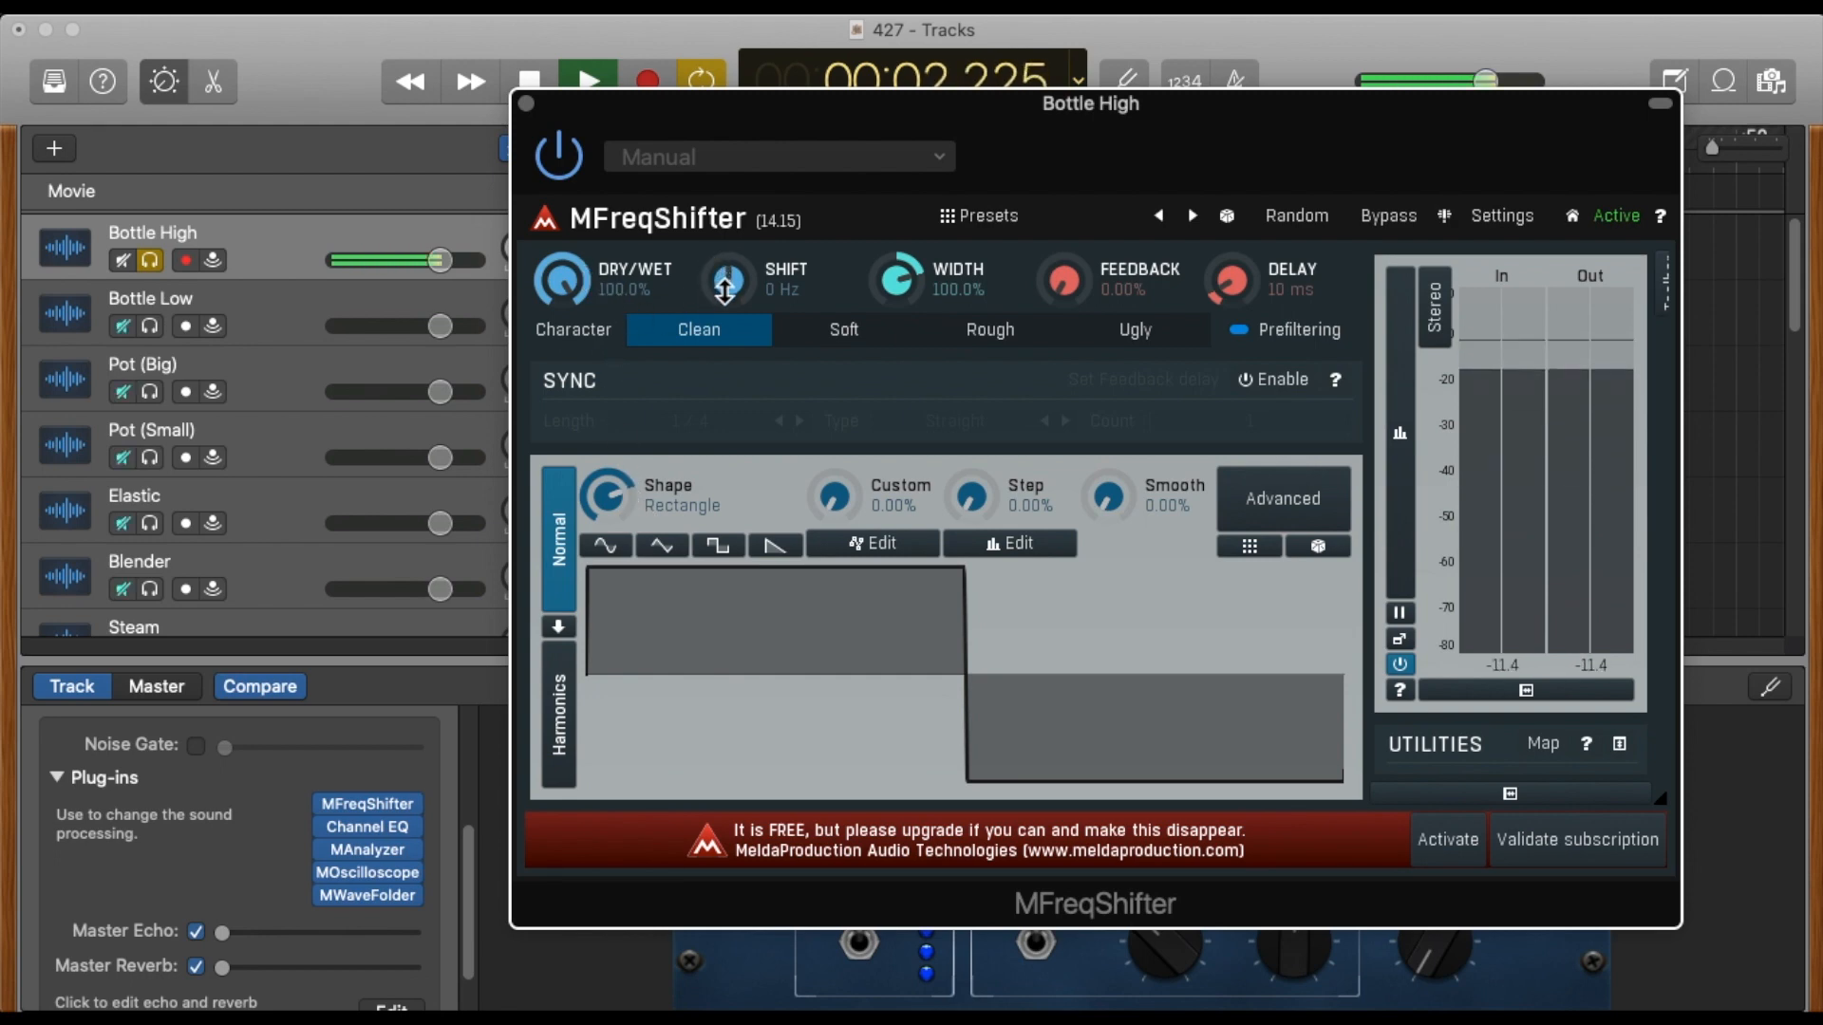
# Set MFreqShifter's shape to Sine and raise its shift to 152.5 Hz while Bottle High plays.
pyautogui.click(609, 548)
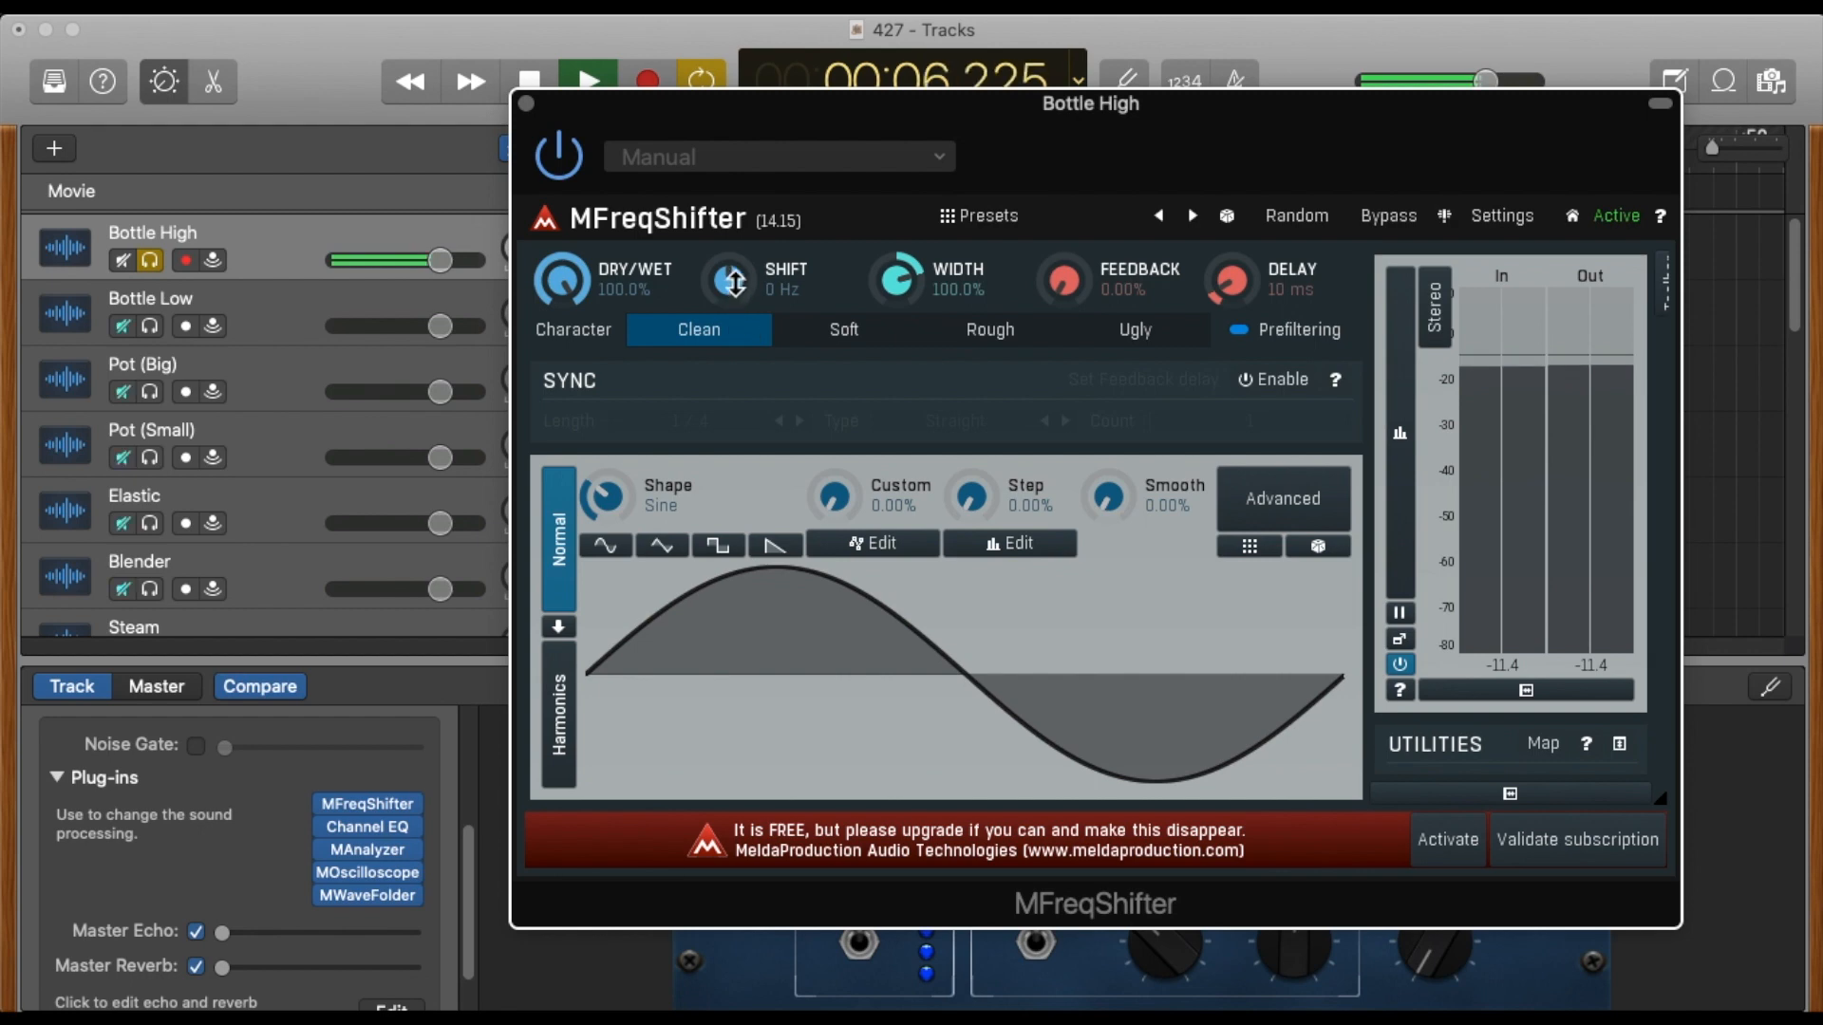
pyautogui.moveTo(735, 285); pyautogui.dragTo(730, 249)
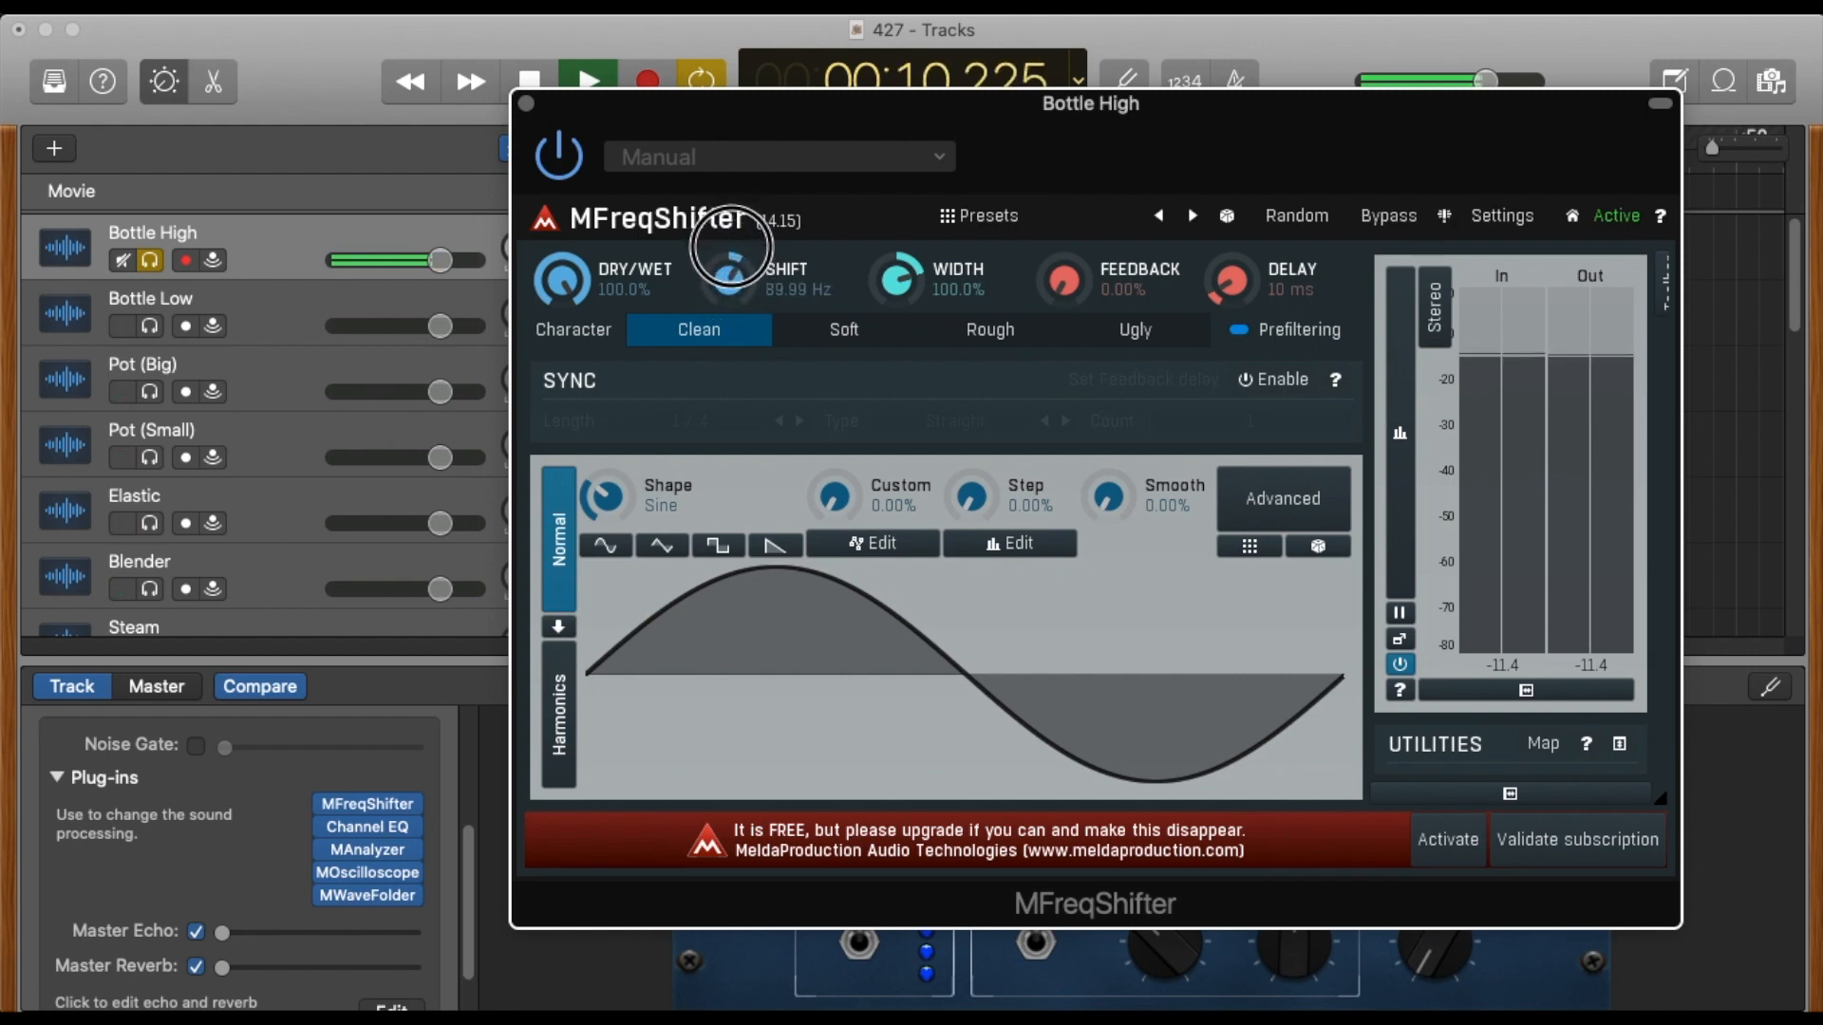
pyautogui.moveTo(730, 247); pyautogui.dragTo(732, 237)
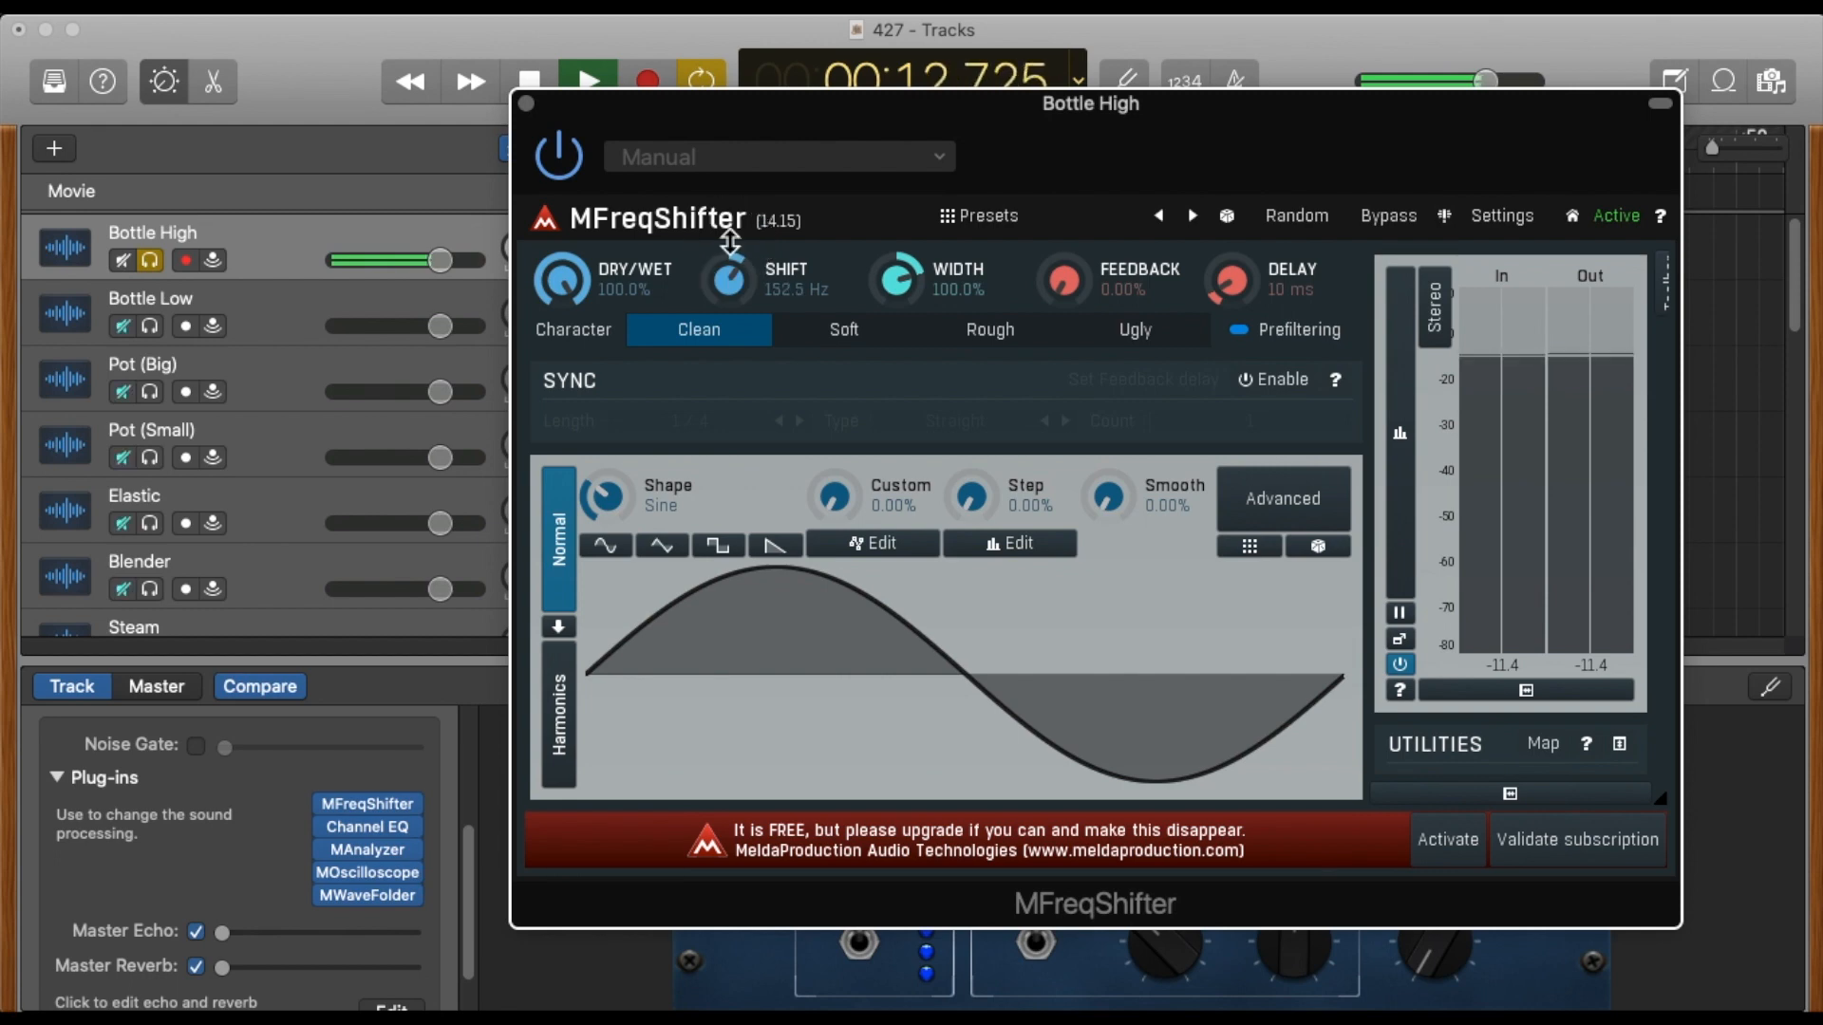
# Audition the Rectangle, Triangle and Saw shapes on Bottle High, and set the shape back to Sine.
pyautogui.click(714, 549)
pyautogui.click(664, 549)
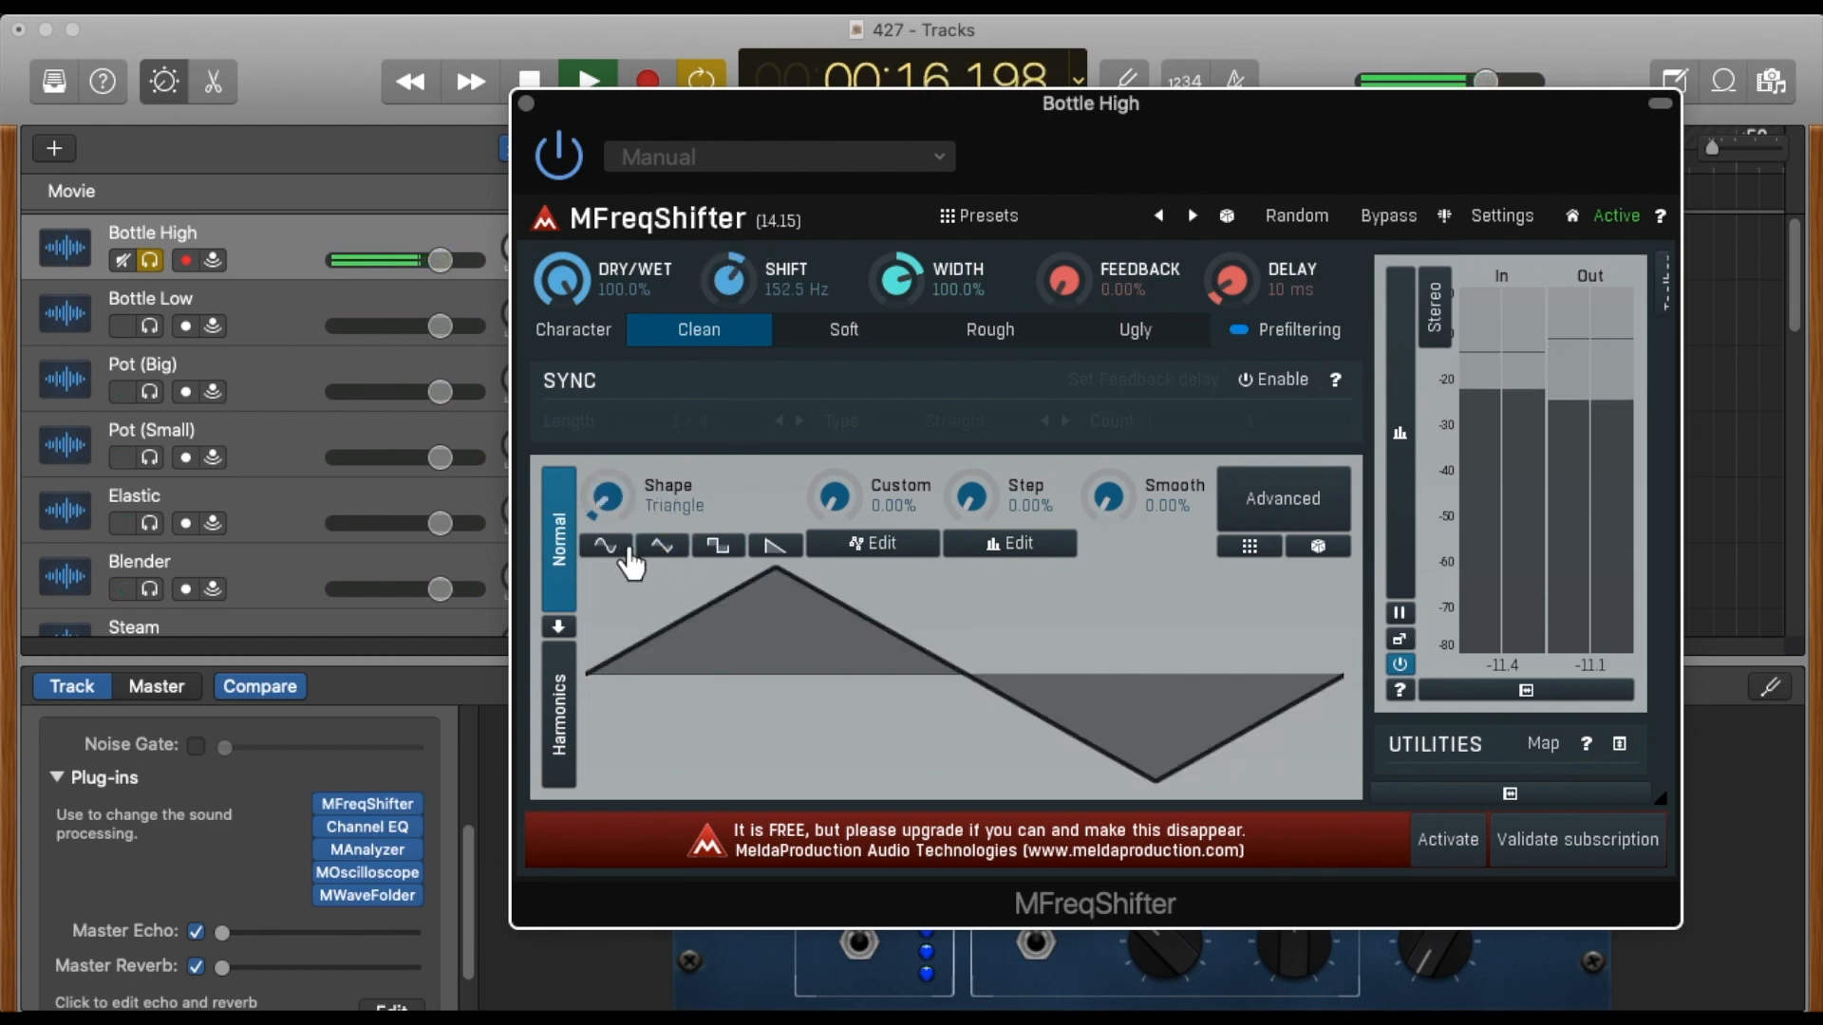
pyautogui.click(627, 549)
pyautogui.click(714, 551)
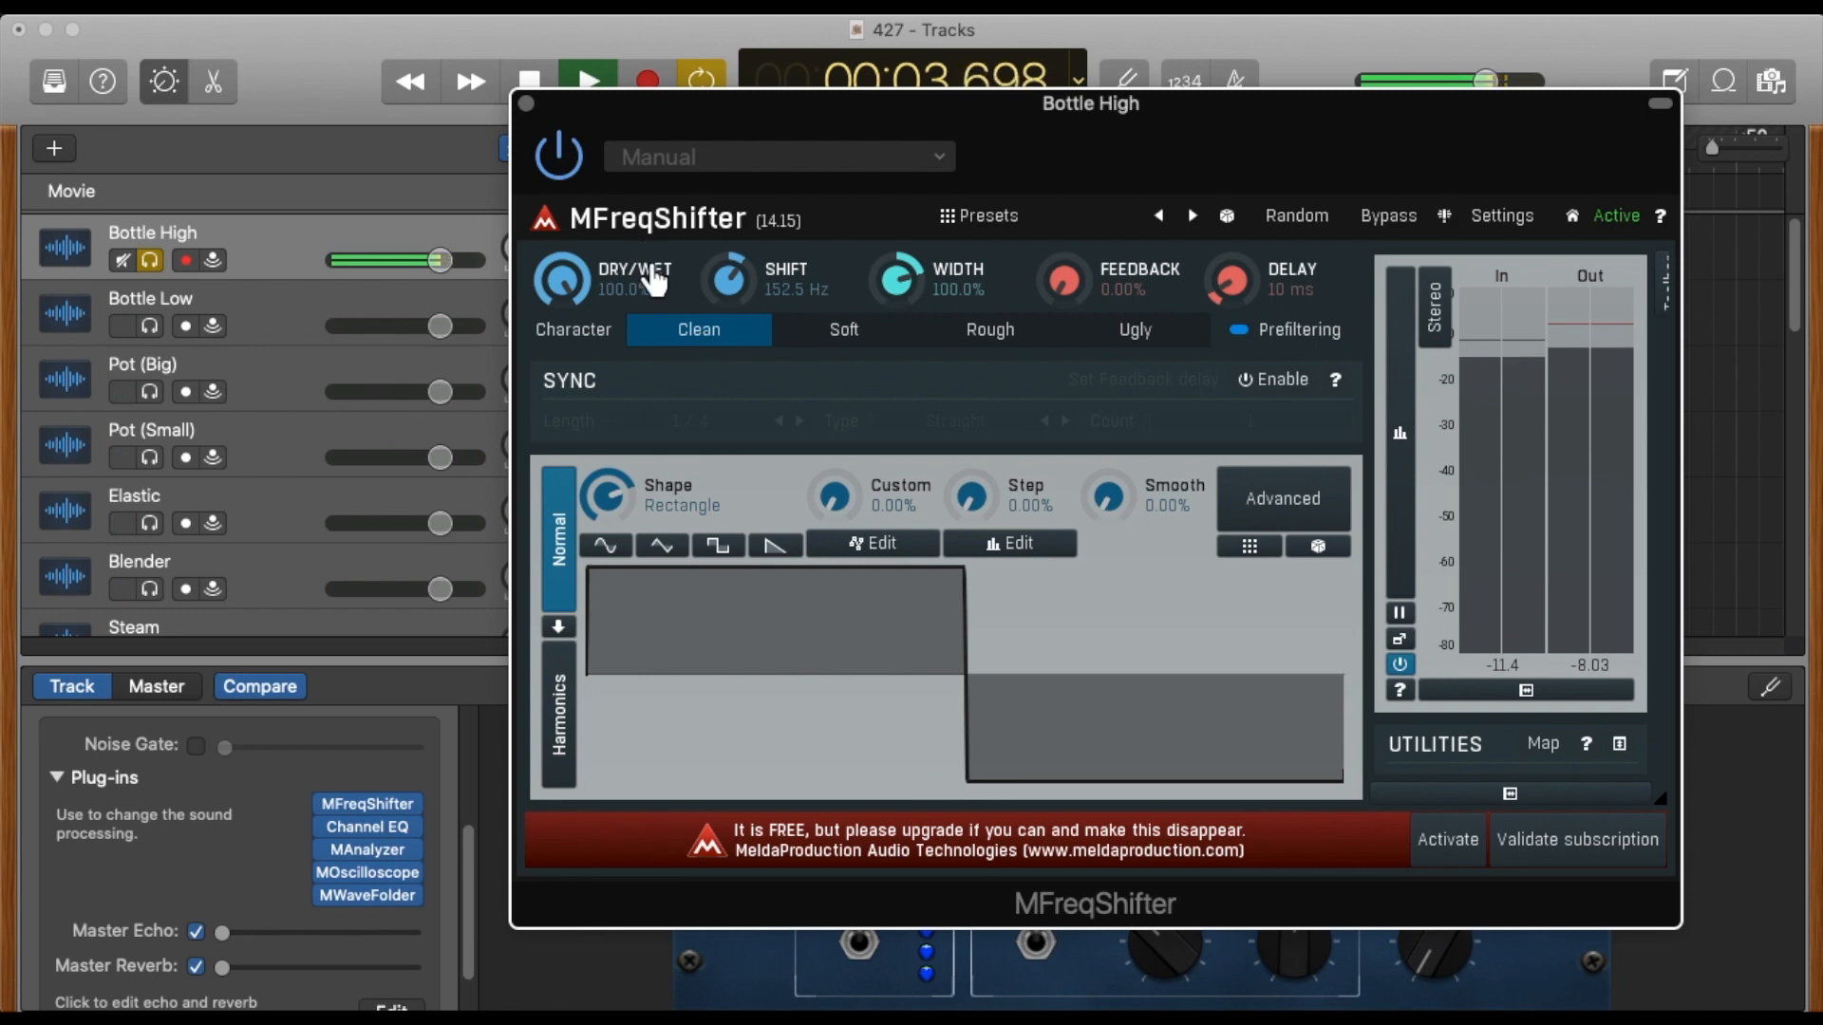
pyautogui.click(771, 556)
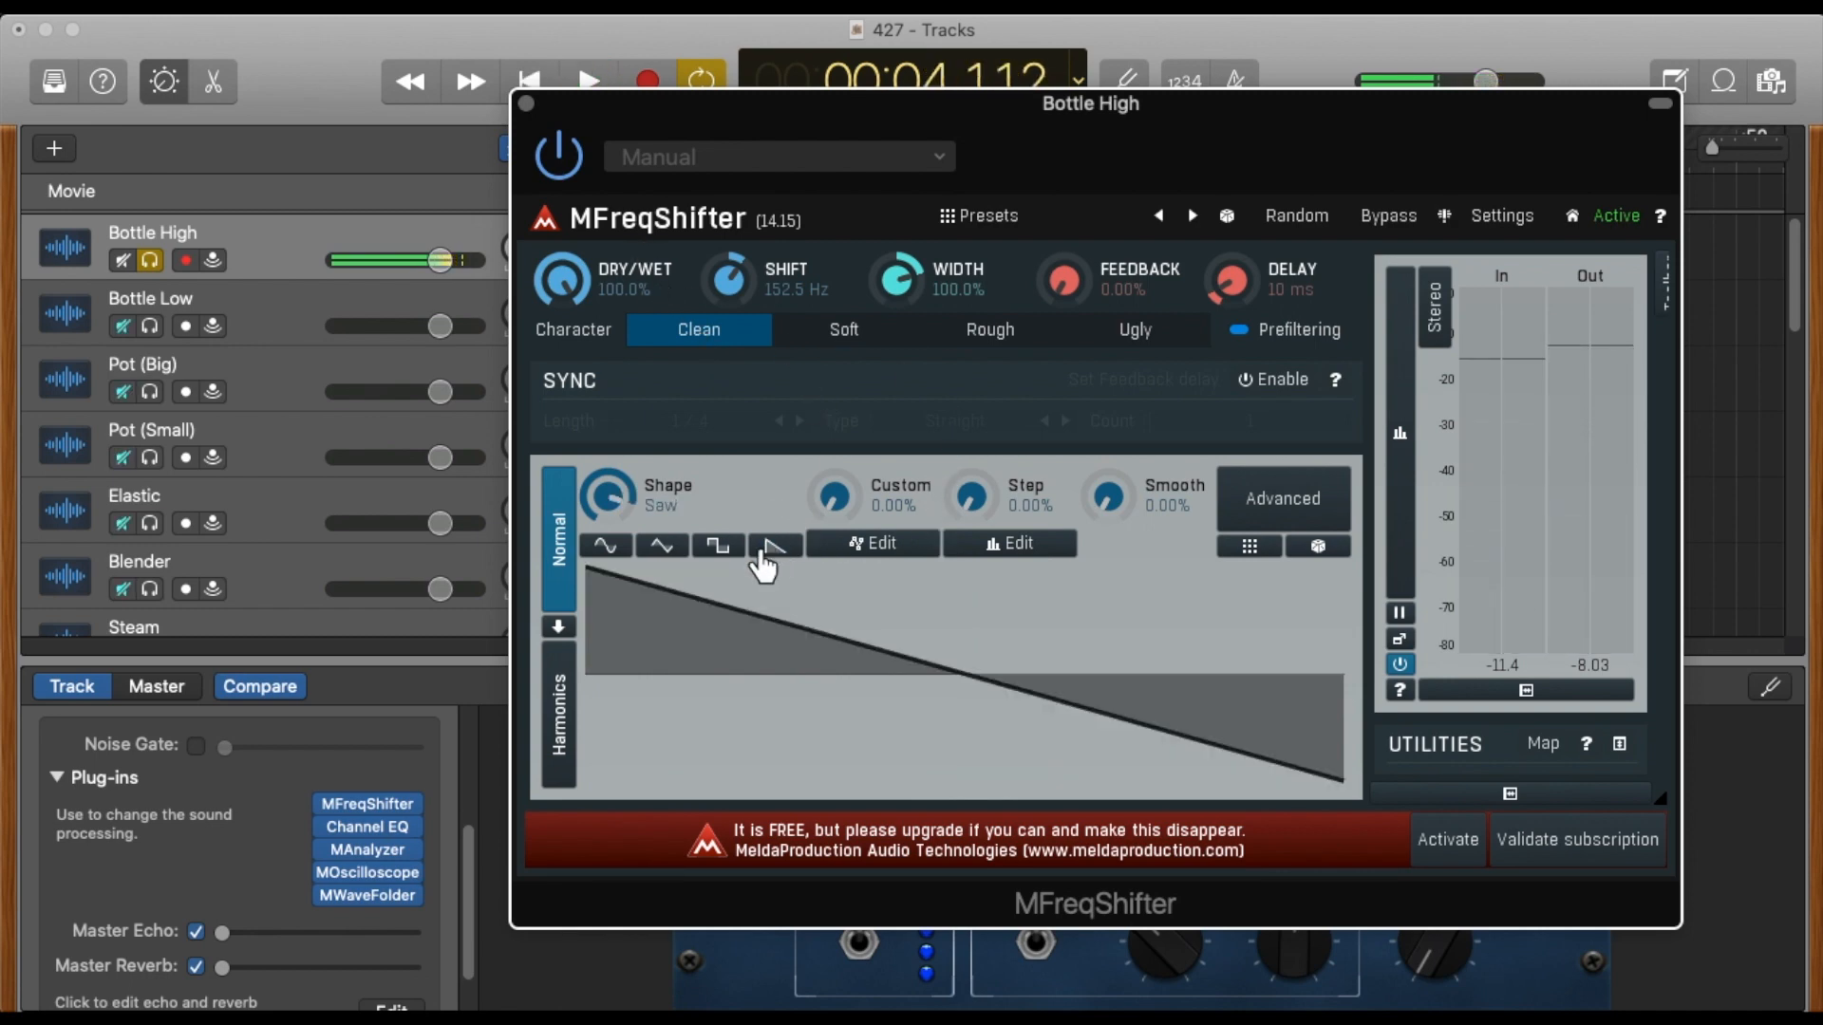
pyautogui.click(724, 558)
pyautogui.click(613, 558)
pyautogui.click(610, 551)
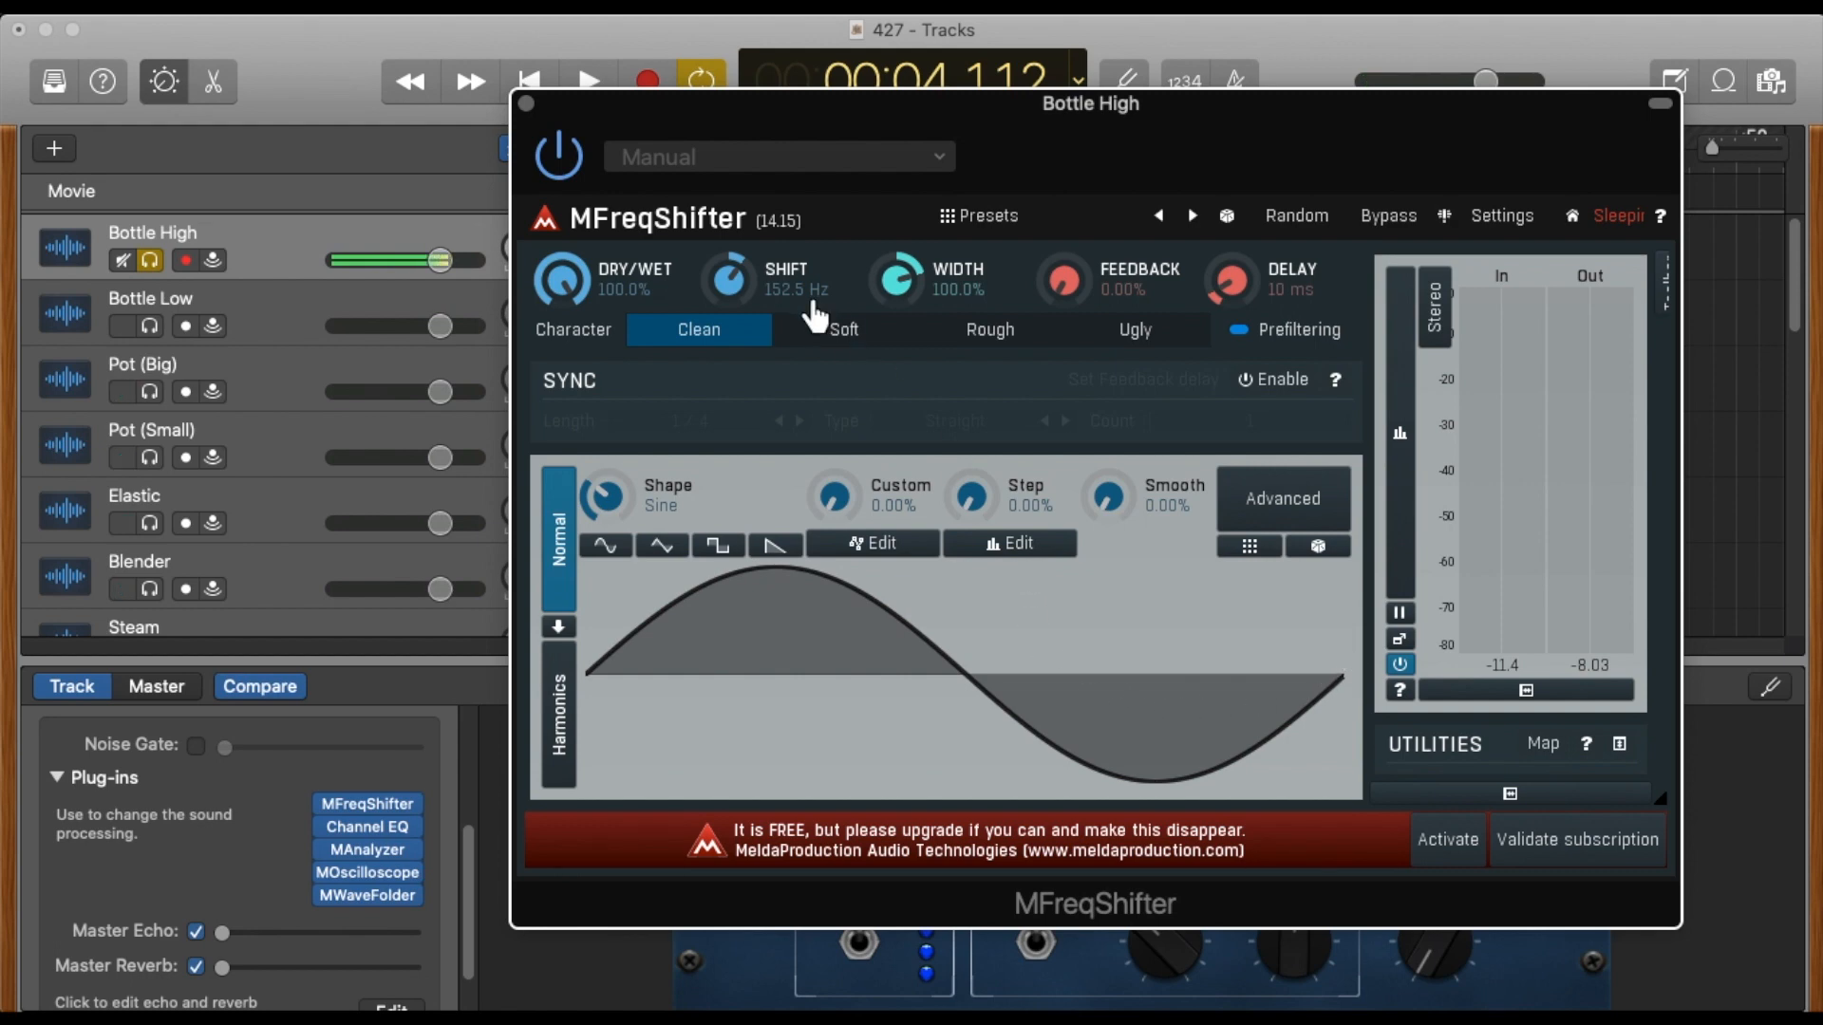
# Lower Bottle High's frequency shift to about 0 Hz, close MFreqShifter, and listen to the track.
pyautogui.moveTo(729, 278); pyautogui.dragTo(732, 323)
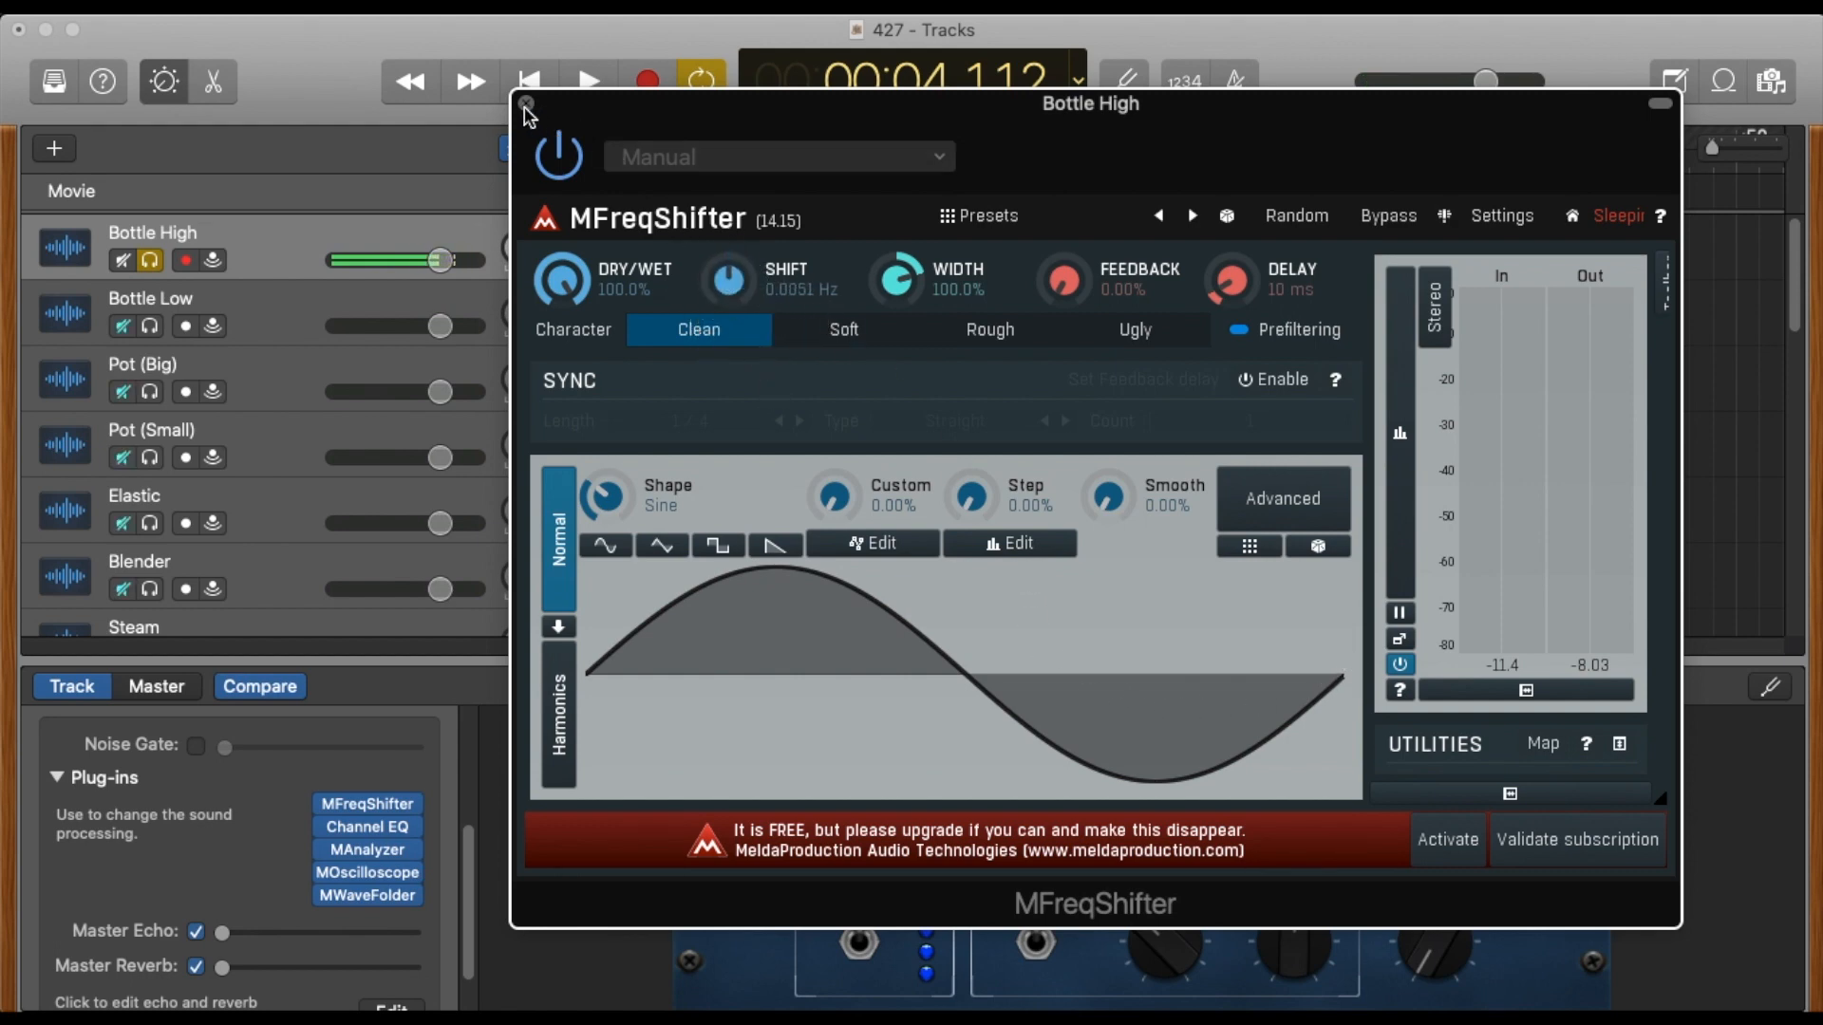
pyautogui.click(527, 103)
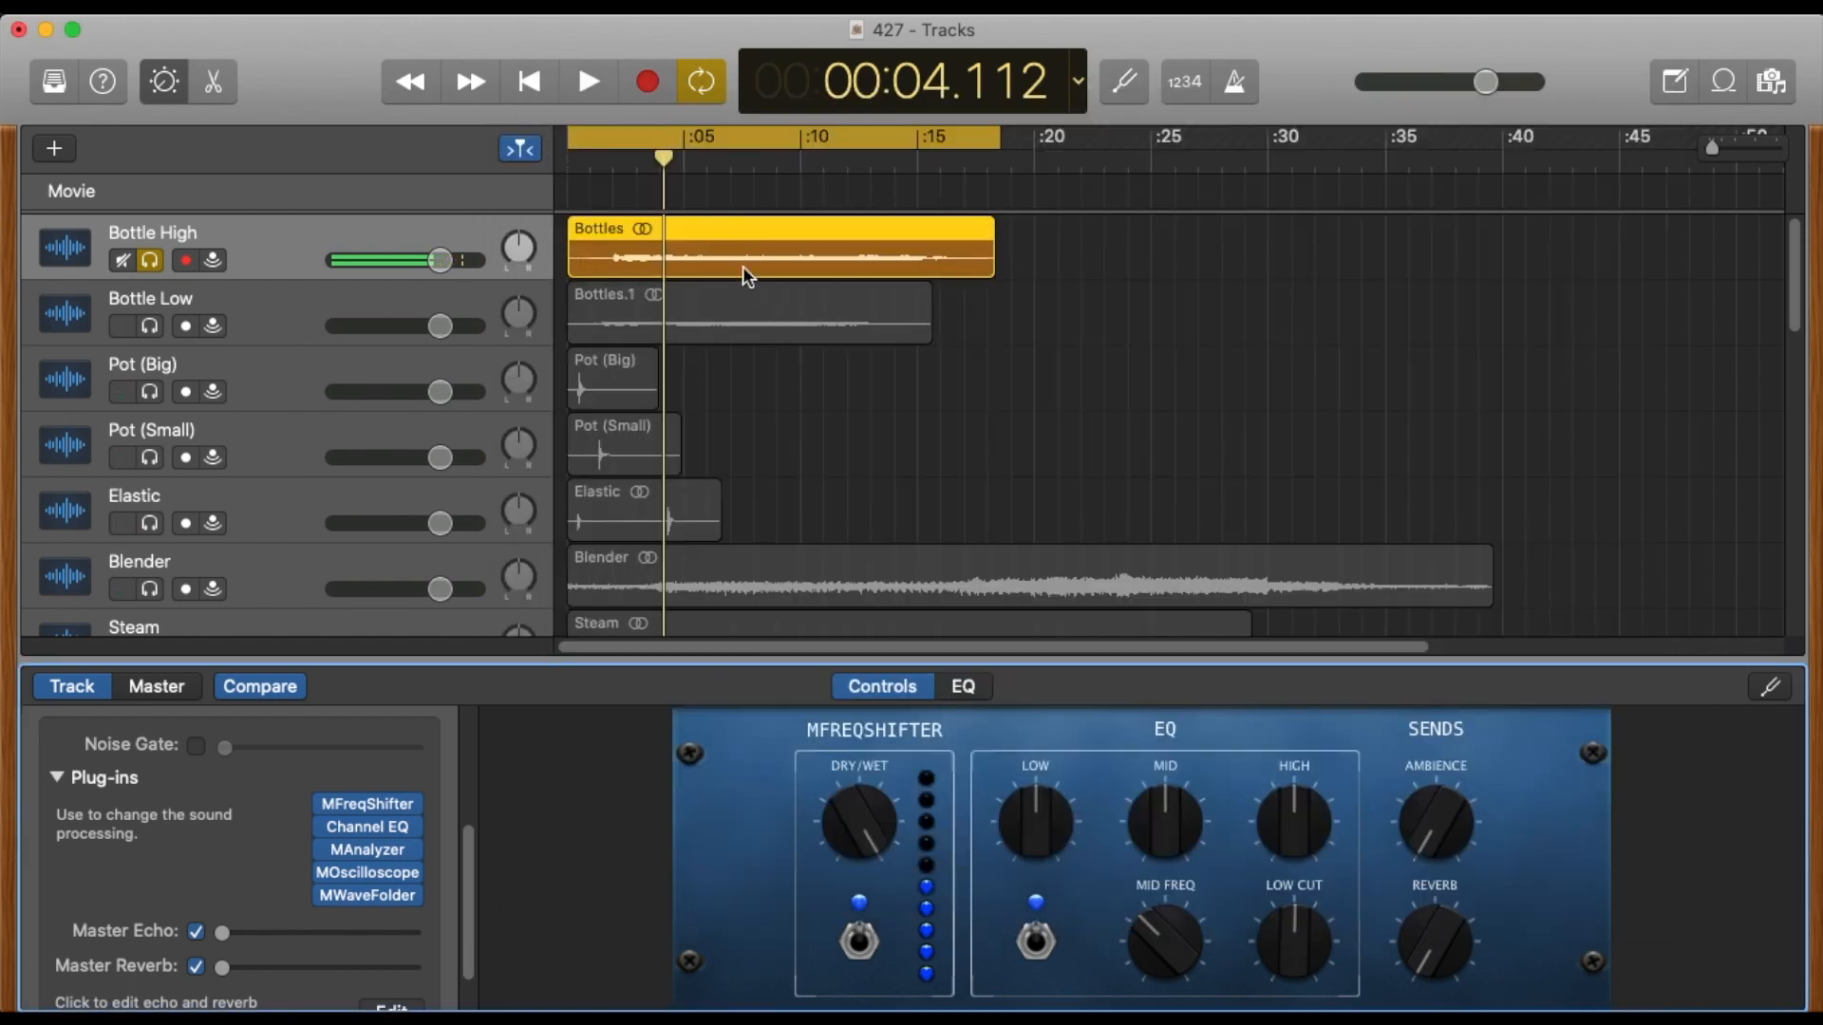
pyautogui.press('space')
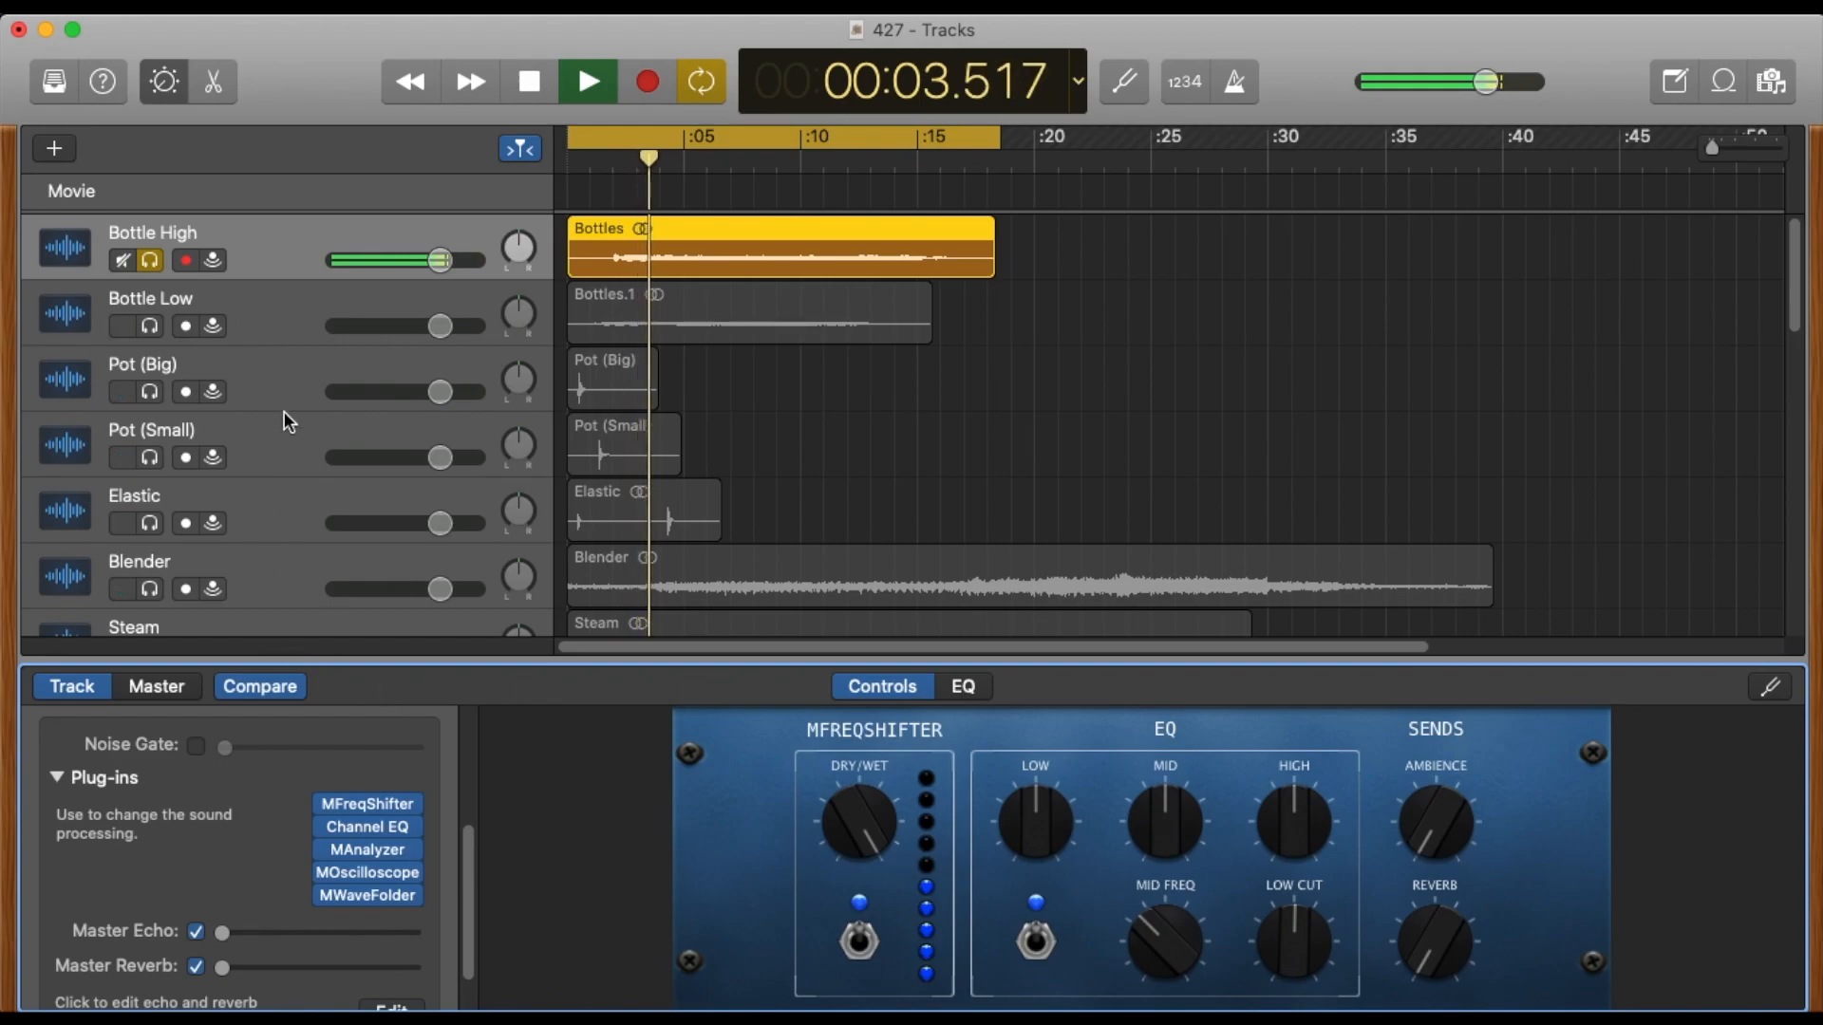
pyautogui.press('space')
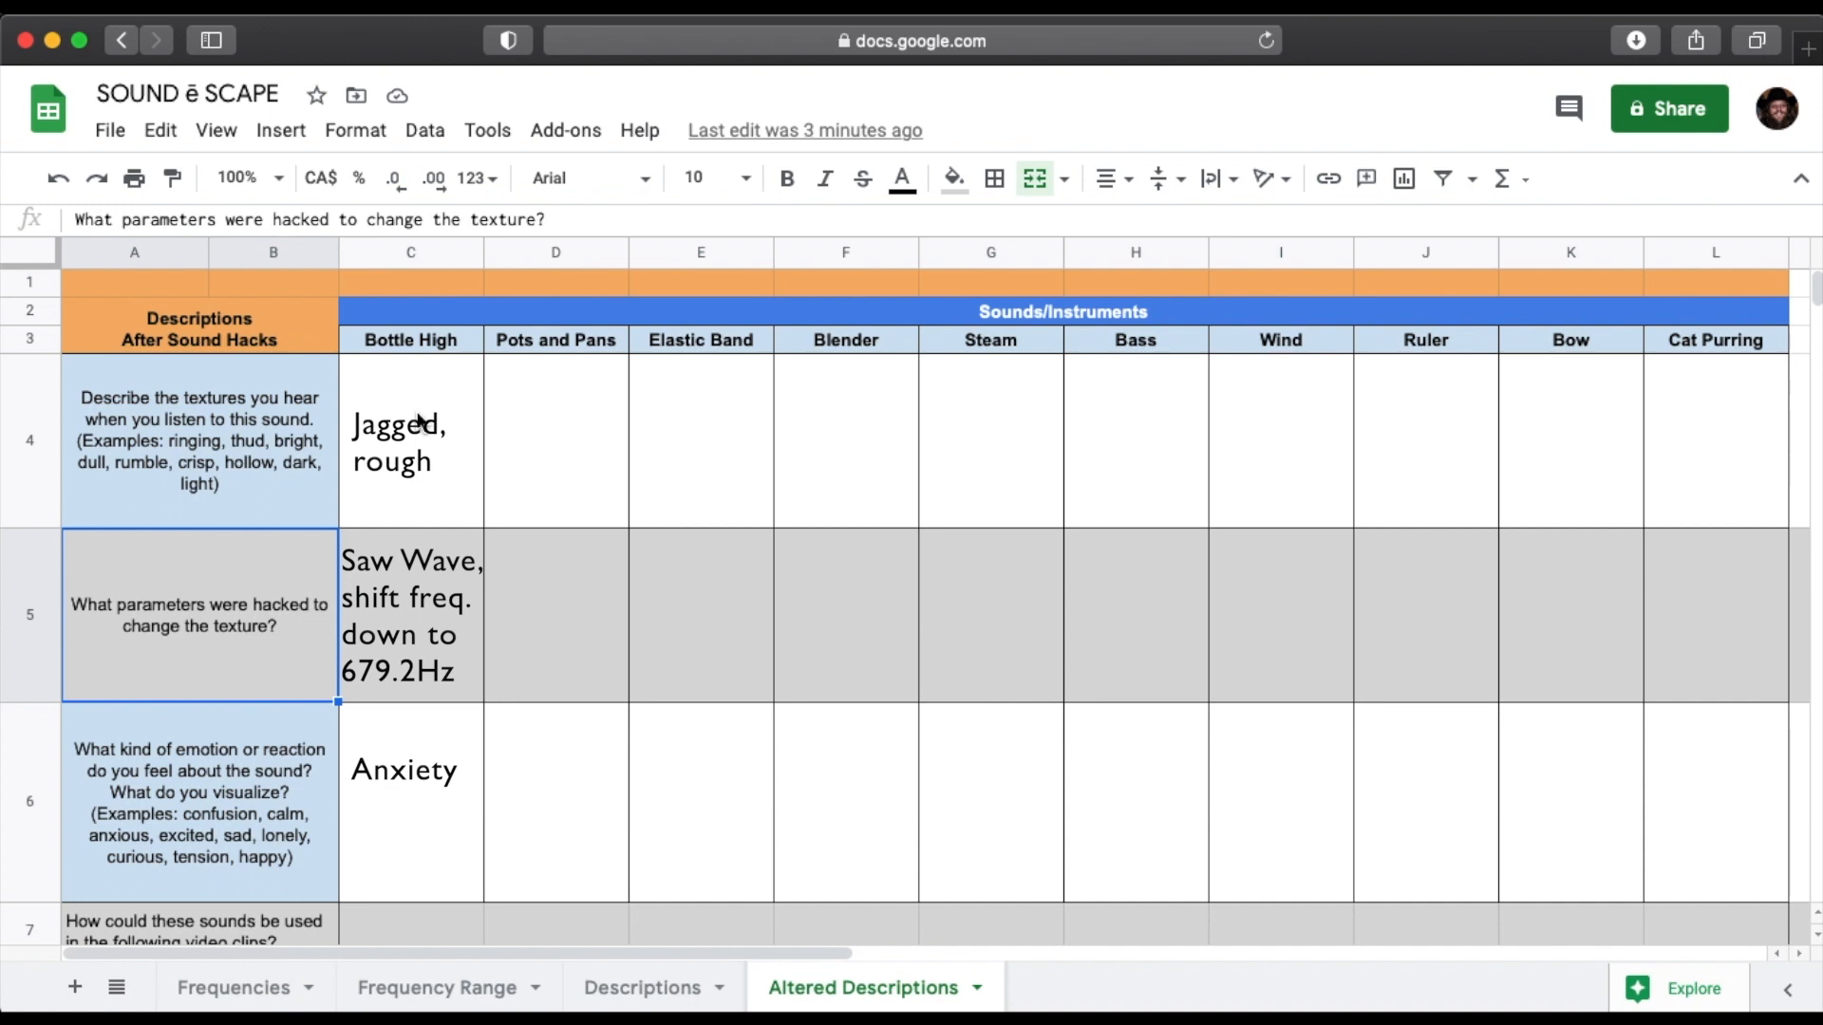
# Switch to the SOUND ē SCAPE spreadsheet and review the Altered Descriptions, Frequencies and Frequency Range sheets.
pyautogui.press('super+Tab')
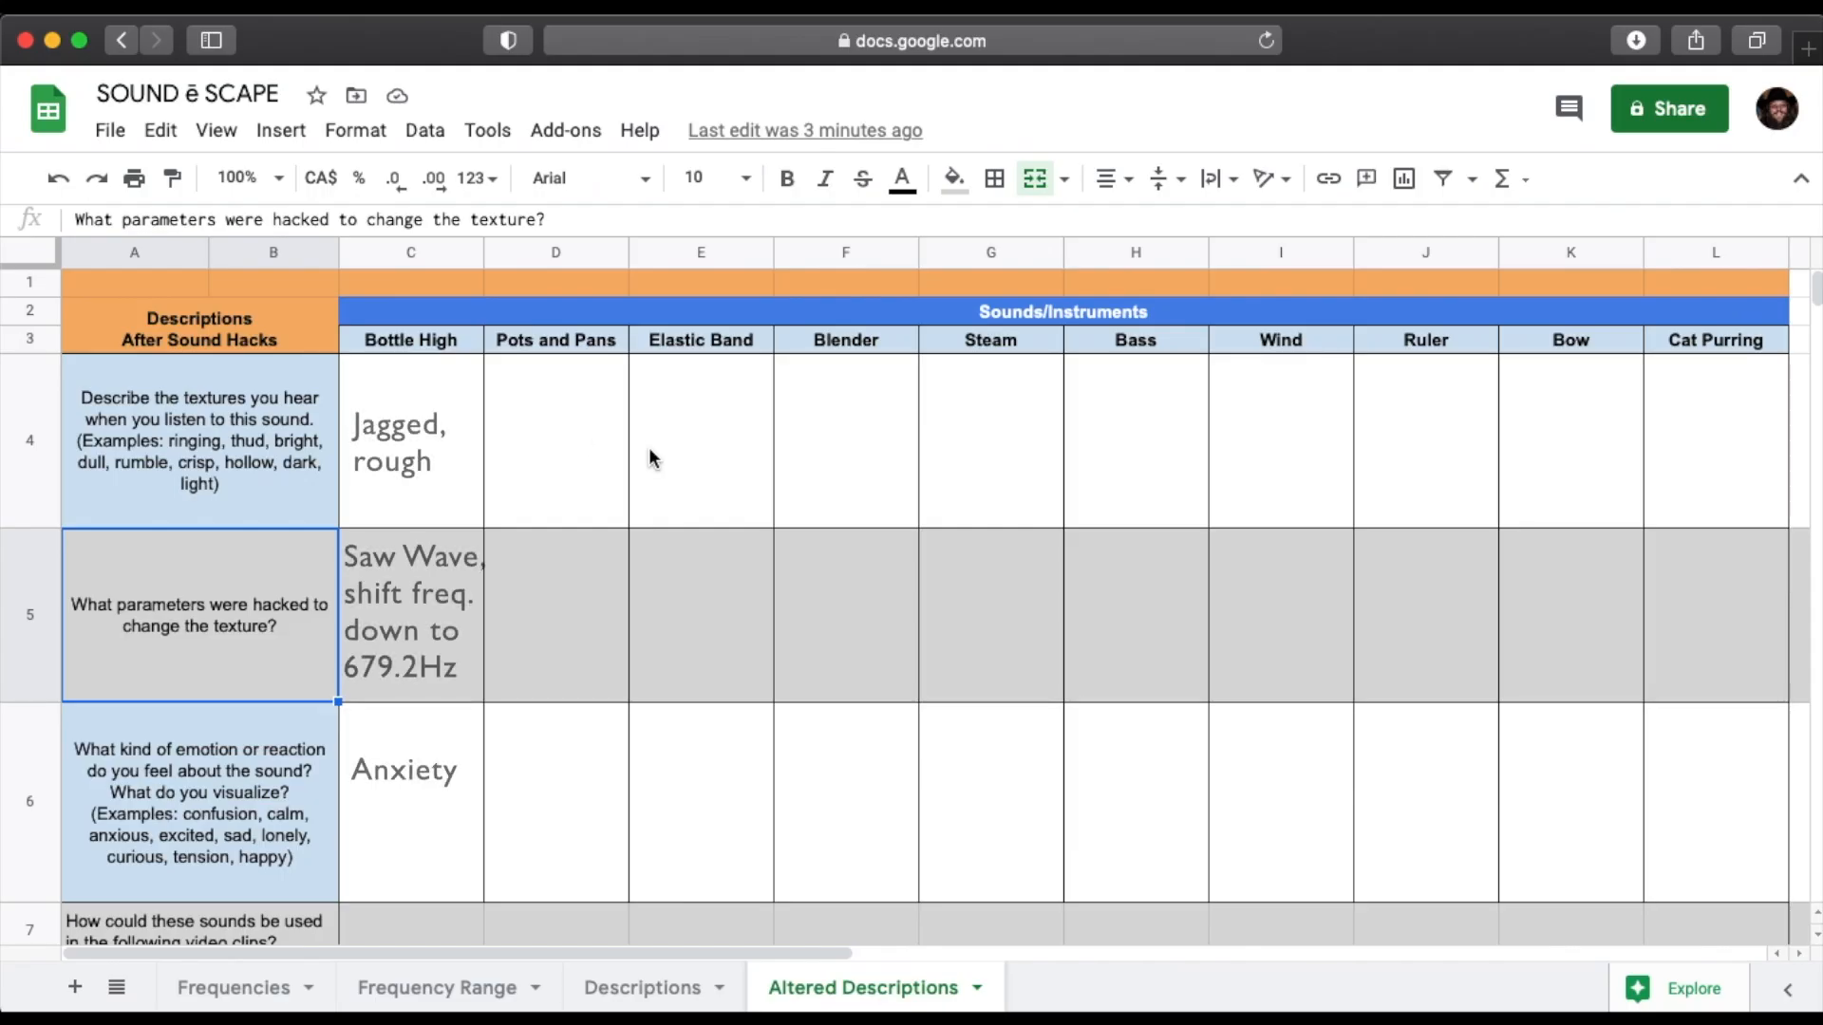
pyautogui.click(232, 989)
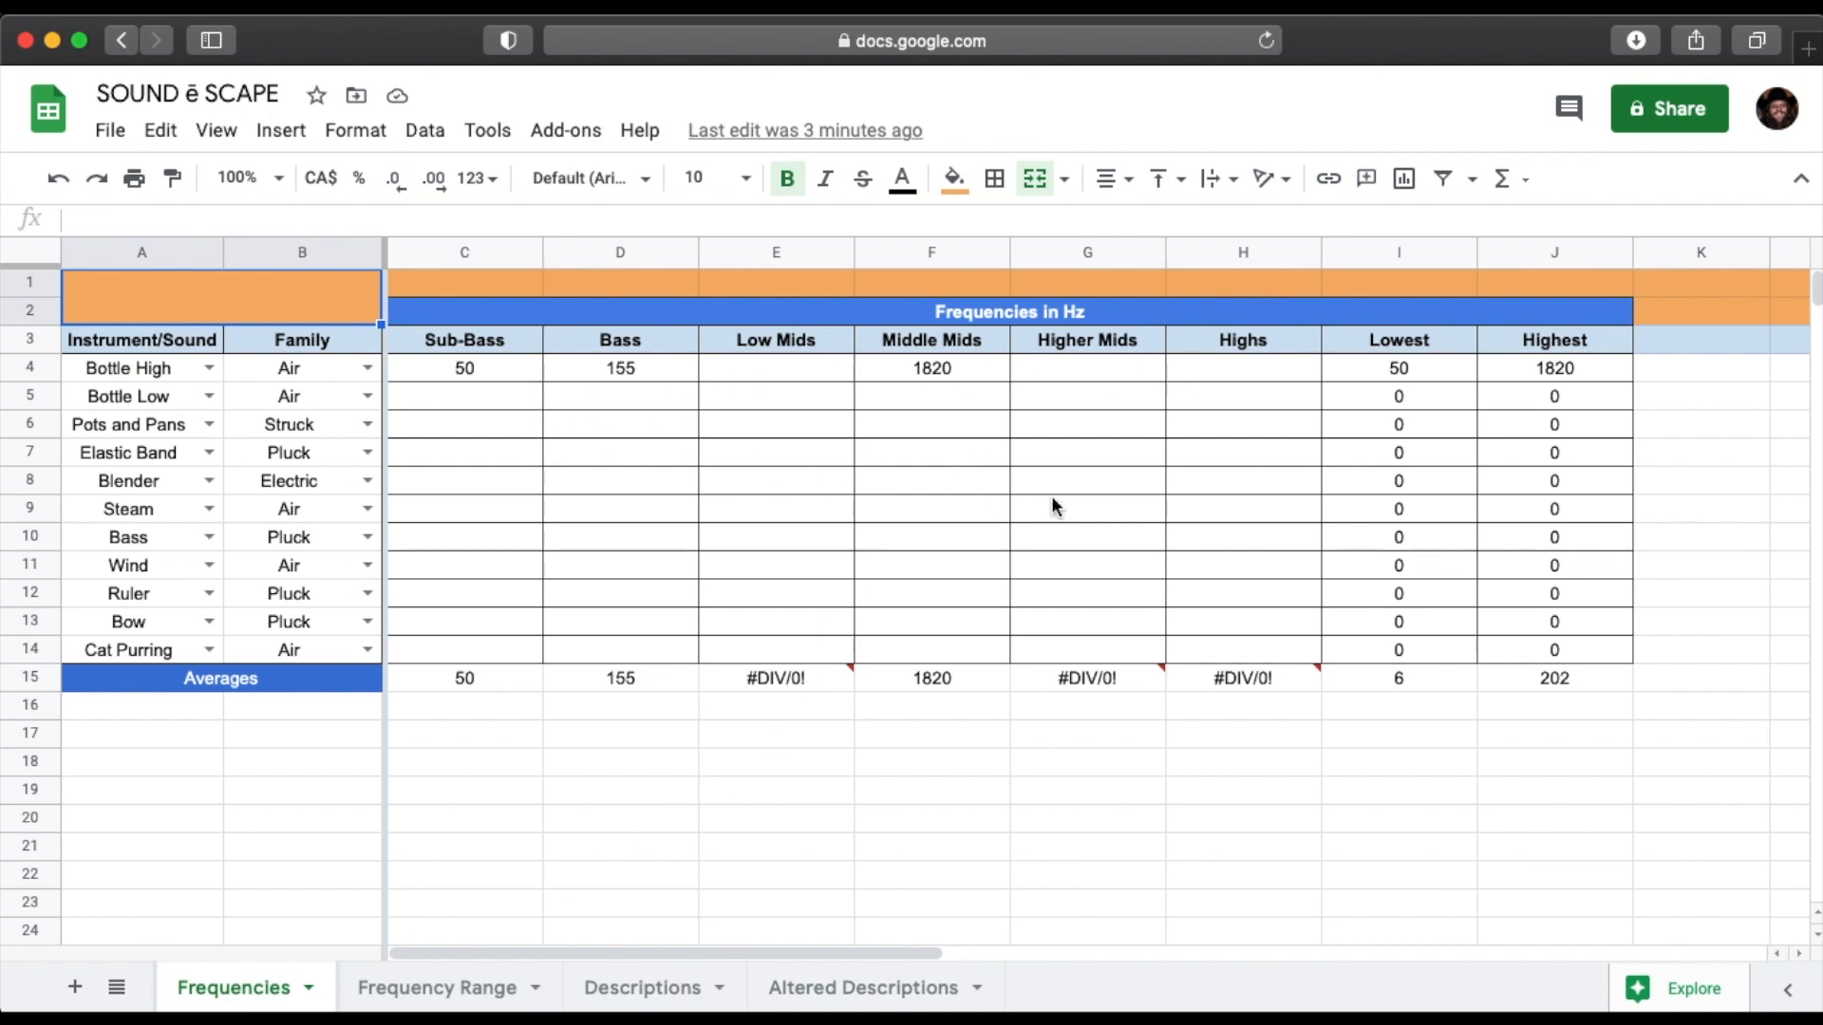
pyautogui.click(461, 987)
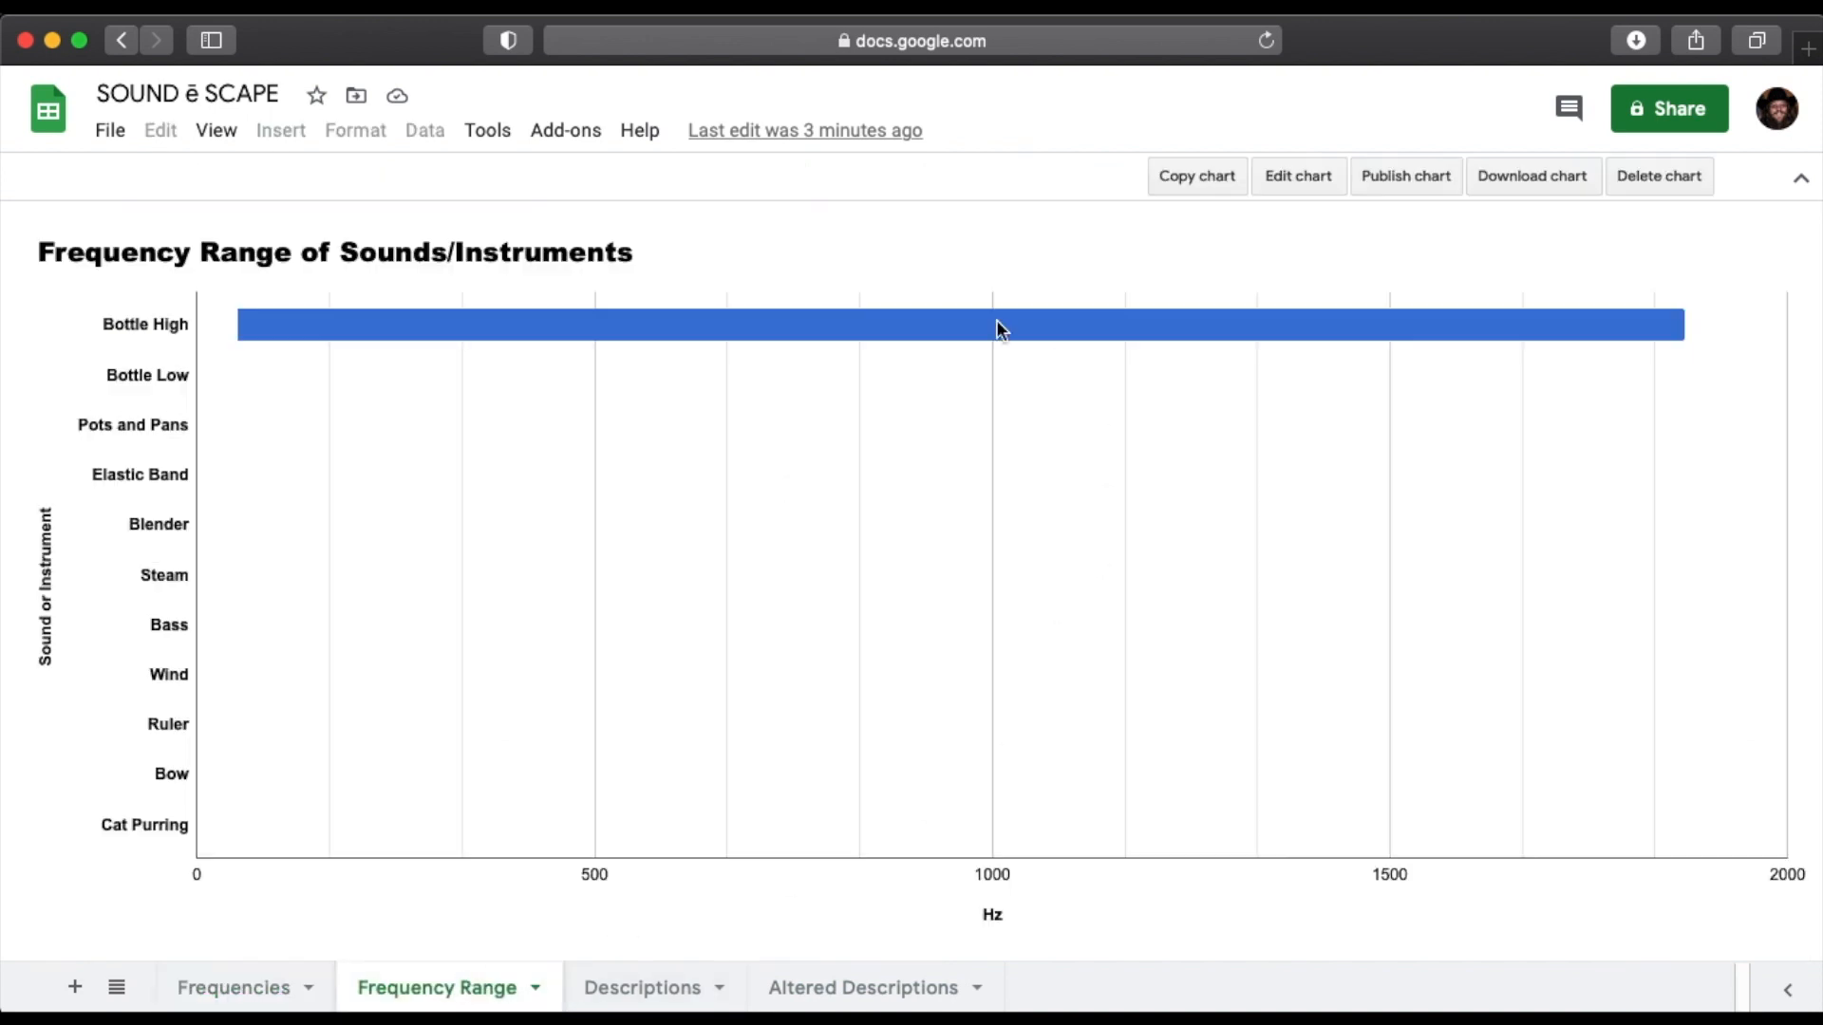
pyautogui.click(275, 992)
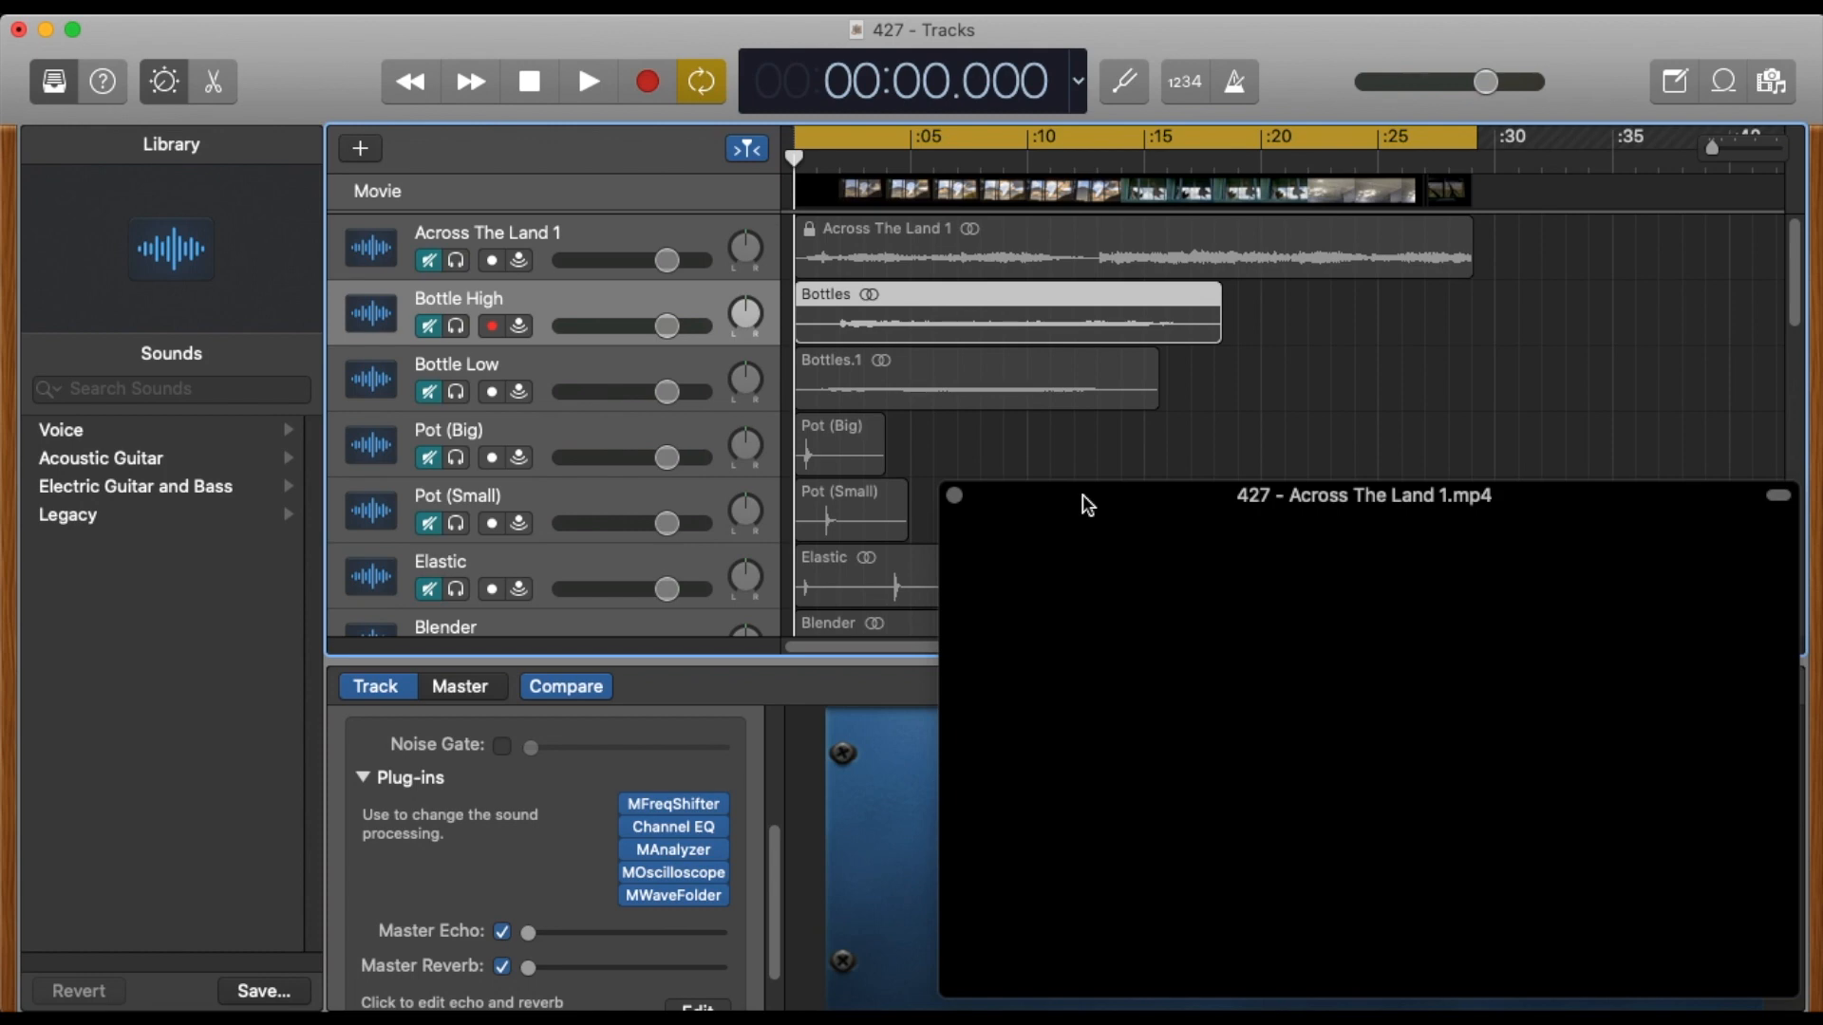
# Play the movie through with Across The Land 1 unmuted, return the playhead to the start, and mute the track again.
pyautogui.click(428, 260)
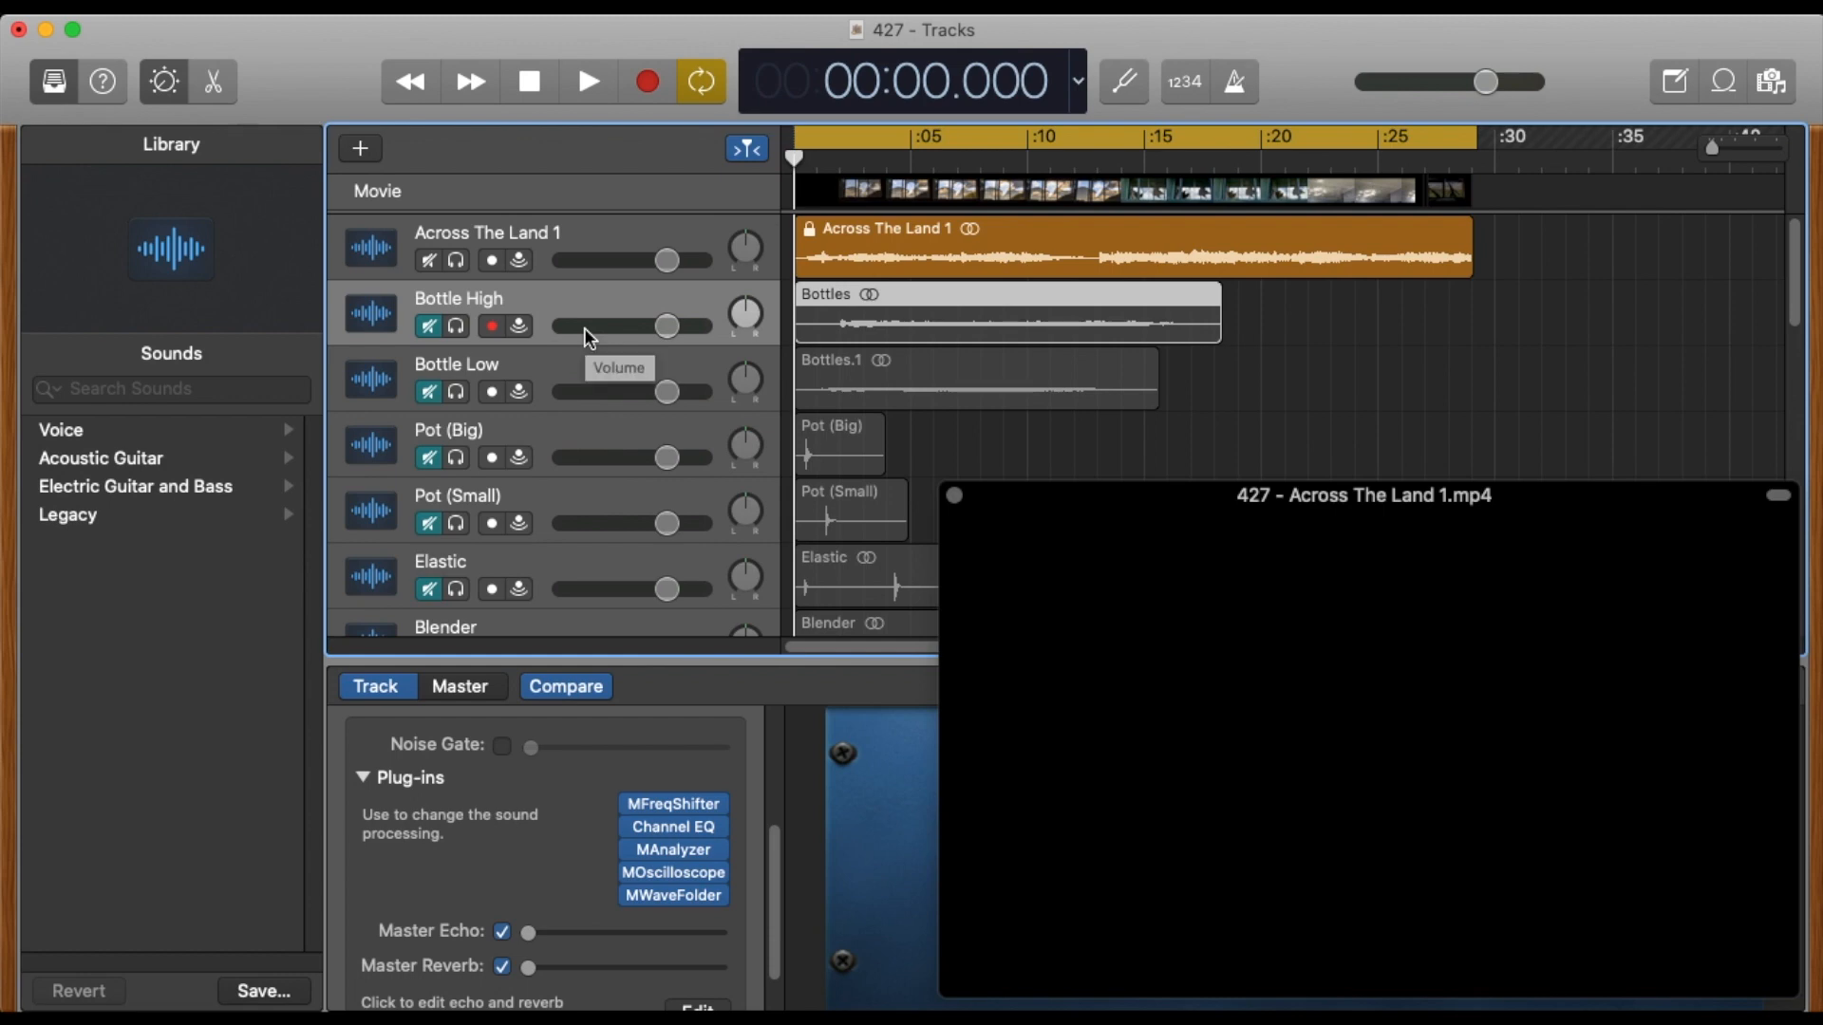
pyautogui.press('space')
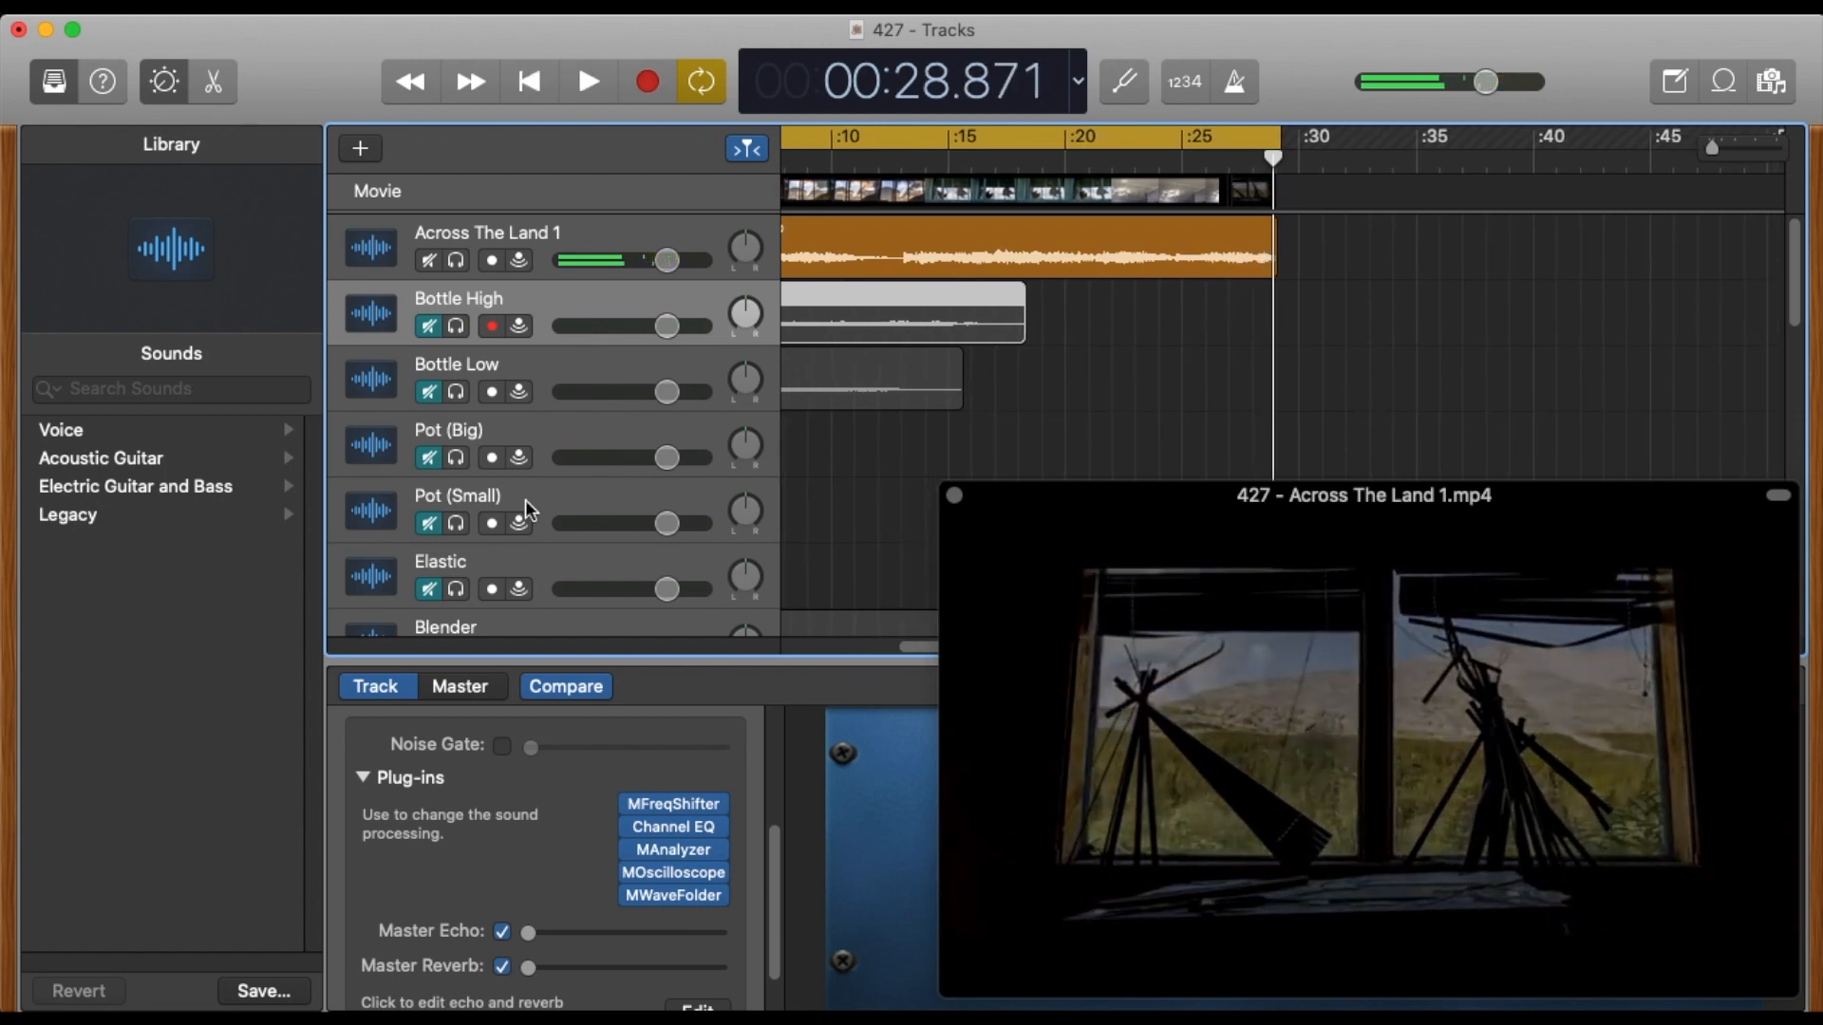
pyautogui.moveTo(1267, 150); pyautogui.dragTo(217, 164)
pyautogui.click(430, 260)
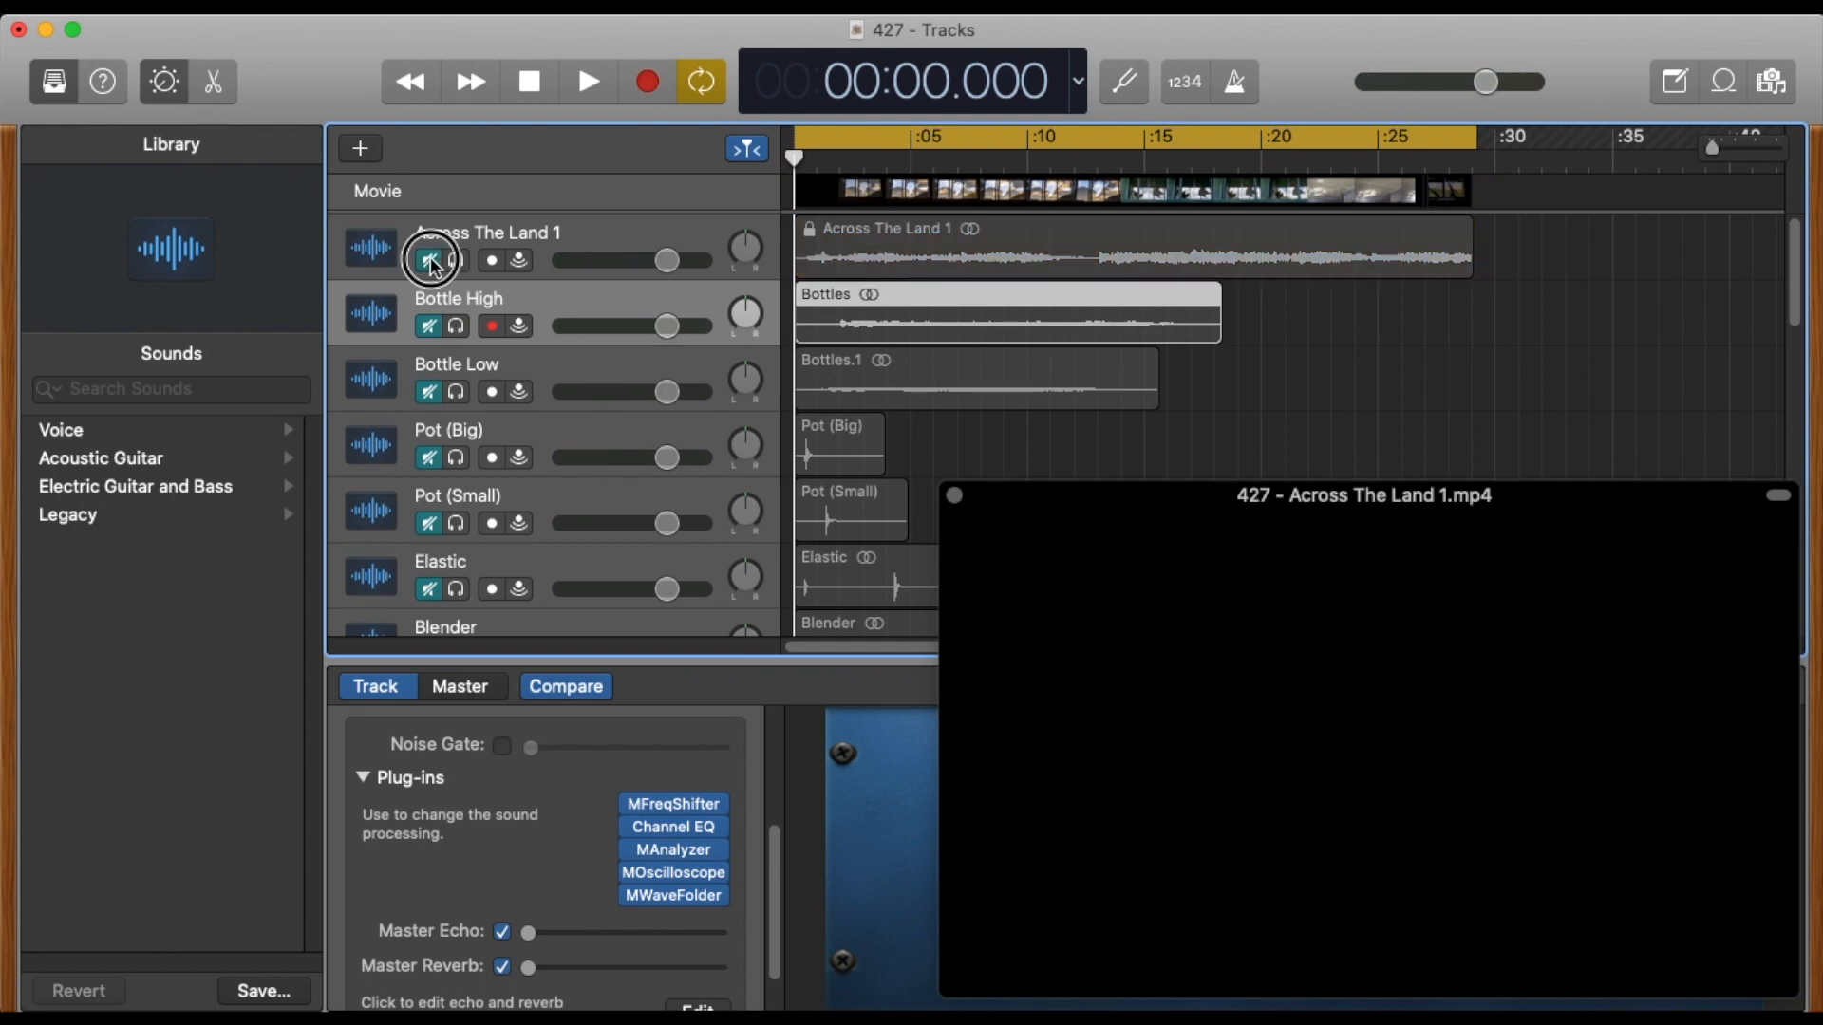
# Unmute Bottle High and Bottle Low, play them against the movie, and return the playhead to the start.
pyautogui.click(430, 325)
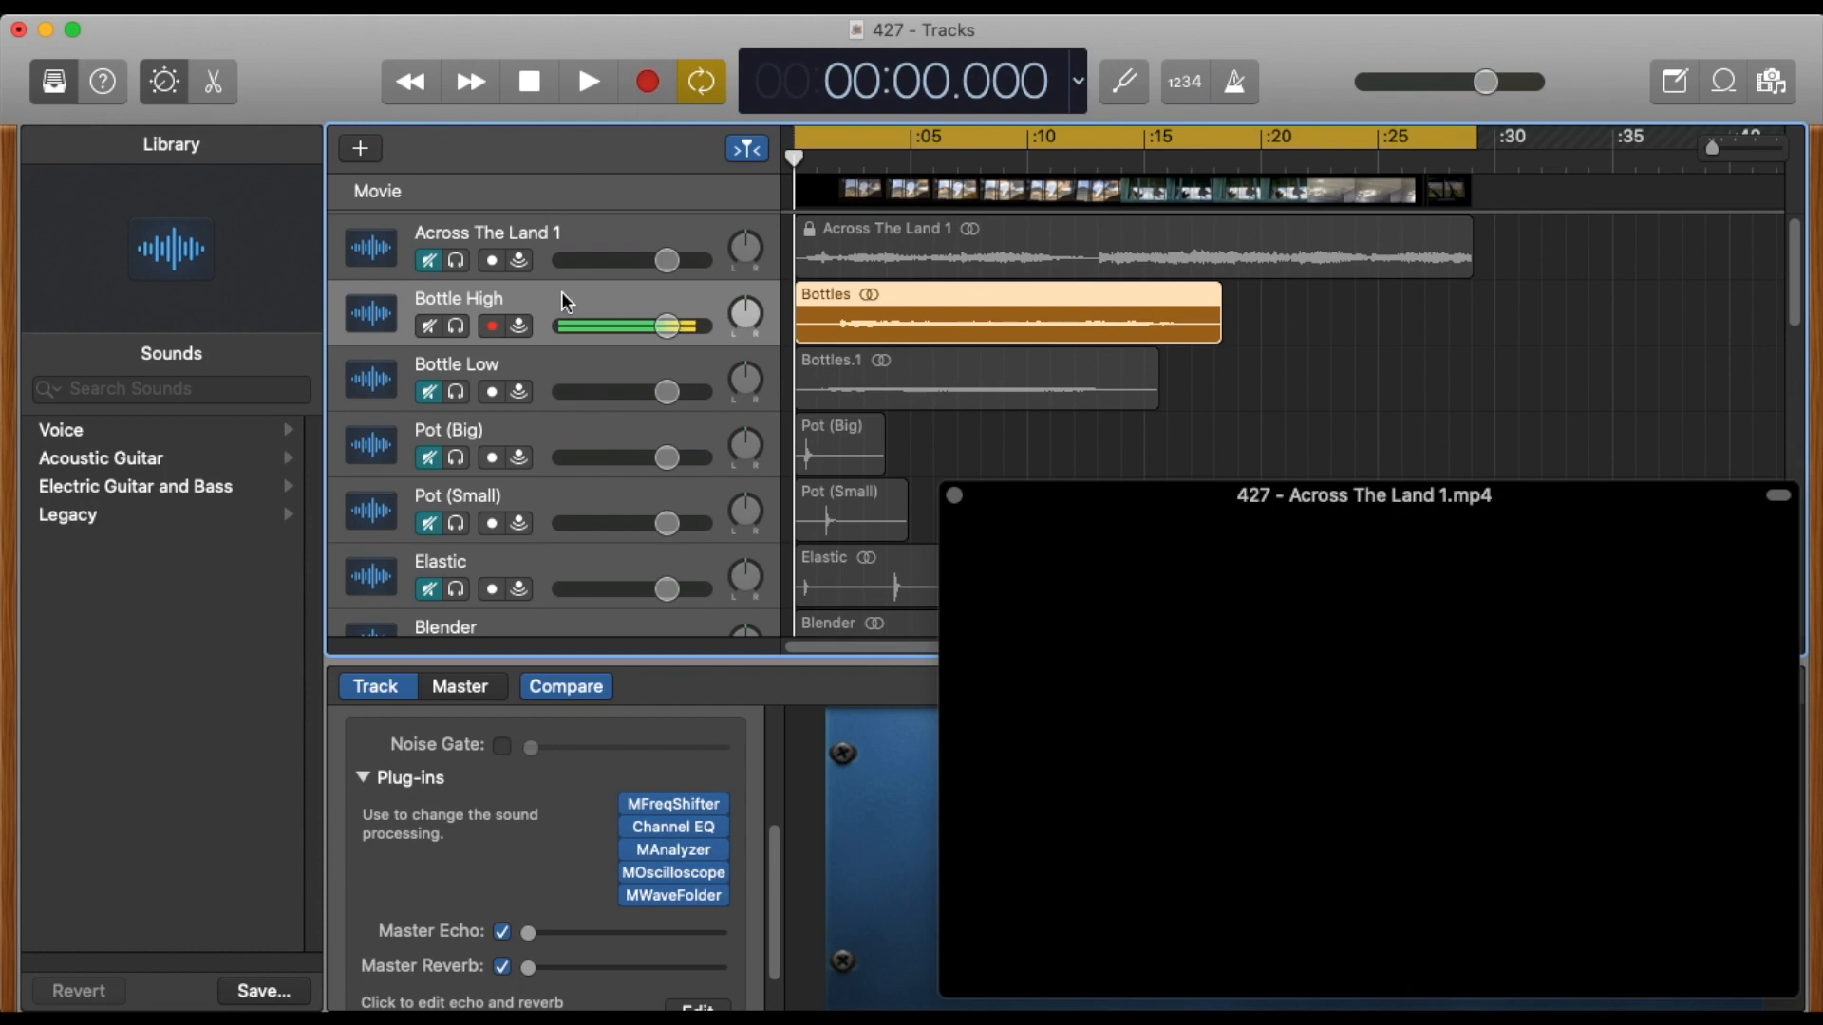
pyautogui.click(430, 391)
pyautogui.press('space')
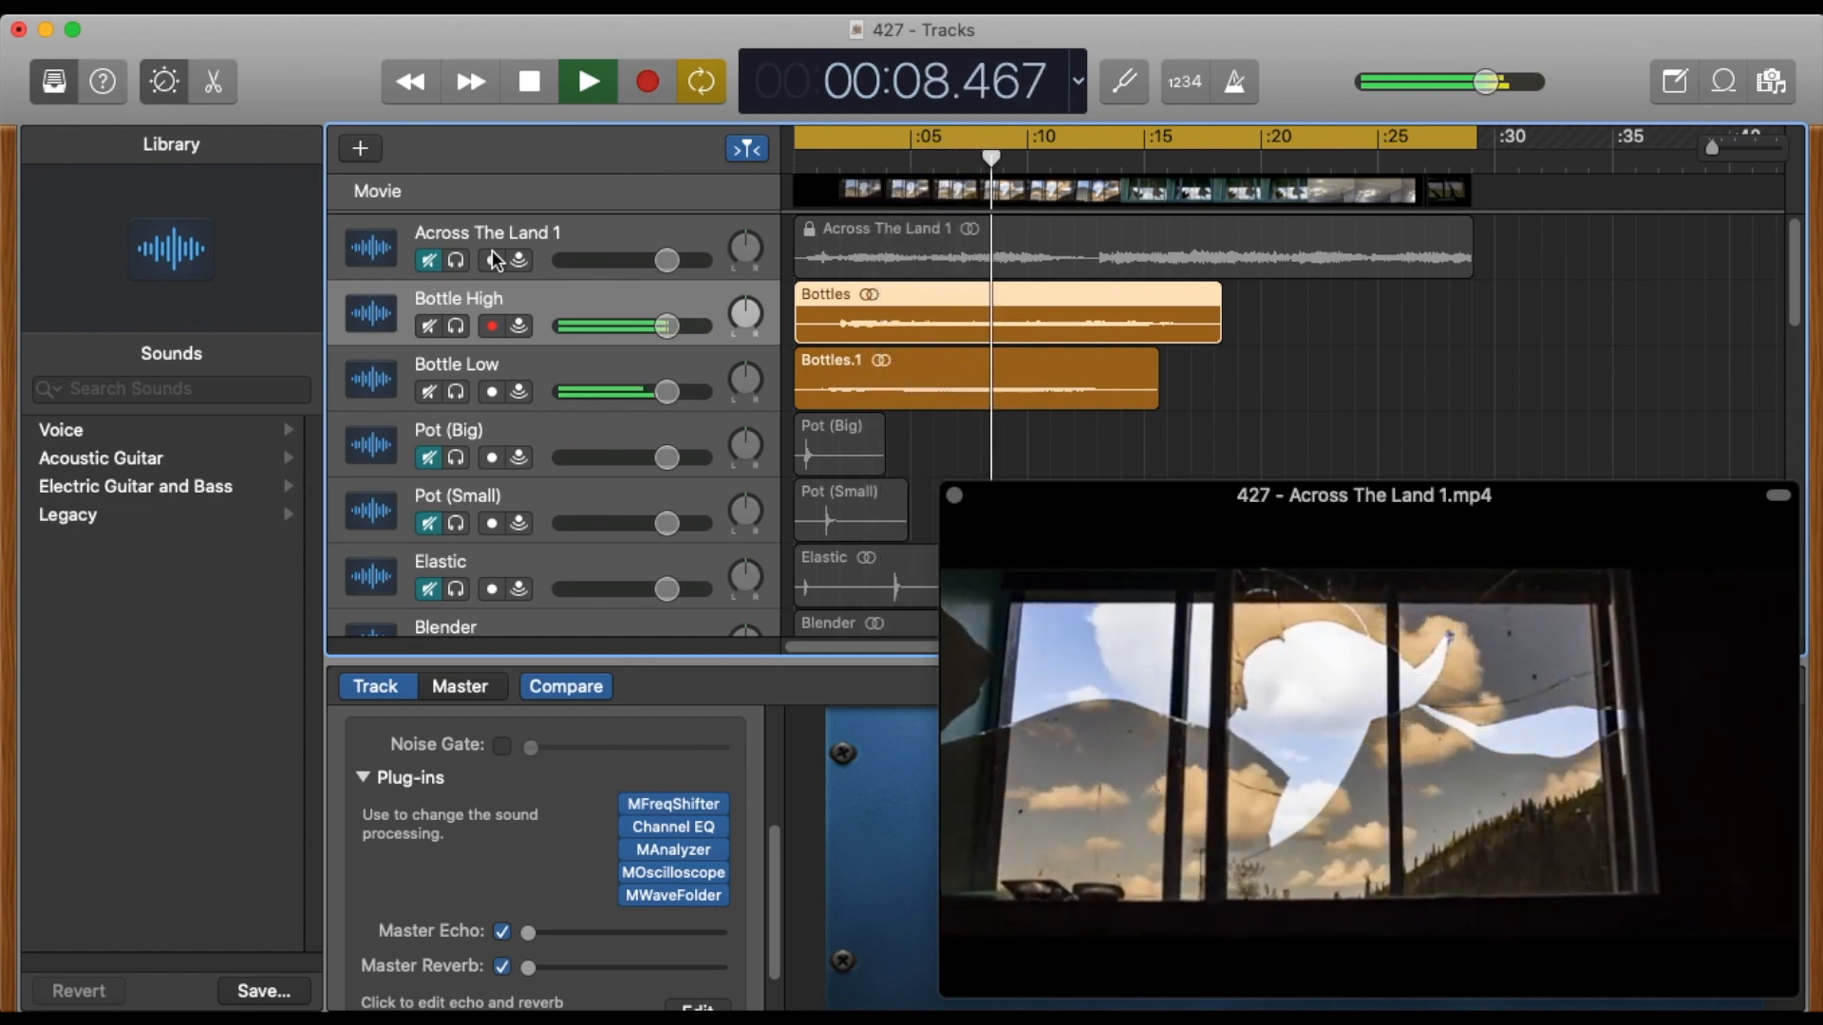
pyautogui.press('space')
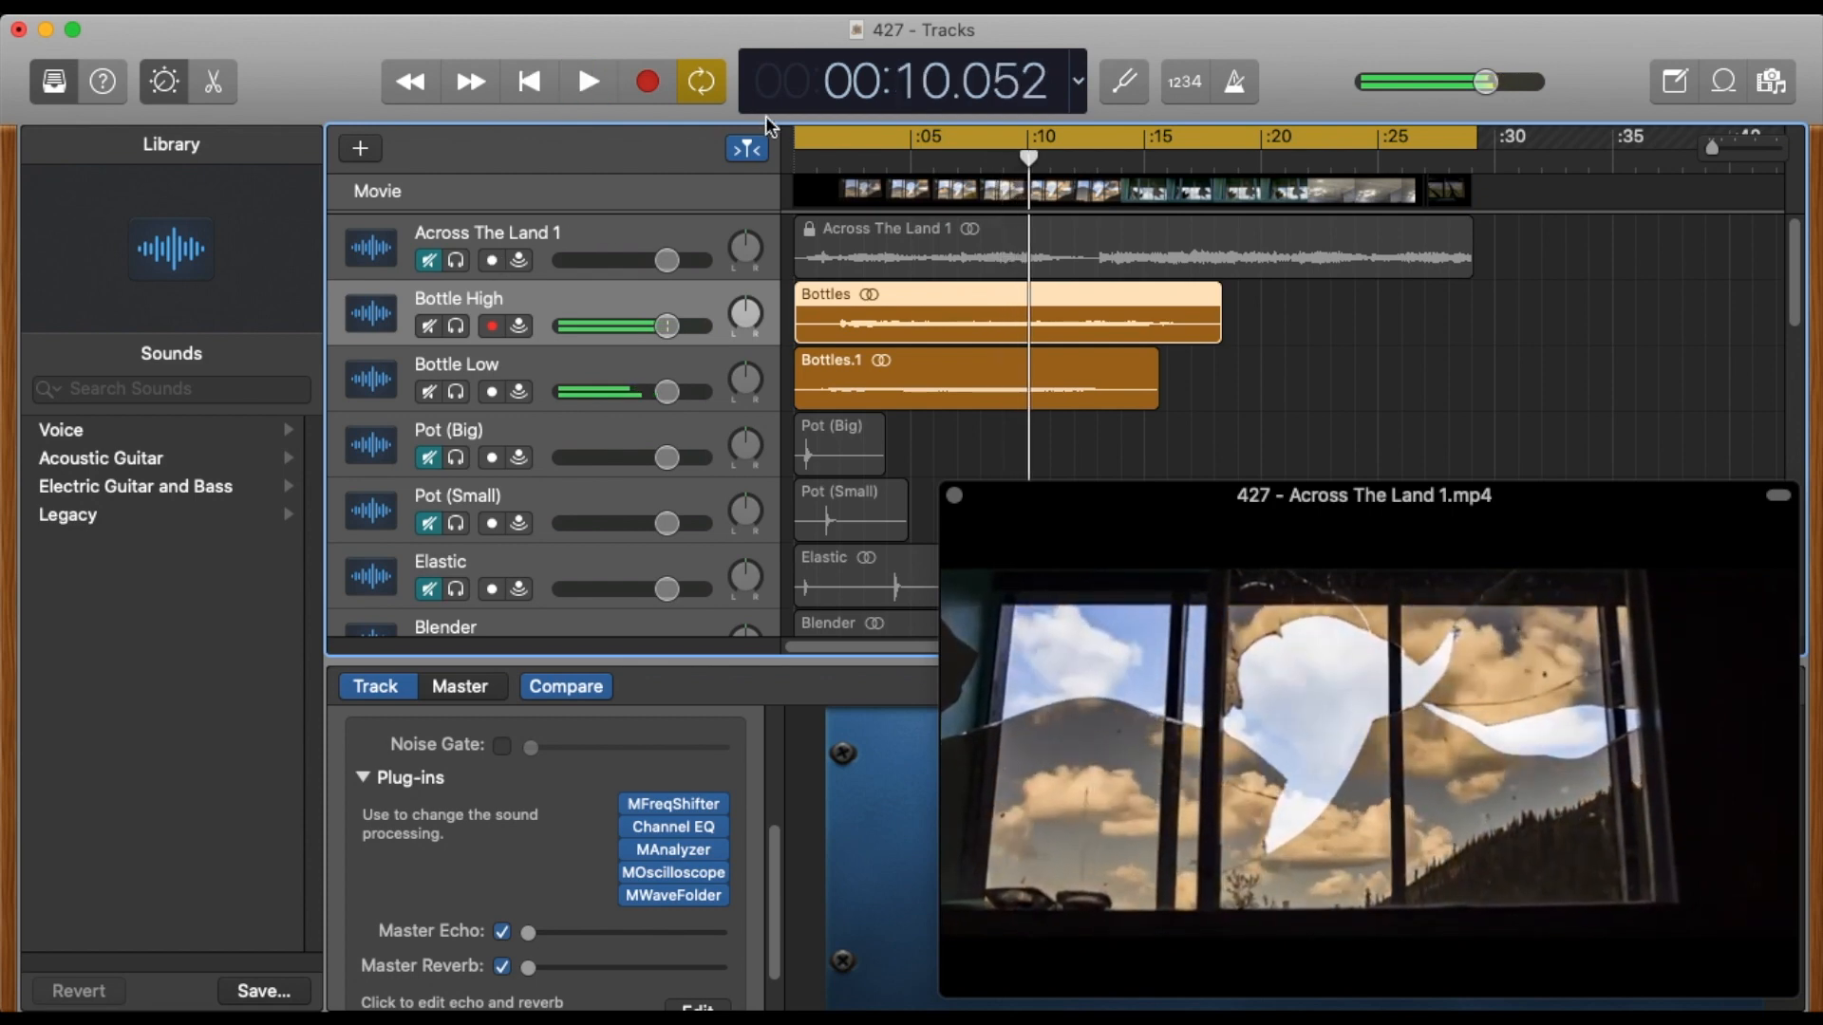
pyautogui.moveTo(851, 161); pyautogui.dragTo(755, 166)
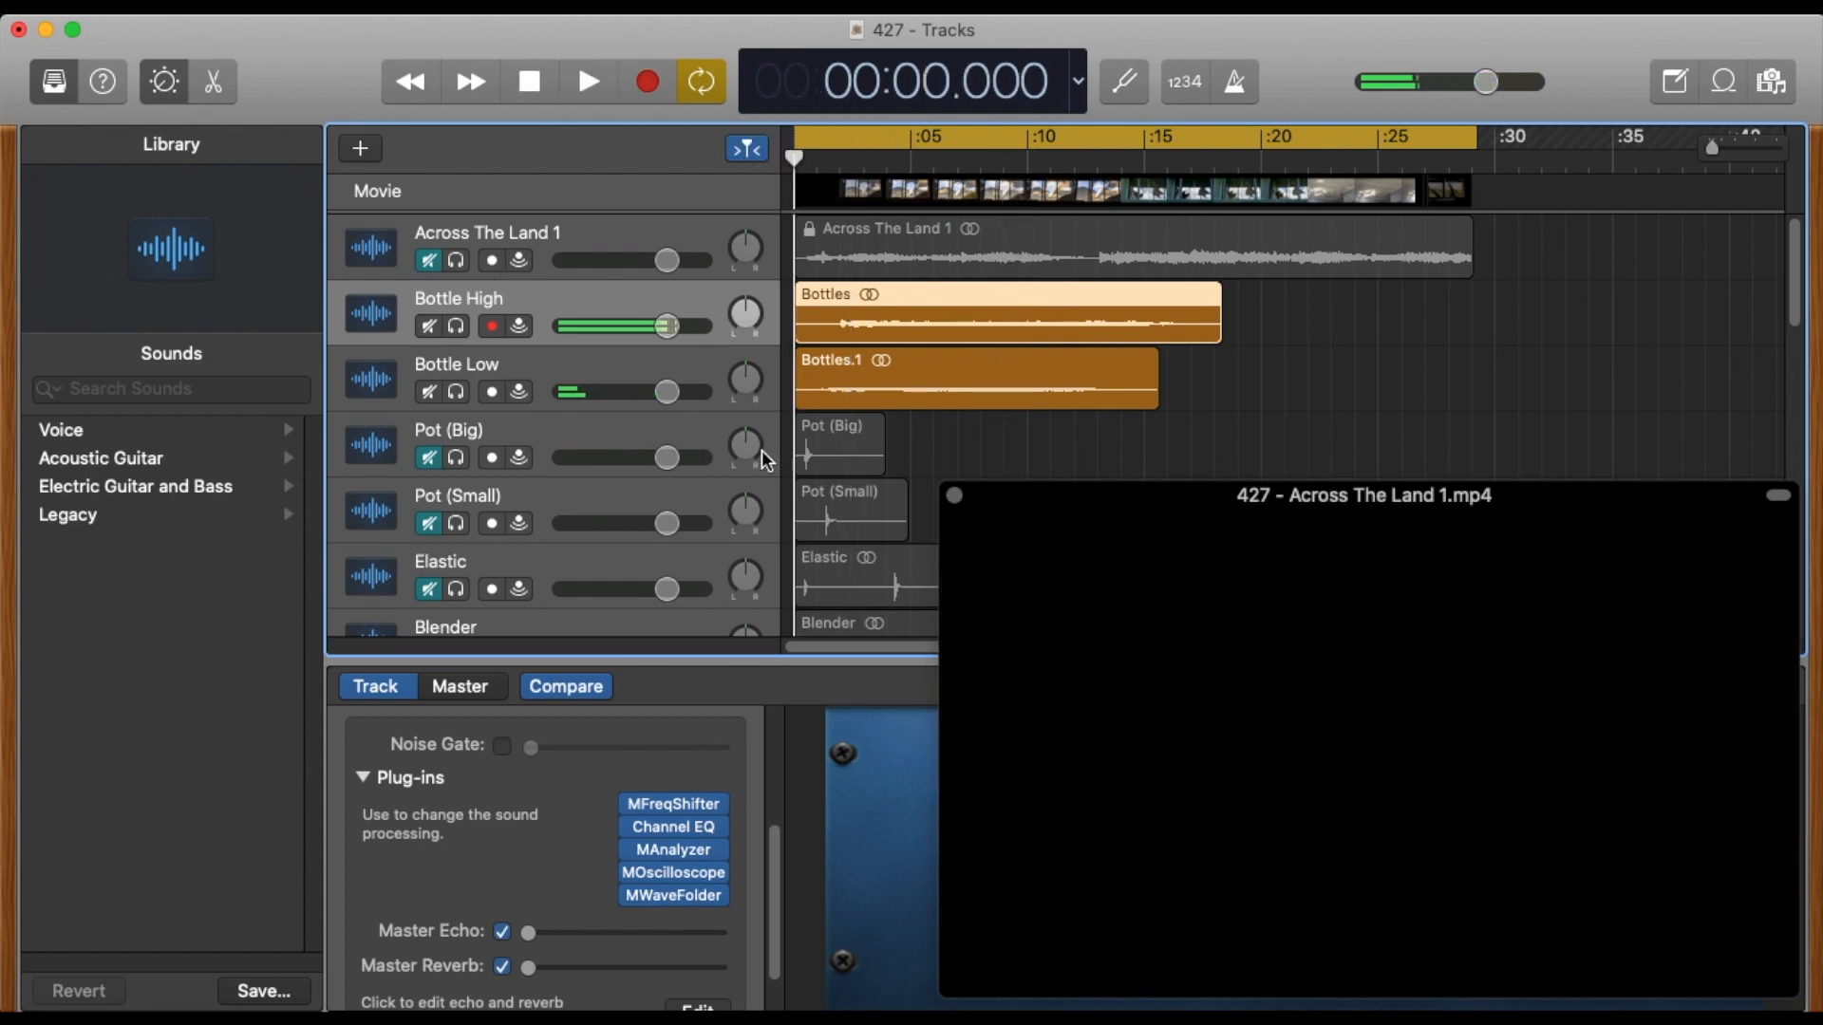
# Unmute Pot (Big) and Pot (Small), move both regions to about 2.5 s, and play the mix from the start.
pyautogui.click(430, 458)
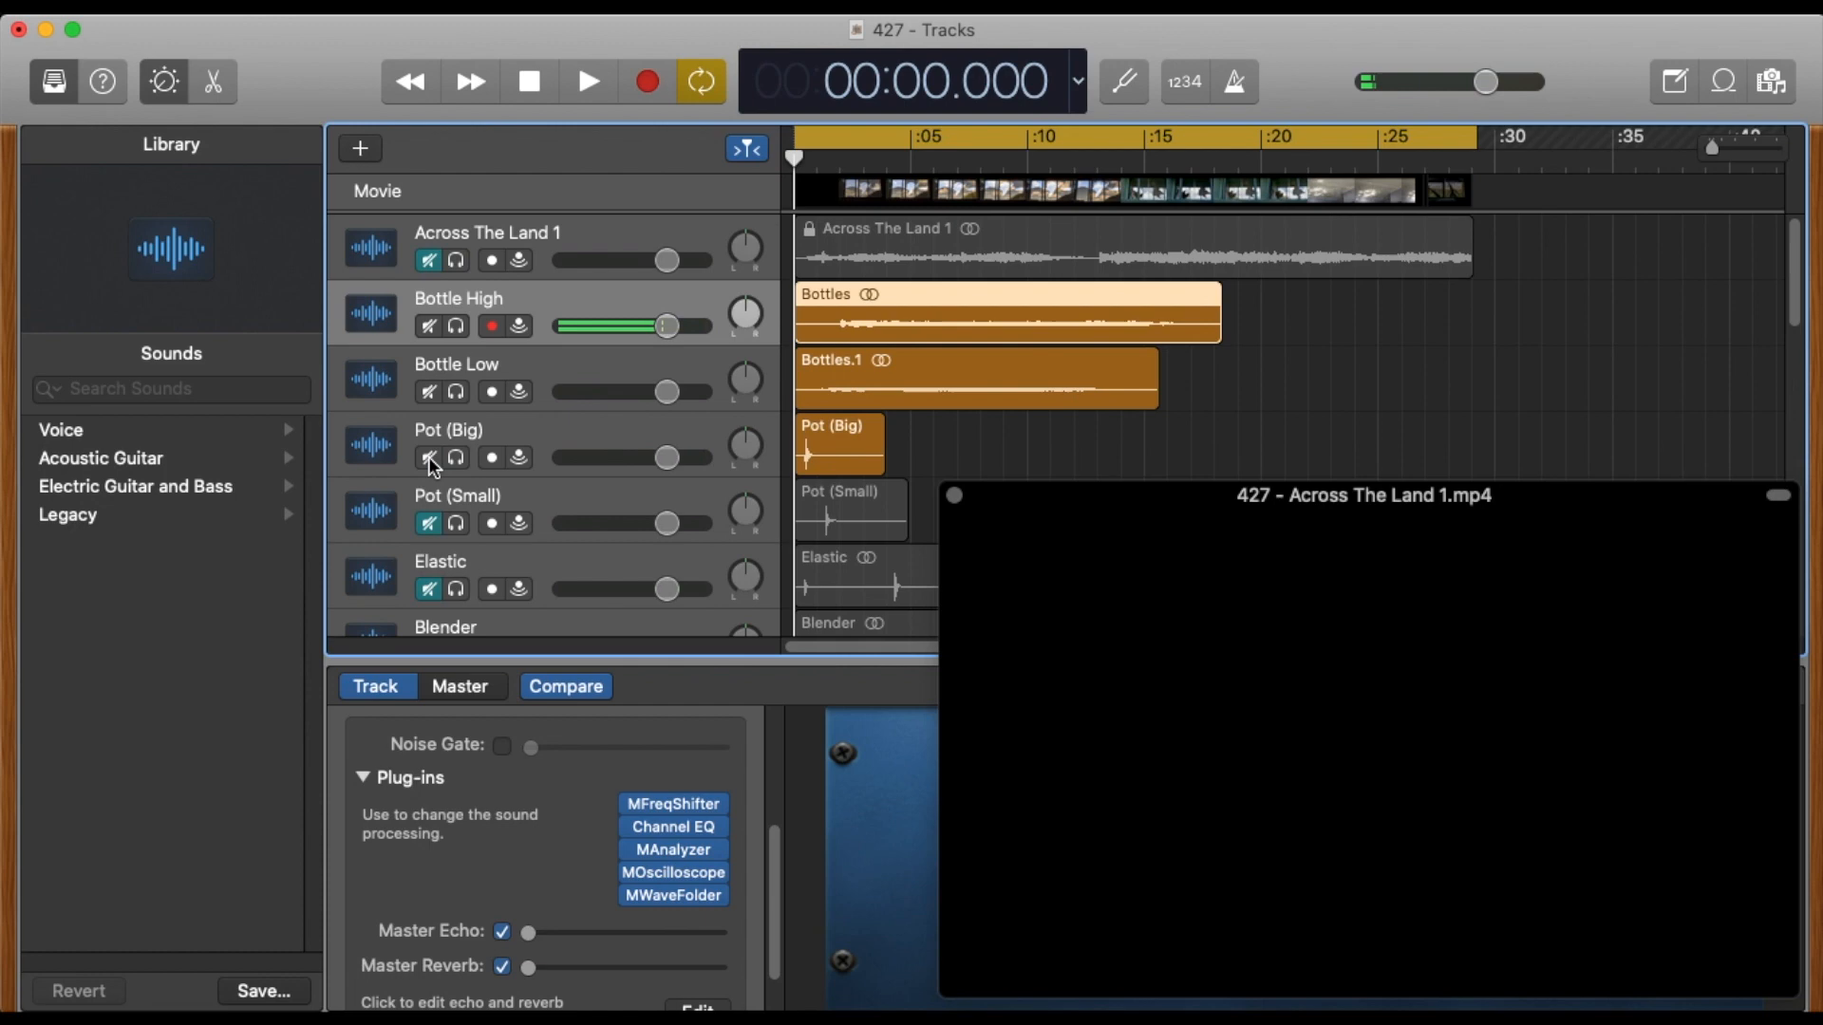
pyautogui.click(430, 521)
pyautogui.moveTo(842, 490); pyautogui.dragTo(907, 494)
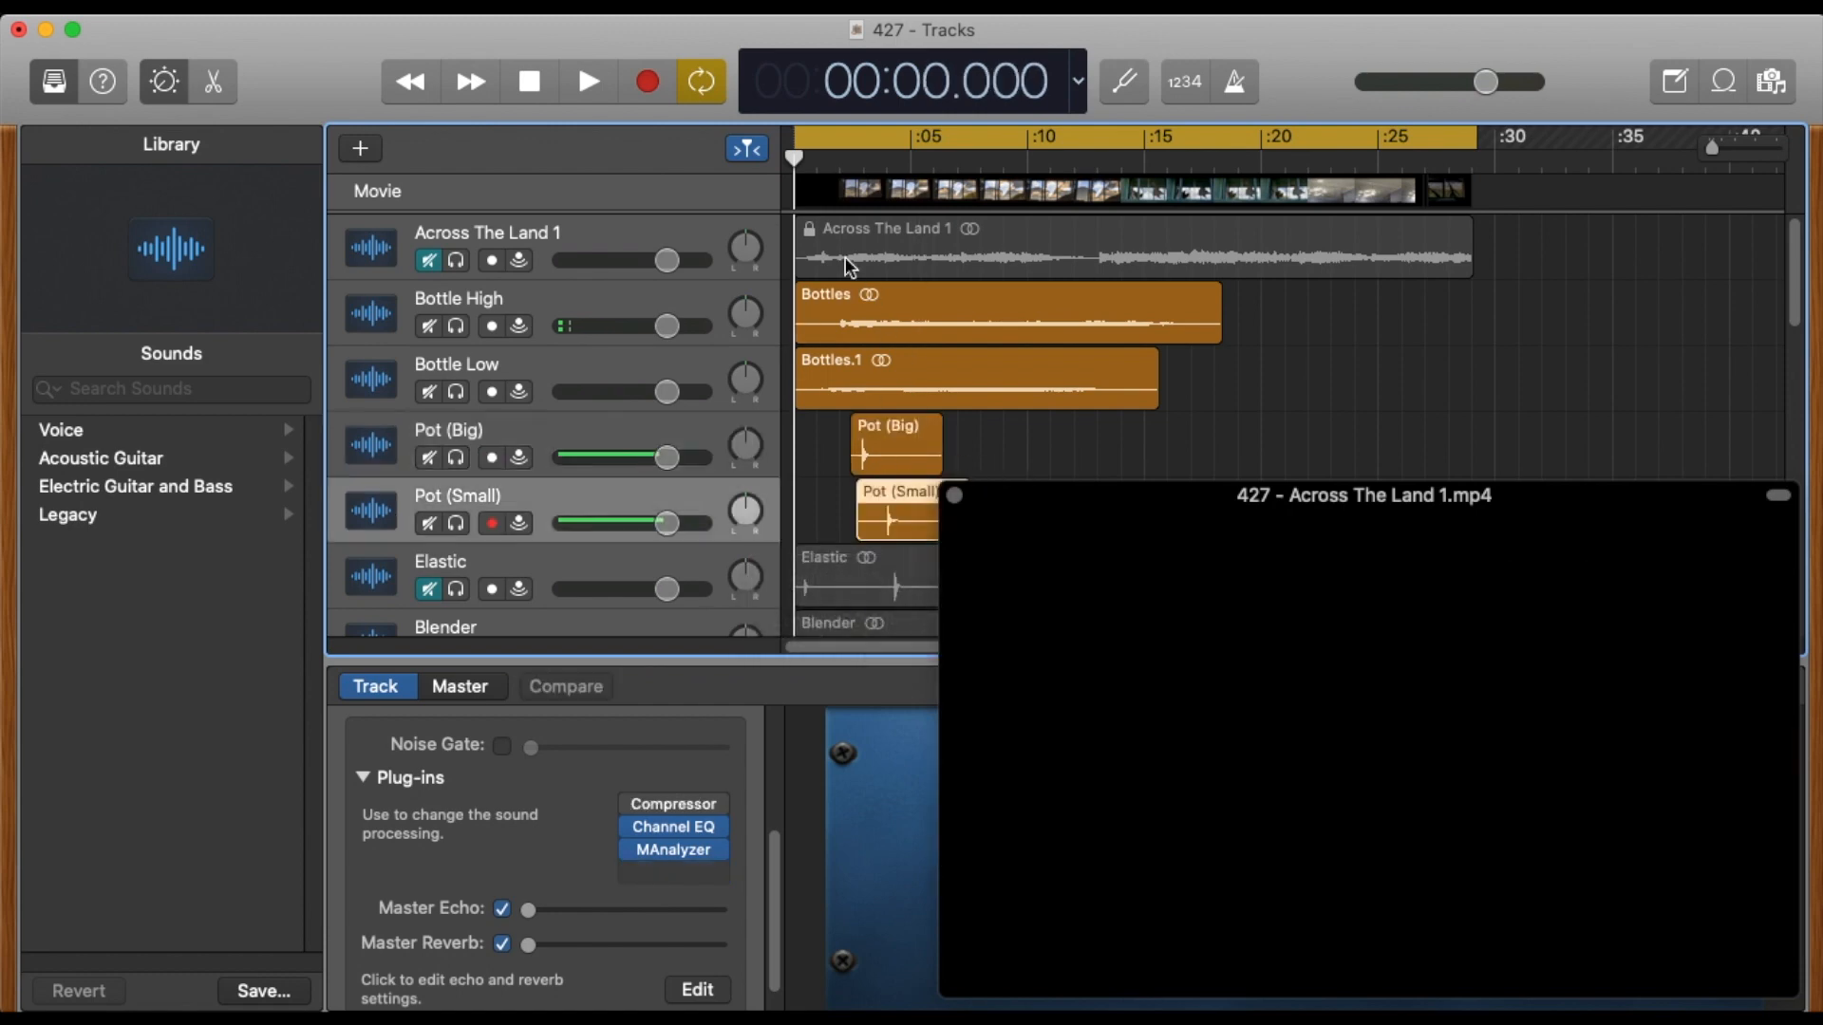
pyautogui.moveTo(818, 159); pyautogui.dragTo(765, 161)
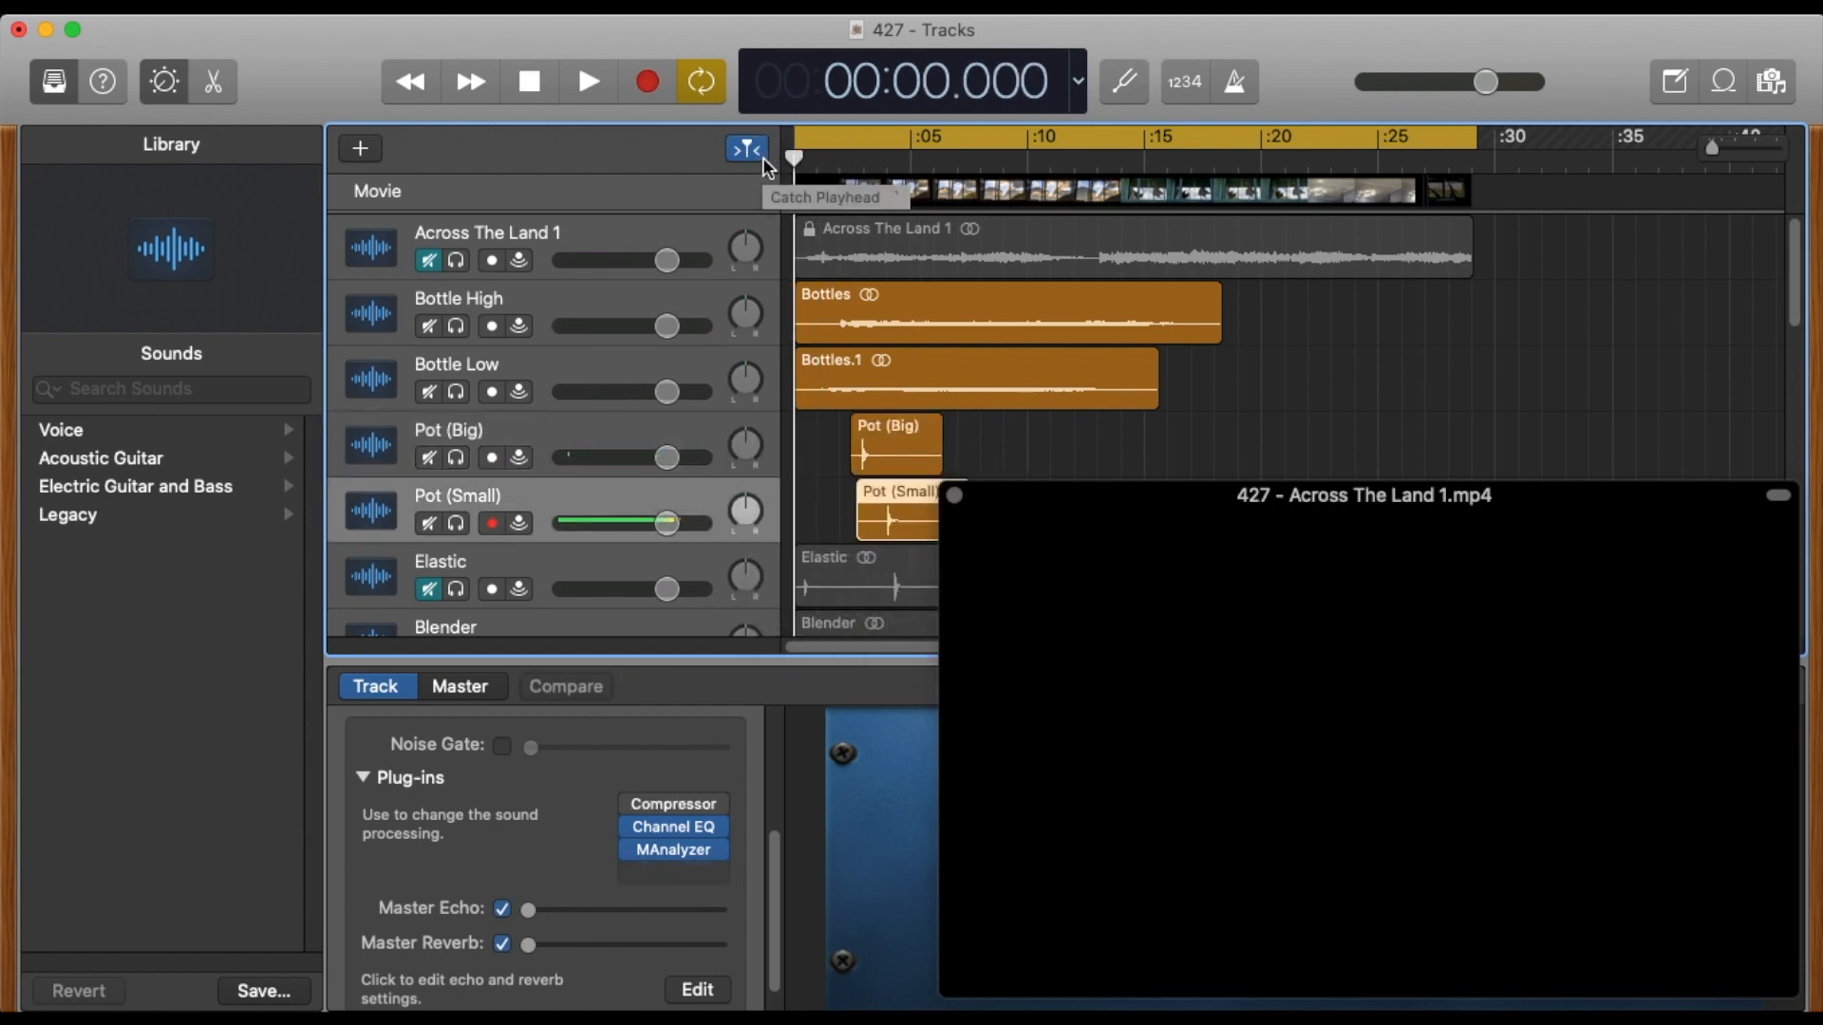
pyautogui.press('space')
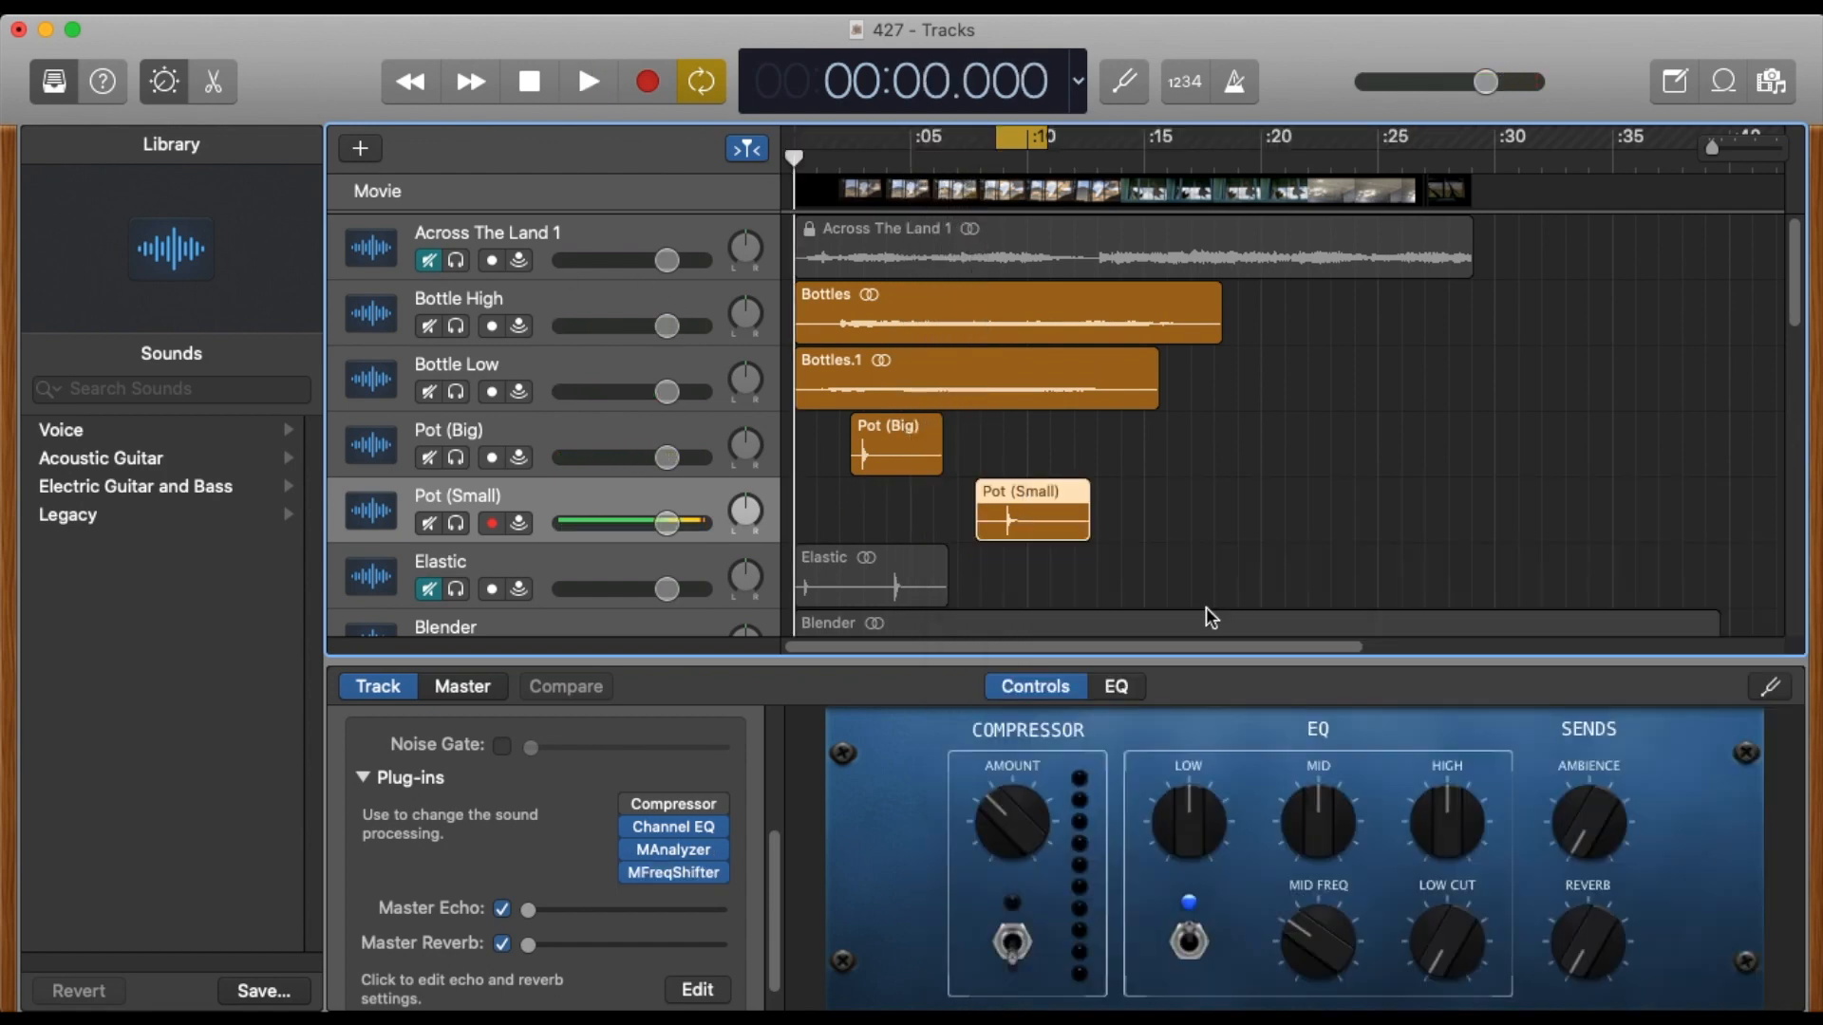
# Set MFreqShifter on Pot (Small) to a shift of -679.2 Hz with the Rectangle shape during cycled playback, and close the plug-in.
pyautogui.press('space')
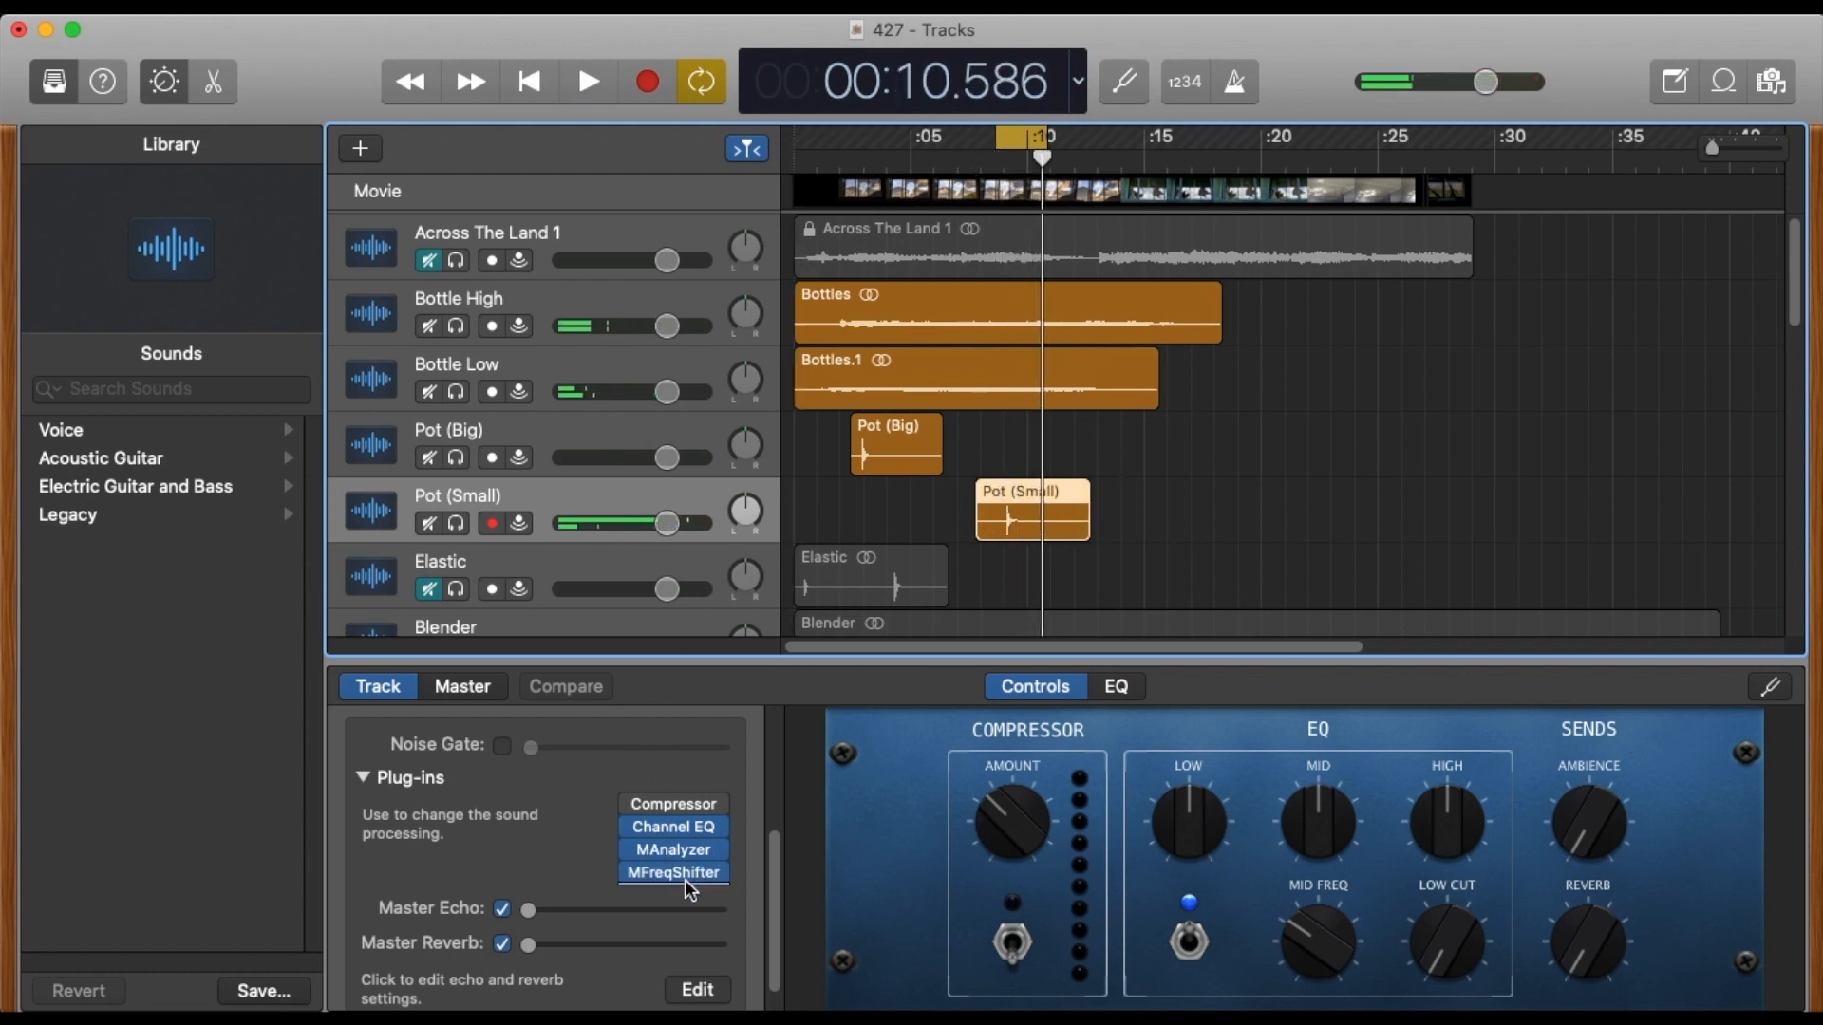
pyautogui.moveTo(681, 874)
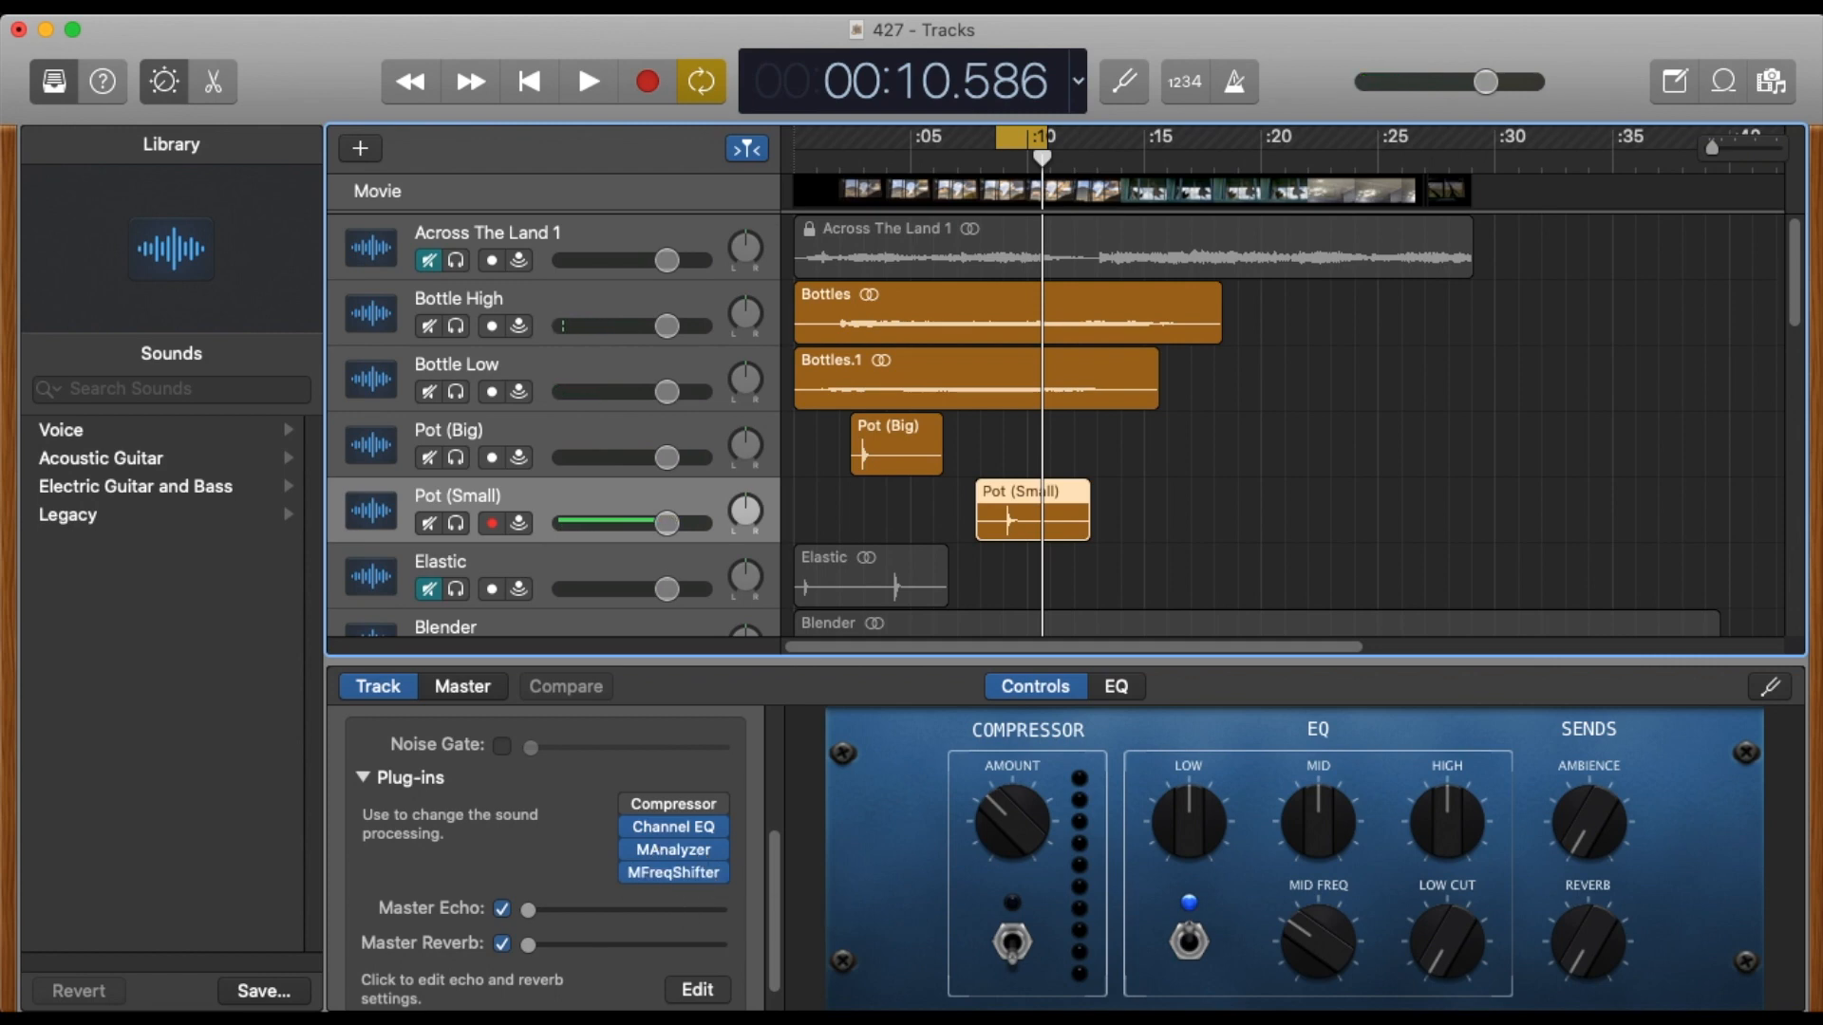
pyautogui.click(673, 873)
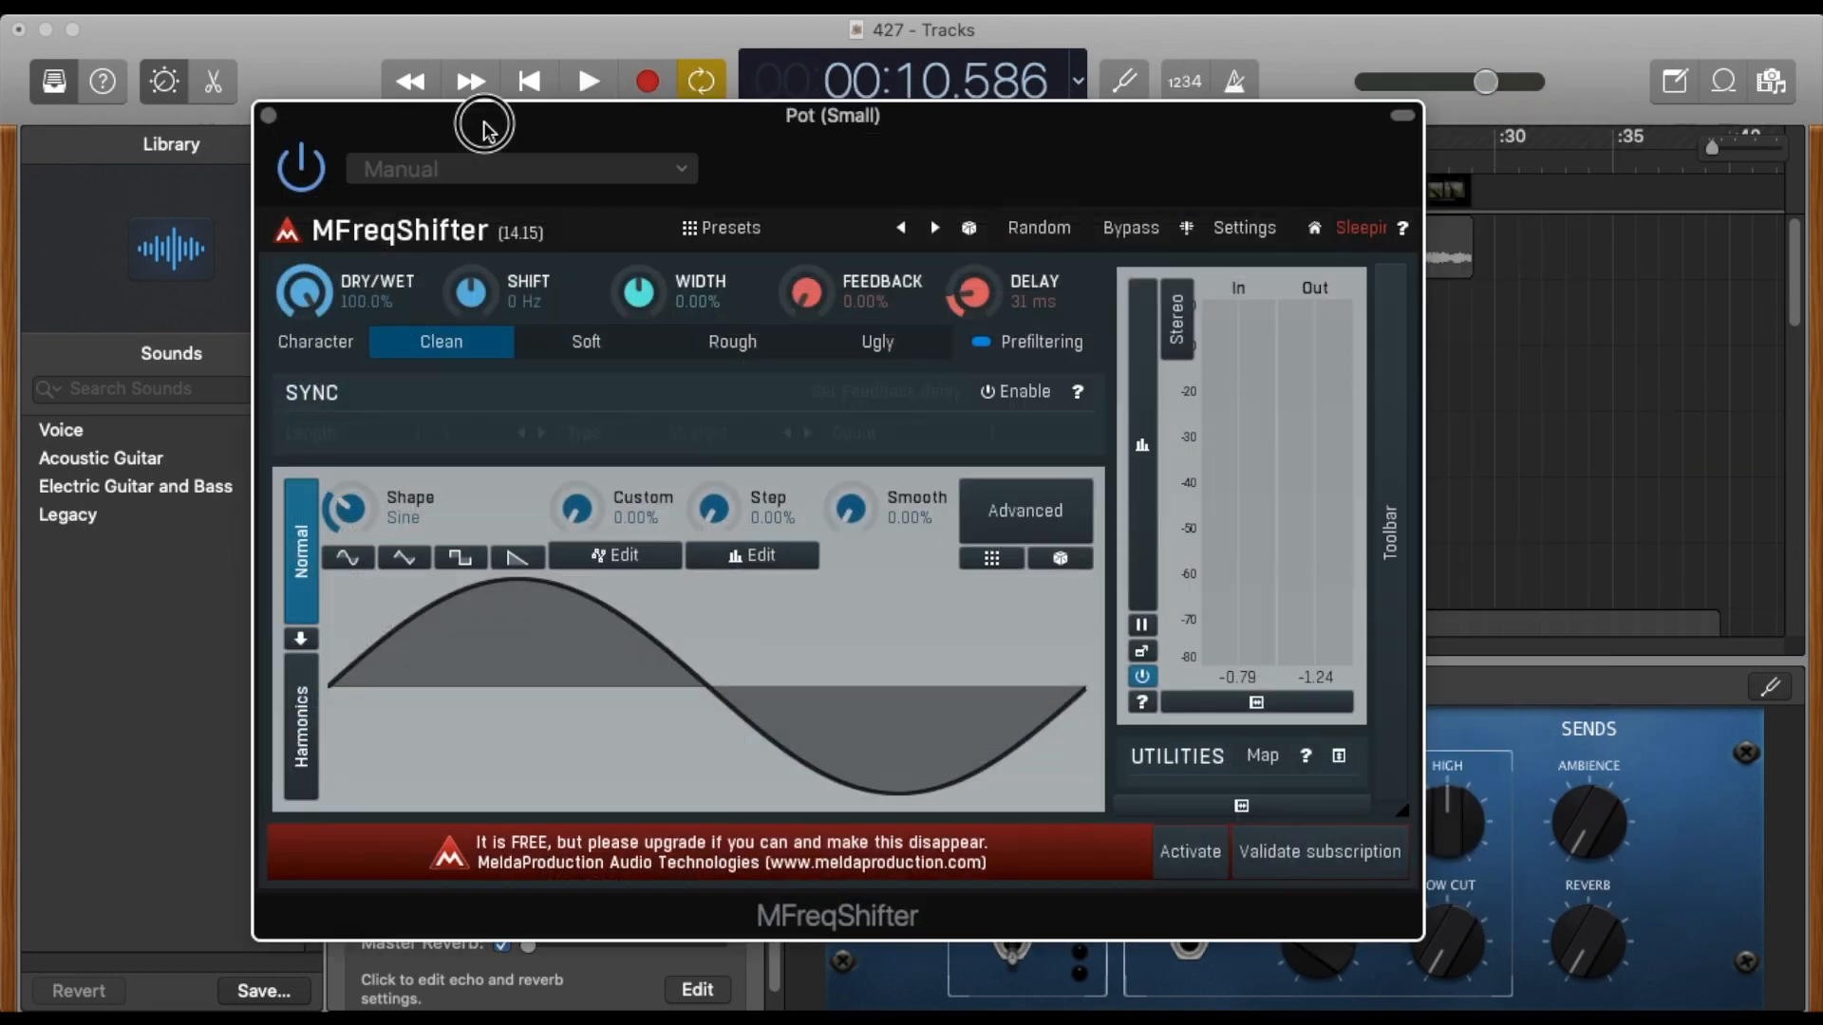
pyautogui.moveTo(480, 114); pyautogui.dragTo(744, 163)
pyautogui.press('space')
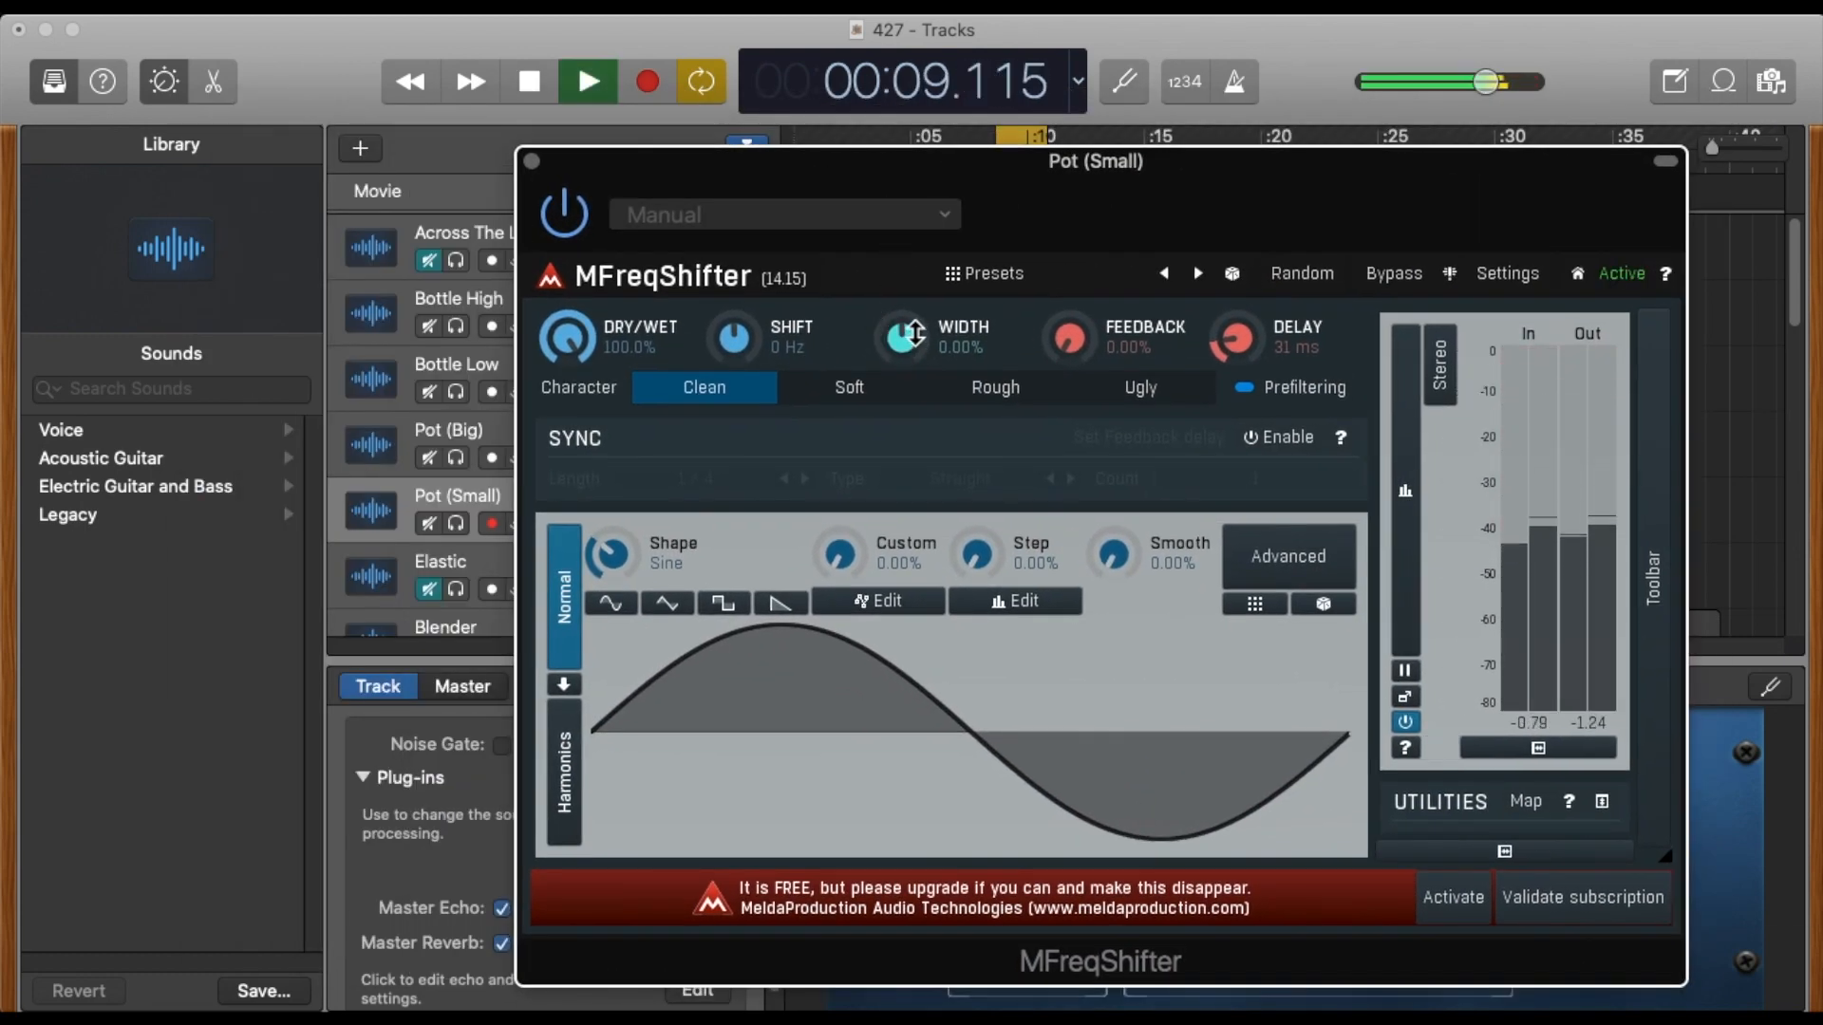
pyautogui.moveTo(737, 336); pyautogui.dragTo(739, 409)
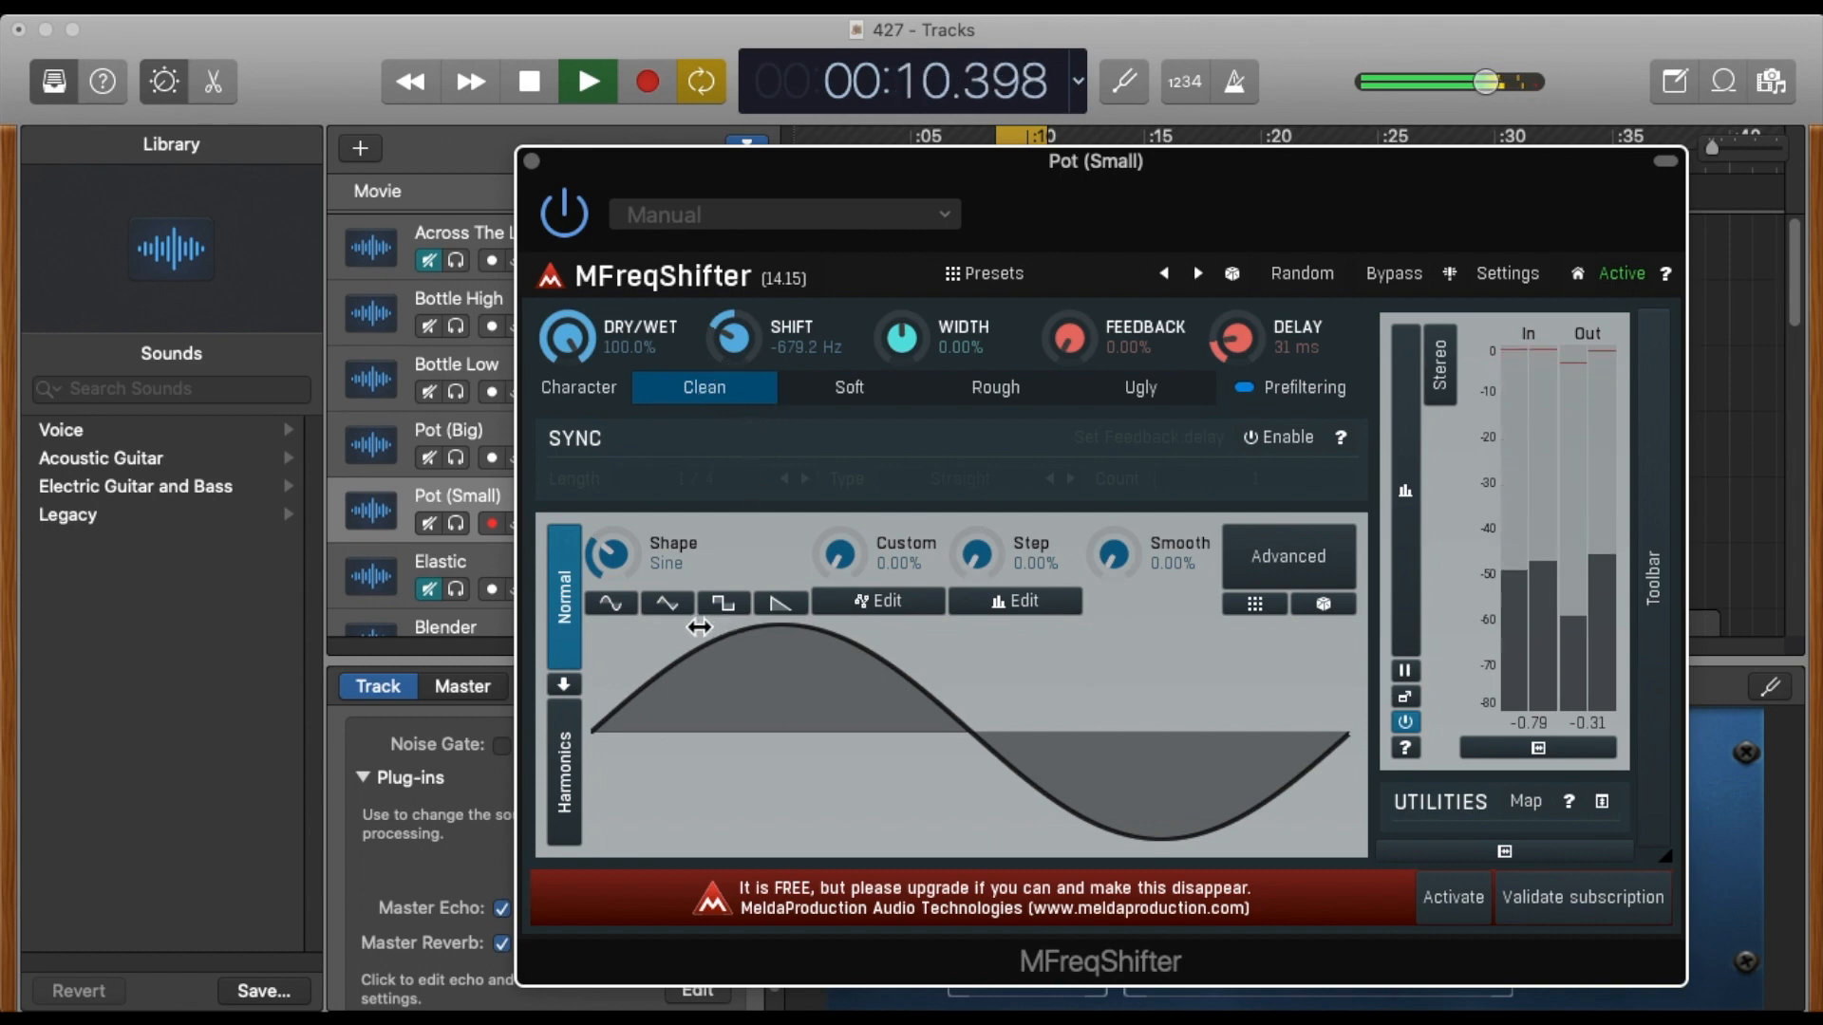
pyautogui.click(723, 605)
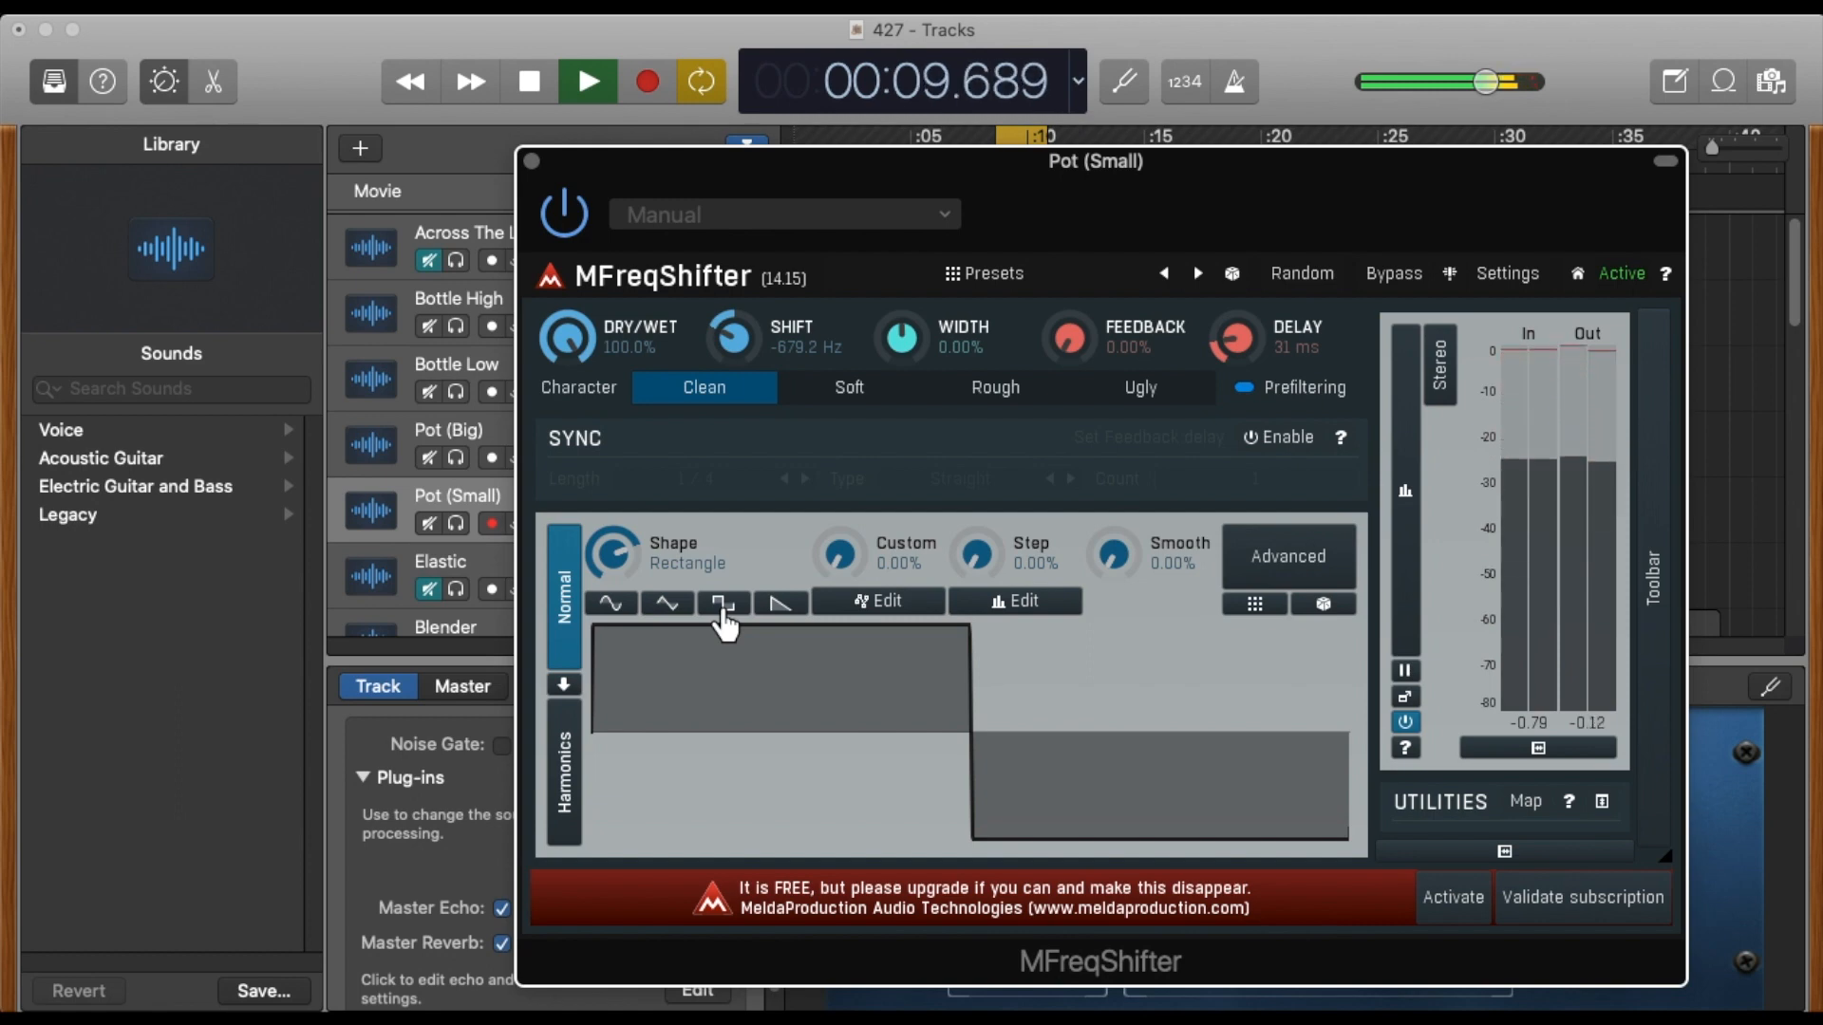
pyautogui.press('space')
pyautogui.click(531, 160)
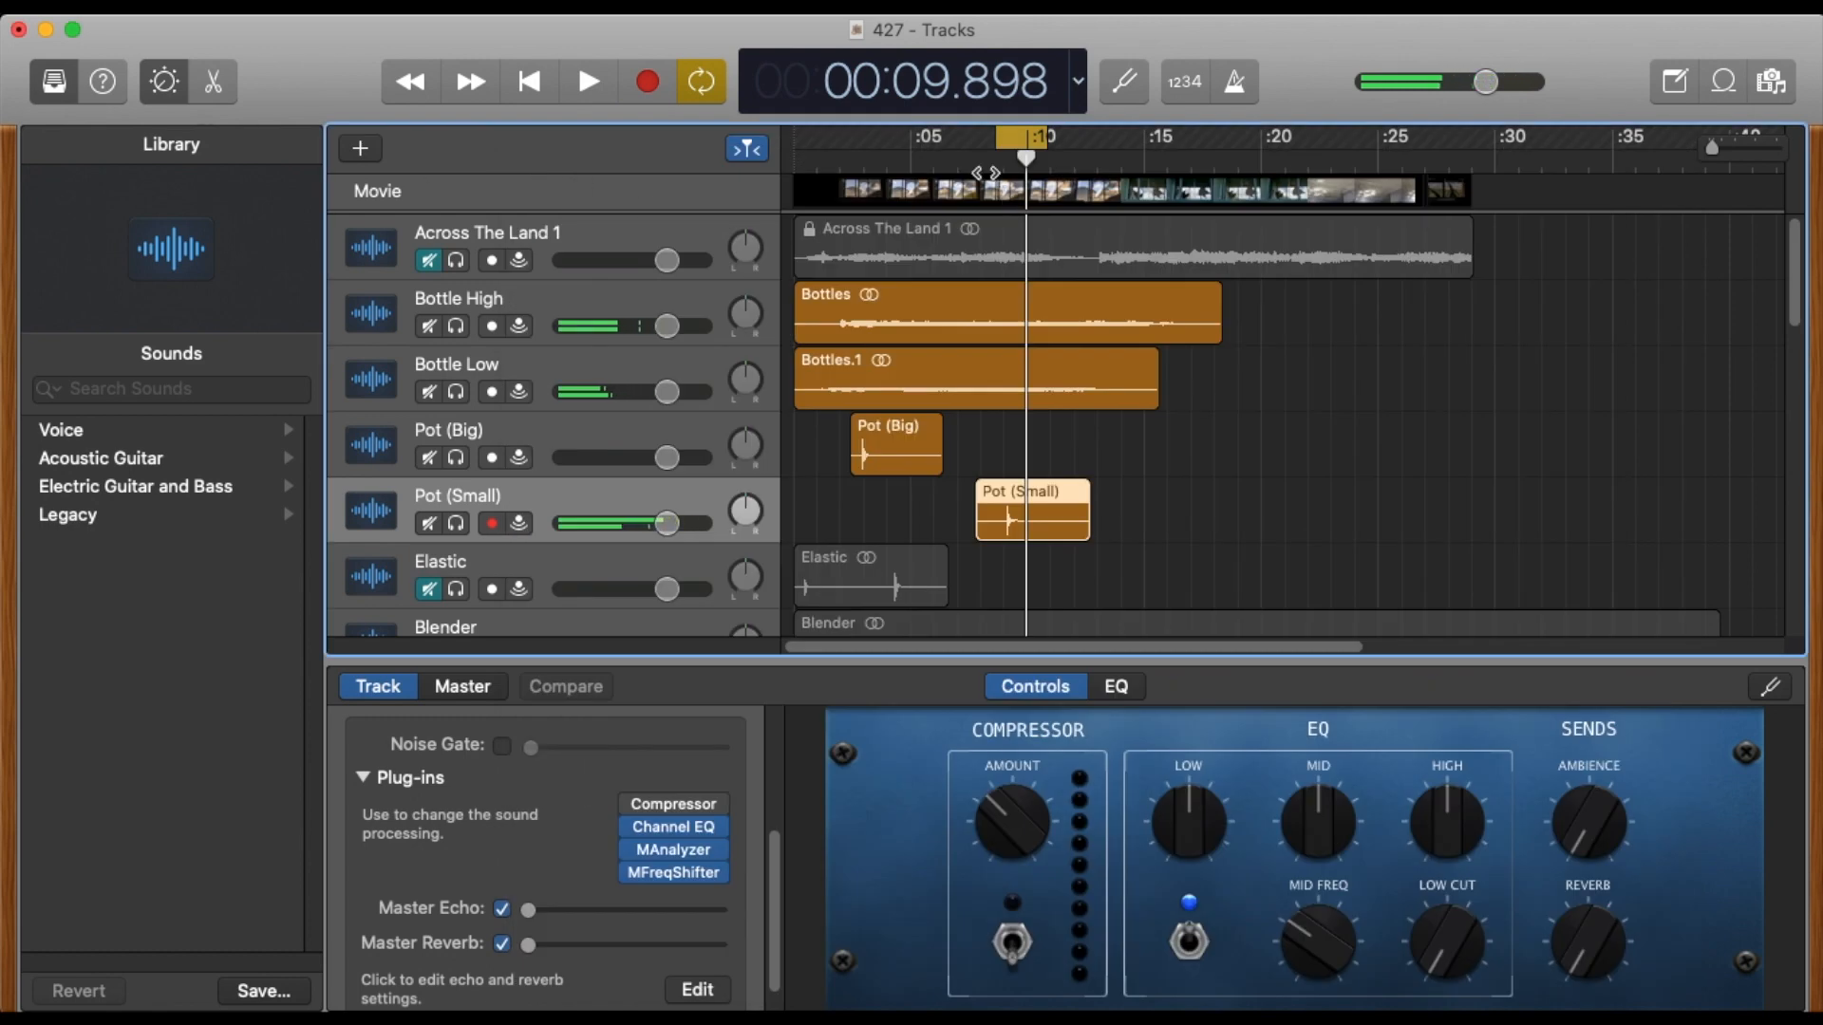
# Return the playhead to the start and extend the cycle range from 0 to about 29 s, covering the whole movie.
pyautogui.press('Return')
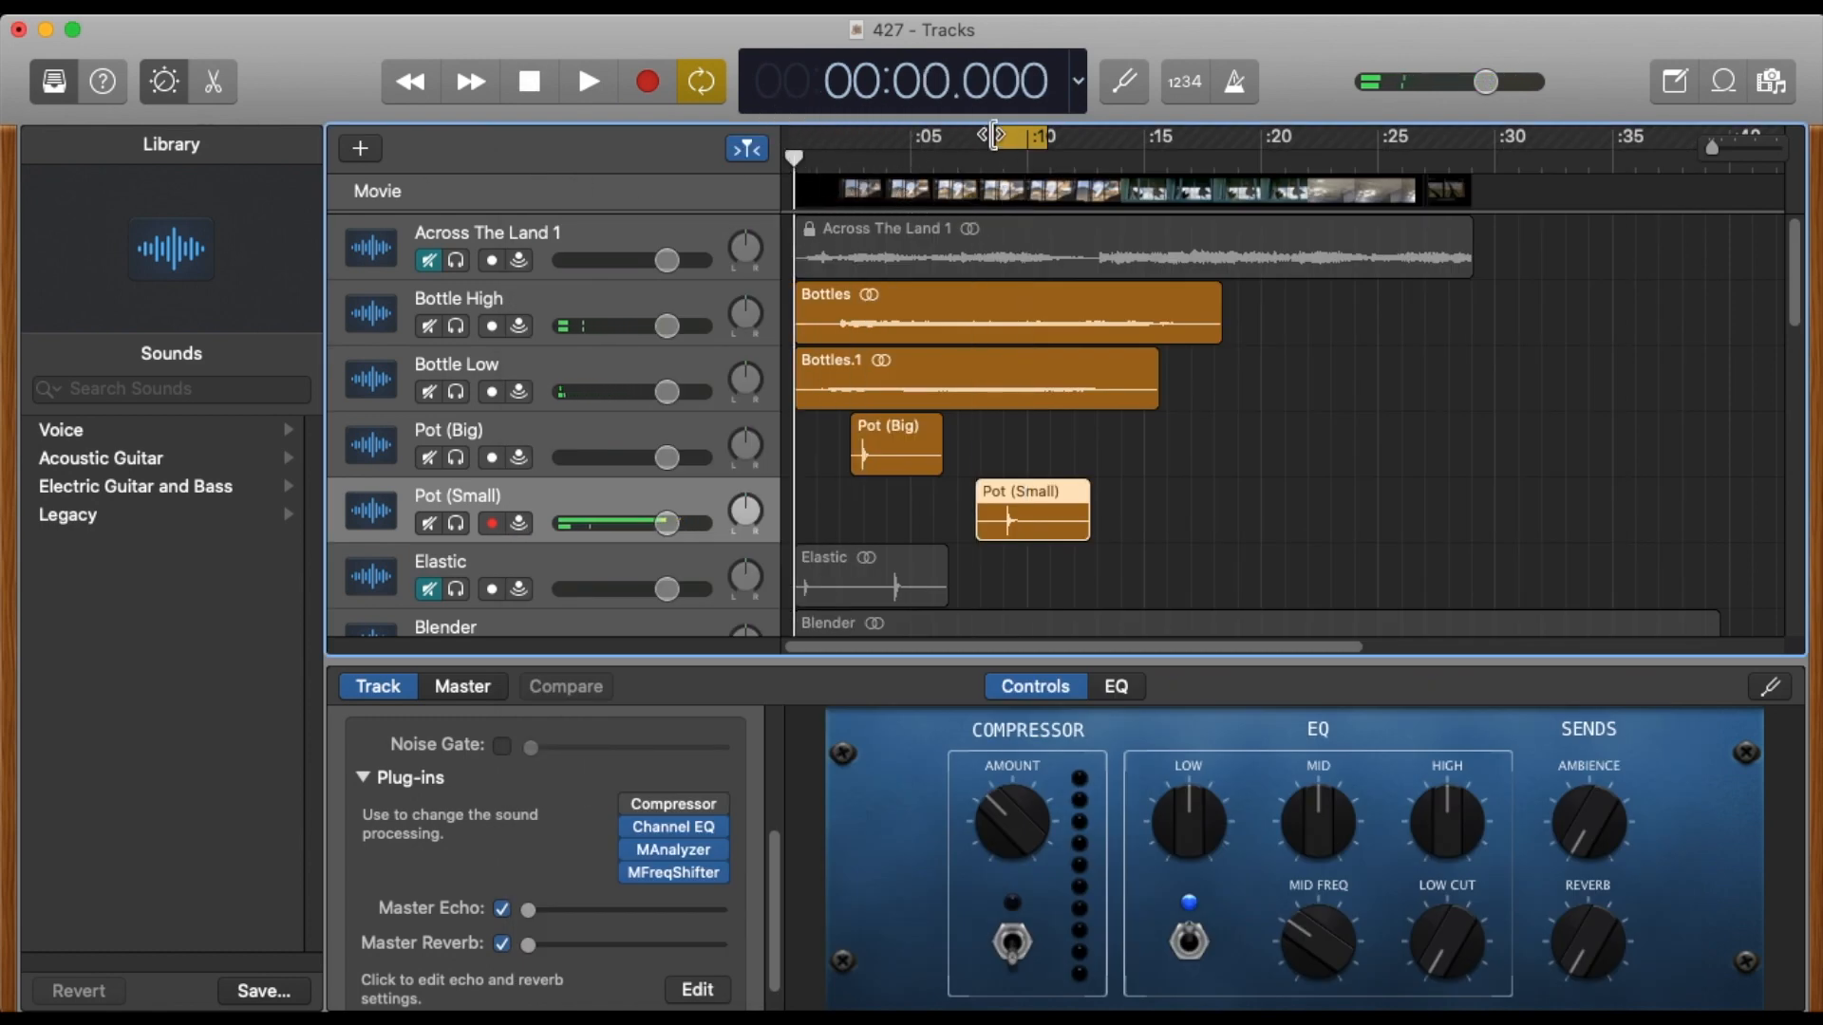
pyautogui.moveTo(993, 135); pyautogui.dragTo(759, 142)
pyautogui.moveTo(1050, 136); pyautogui.dragTo(1477, 143)
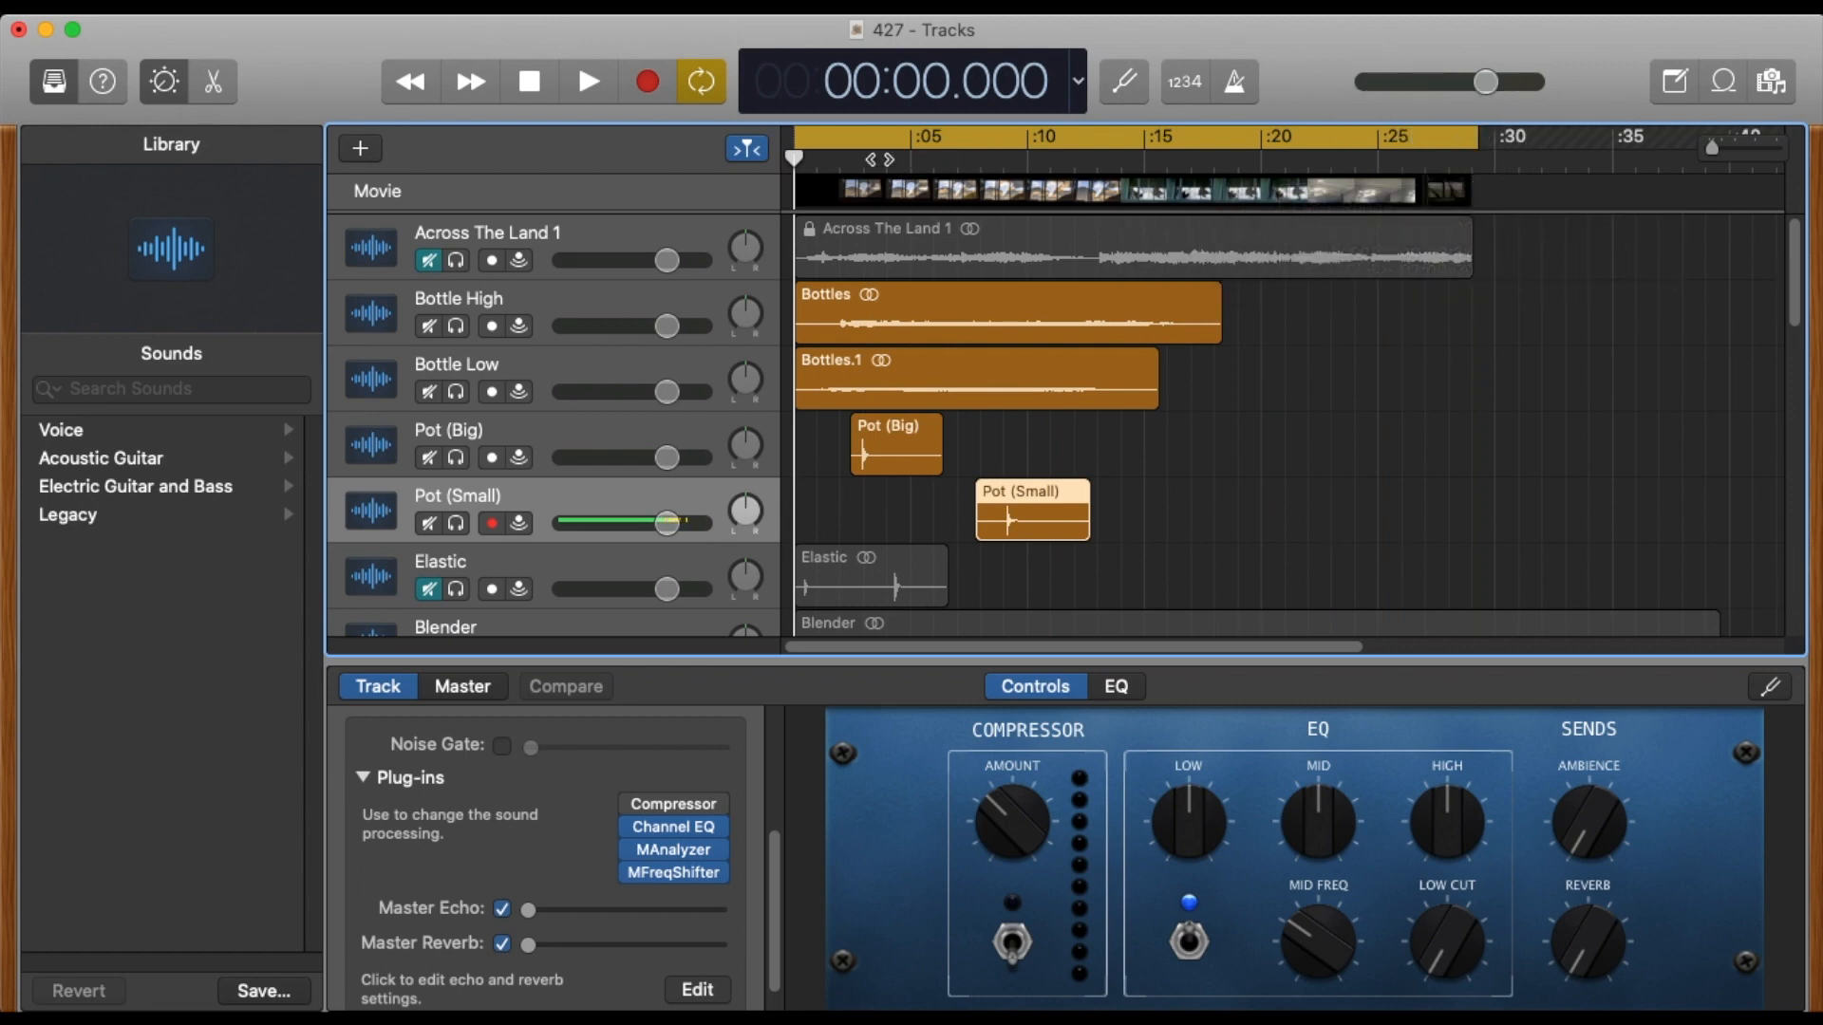
# Play the mix against the movie from the start to about 12 s, and move the movie window off the tracks.
pyautogui.press('space')
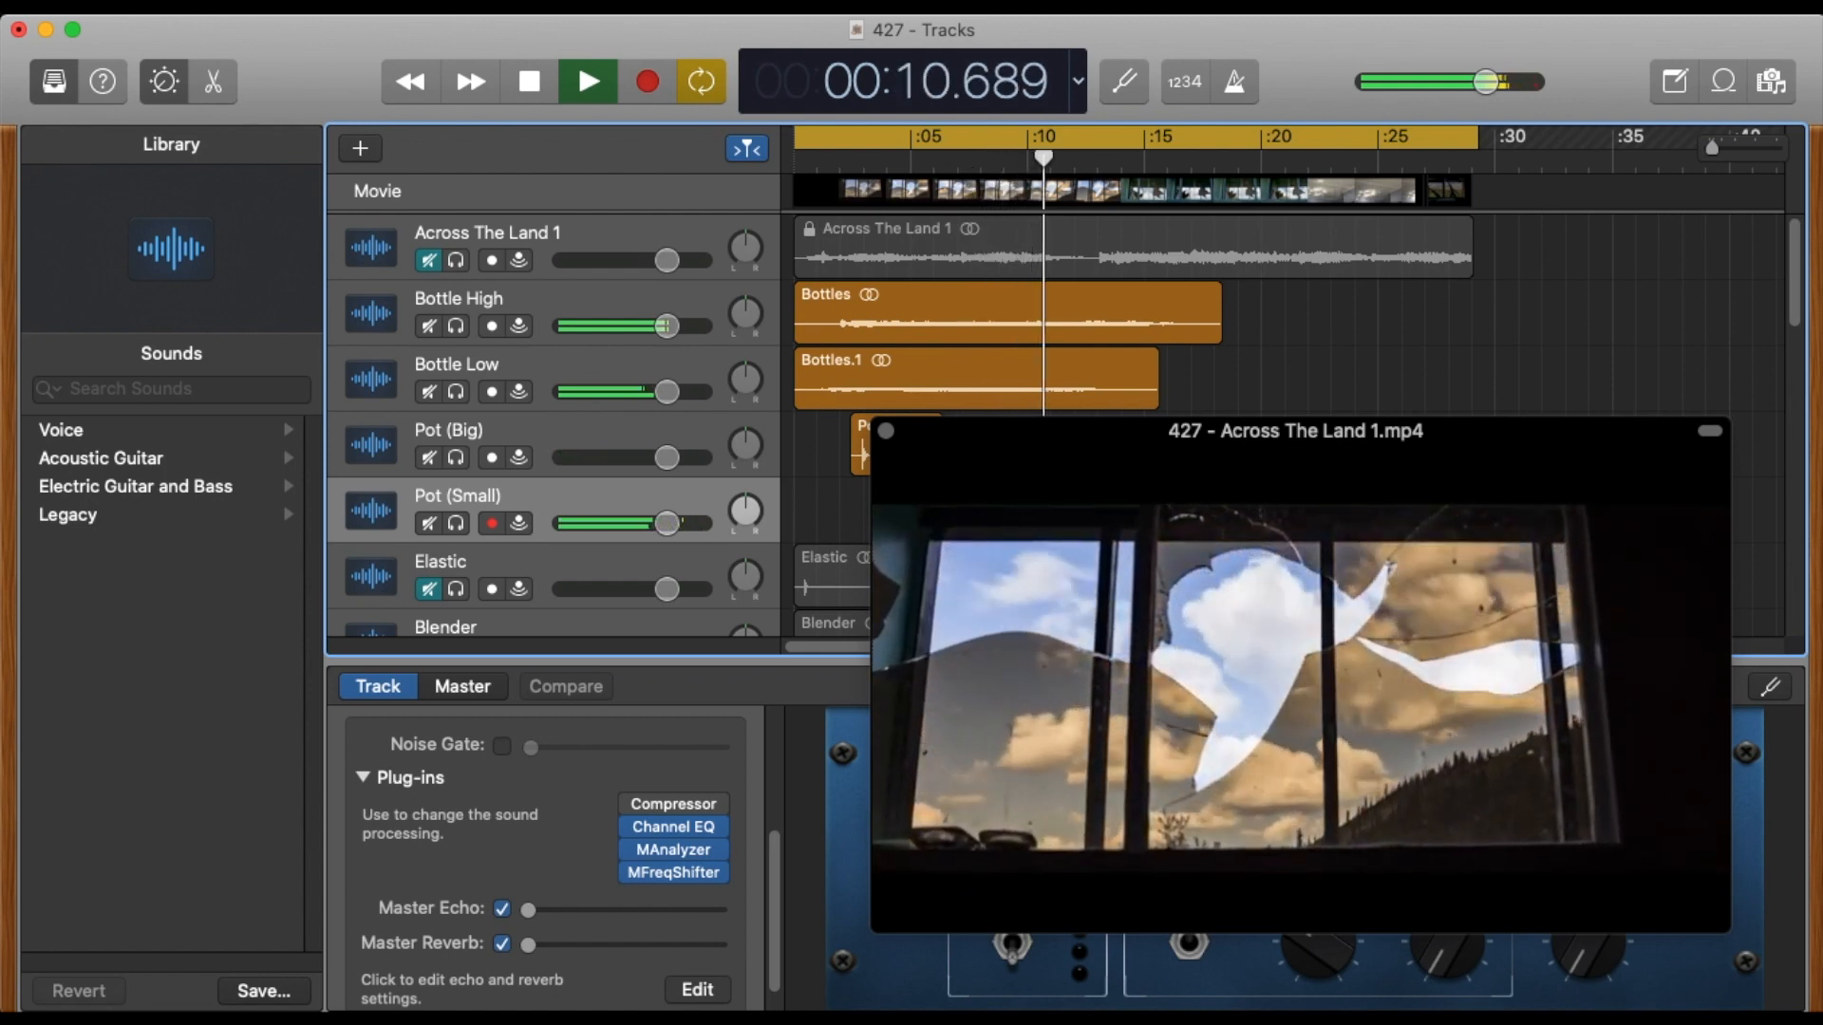
pyautogui.press('space')
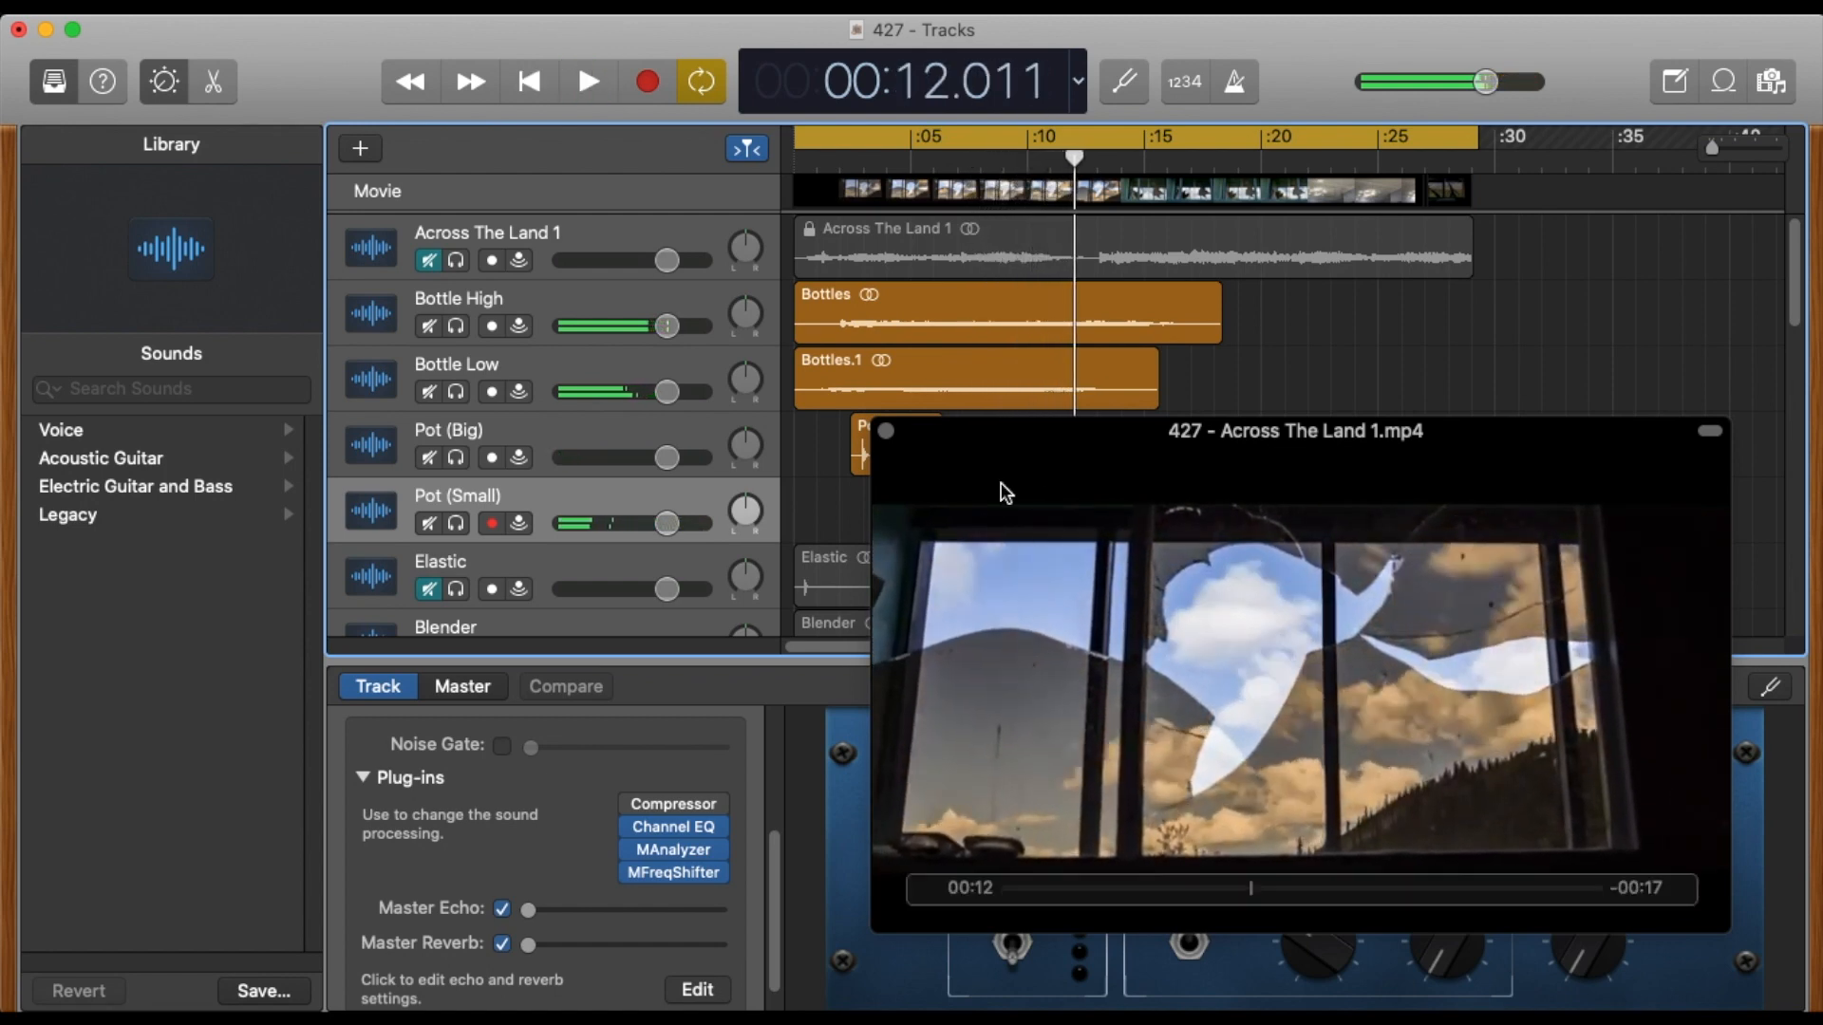
pyautogui.moveTo(1037, 430); pyautogui.dragTo(1822, 418)
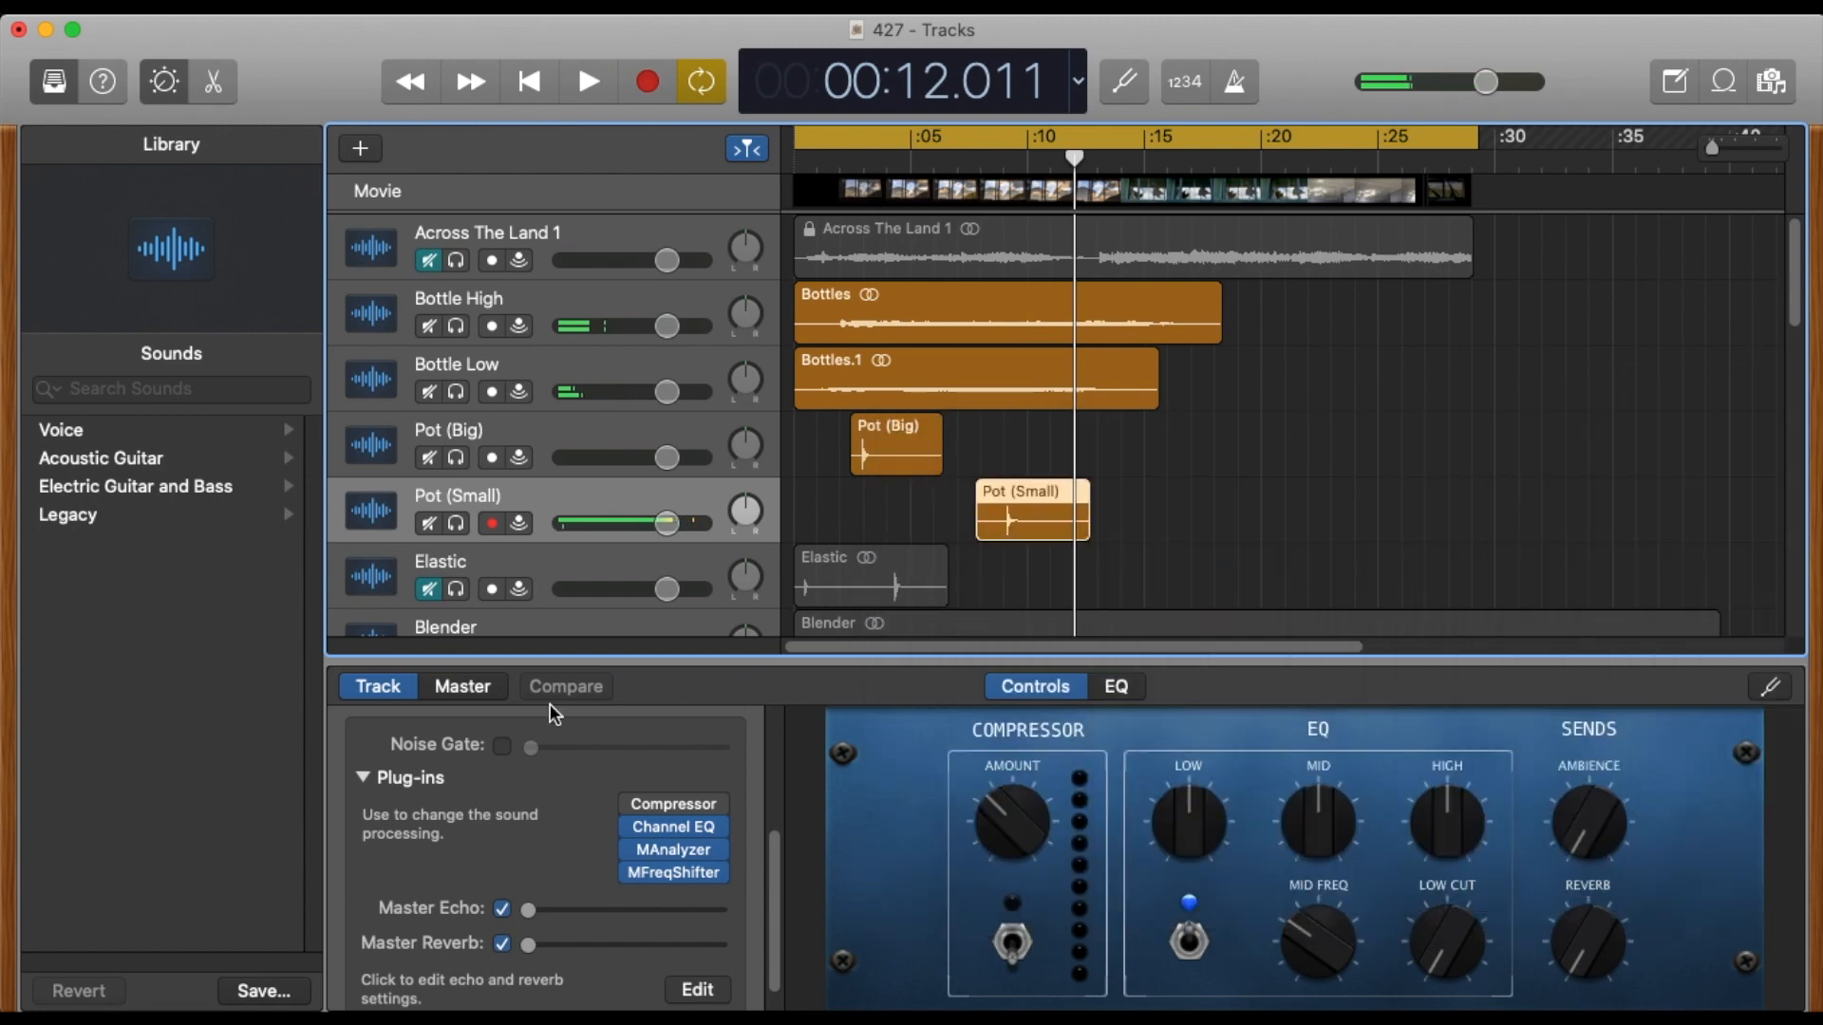
# Open MFreqShifter on Pot (Small), consult the frequency cheat sheet in Preview, and return to GarageBand to close the plug-in.
pyautogui.click(679, 874)
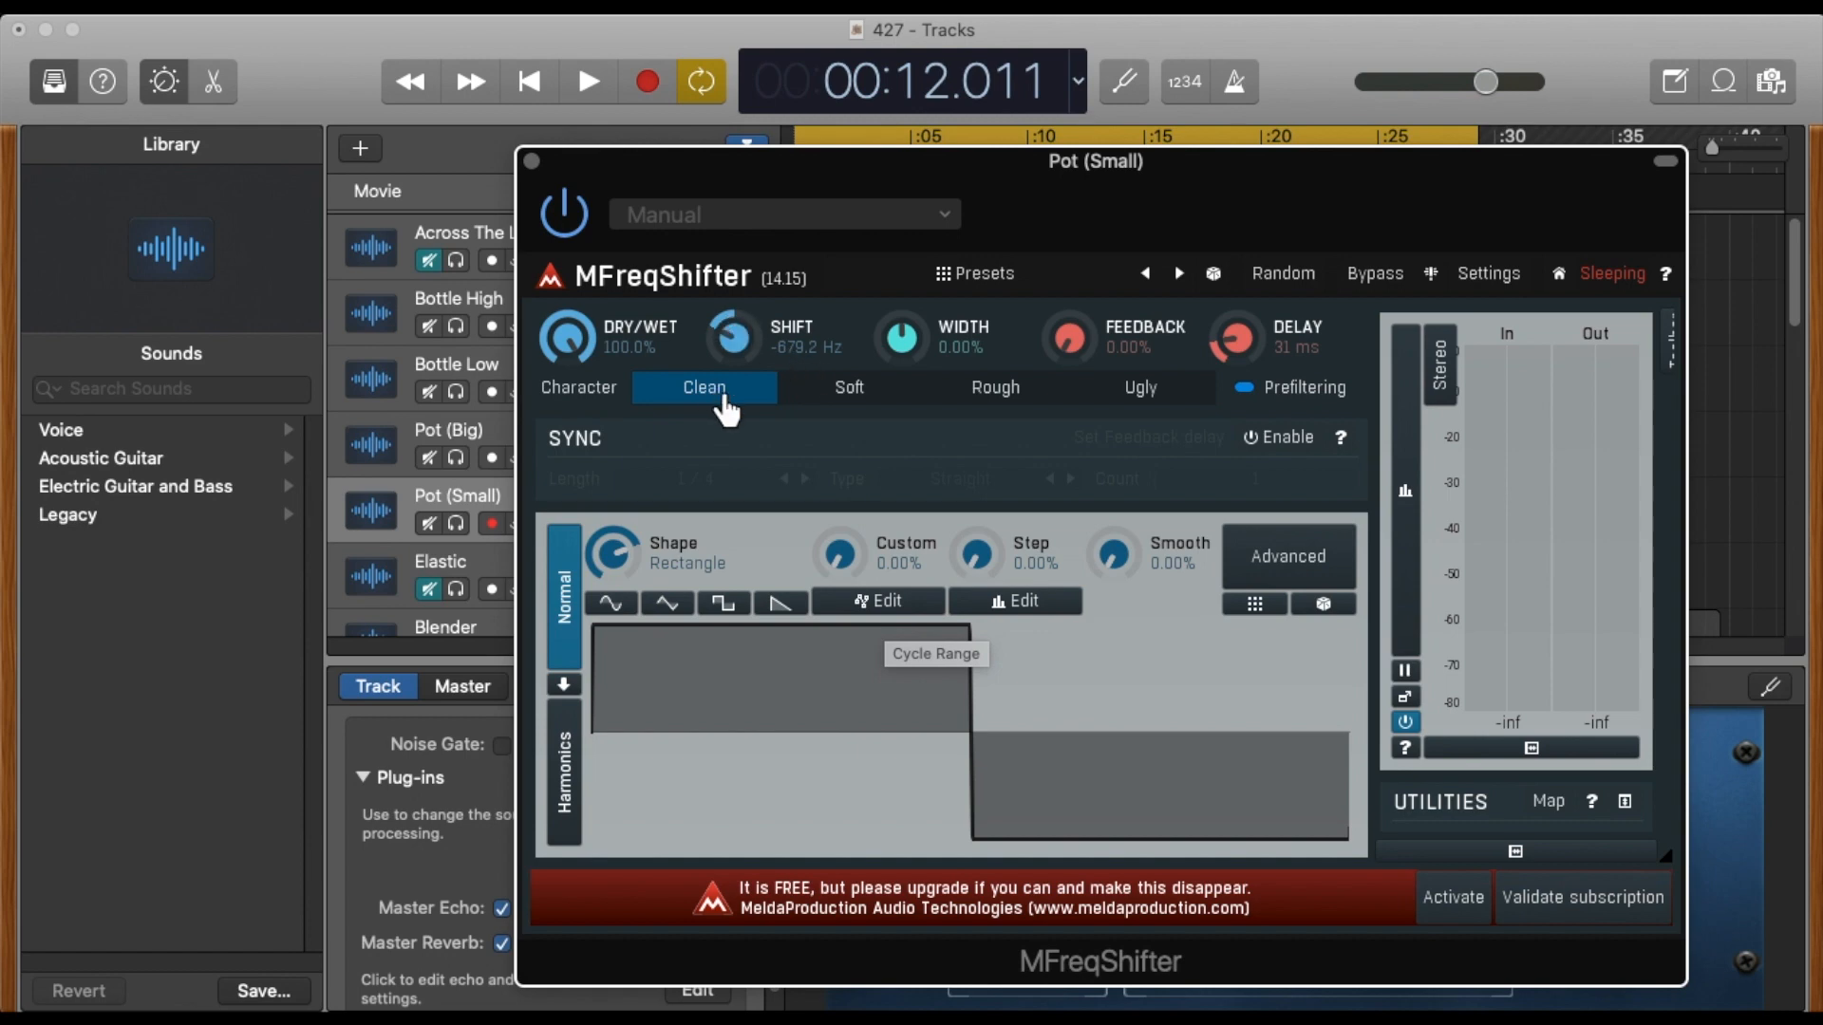
pyautogui.press('super+Tab')
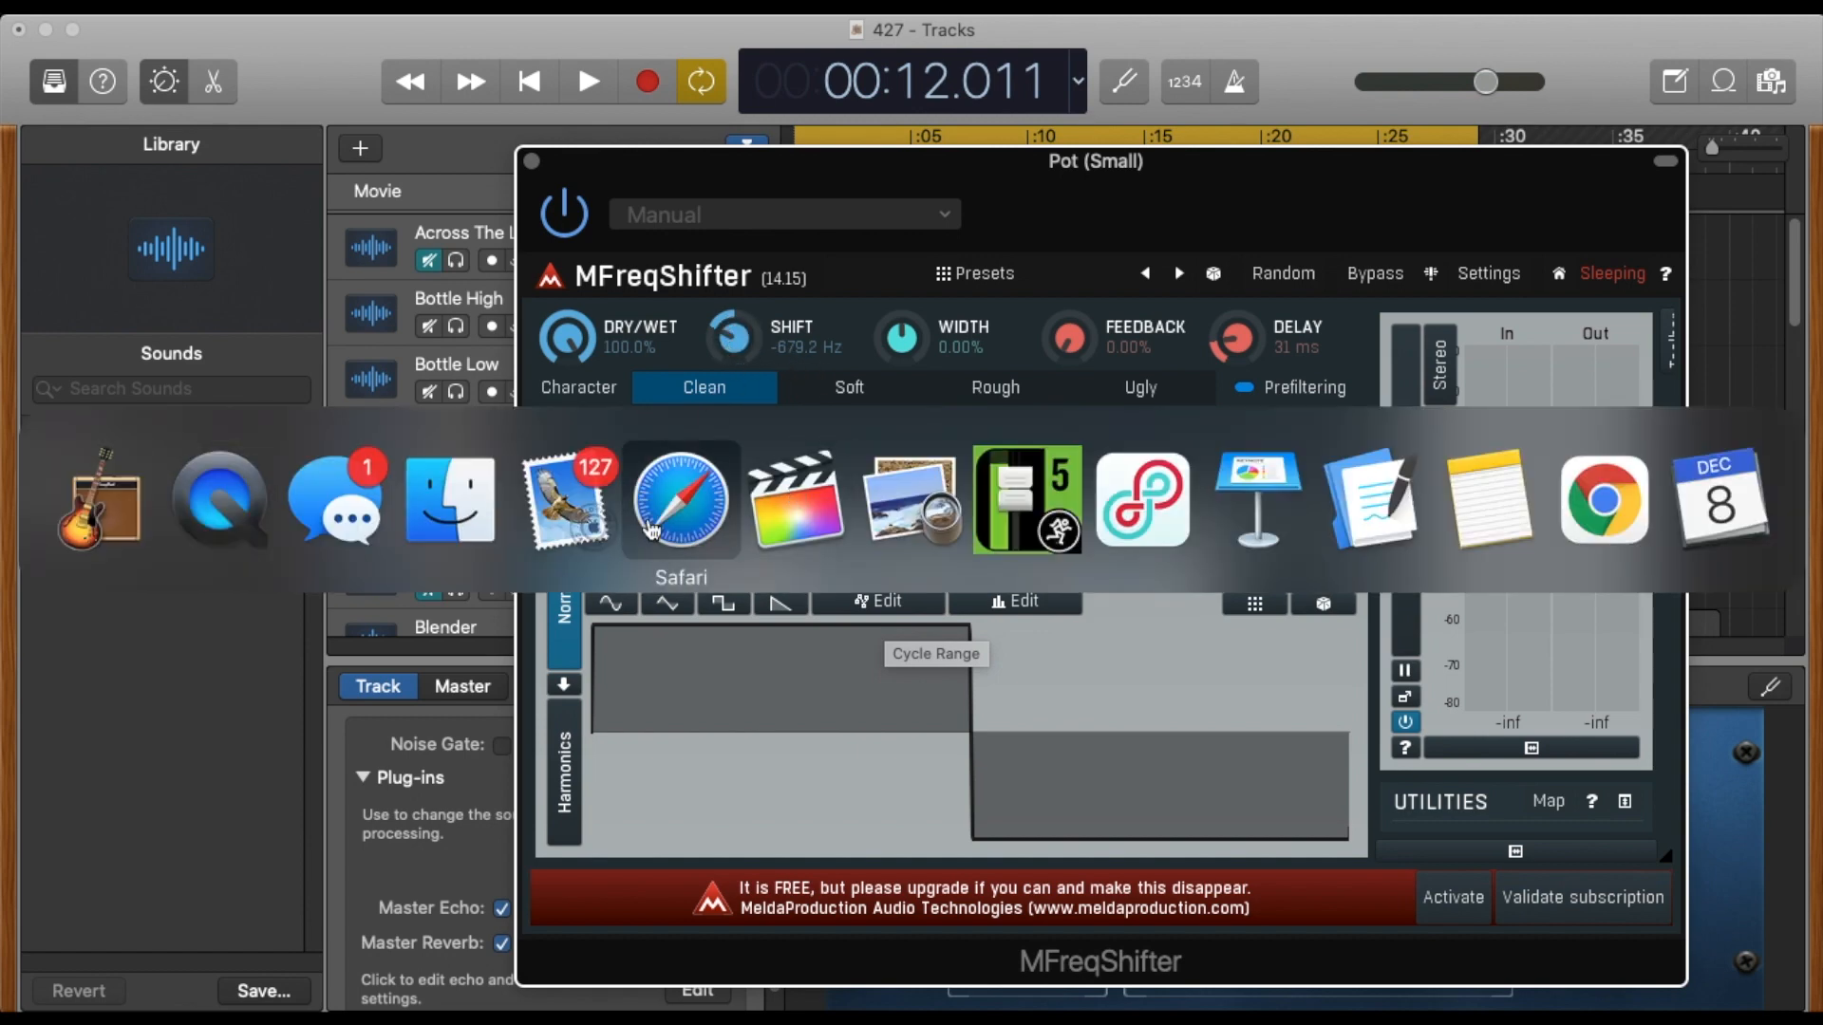
pyautogui.press('super+Tab')
pyautogui.press('super+Tab')
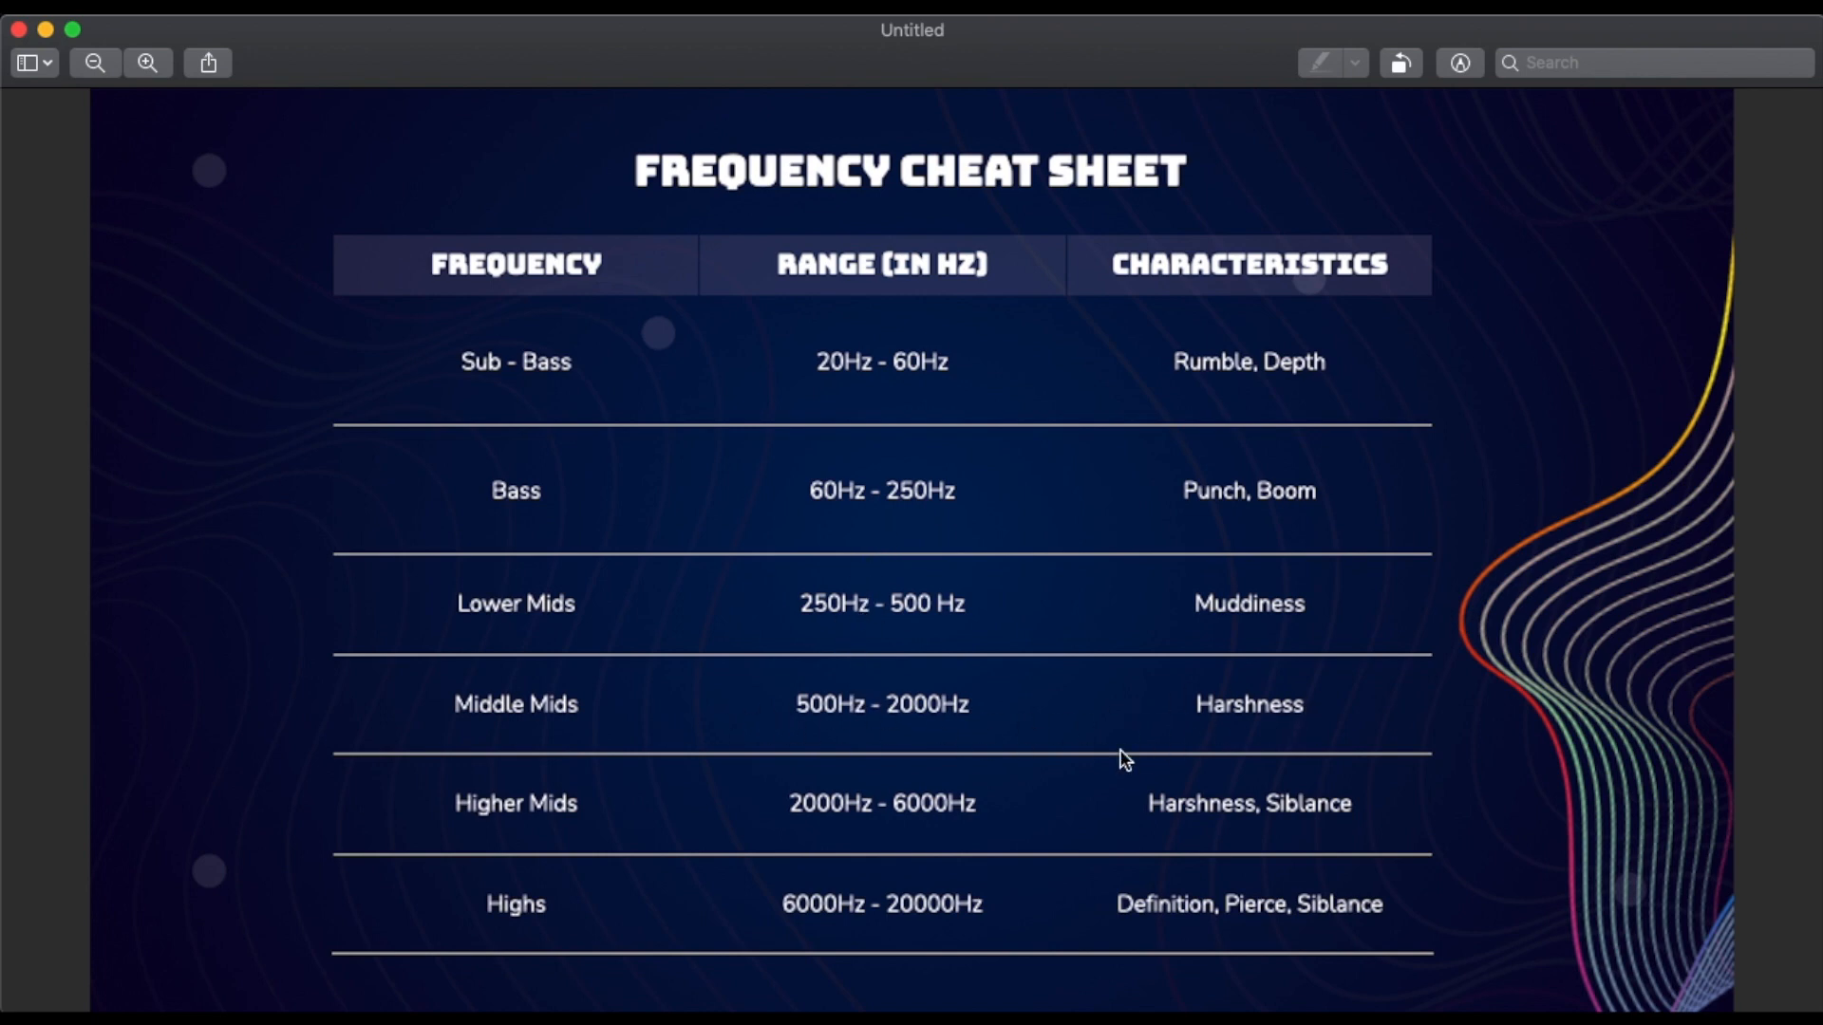
pyautogui.press('super+Tab')
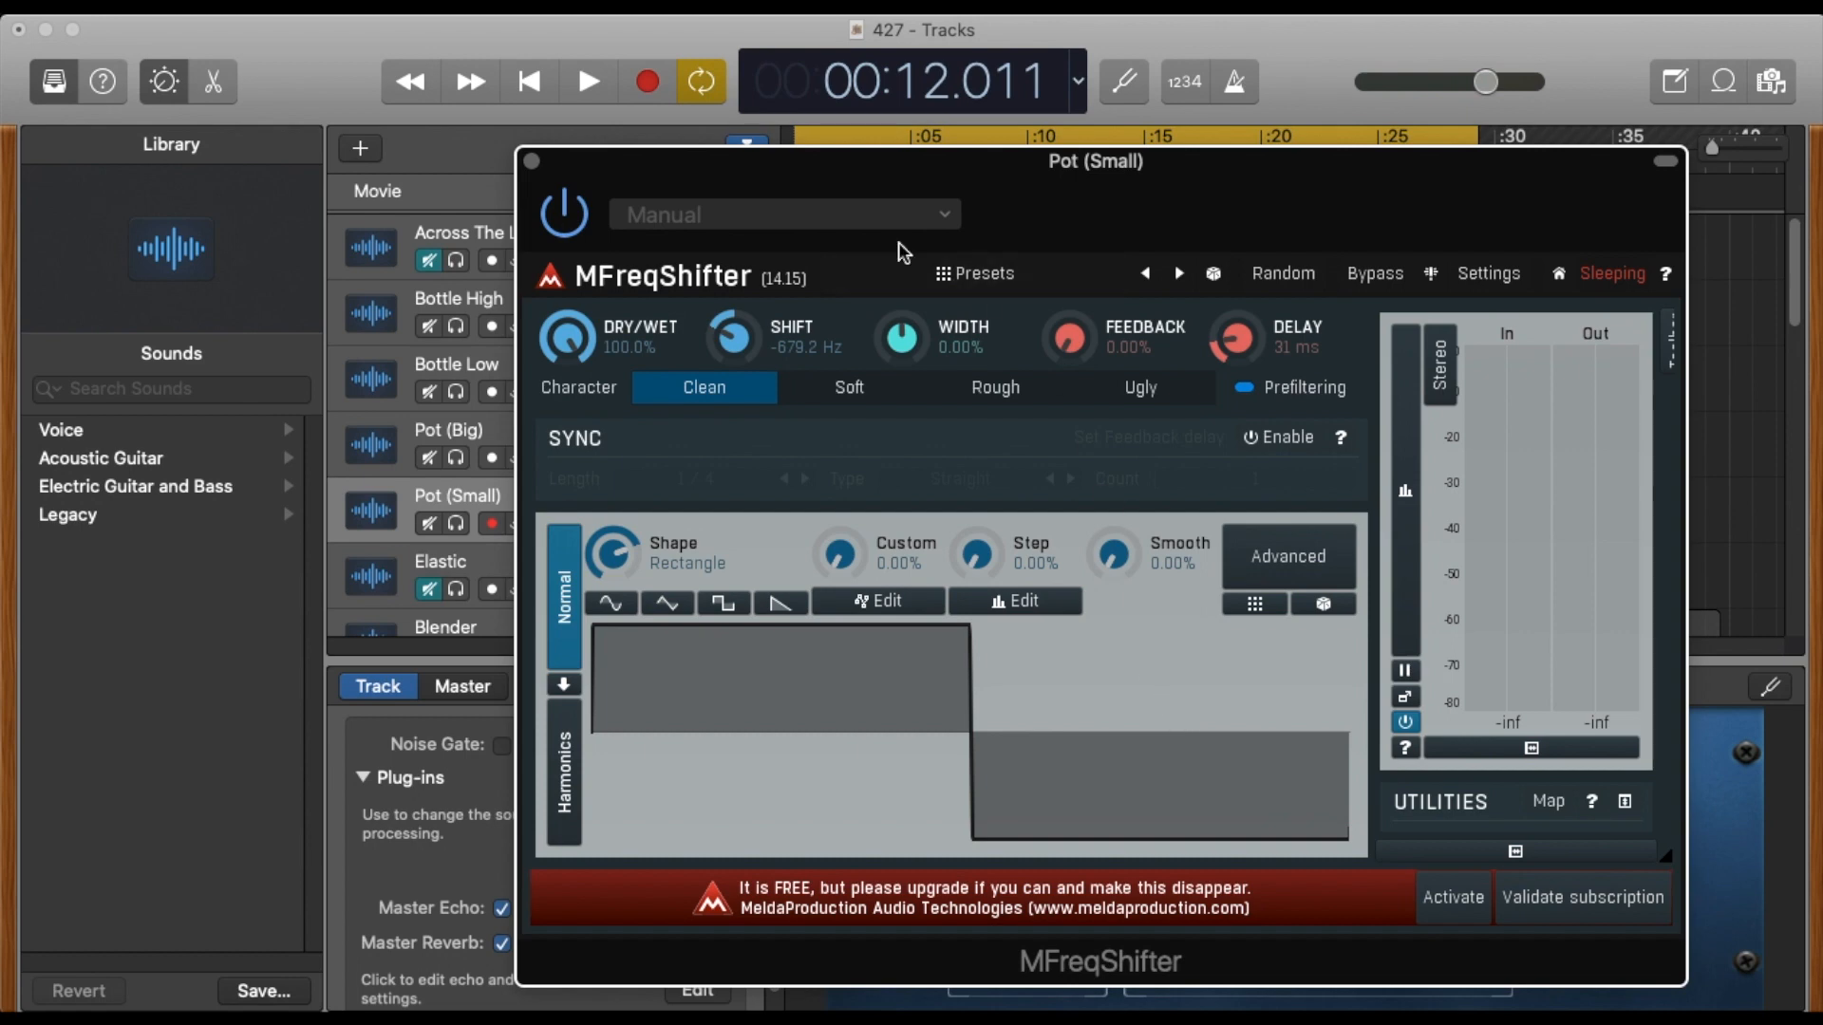
pyautogui.click(532, 162)
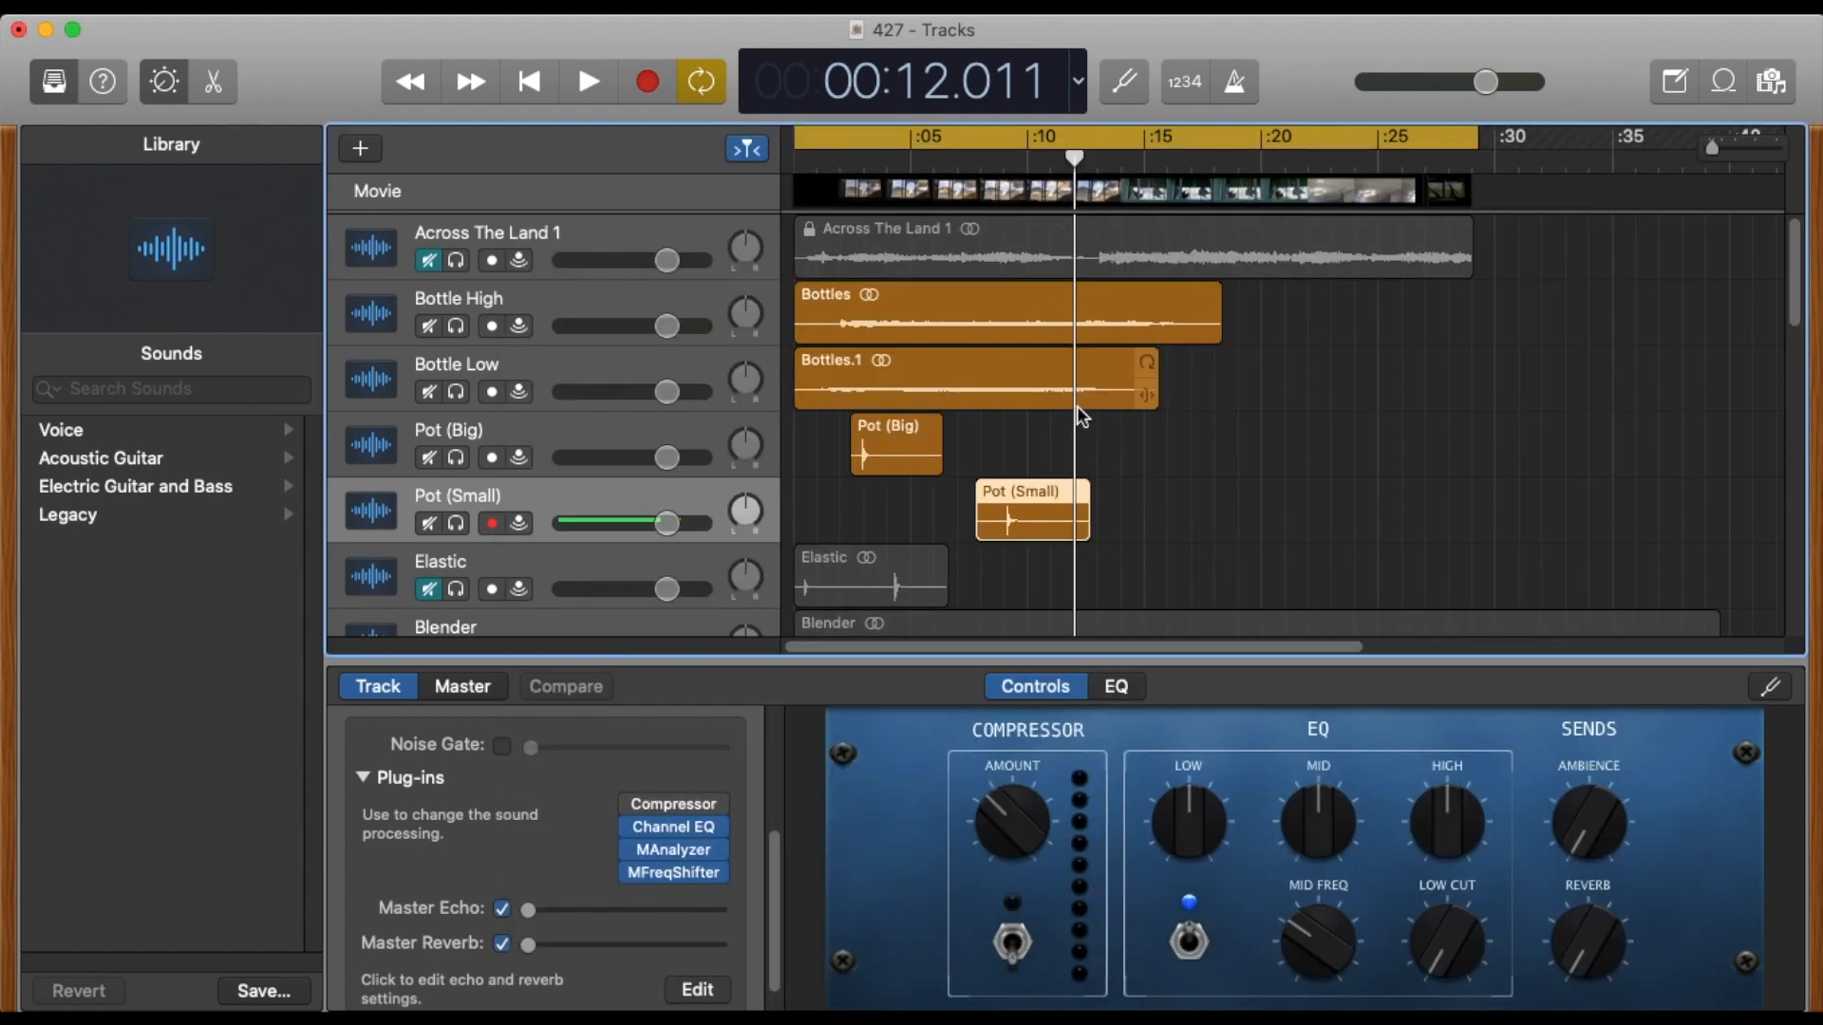
# Bring the movie window back into view, unmute Wind, and play the mix from the start to about 10.5 s.
pyautogui.moveTo(1821, 346); pyautogui.dragTo(1094, 513)
pyautogui.scroll(-5, 529, 470)
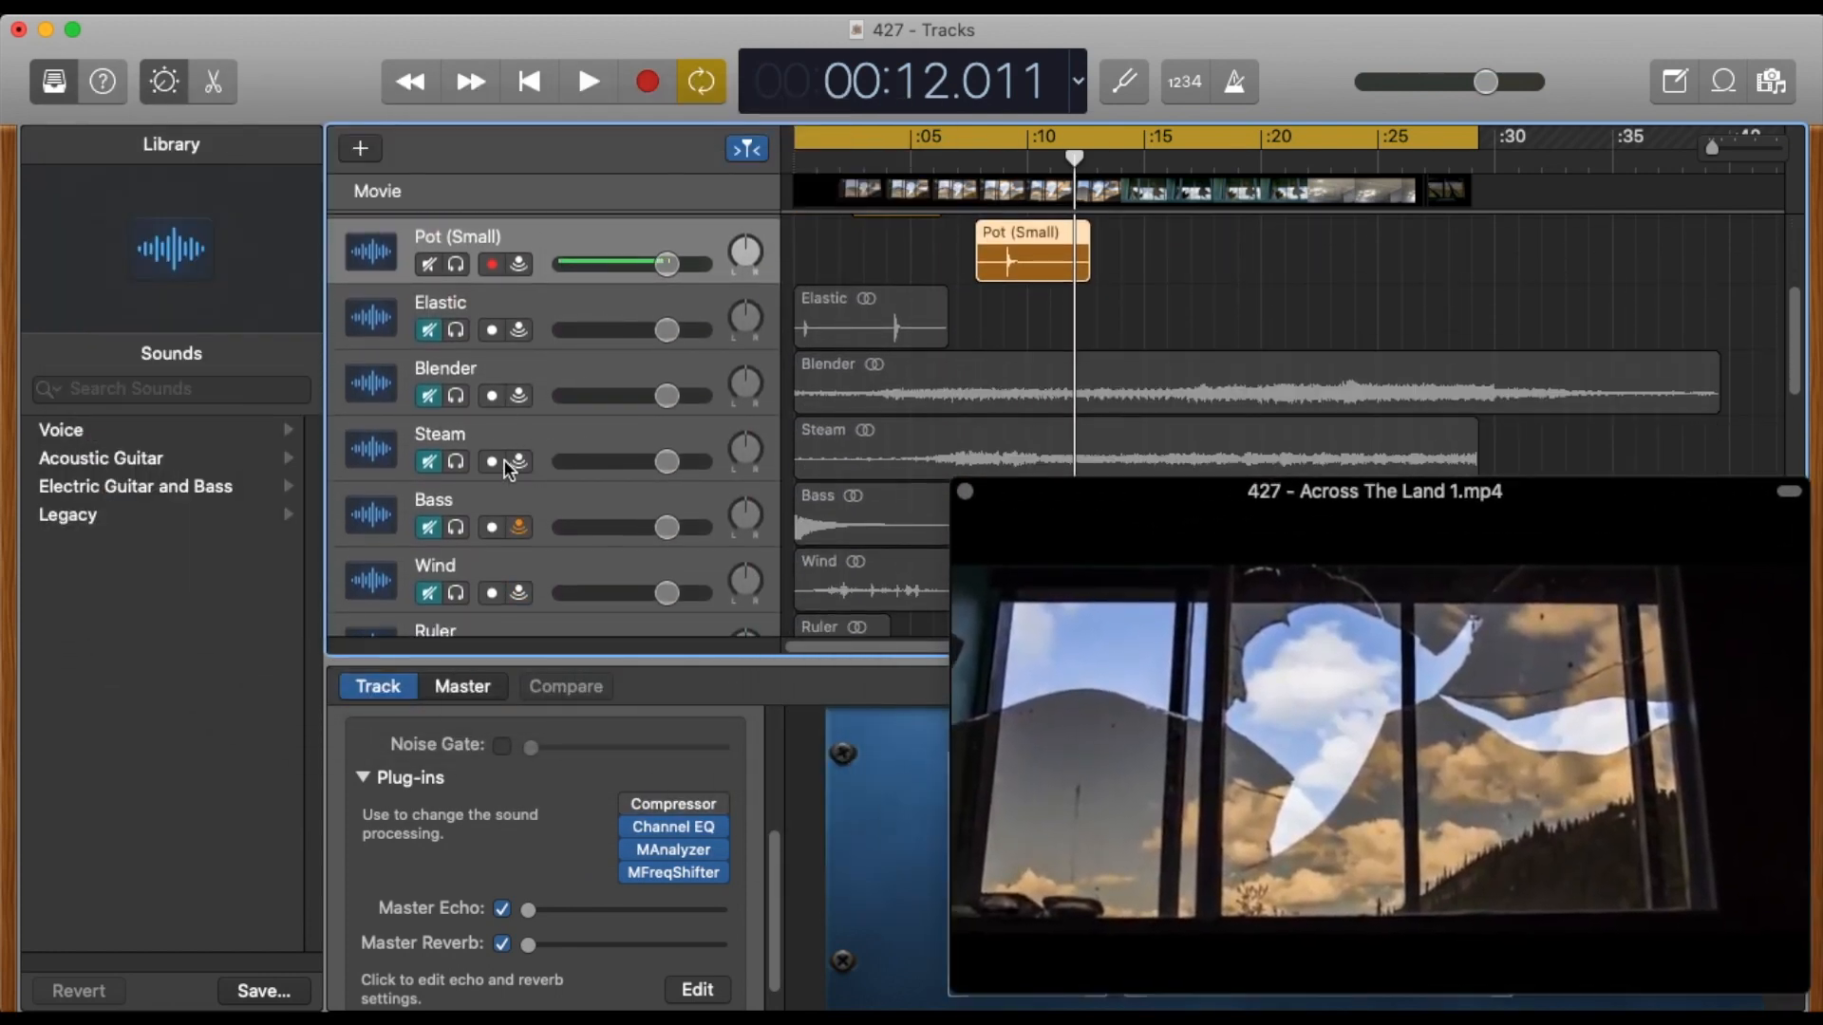
pyautogui.scroll(-1, 509, 470)
pyautogui.click(423, 550)
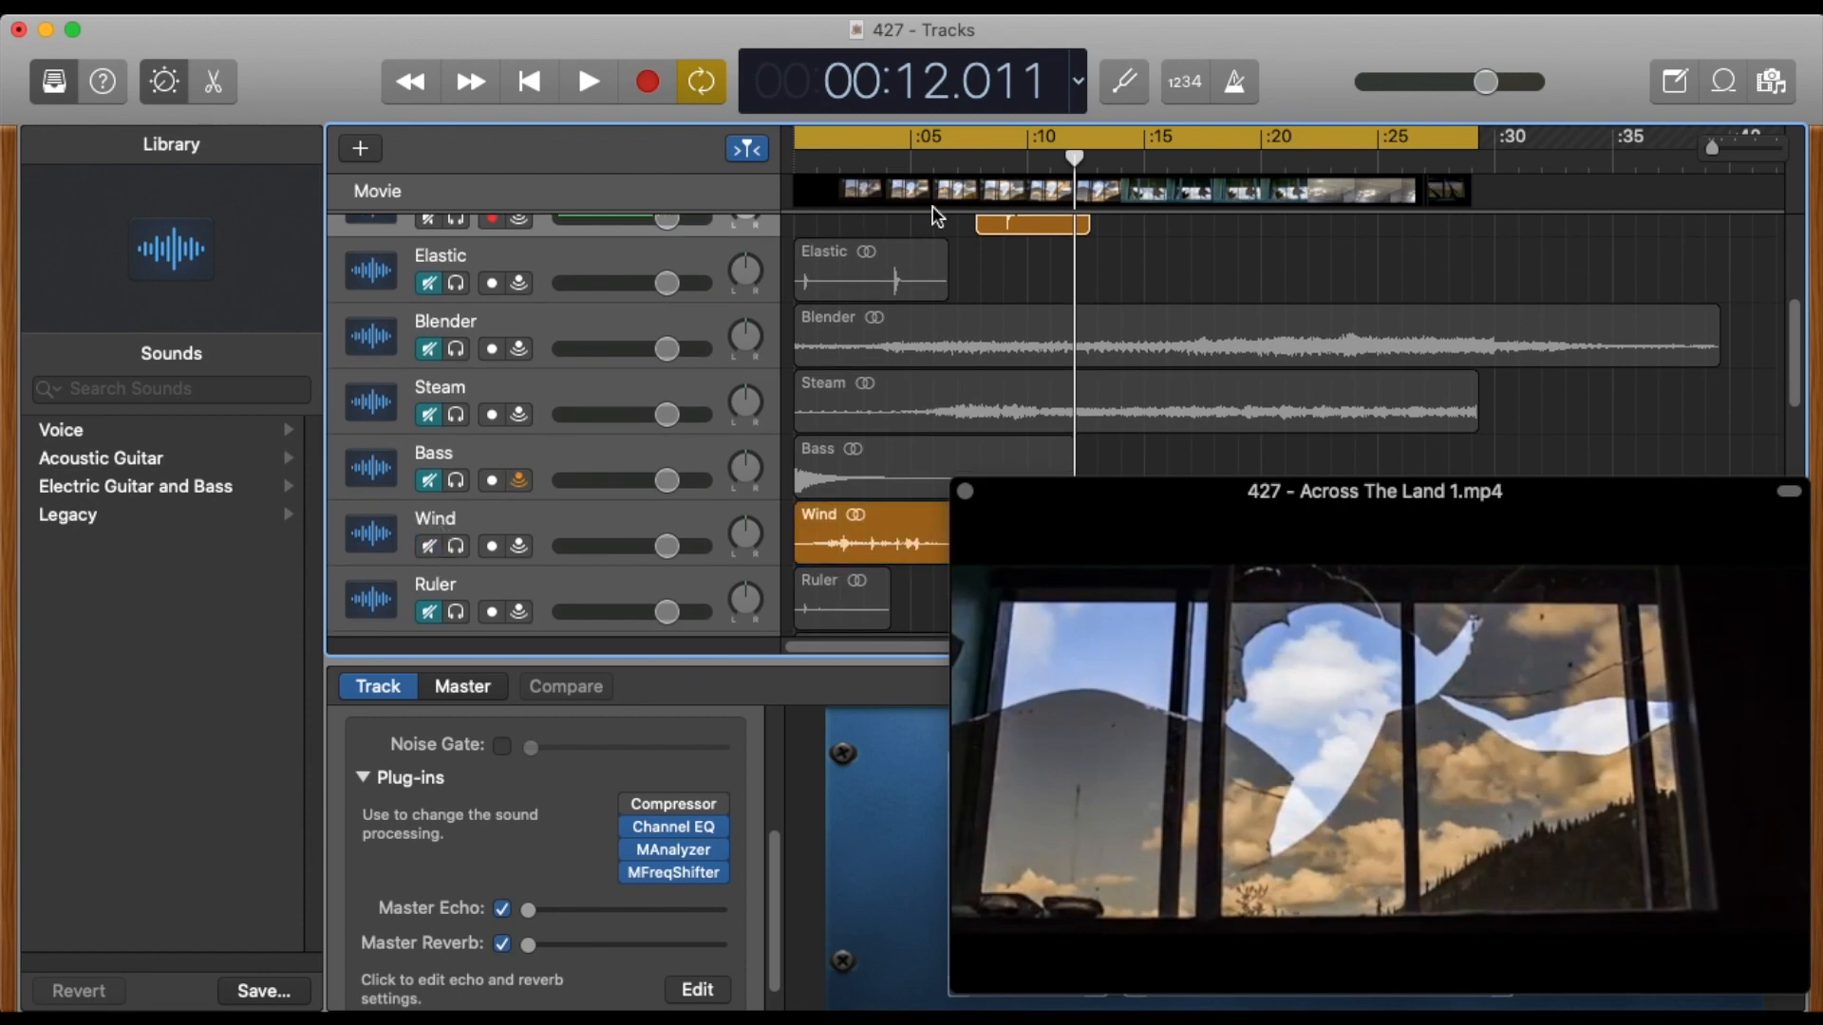
pyautogui.press('Return')
pyautogui.press('space')
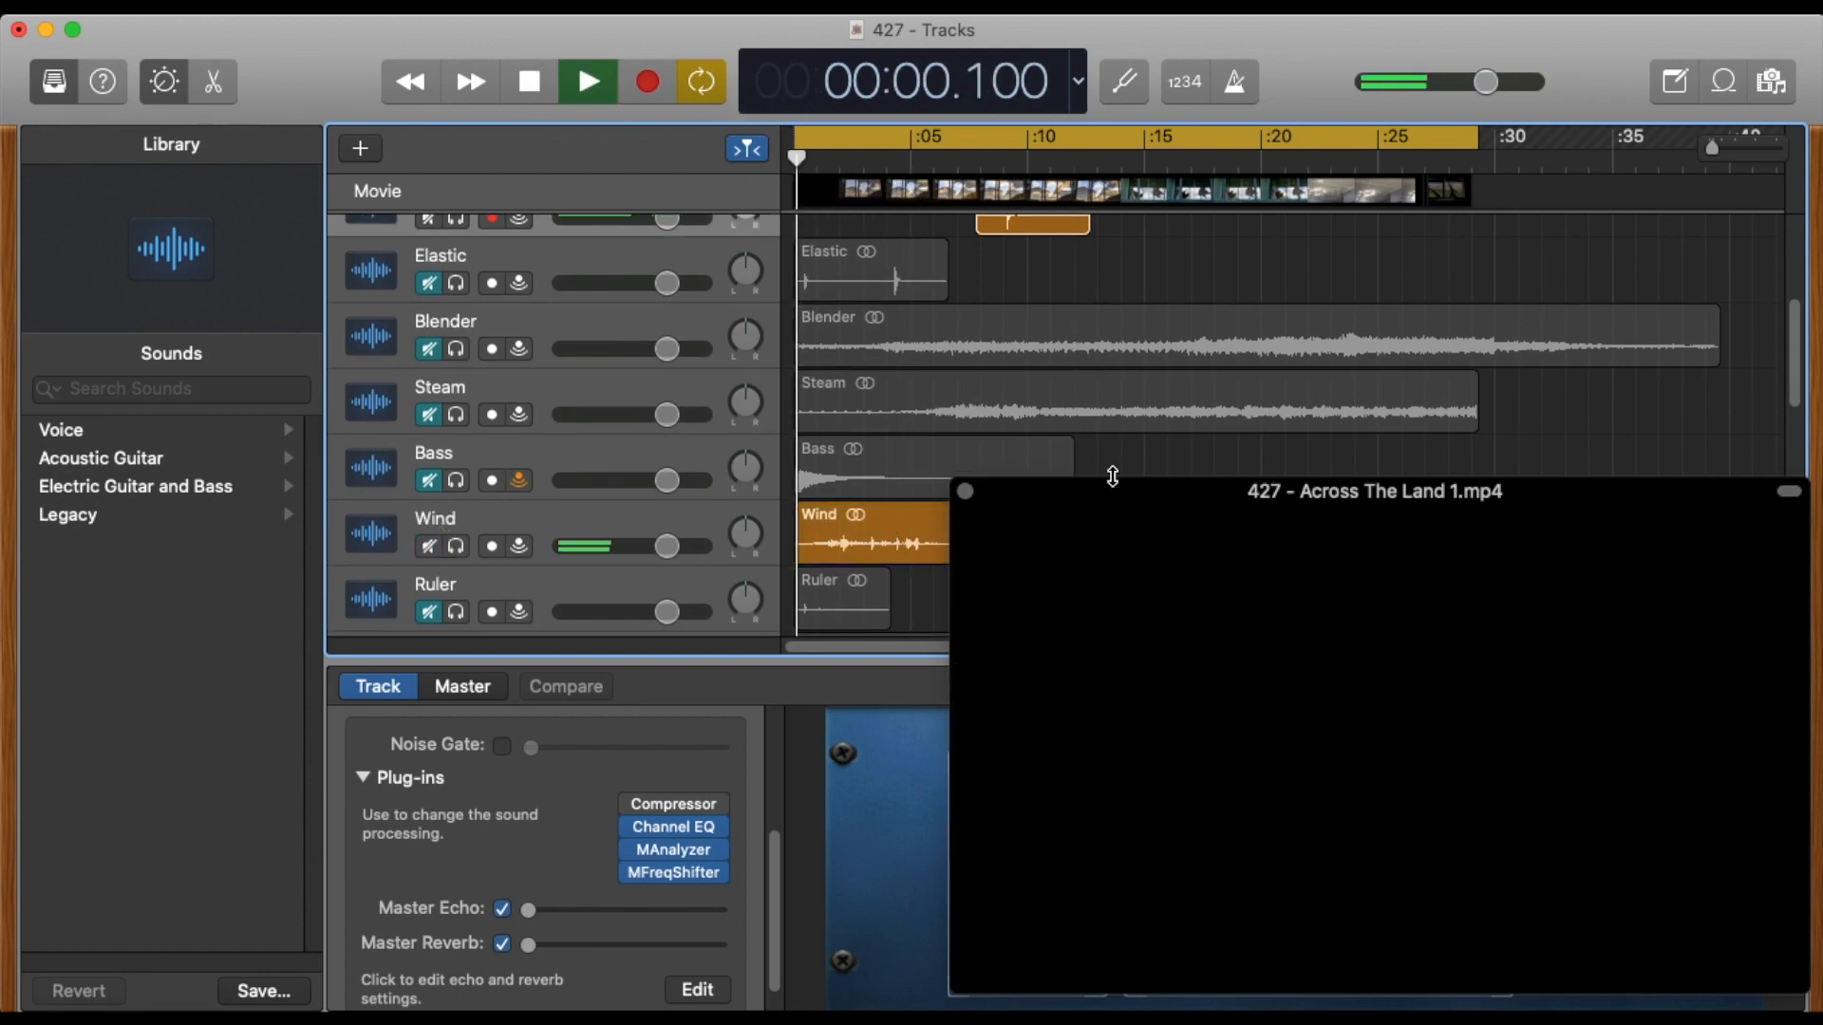
pyautogui.moveTo(1150, 492); pyautogui.dragTo(1112, 378)
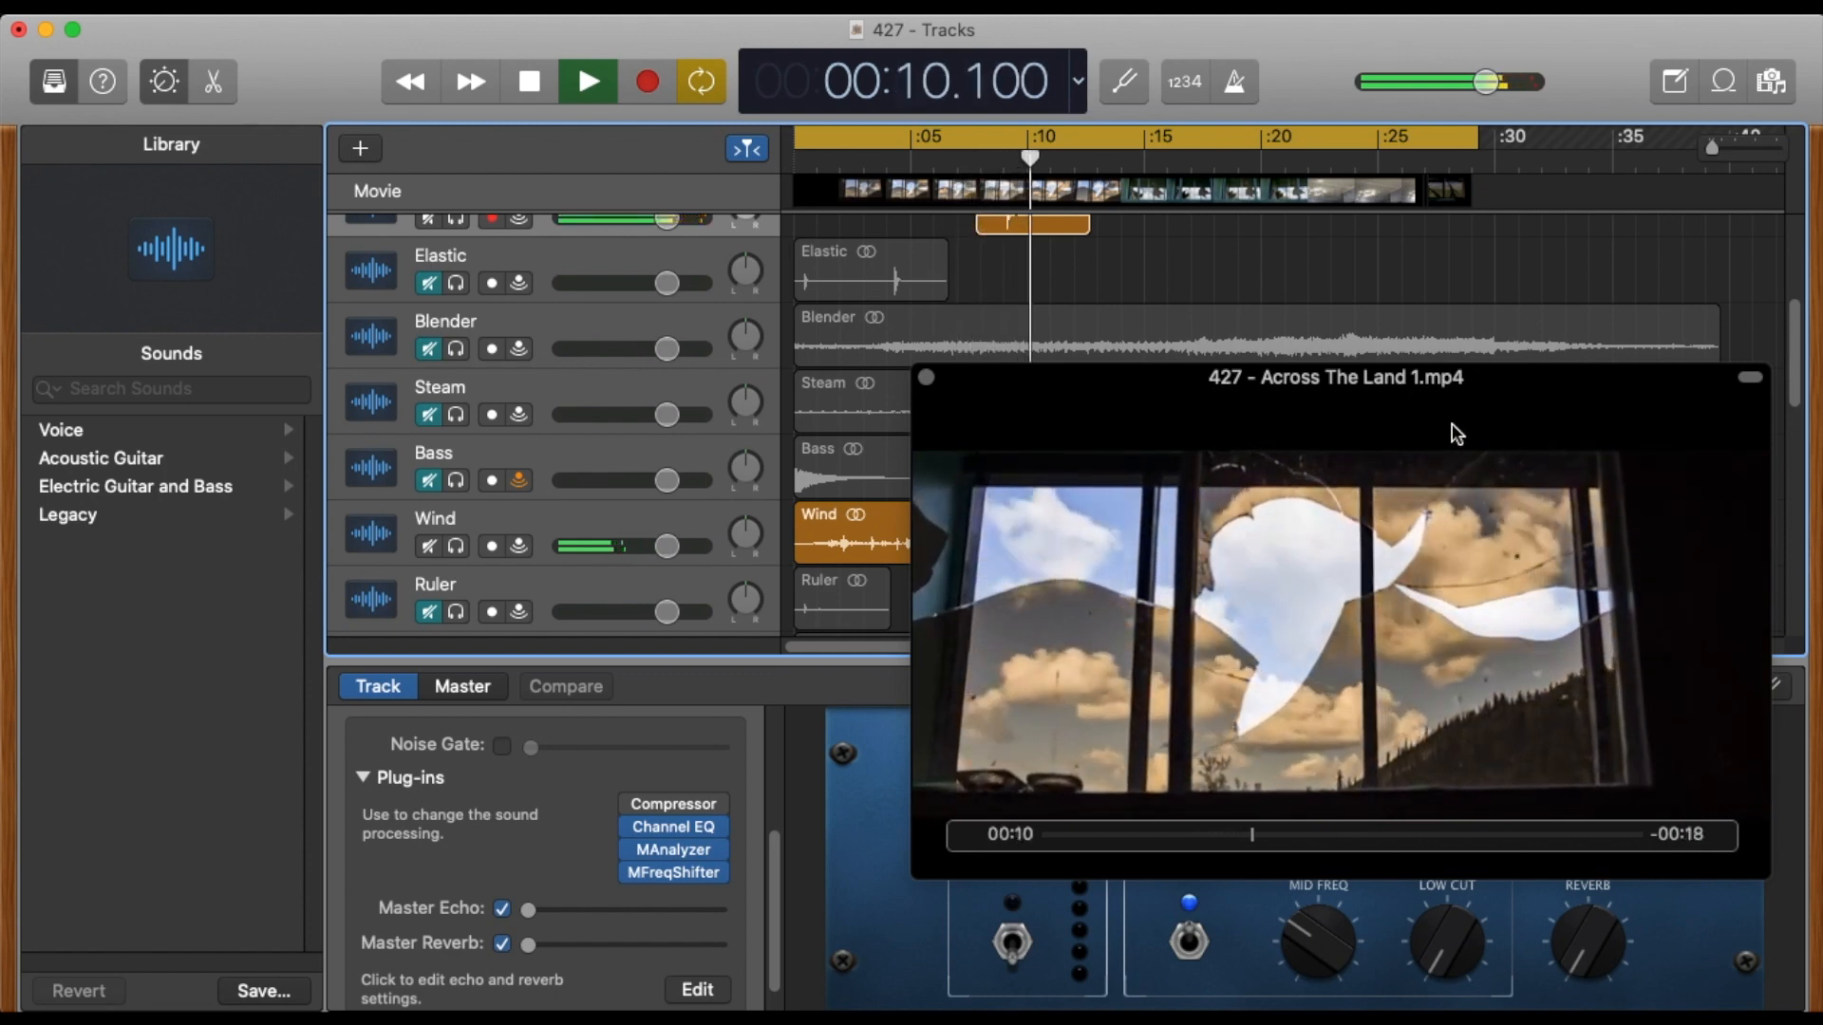
pyautogui.press('space')
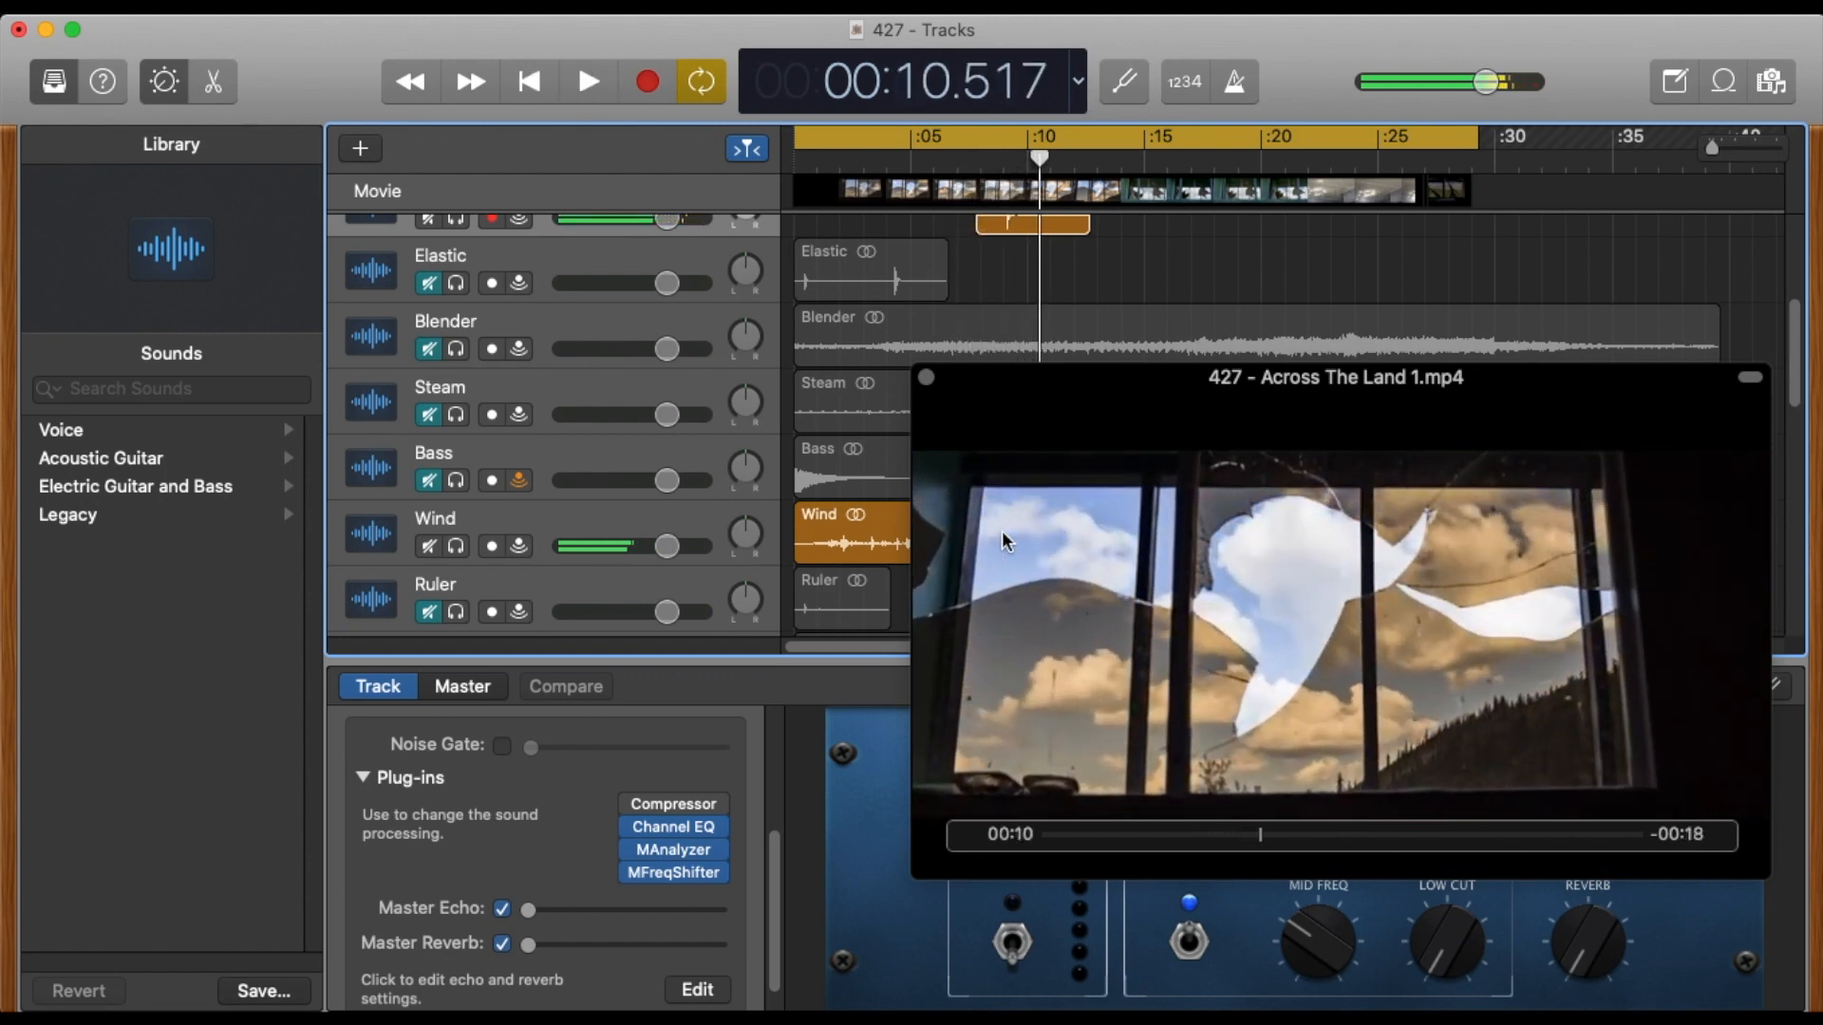
# Select the Wind track, move the movie window up, and consult the frequency cheat sheet in Preview before returning to GarageBand.
pyautogui.doubleClick(541, 564)
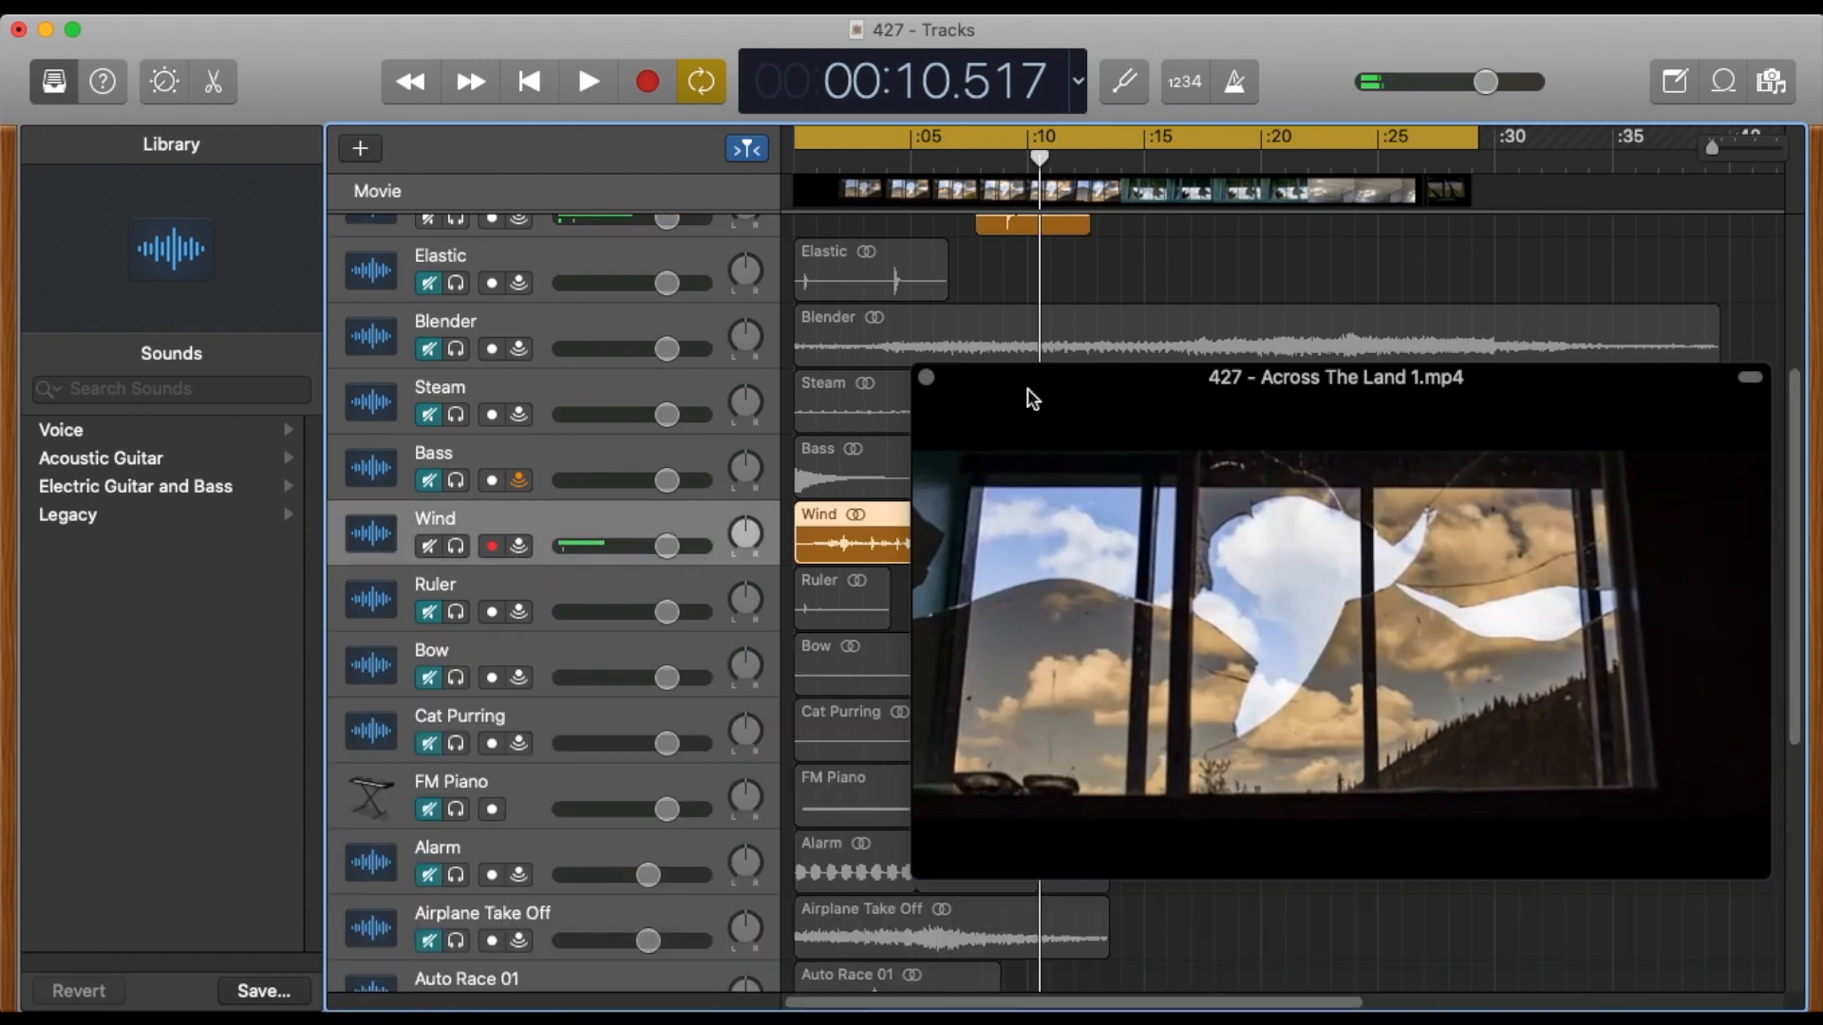
pyautogui.moveTo(1043, 374); pyautogui.dragTo(931, 169)
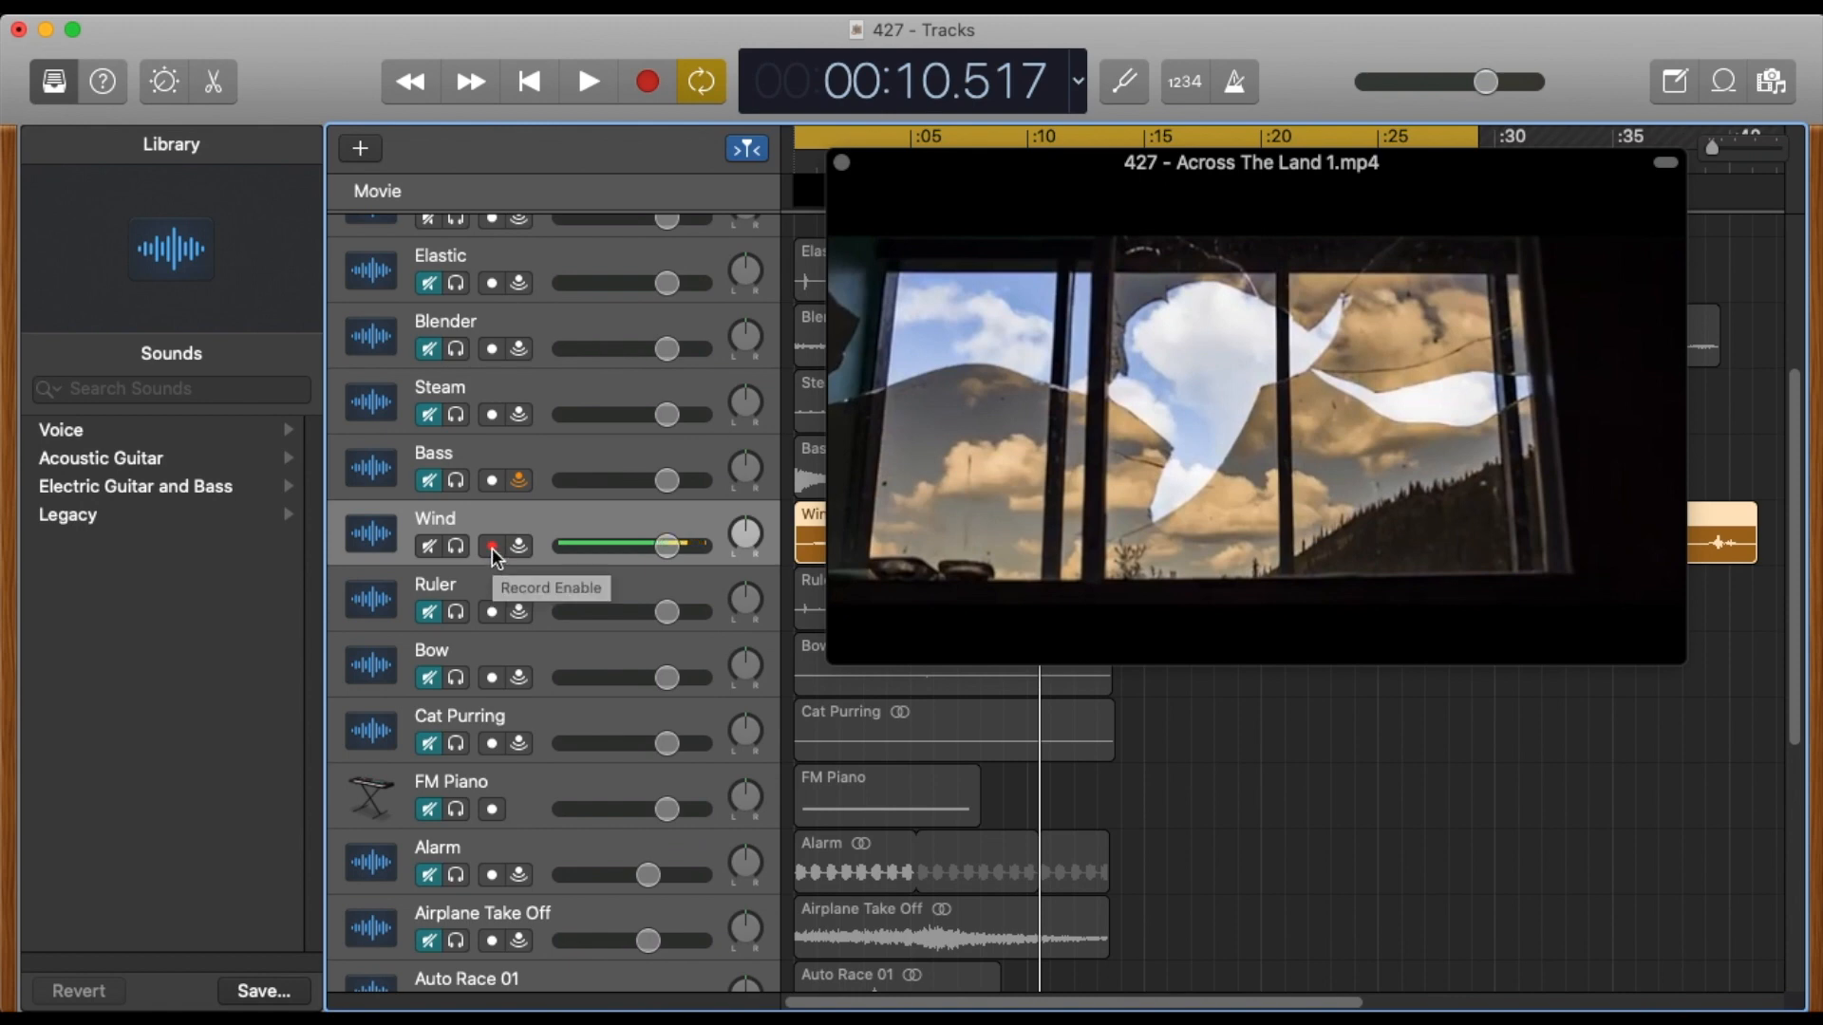
pyautogui.press('super+Tab')
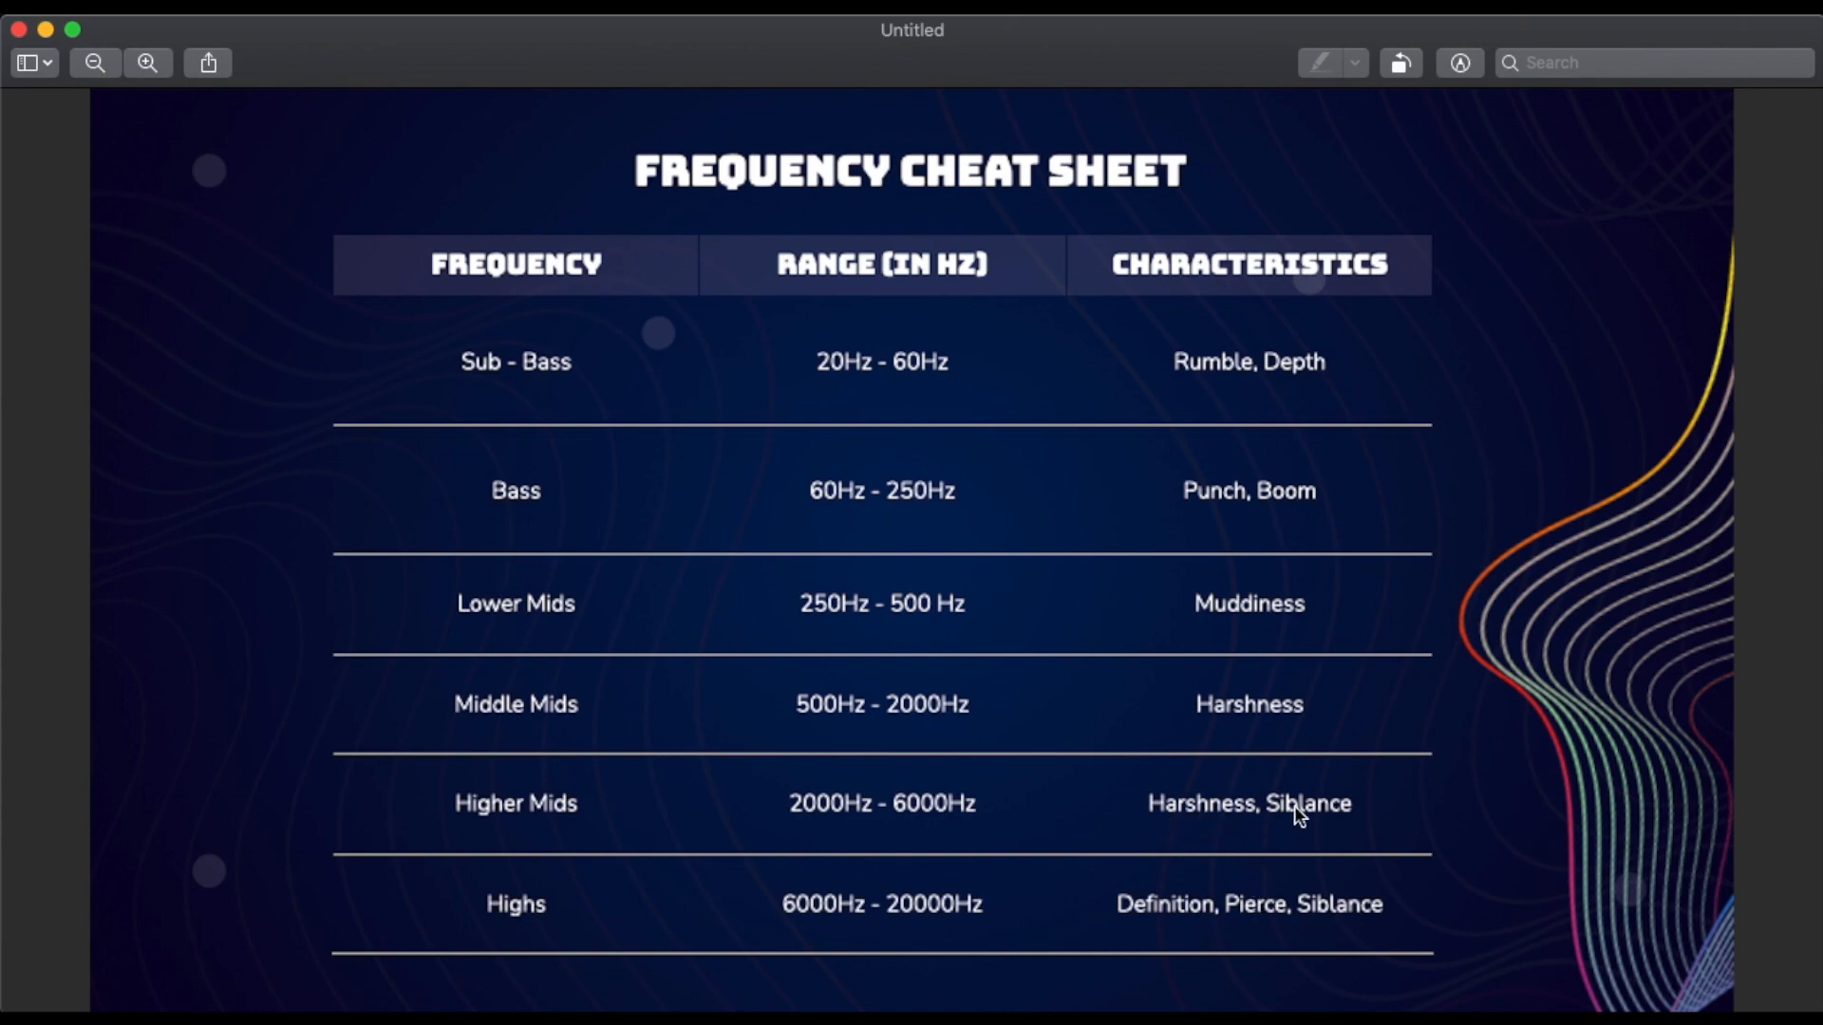
pyautogui.press('super+Tab')
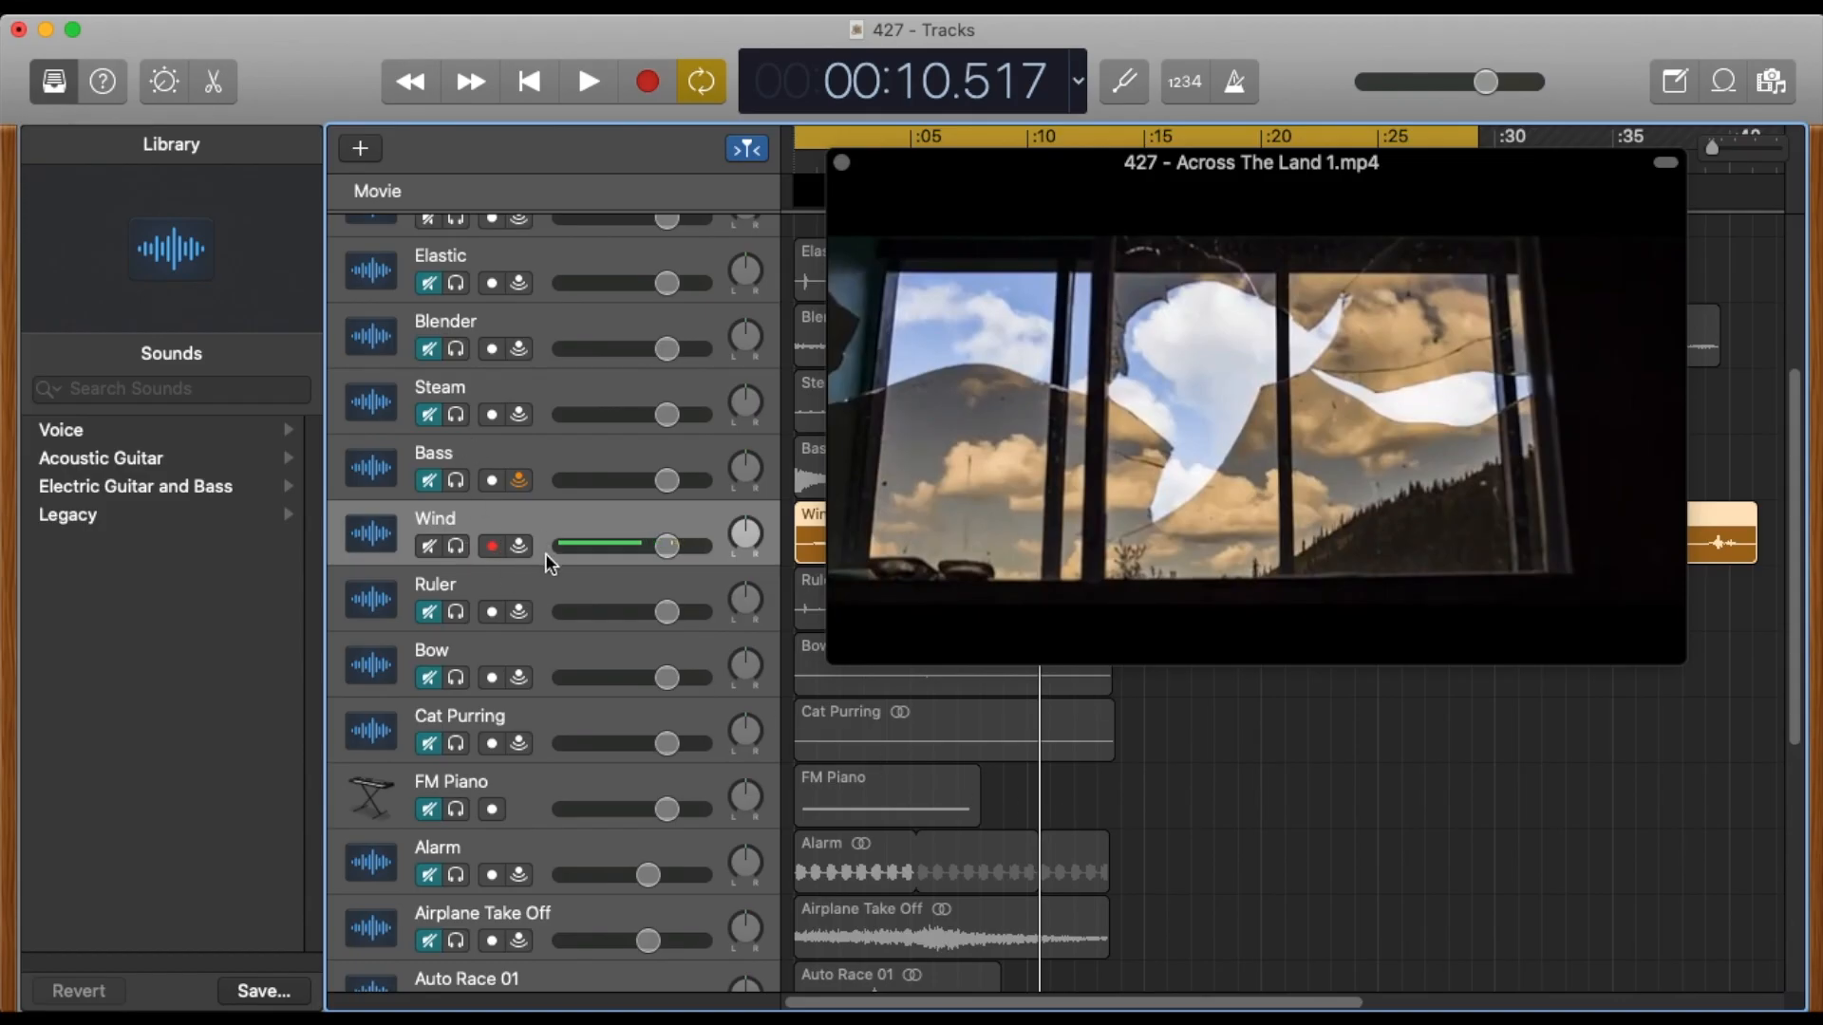
# Open Wind's Channel EQ, raise its high shelf to +13.5 dB at 3350 Hz, and turn on the analyzer.
pyautogui.press('b')
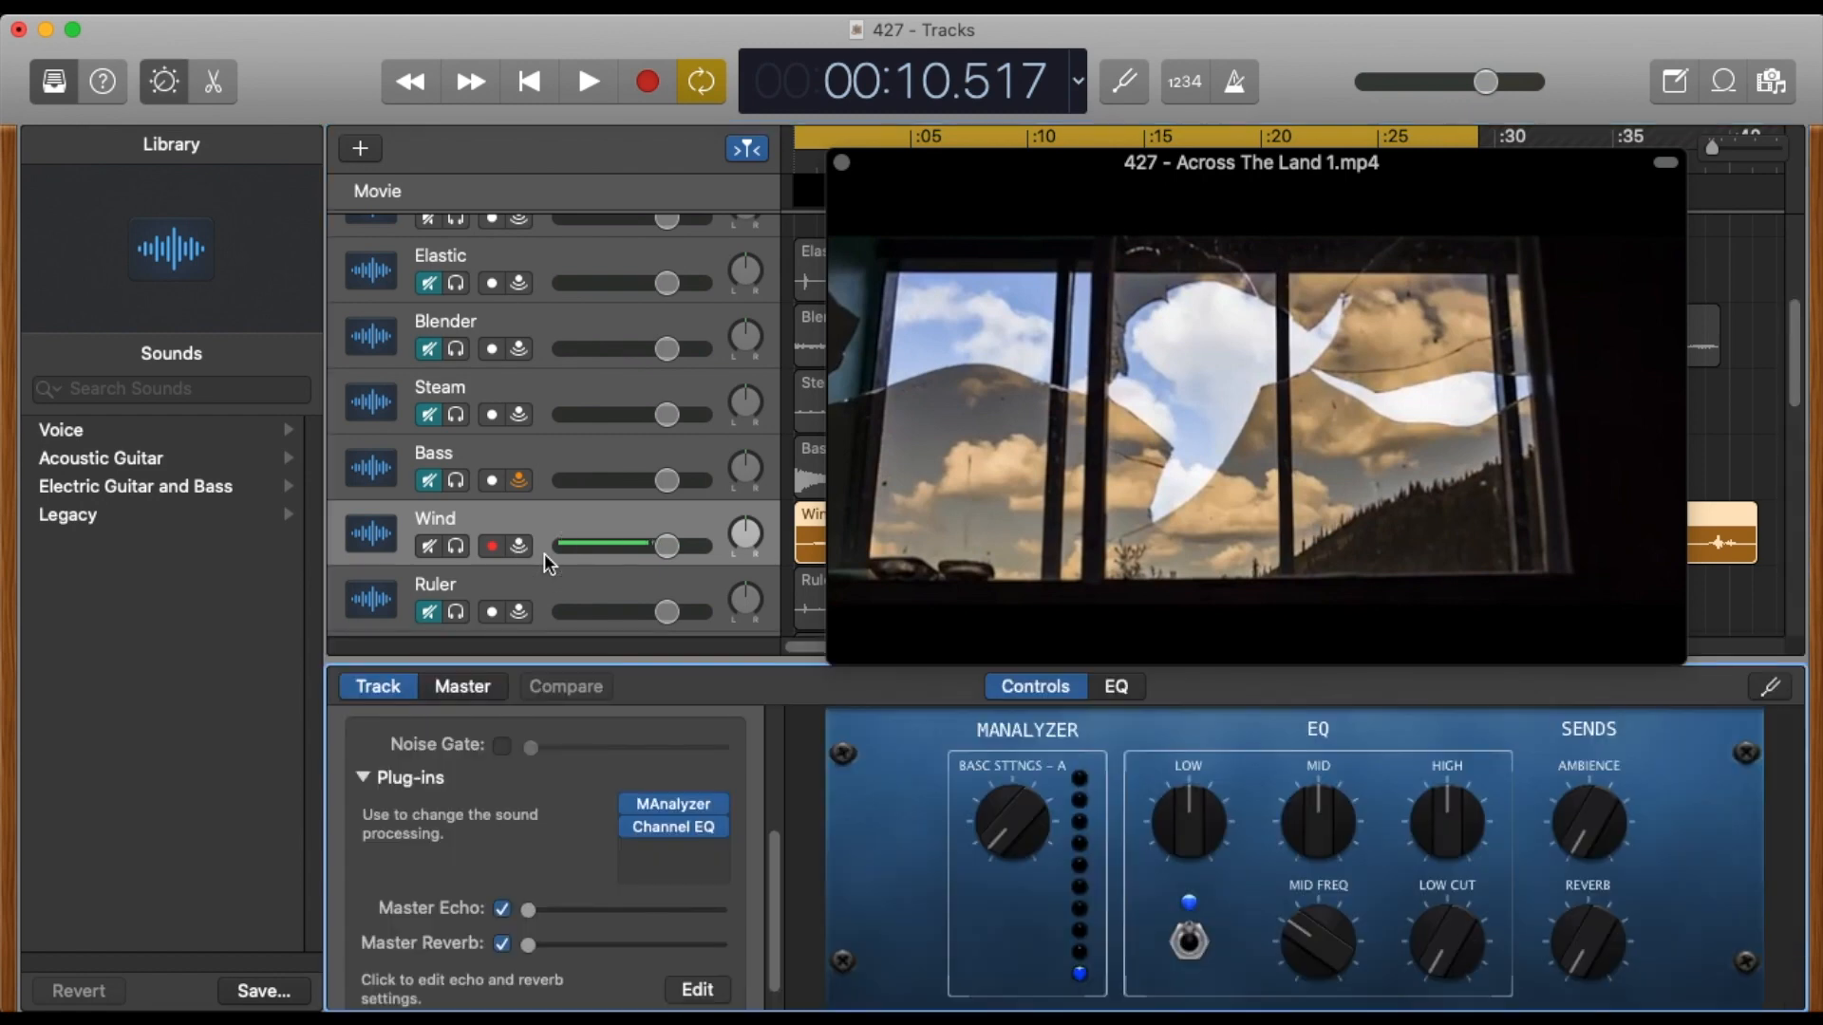
pyautogui.click(670, 826)
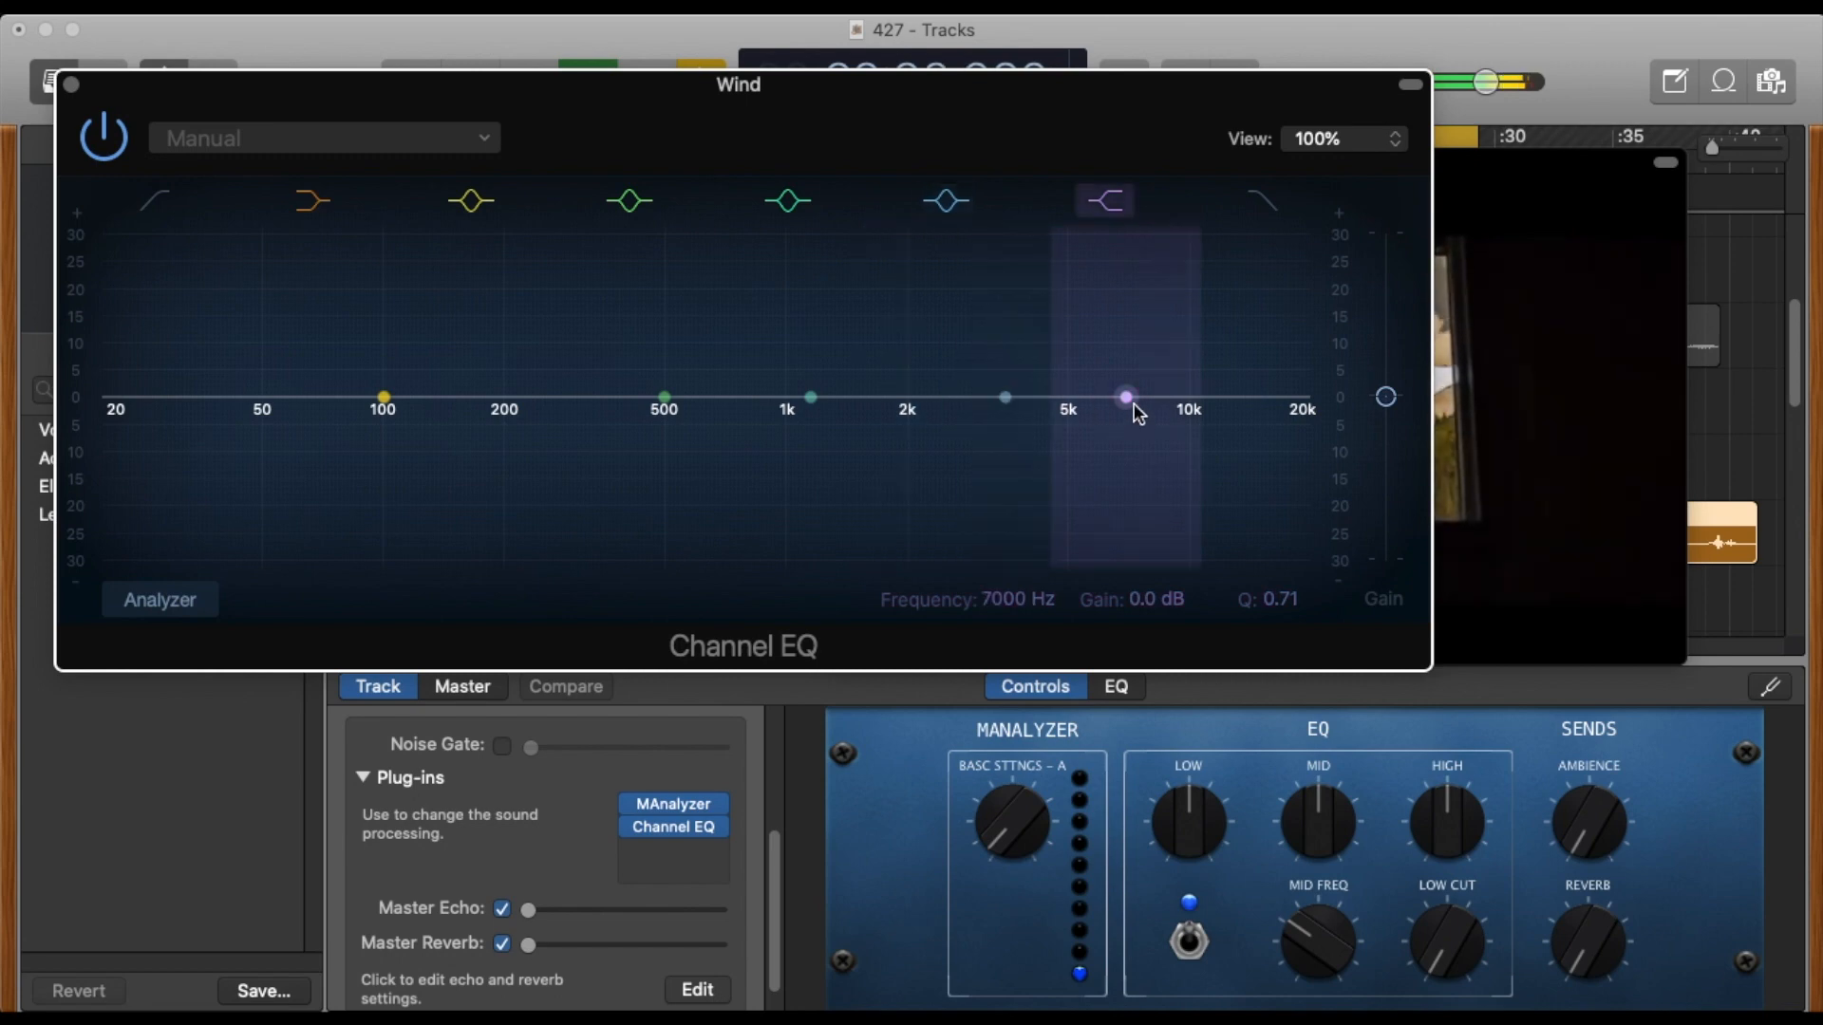
pyautogui.moveTo(1132, 403); pyautogui.dragTo(997, 304)
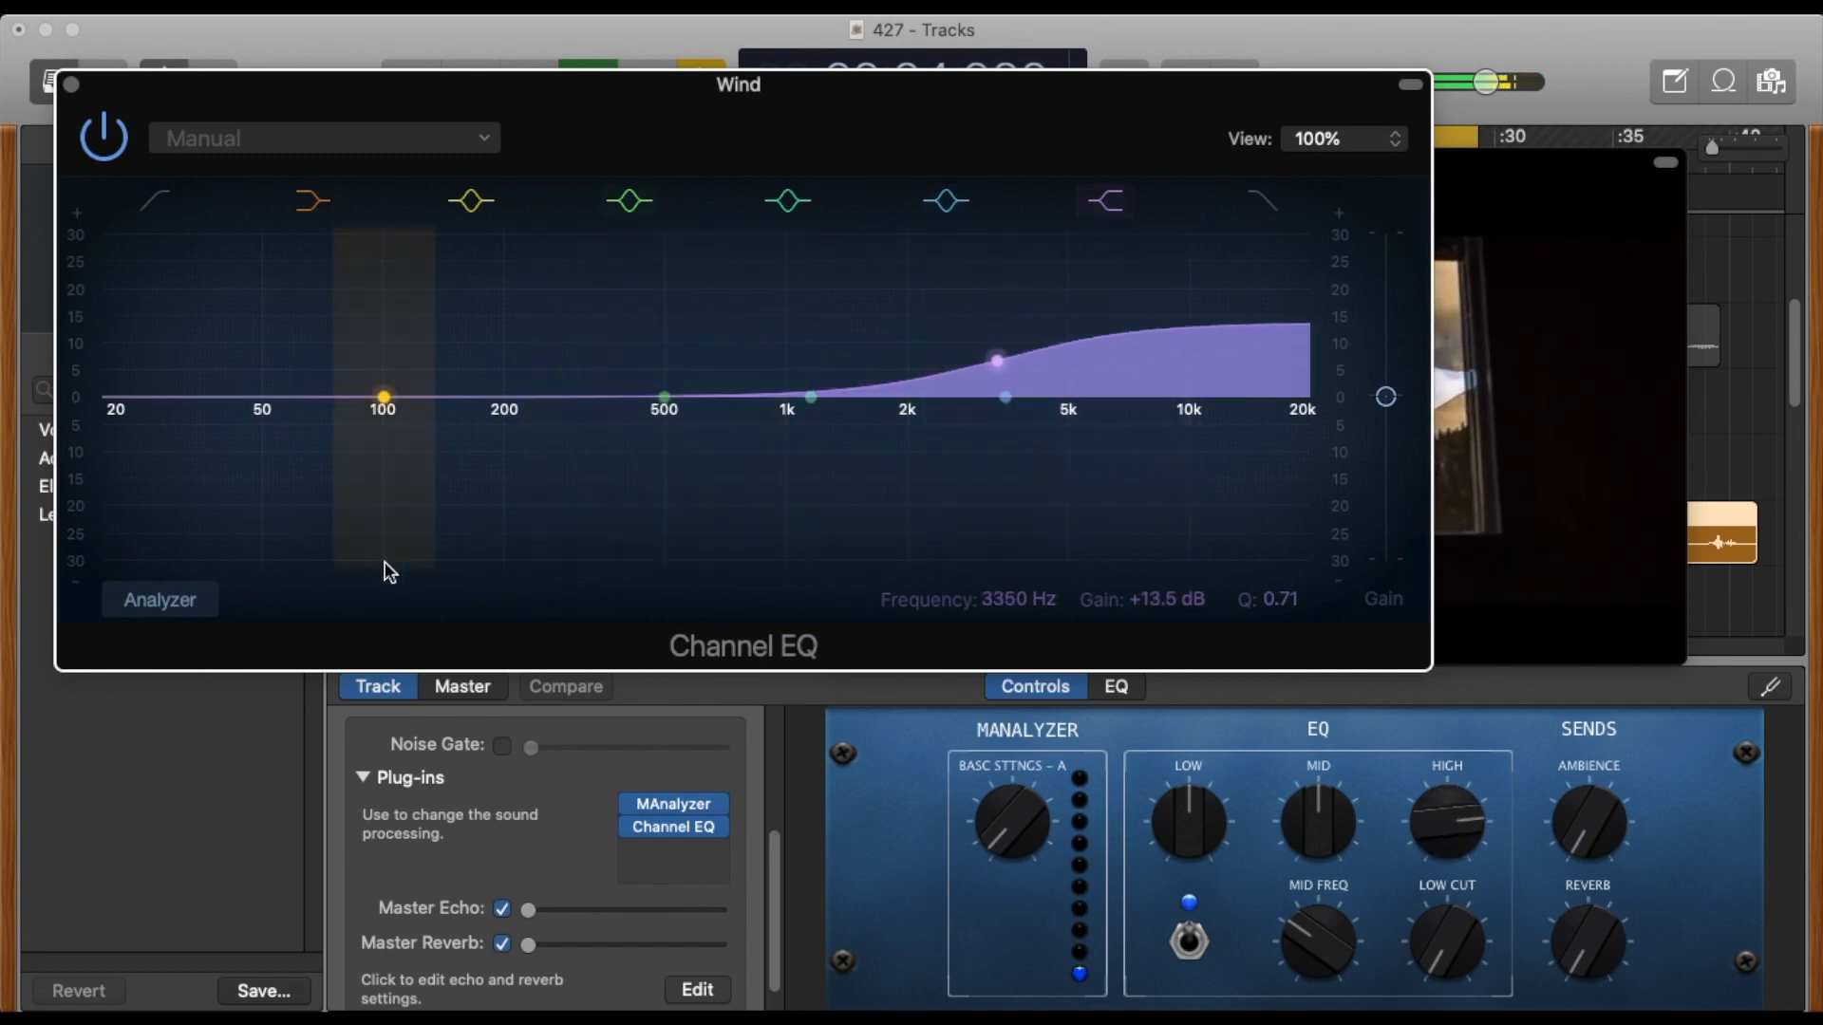
pyautogui.click(159, 600)
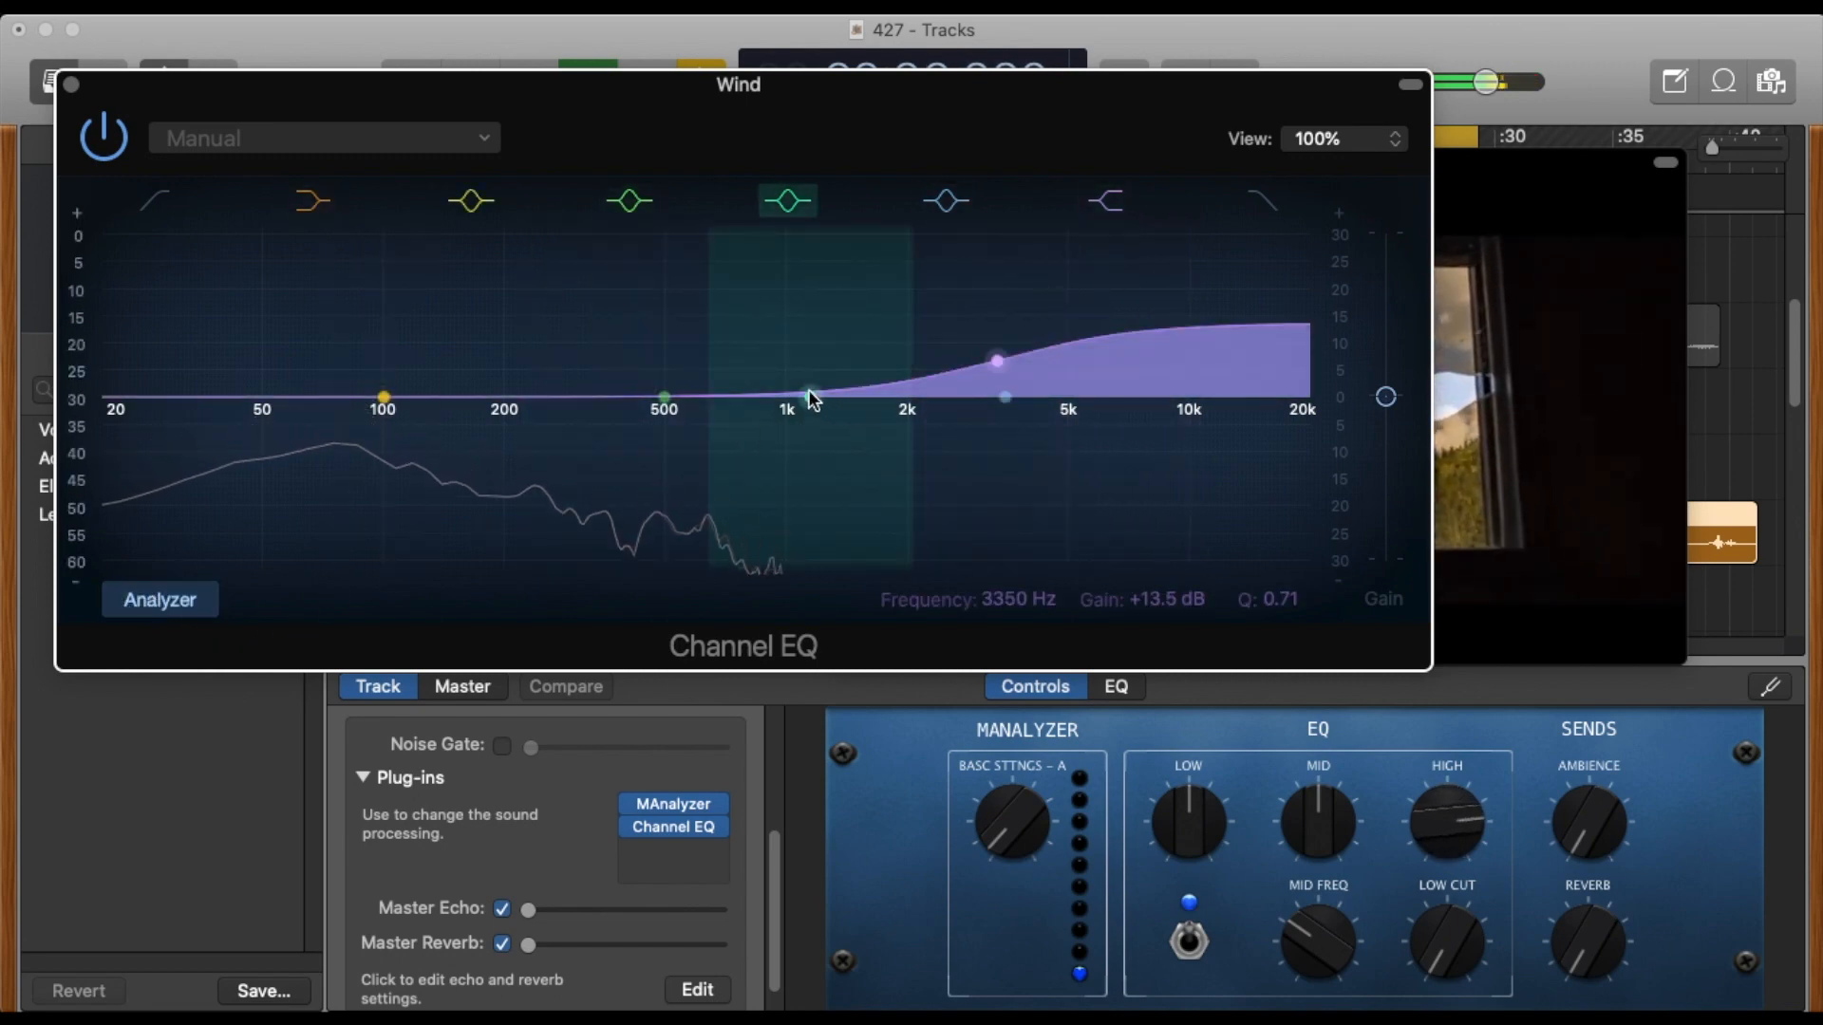
# Boost Wind by +24.0 dB at 1000 Hz in the Channel EQ during playback, and close the plug-in.
pyautogui.moveTo(810, 397); pyautogui.dragTo(785, 191)
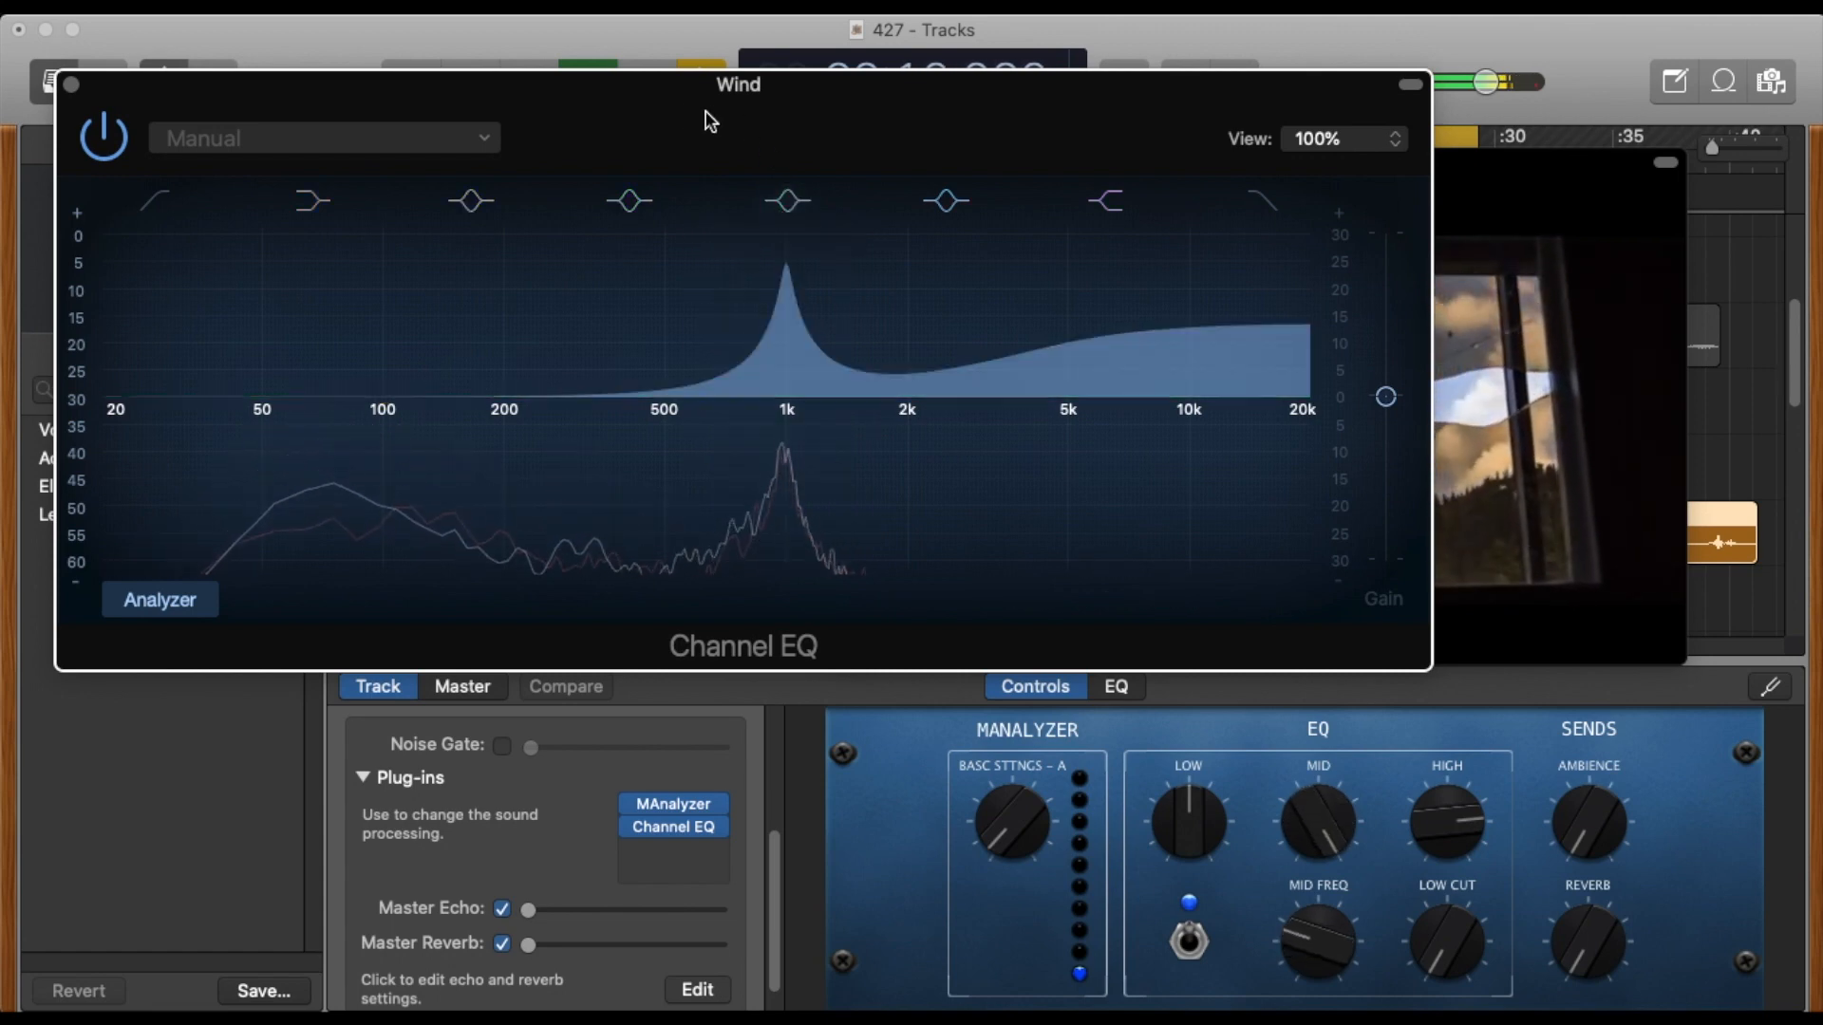
pyautogui.moveTo(659, 98); pyautogui.dragTo(812, 166)
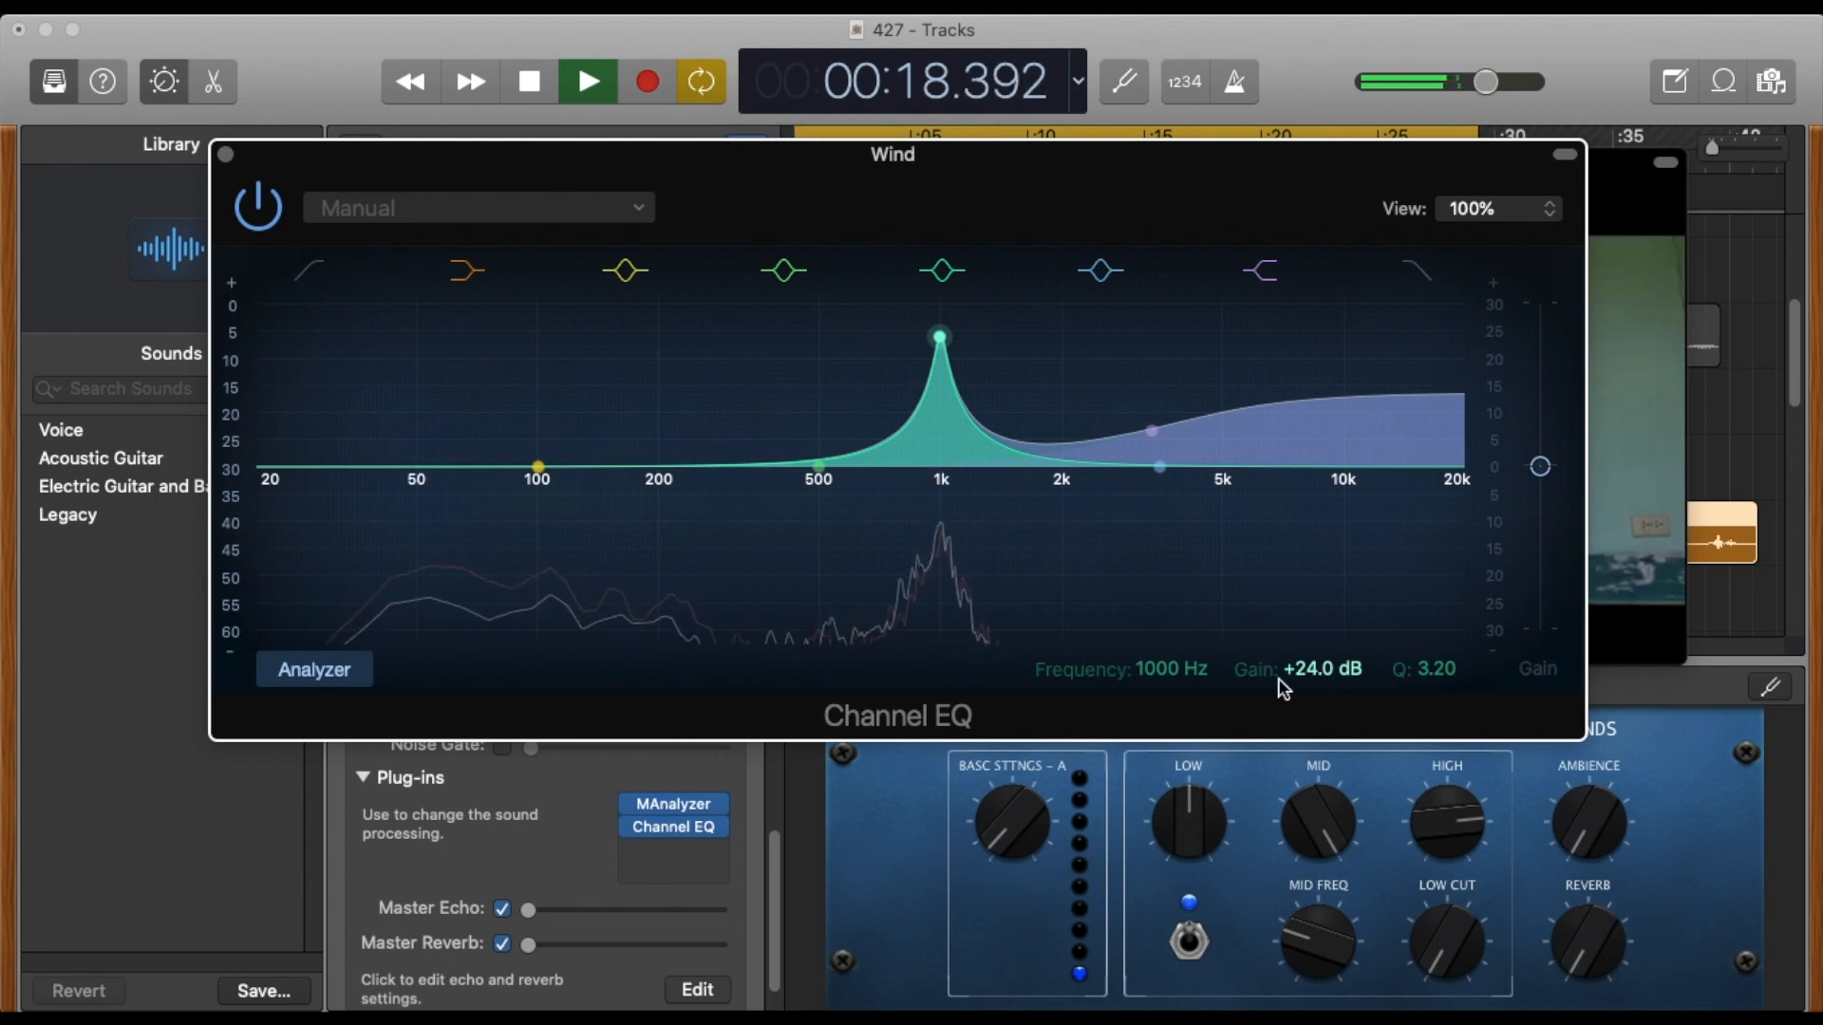
pyautogui.click(225, 154)
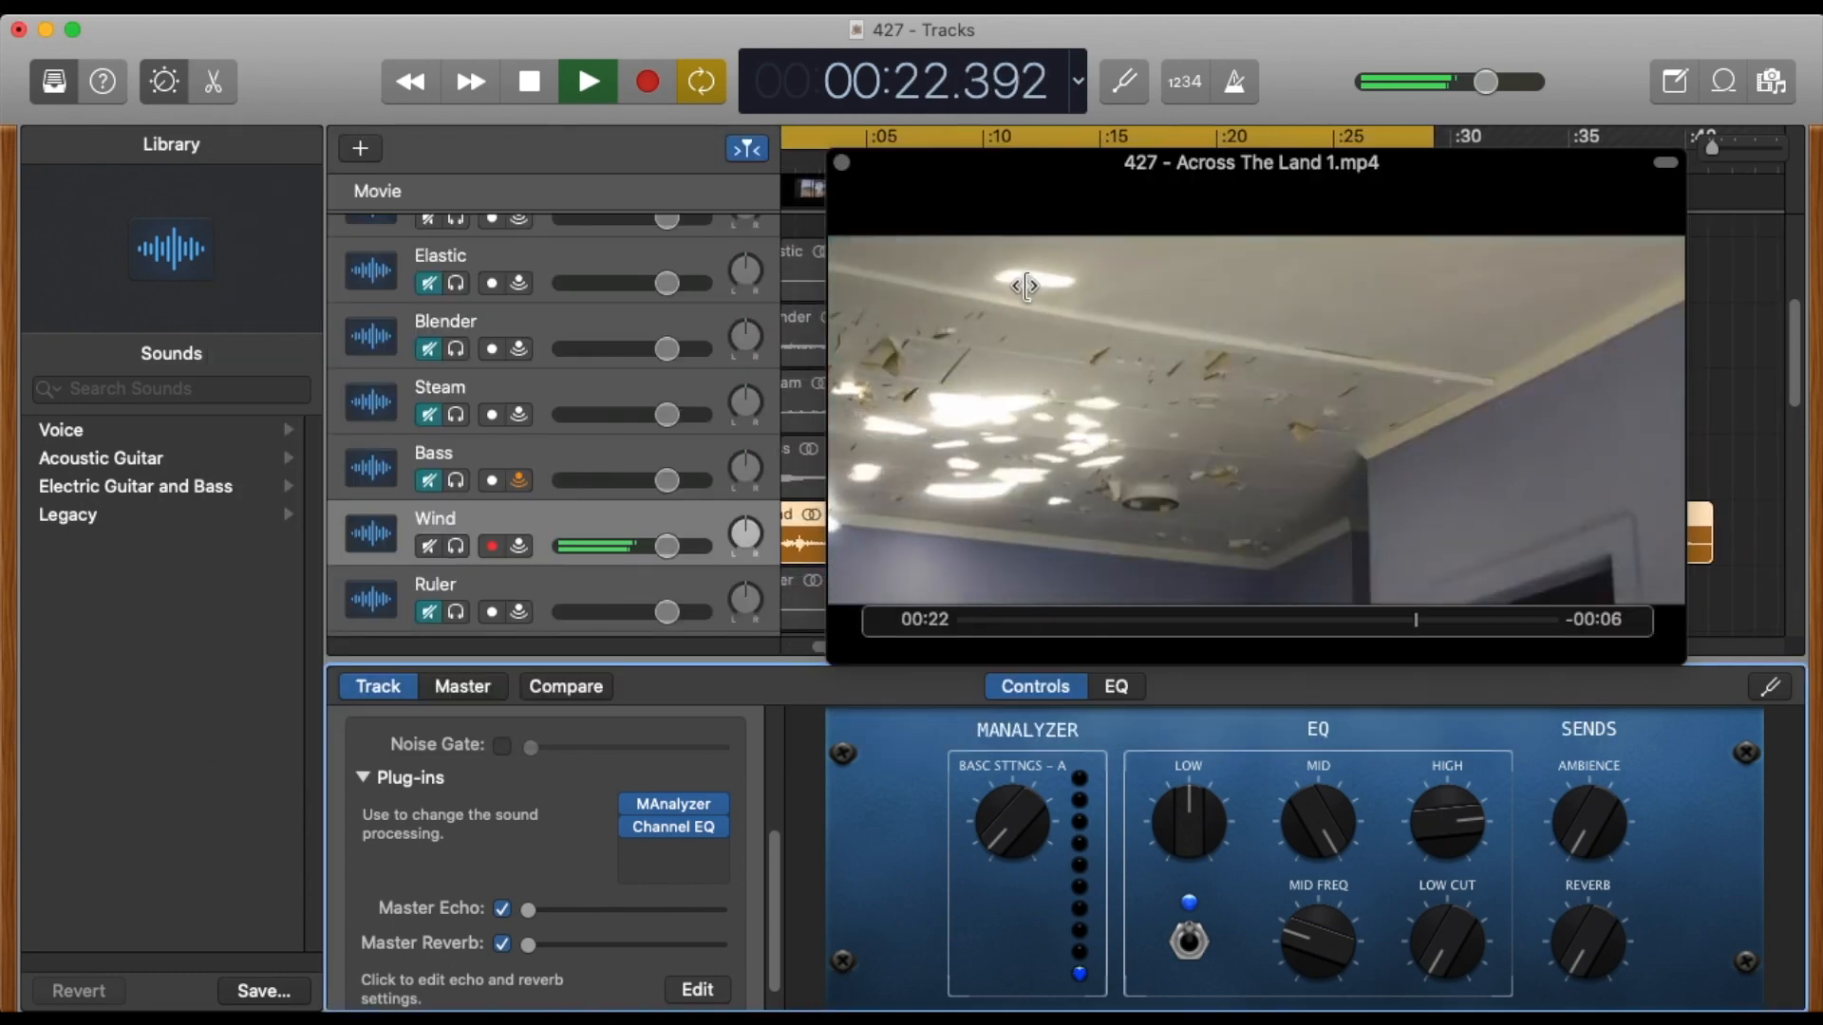
# Place the movie window clear of the track headers and listen to the equalized Wind in the cycled mix to about 10.4 s.
pyautogui.moveTo(1061, 177); pyautogui.dragTo(366, 106)
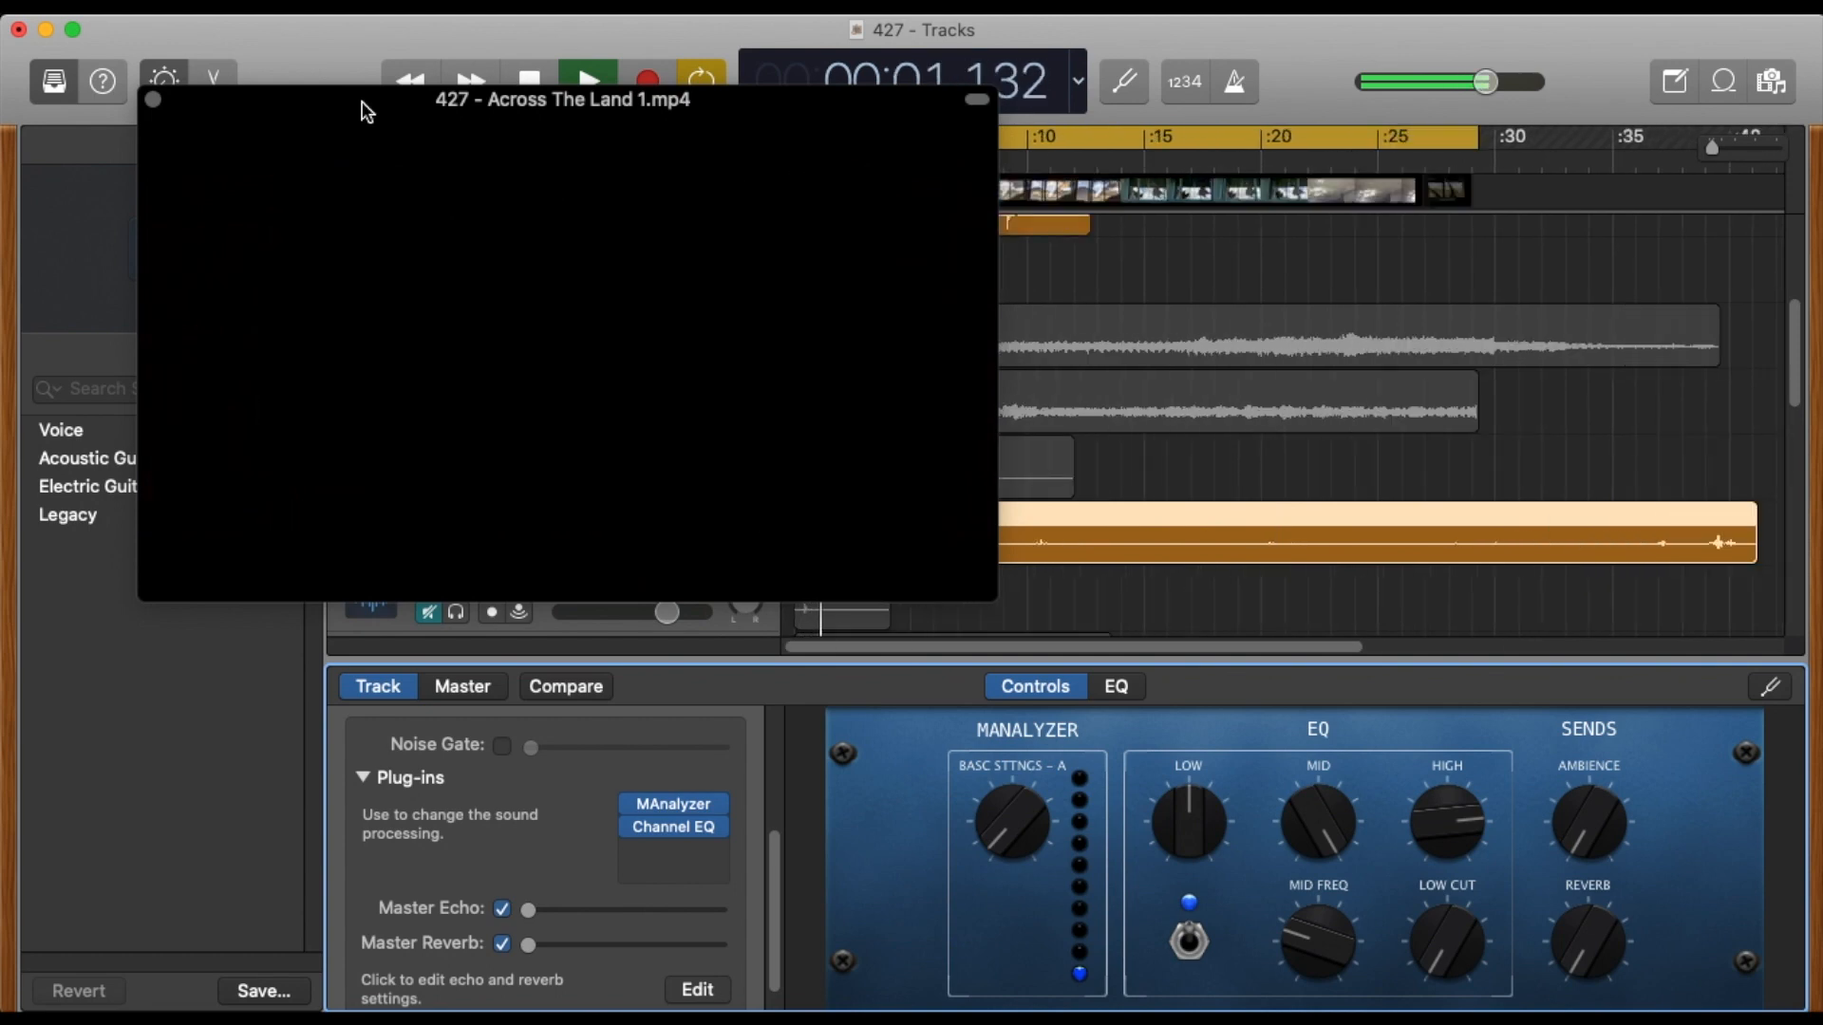
pyautogui.moveTo(367, 111); pyautogui.dragTo(1139, 406)
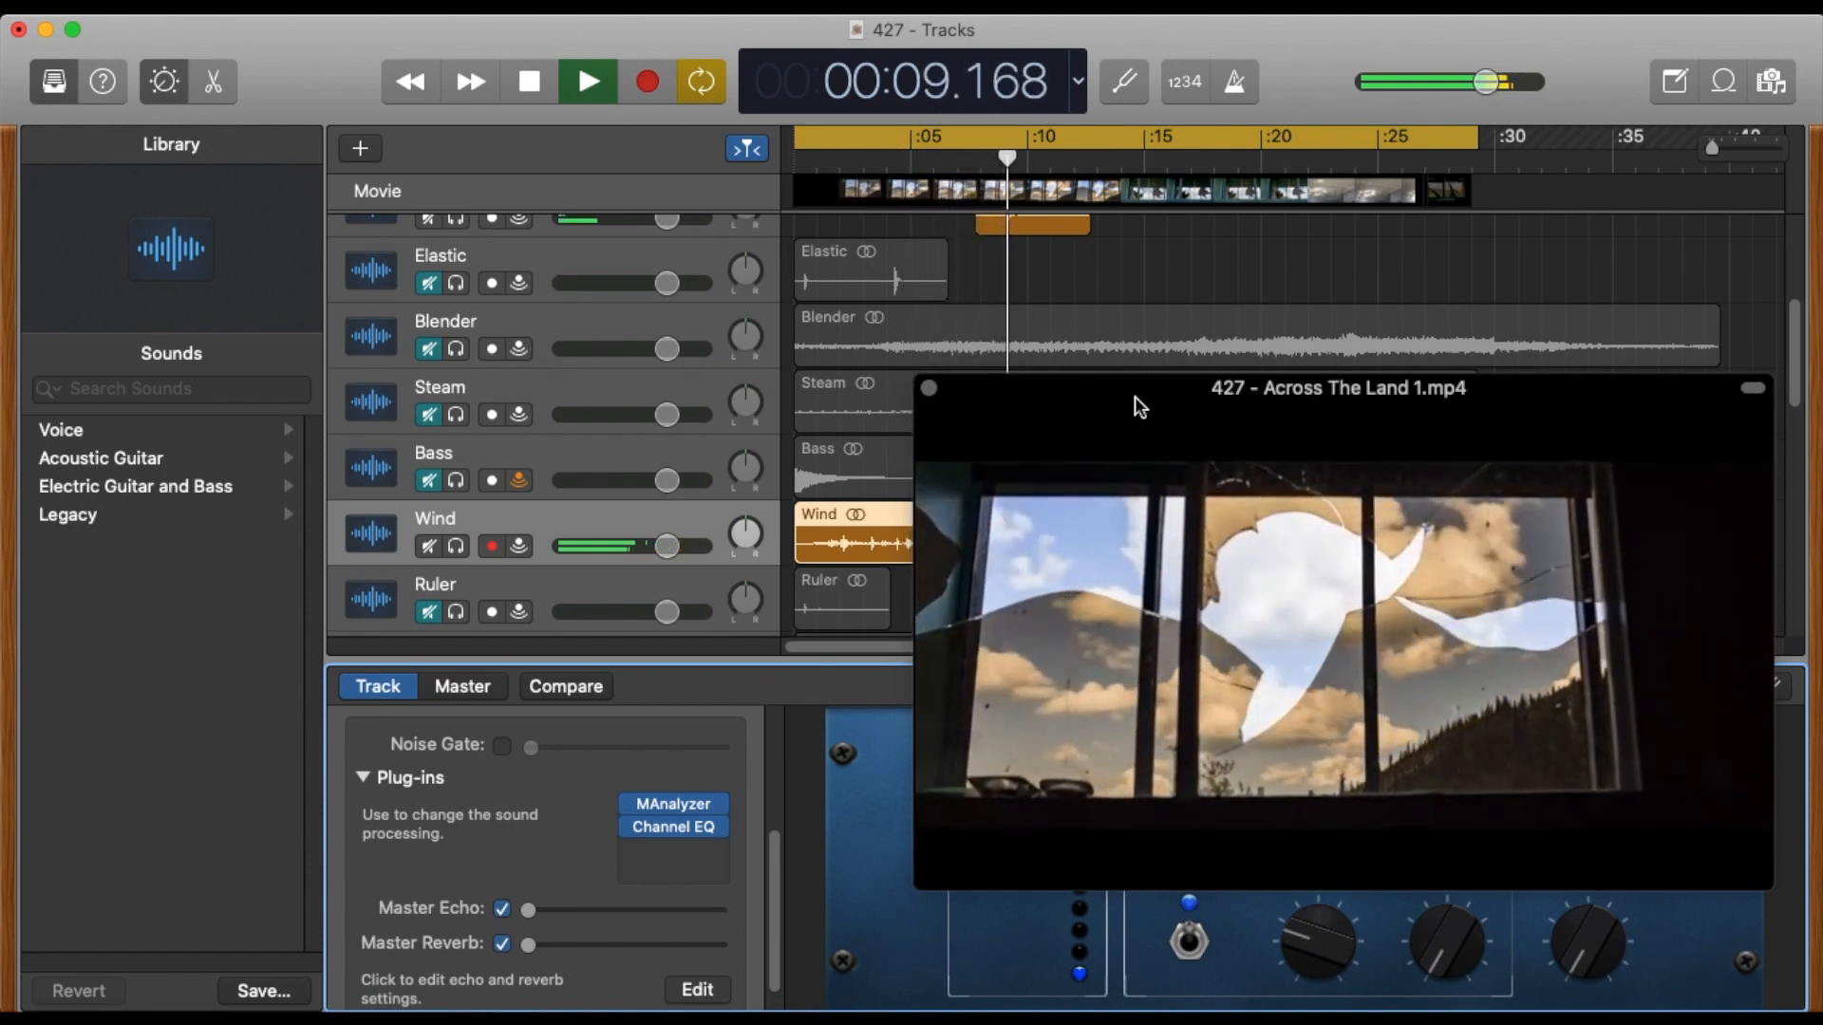
pyautogui.press('space')
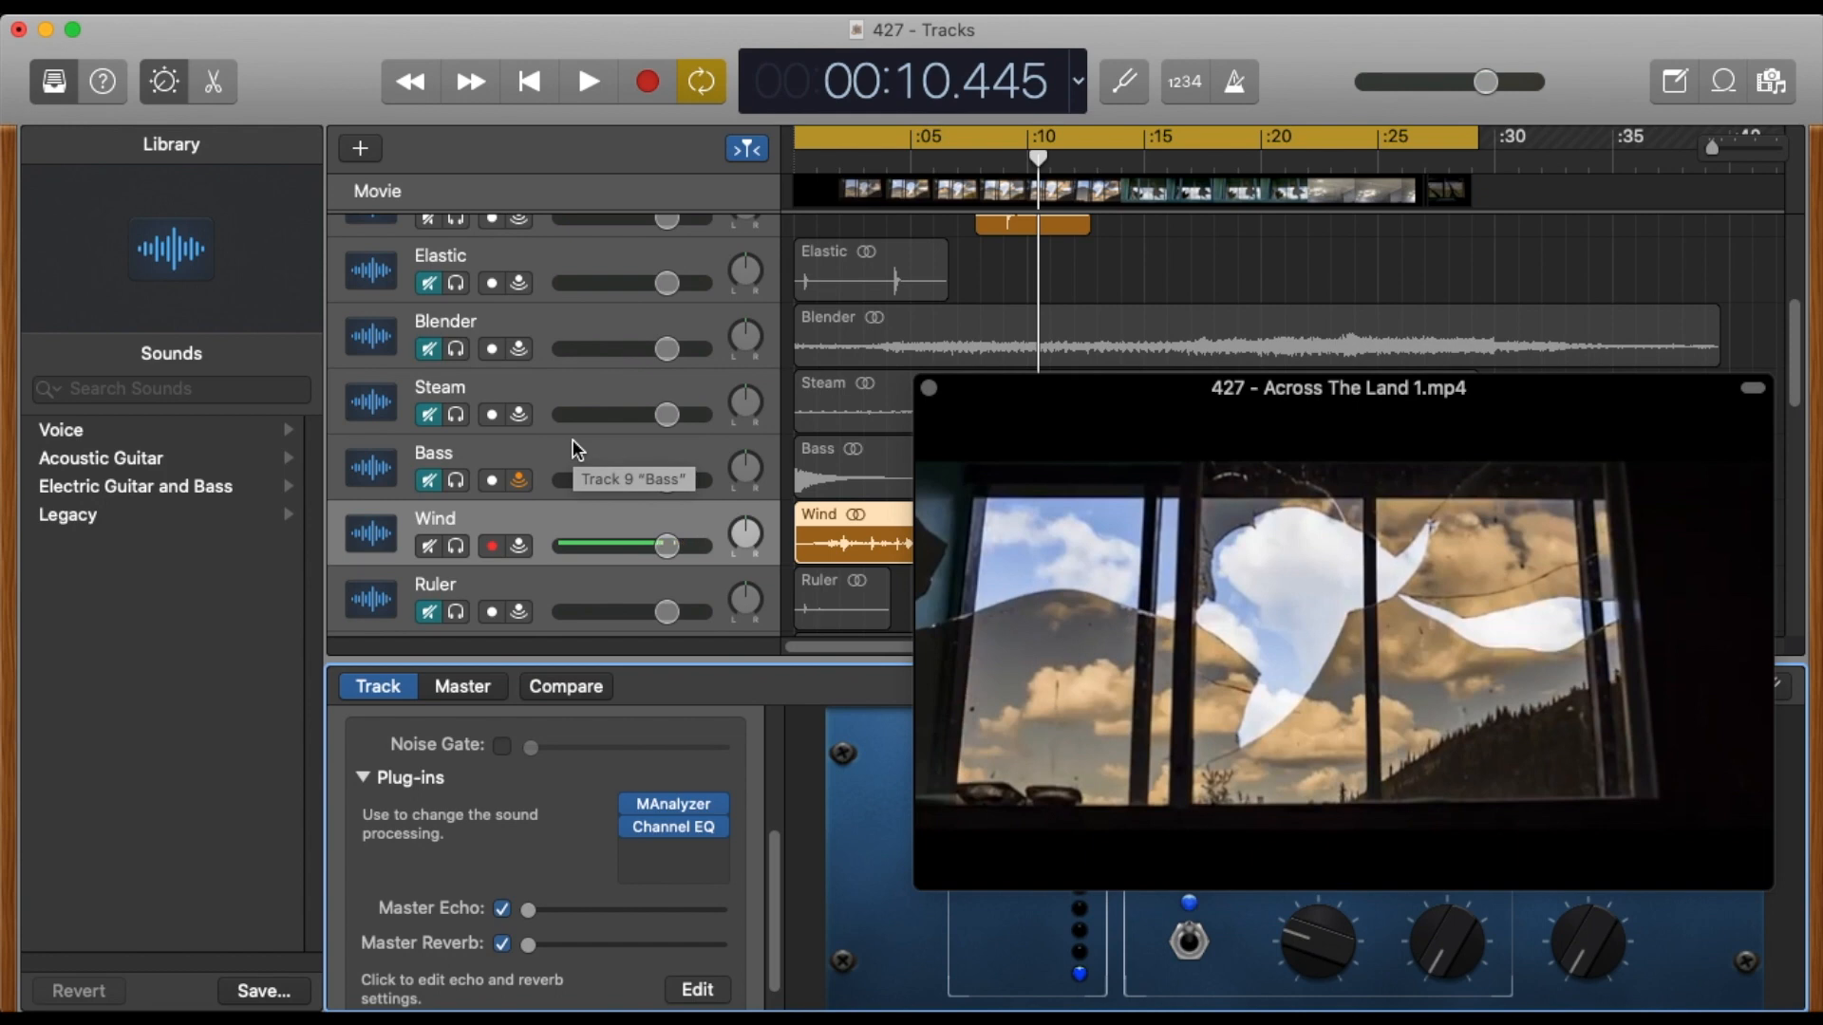
# Unmute Steam and play the mix with Steam and Wind against the movie from the start.
pyautogui.click(521, 385)
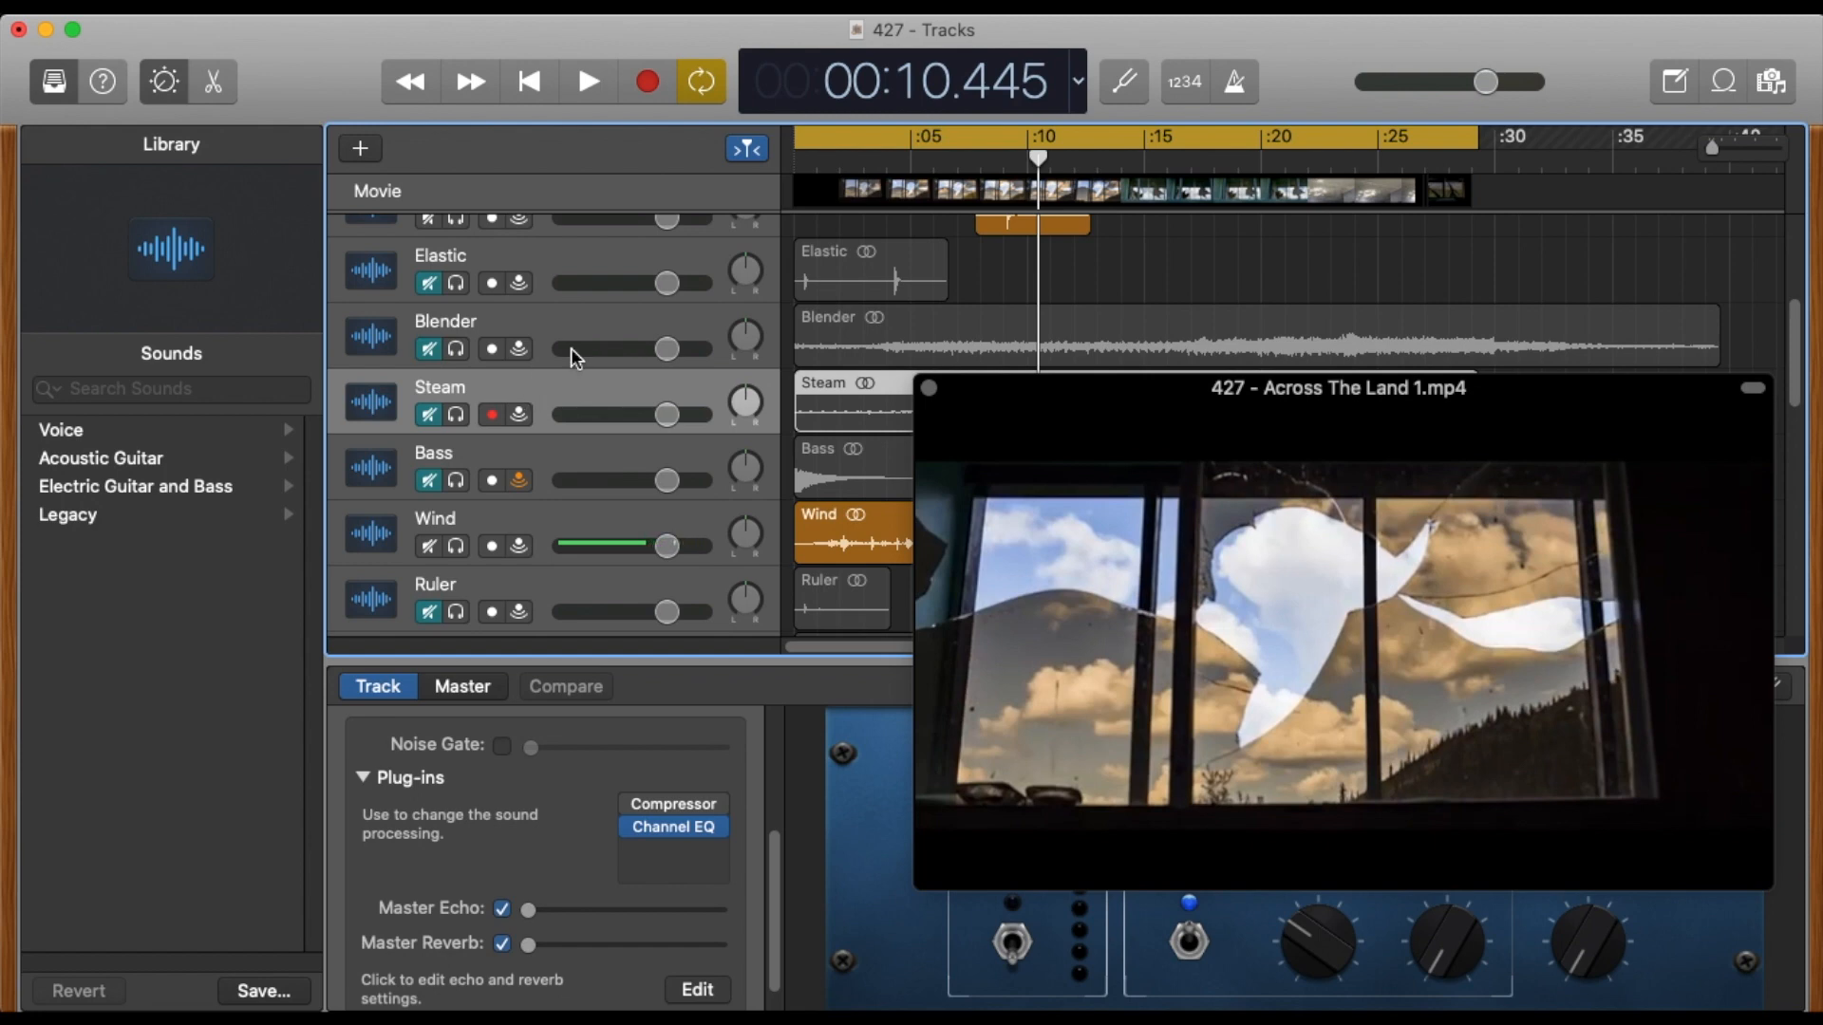
pyautogui.moveTo(1115, 389); pyautogui.dragTo(1123, 386)
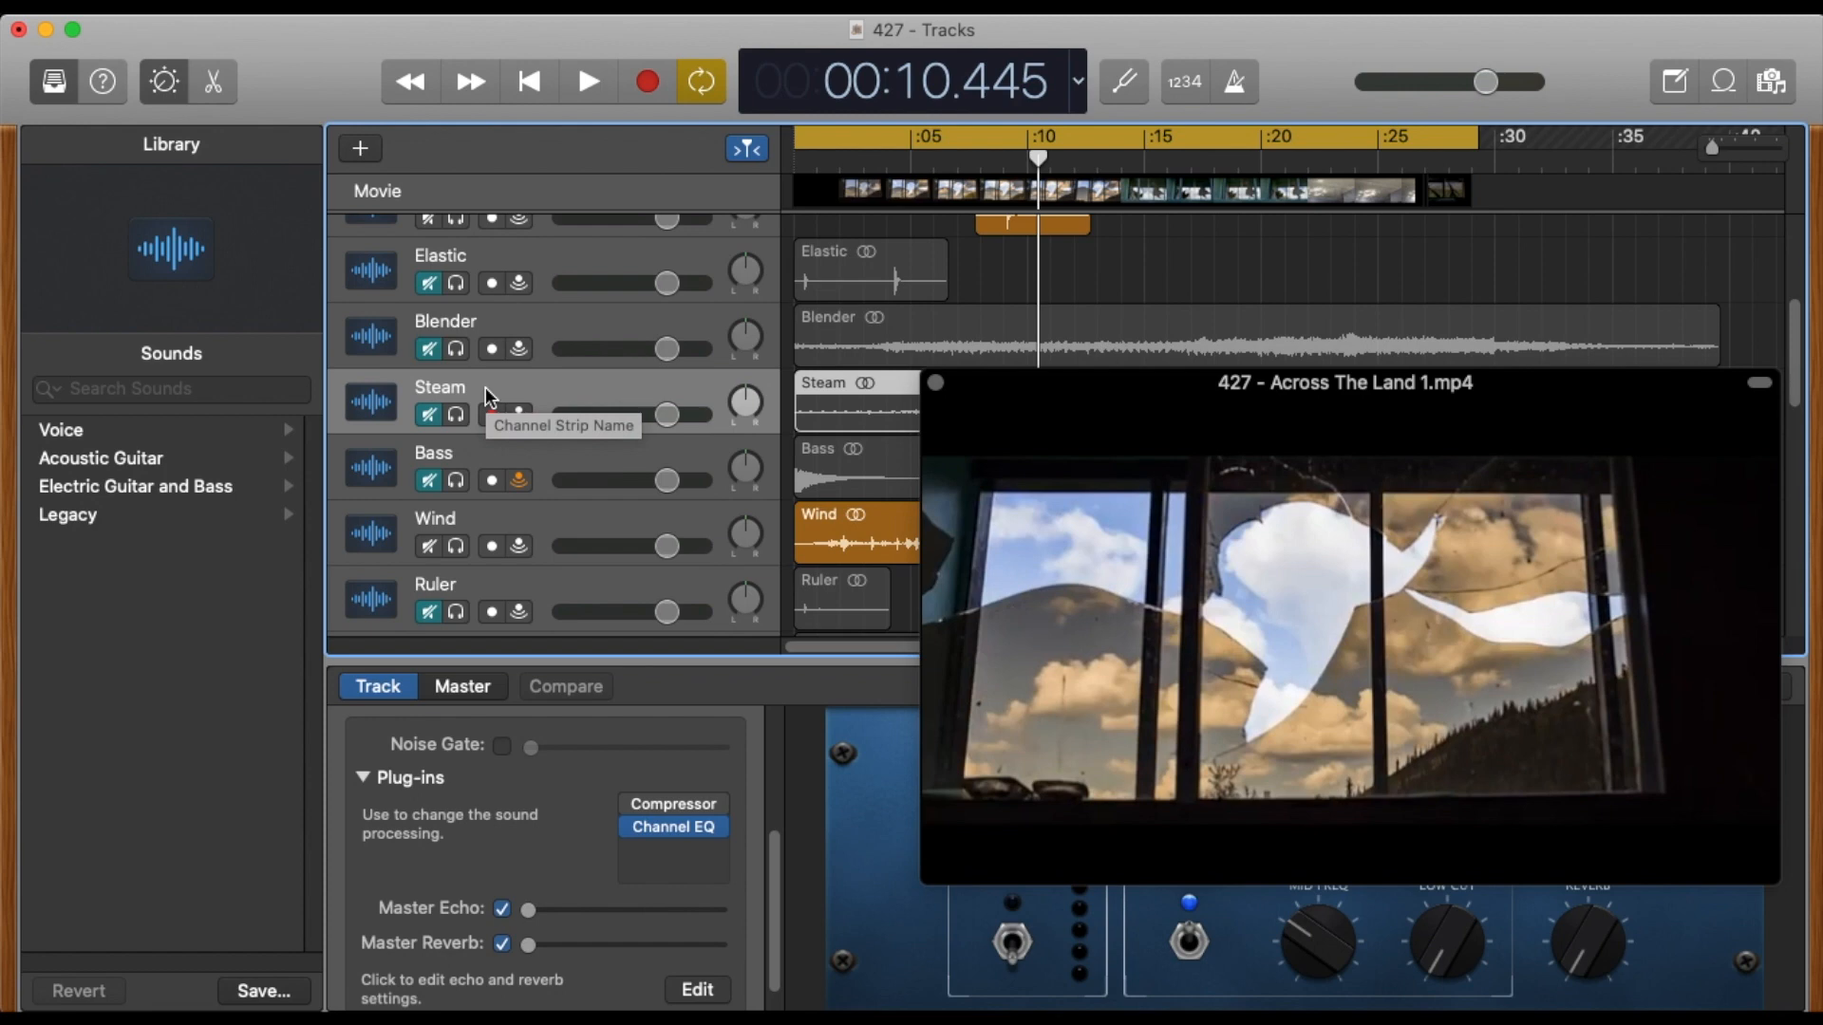
pyautogui.moveTo(1408, 870)
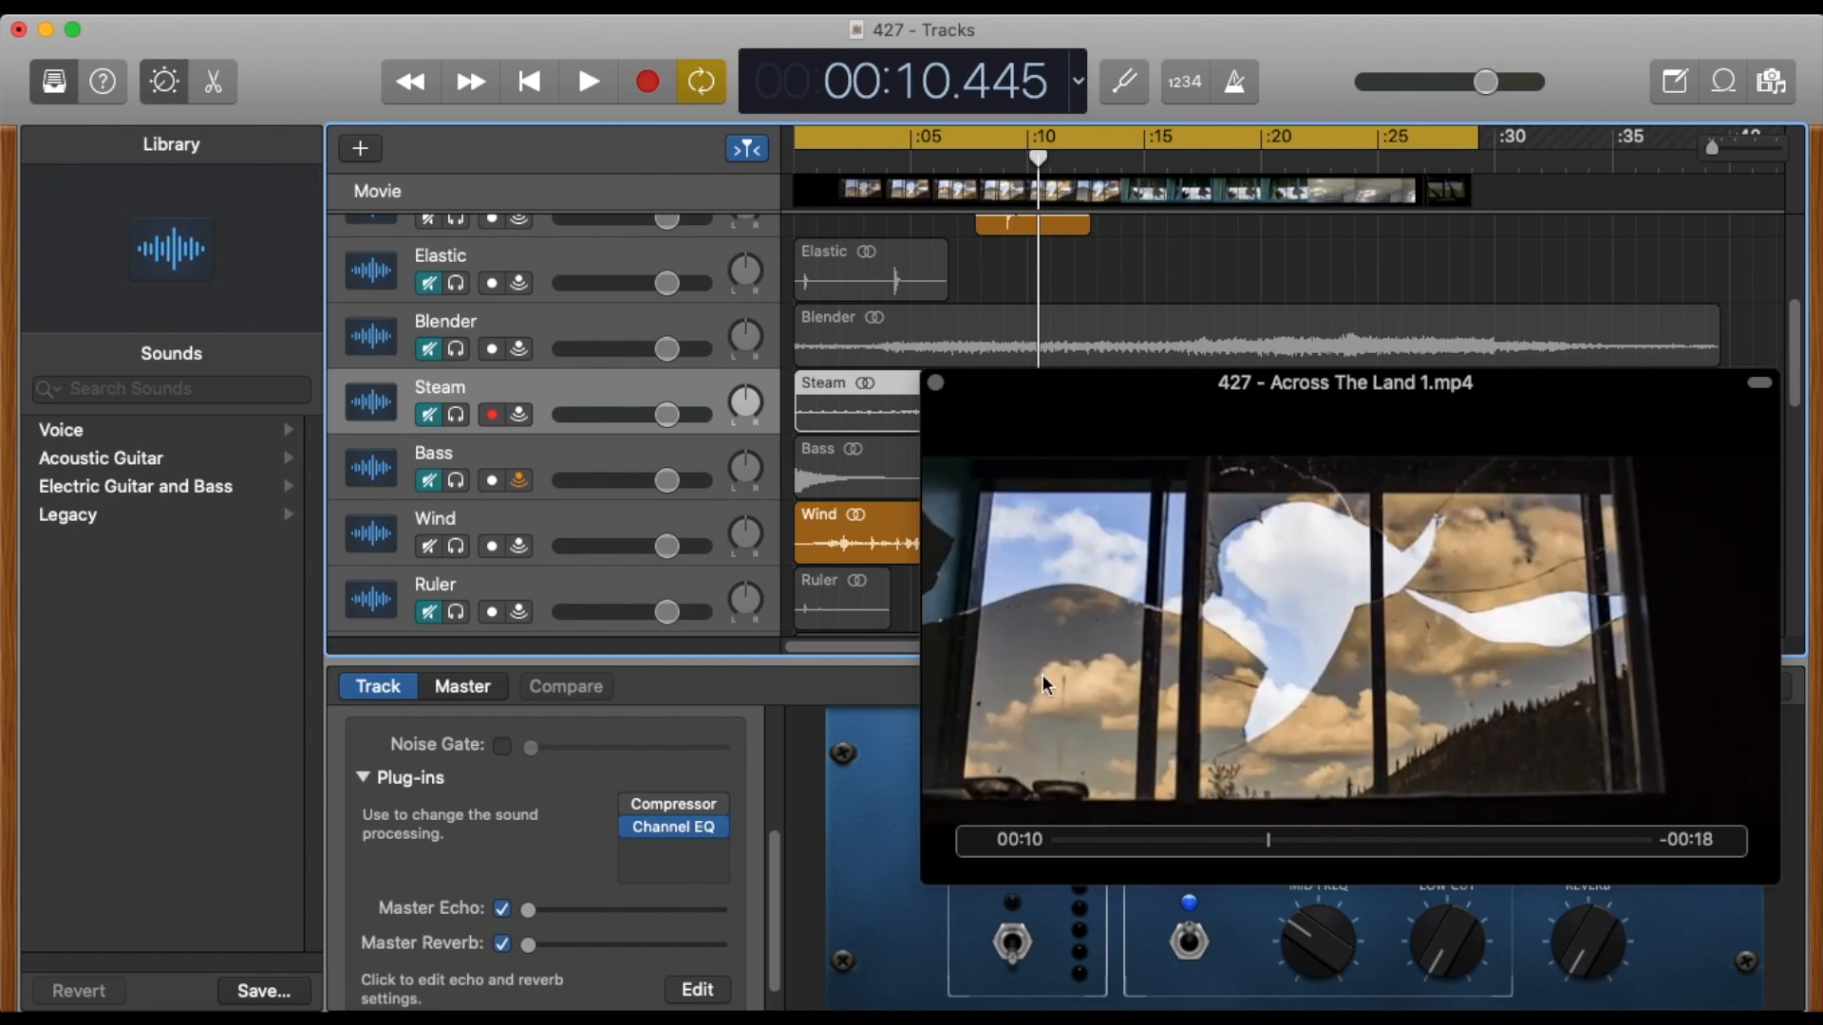
pyautogui.click(571, 505)
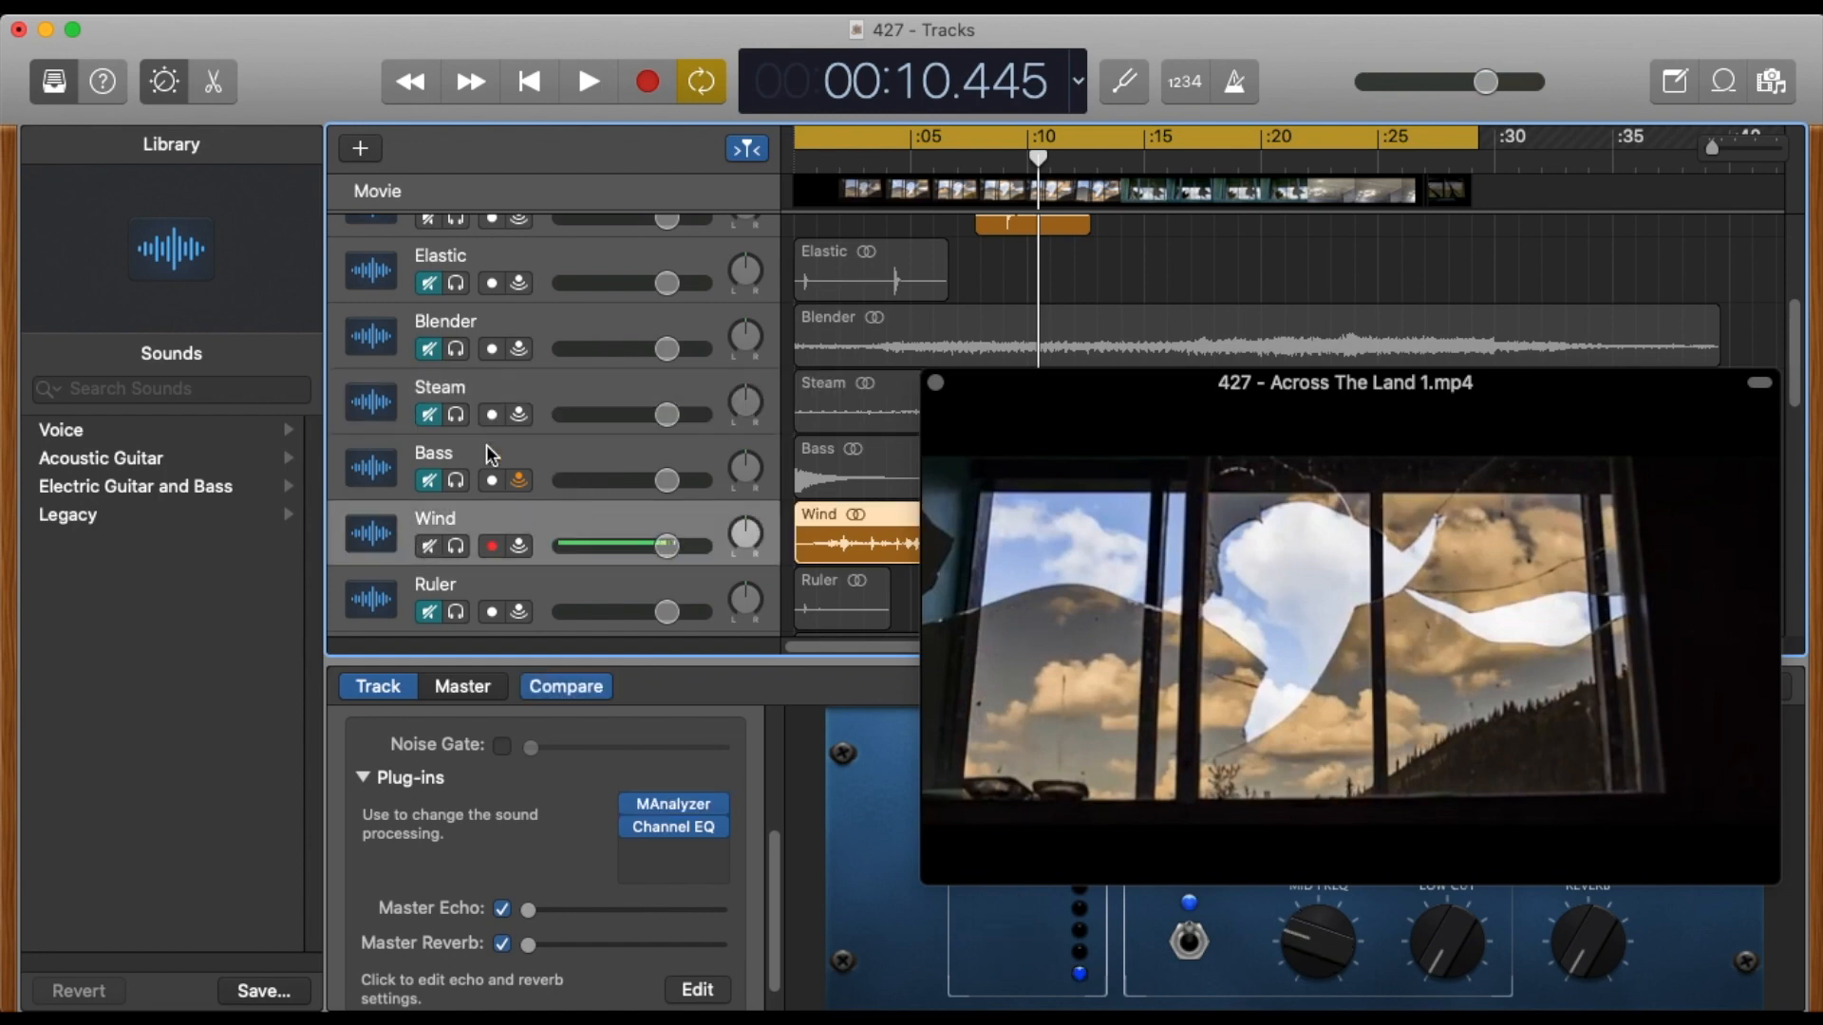
pyautogui.click(429, 414)
pyautogui.moveTo(907, 154); pyautogui.dragTo(728, 162)
pyautogui.press('space')
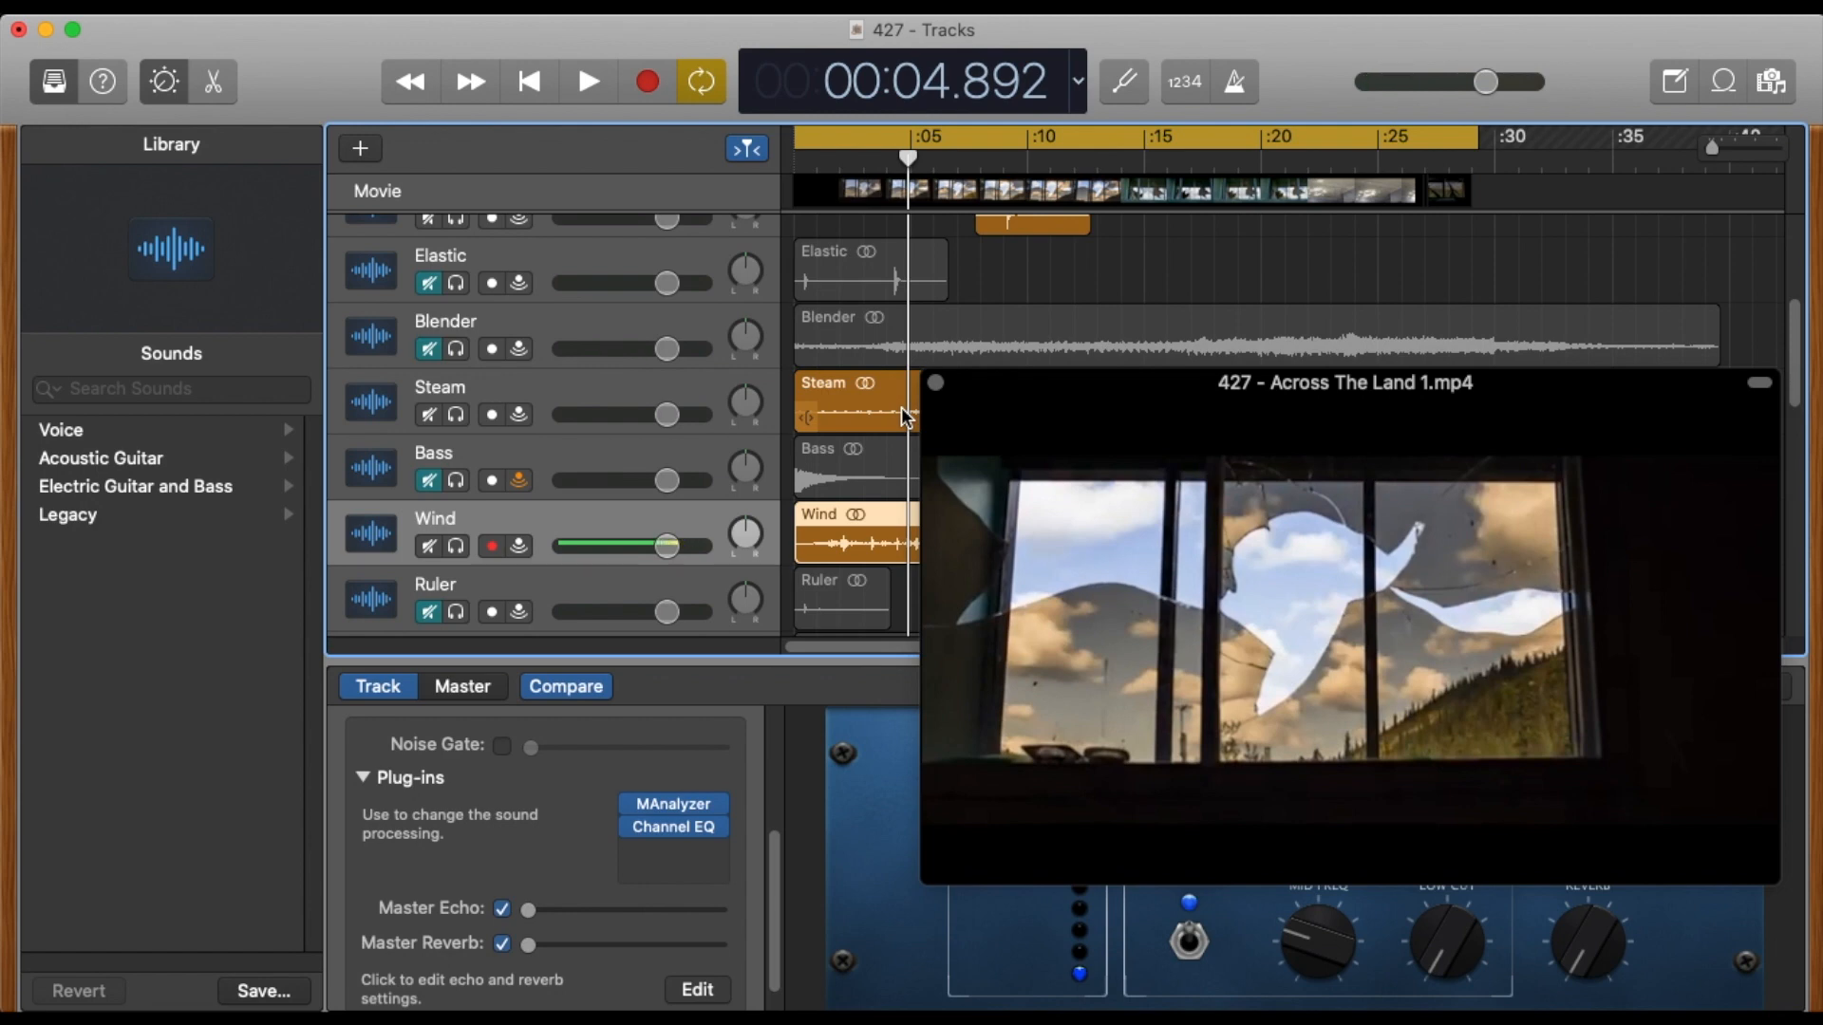
pyautogui.press('Return')
pyautogui.press('space')
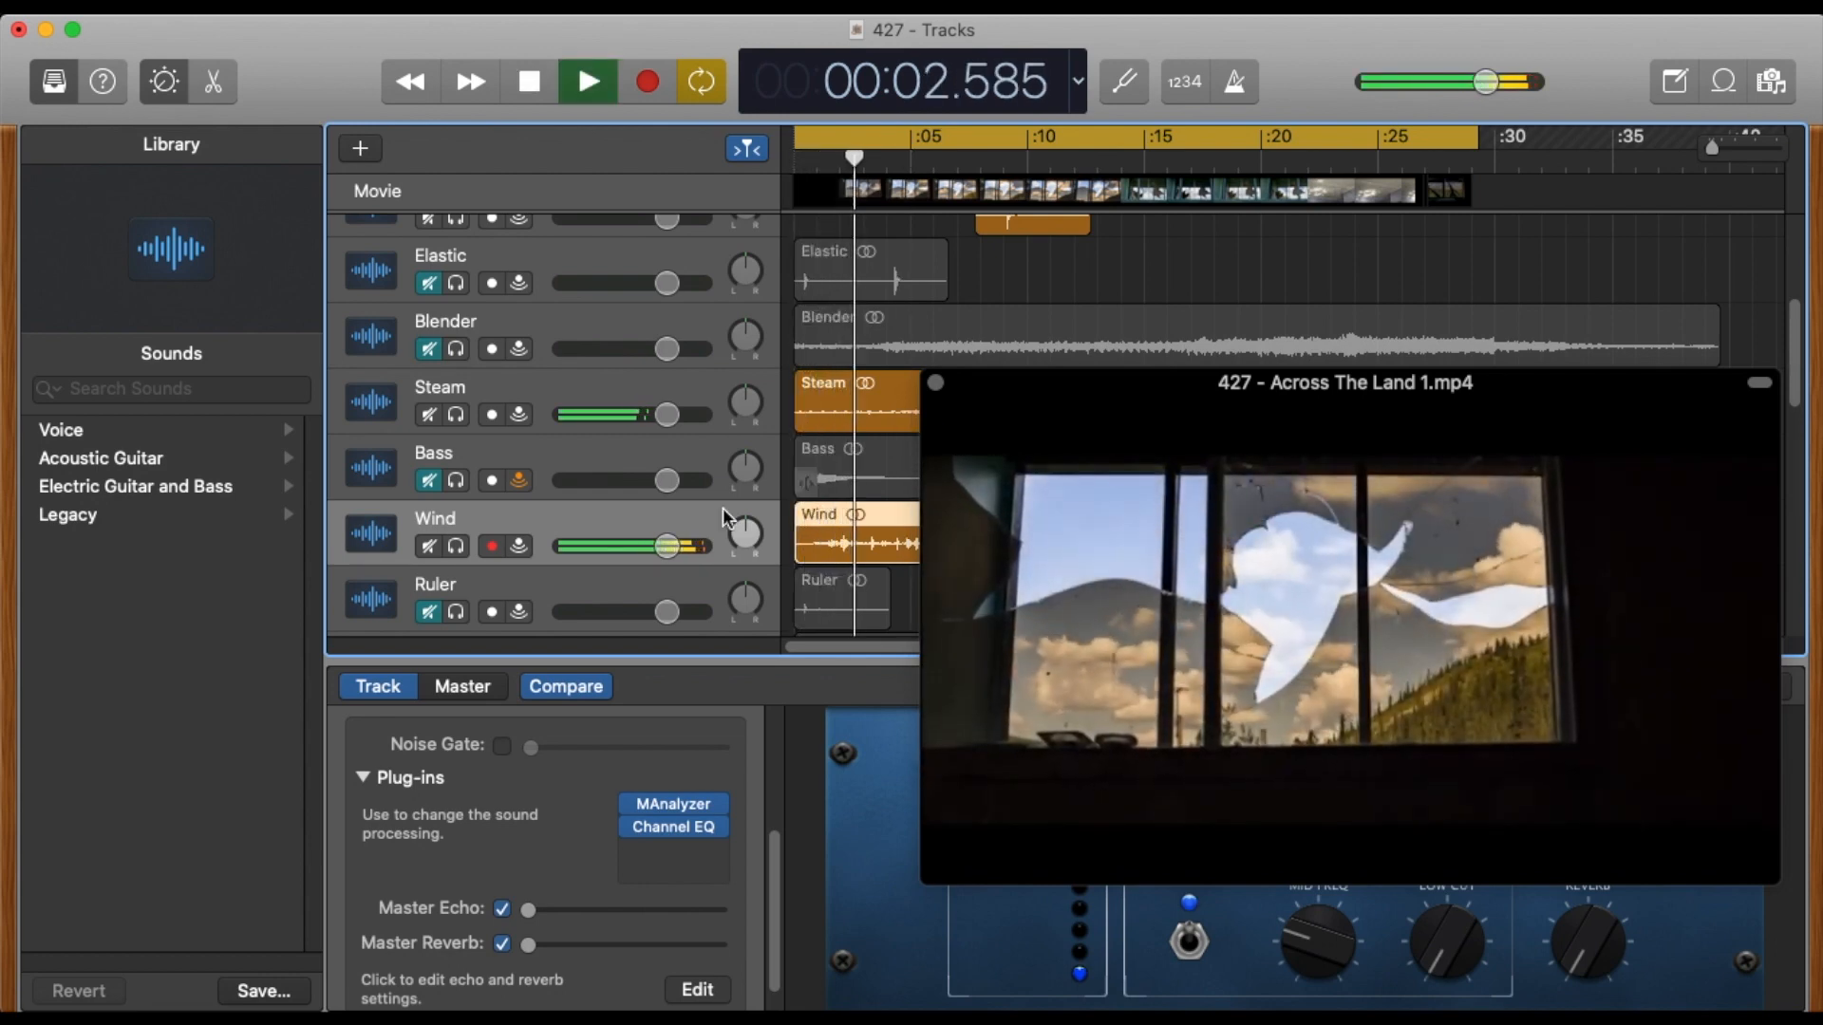
# Move the movie window up off the track controls, stop playback, and add the PlatinumVerb reverb after Channel EQ on the Steam track.
pyautogui.click(572, 385)
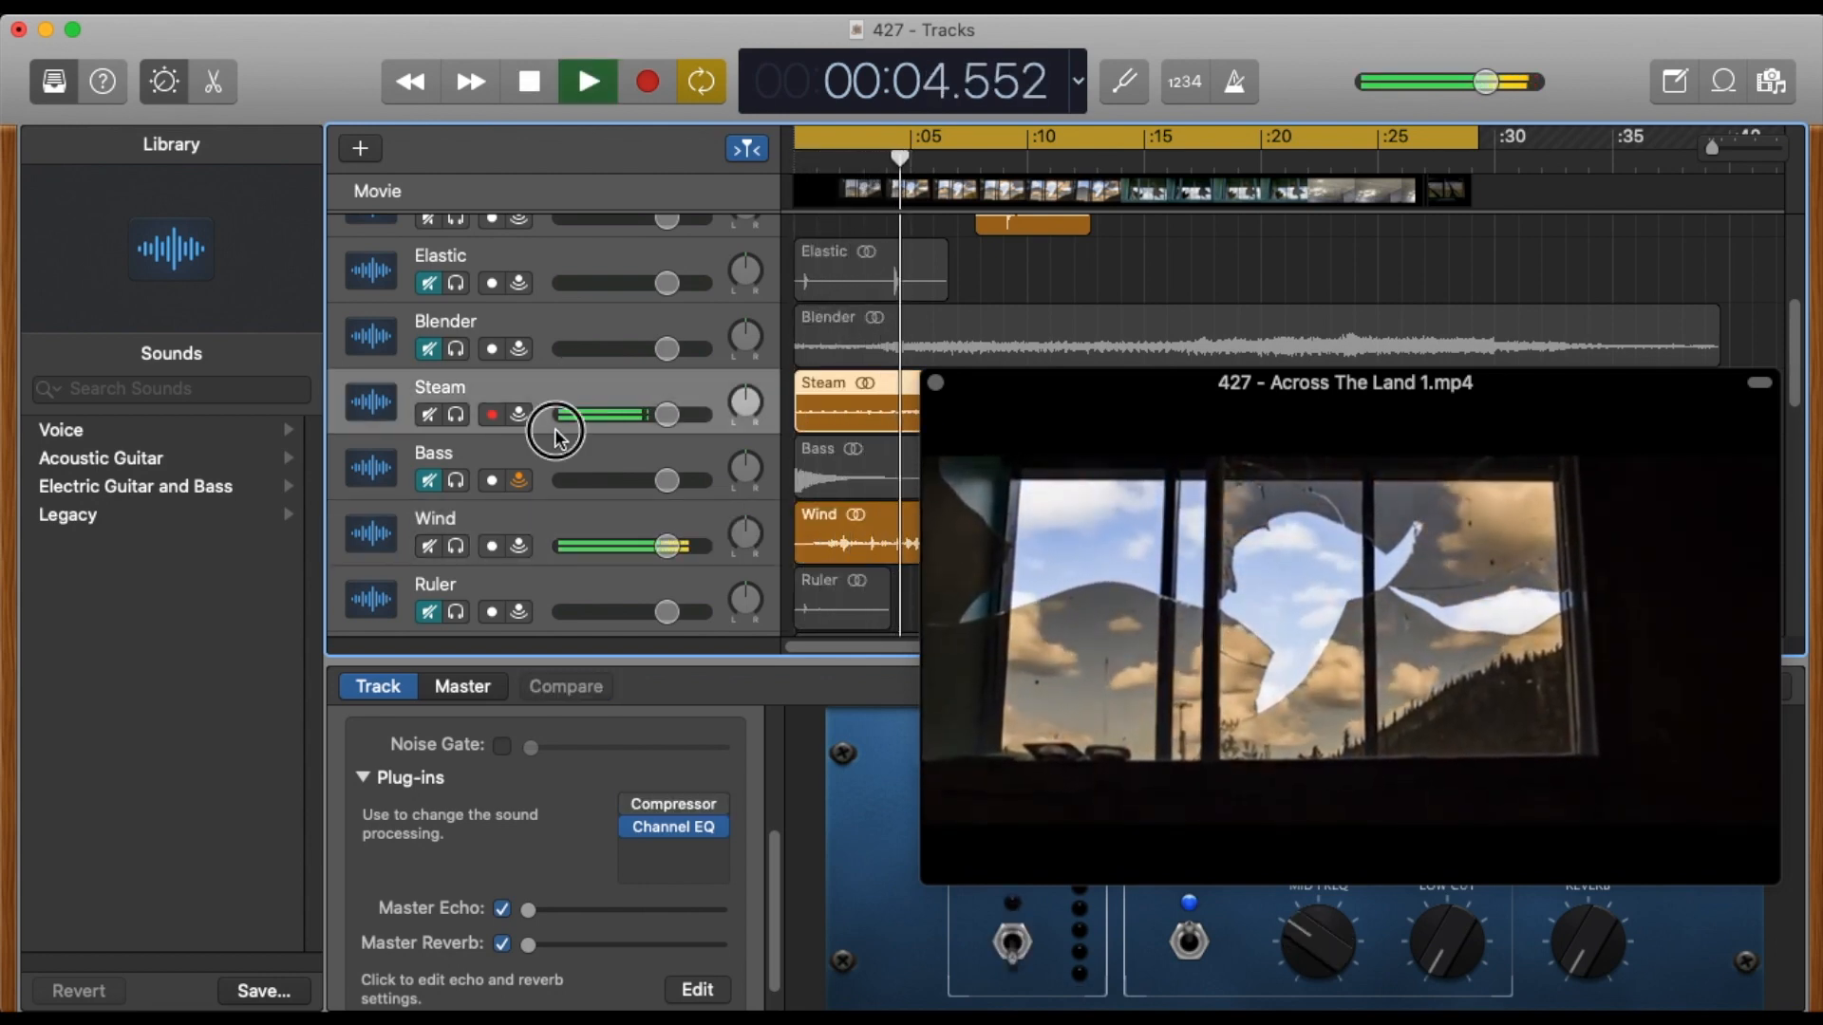
pyautogui.press('b')
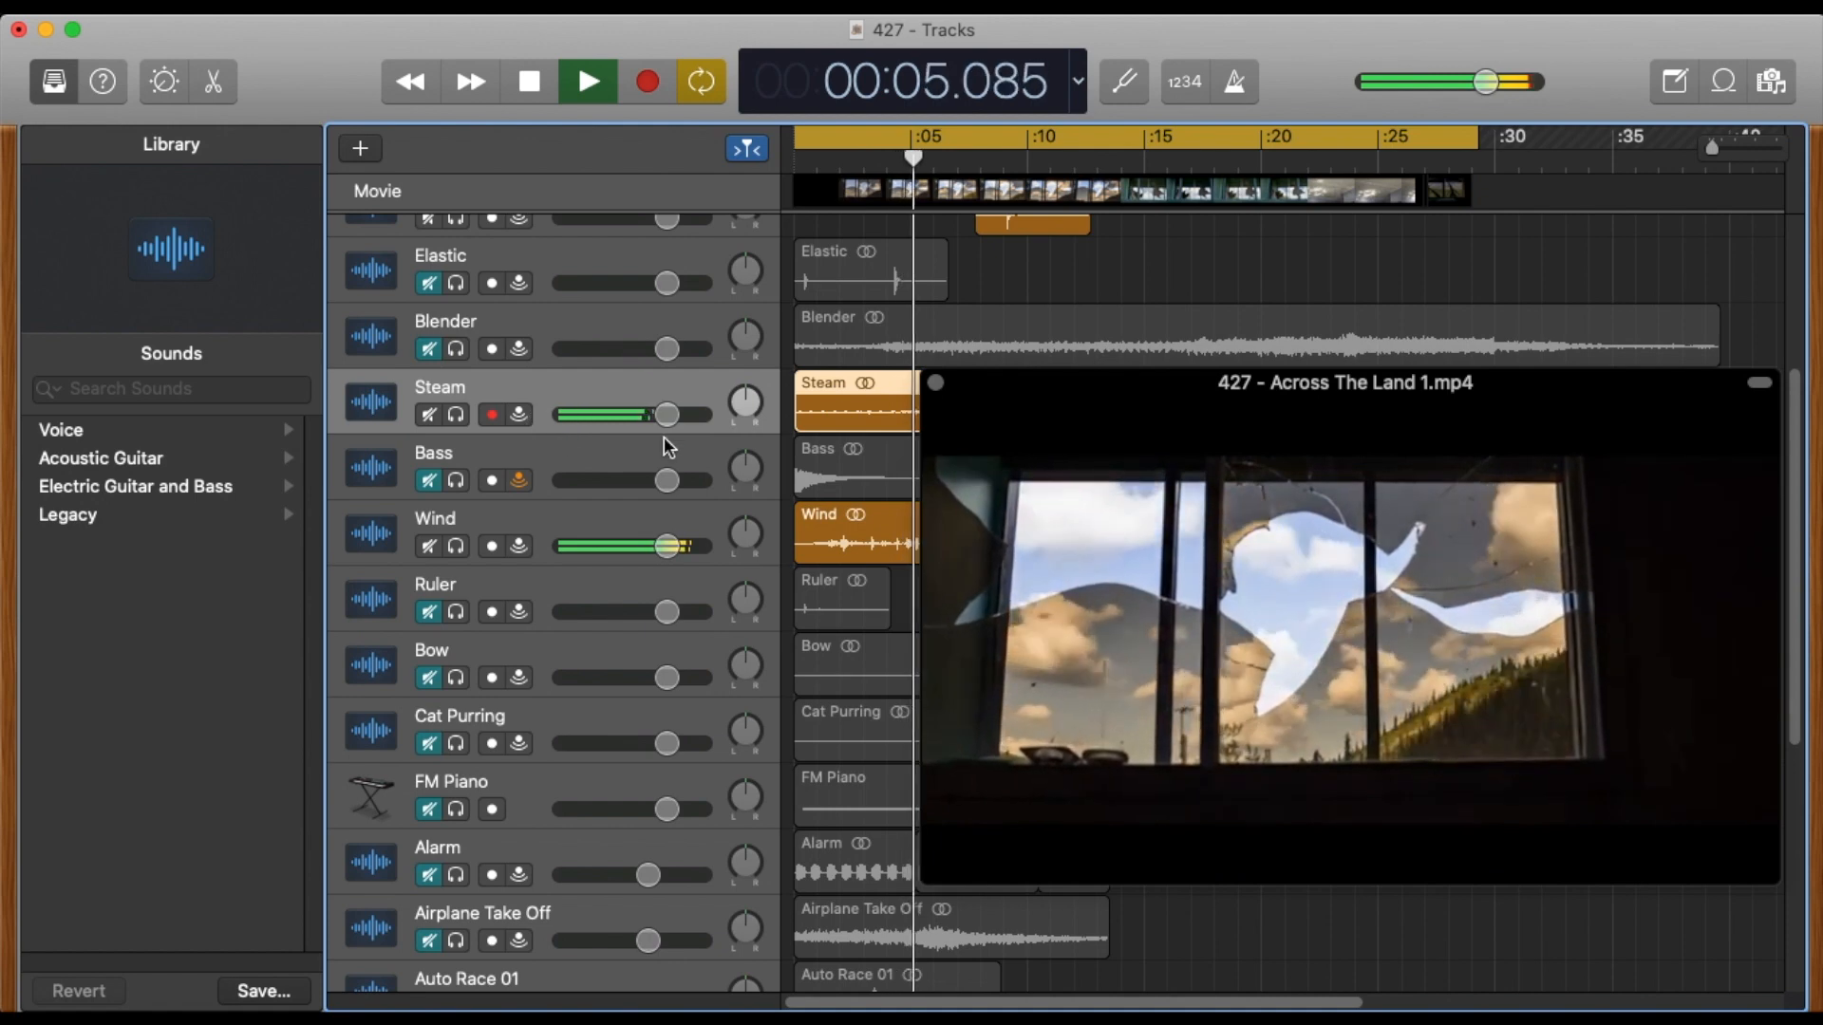
pyautogui.doubleClick(547, 418)
pyautogui.moveTo(1045, 376); pyautogui.dragTo(983, 133)
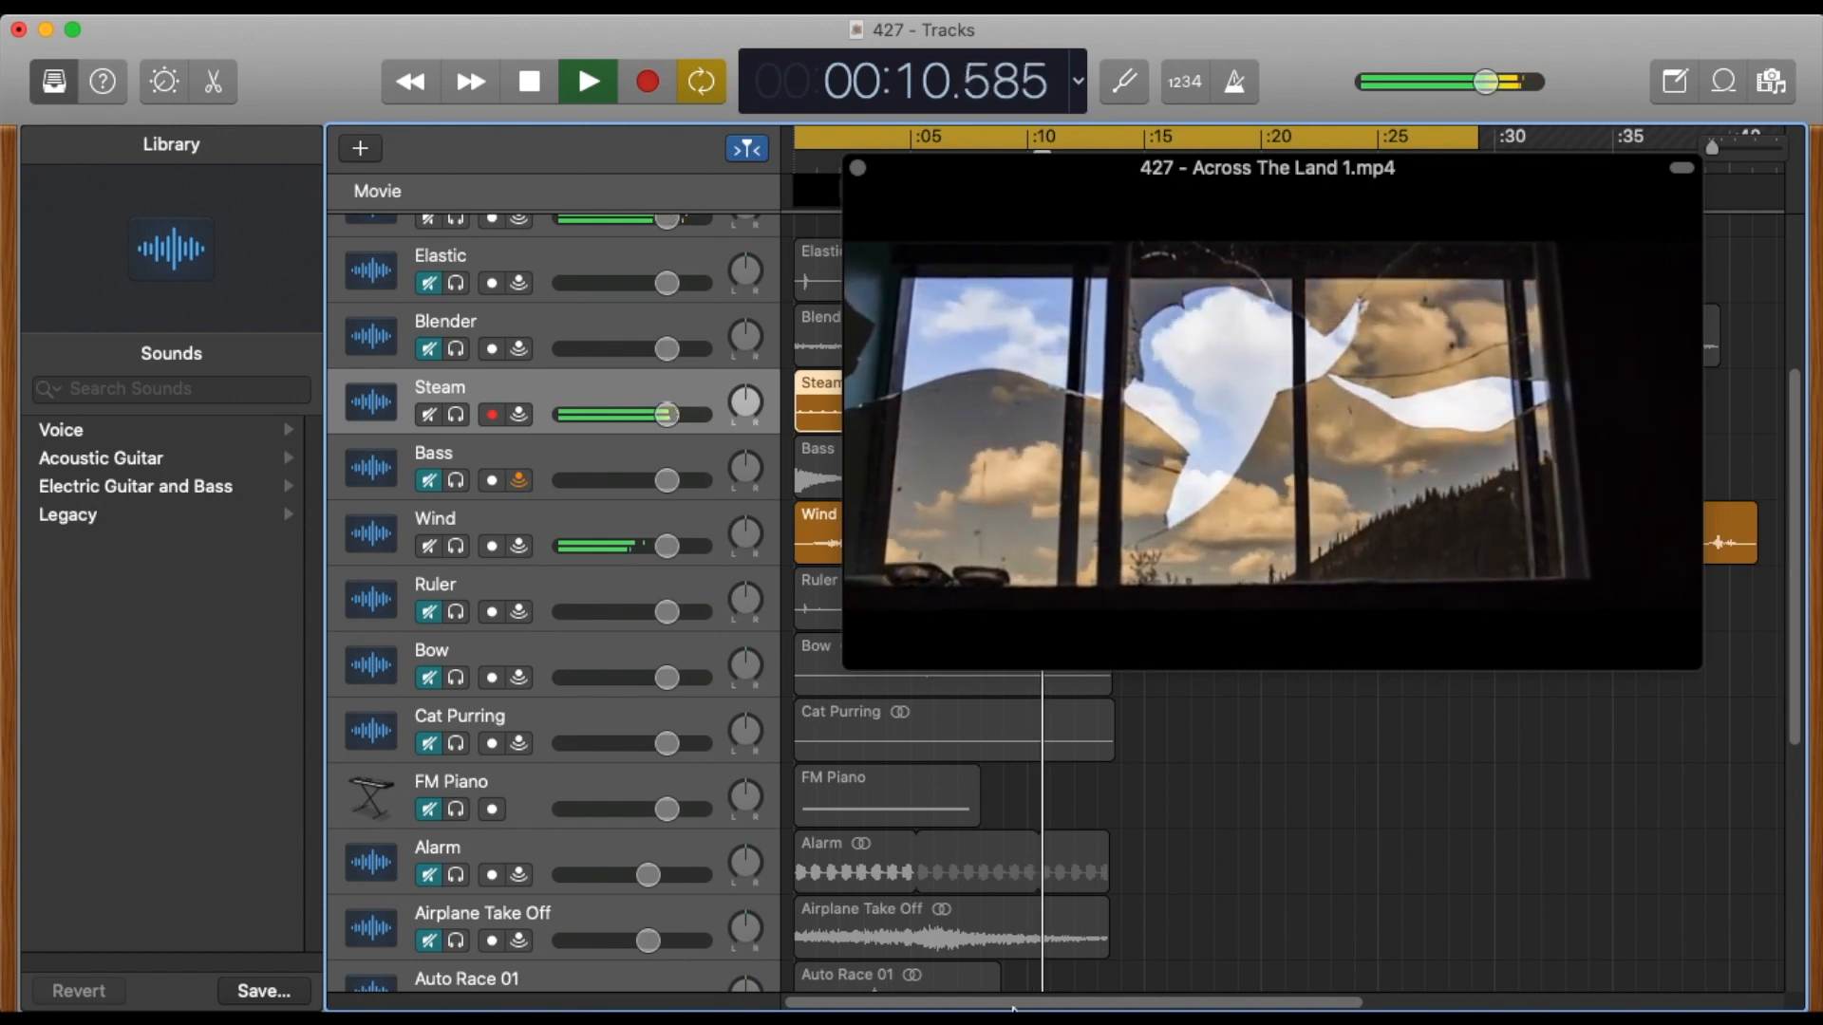
pyautogui.doubleClick(547, 424)
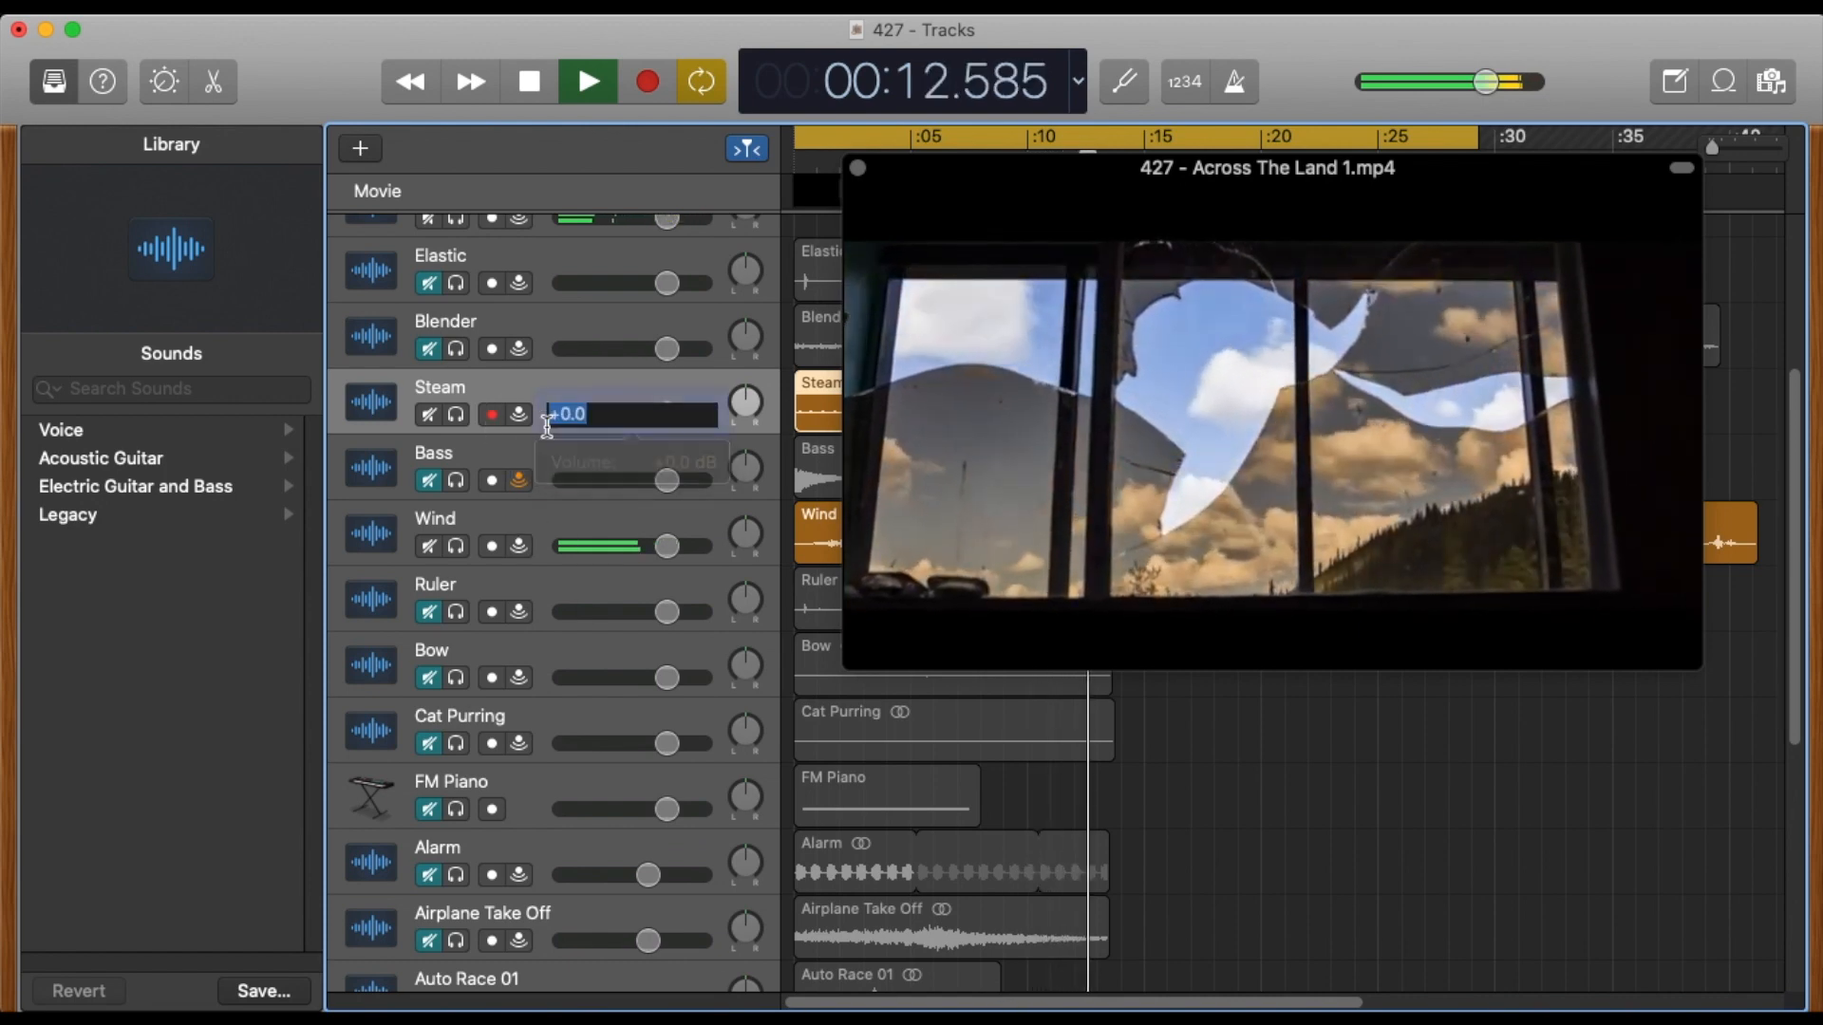
pyautogui.doubleClick(536, 426)
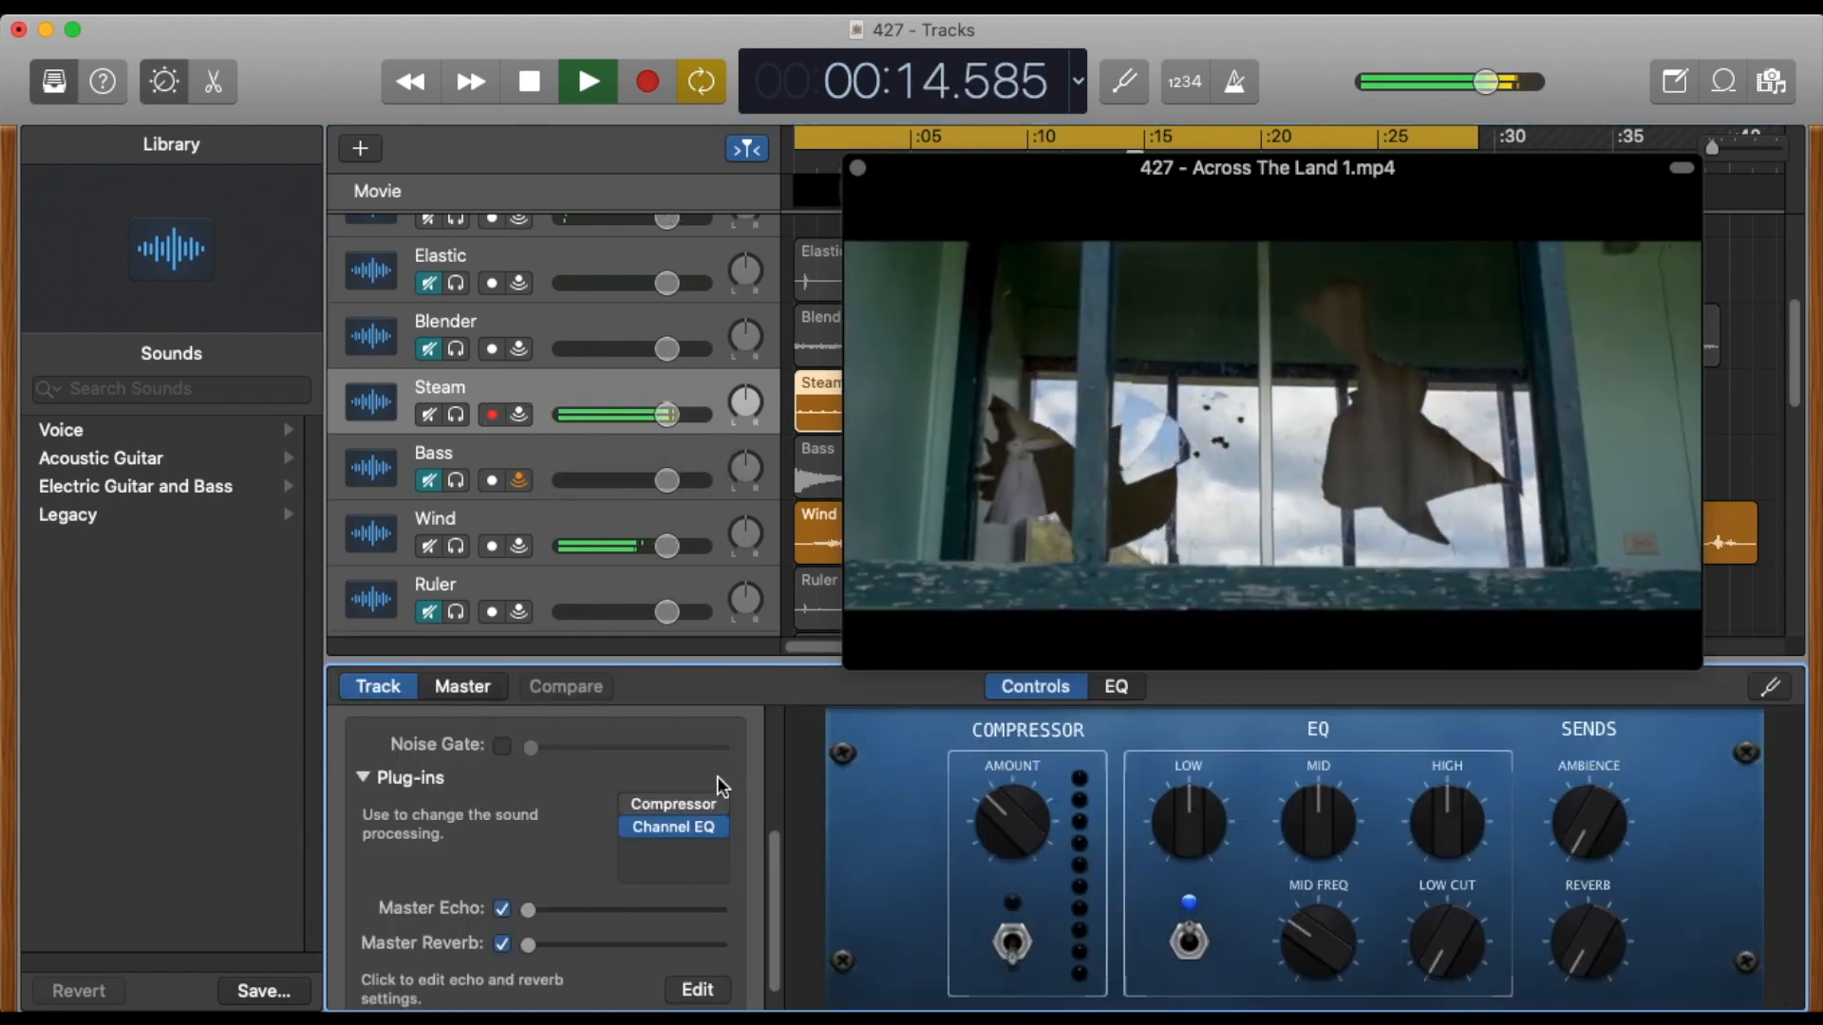
pyautogui.press('space')
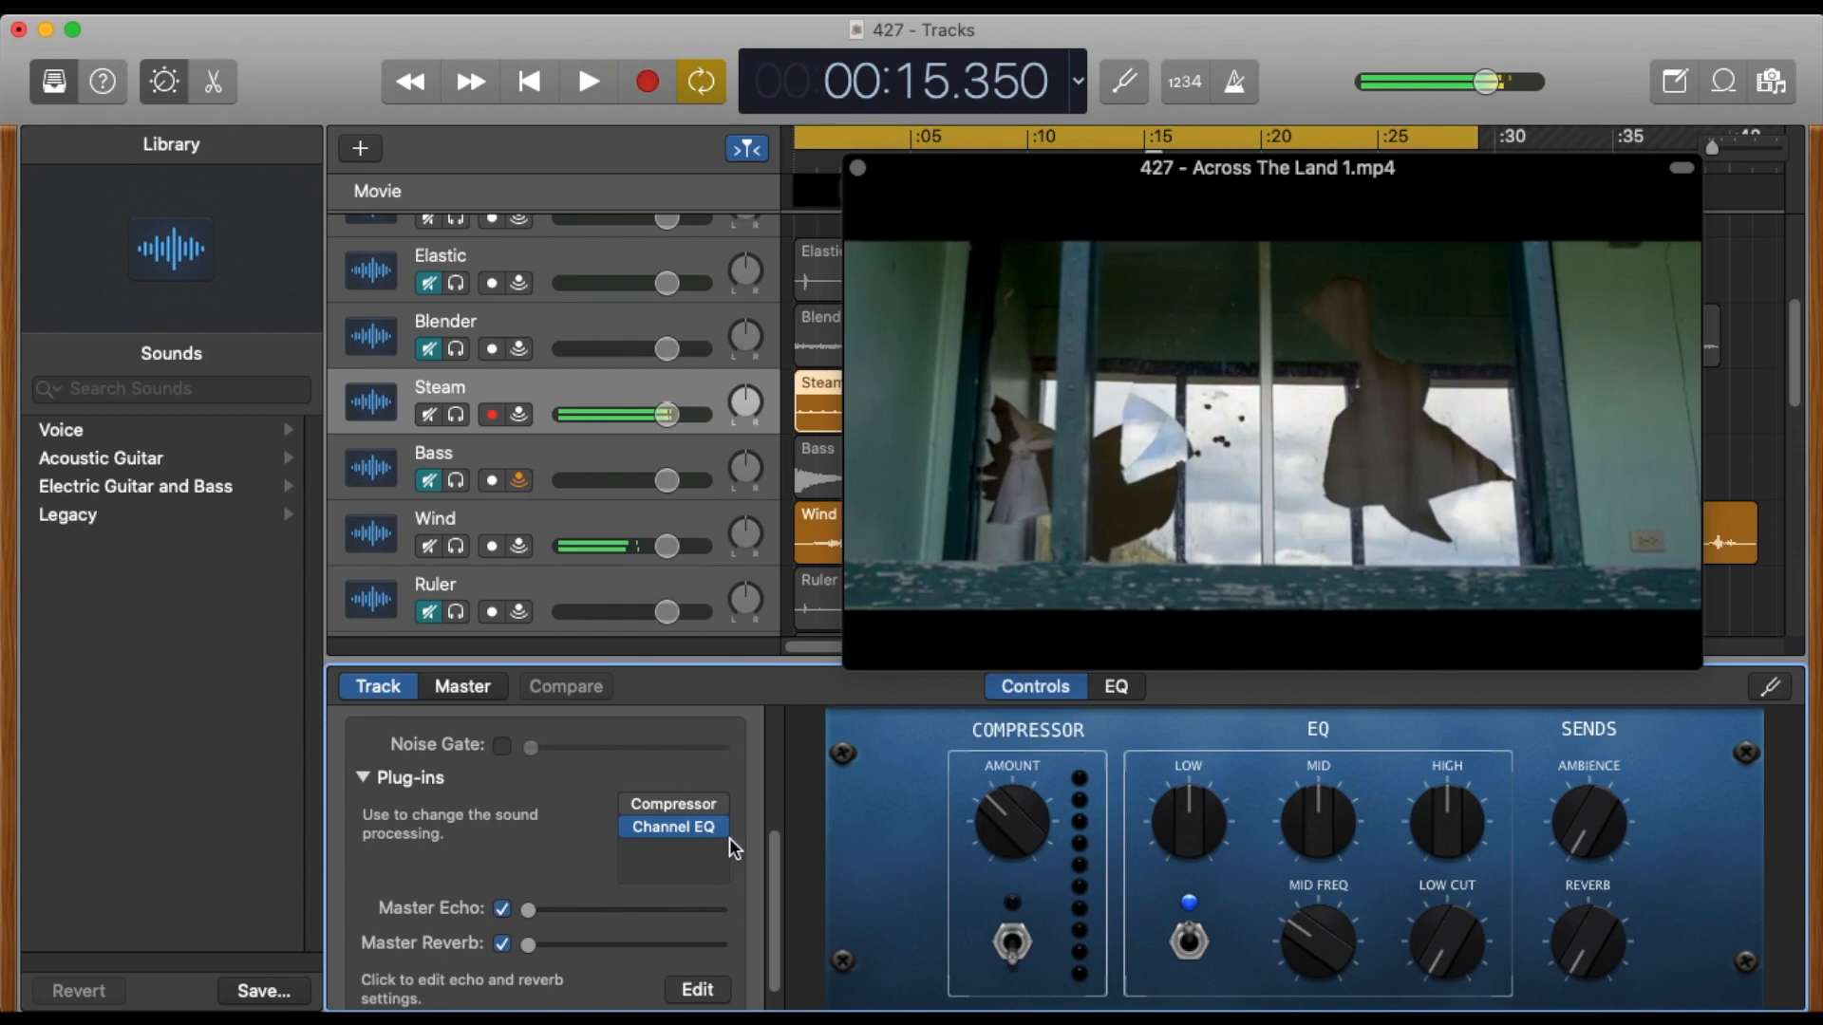
pyautogui.click(670, 845)
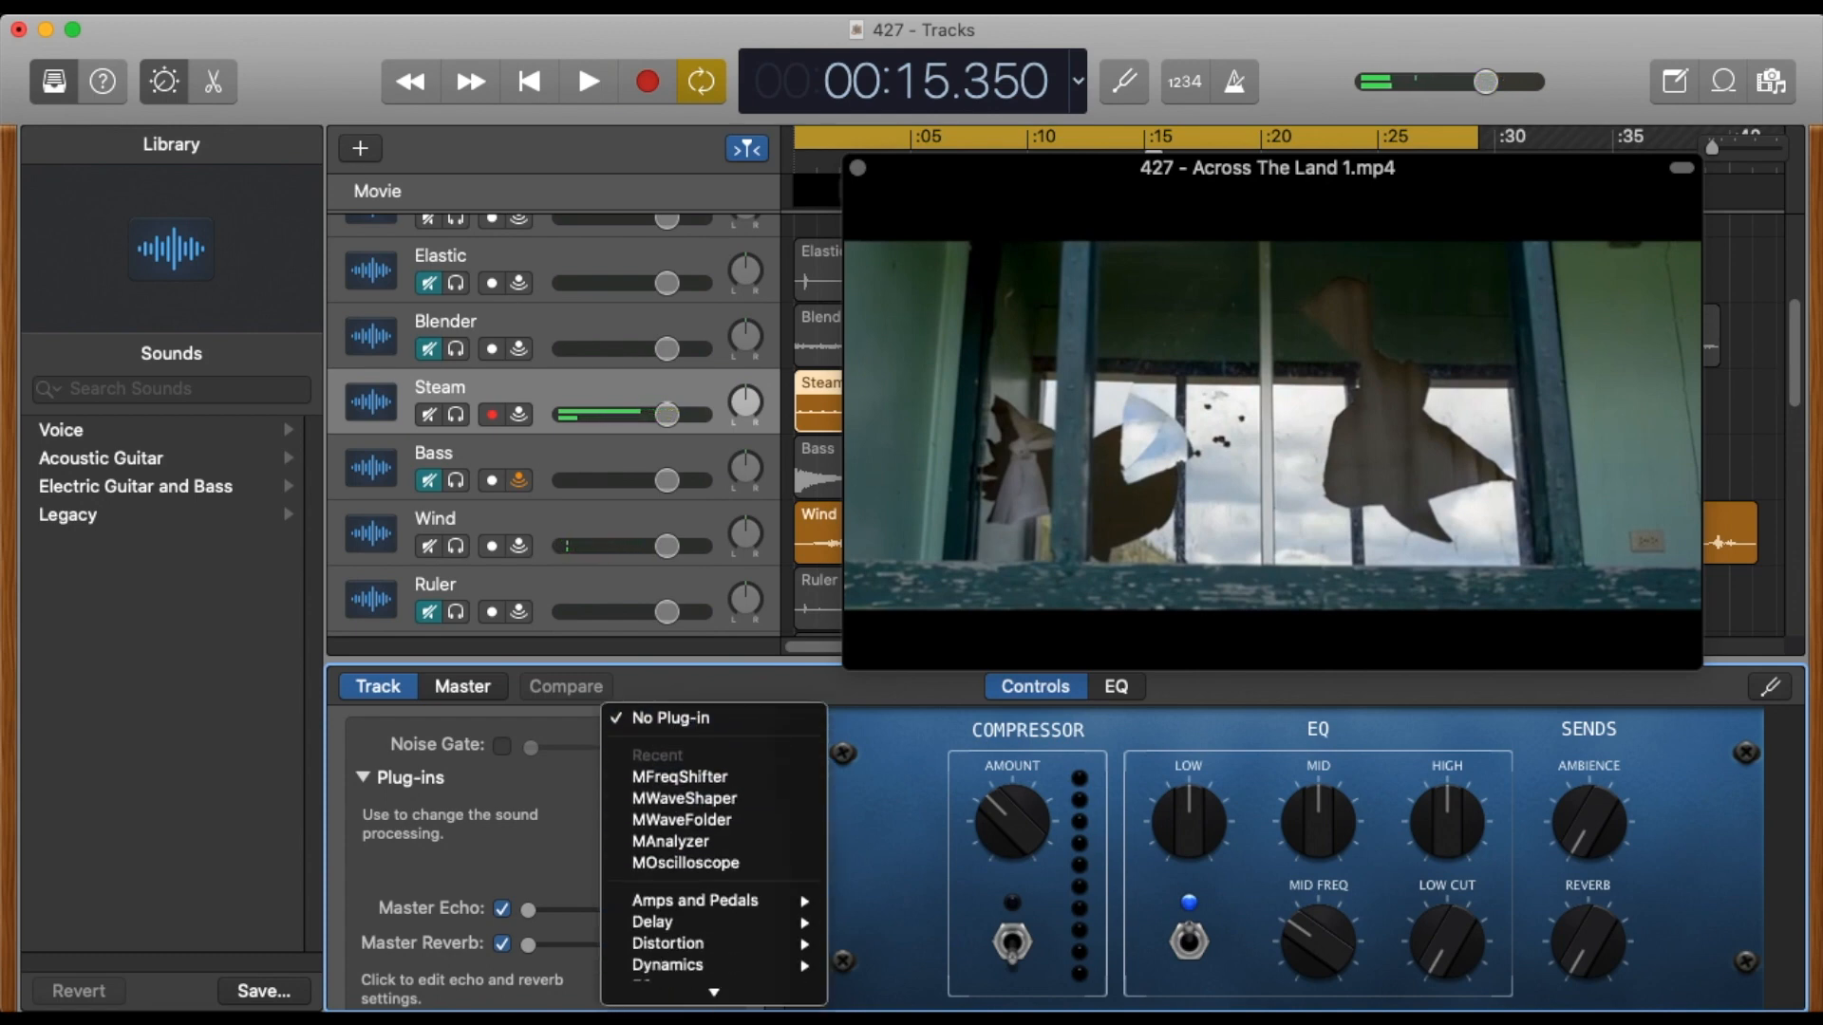
pyautogui.moveTo(707, 993)
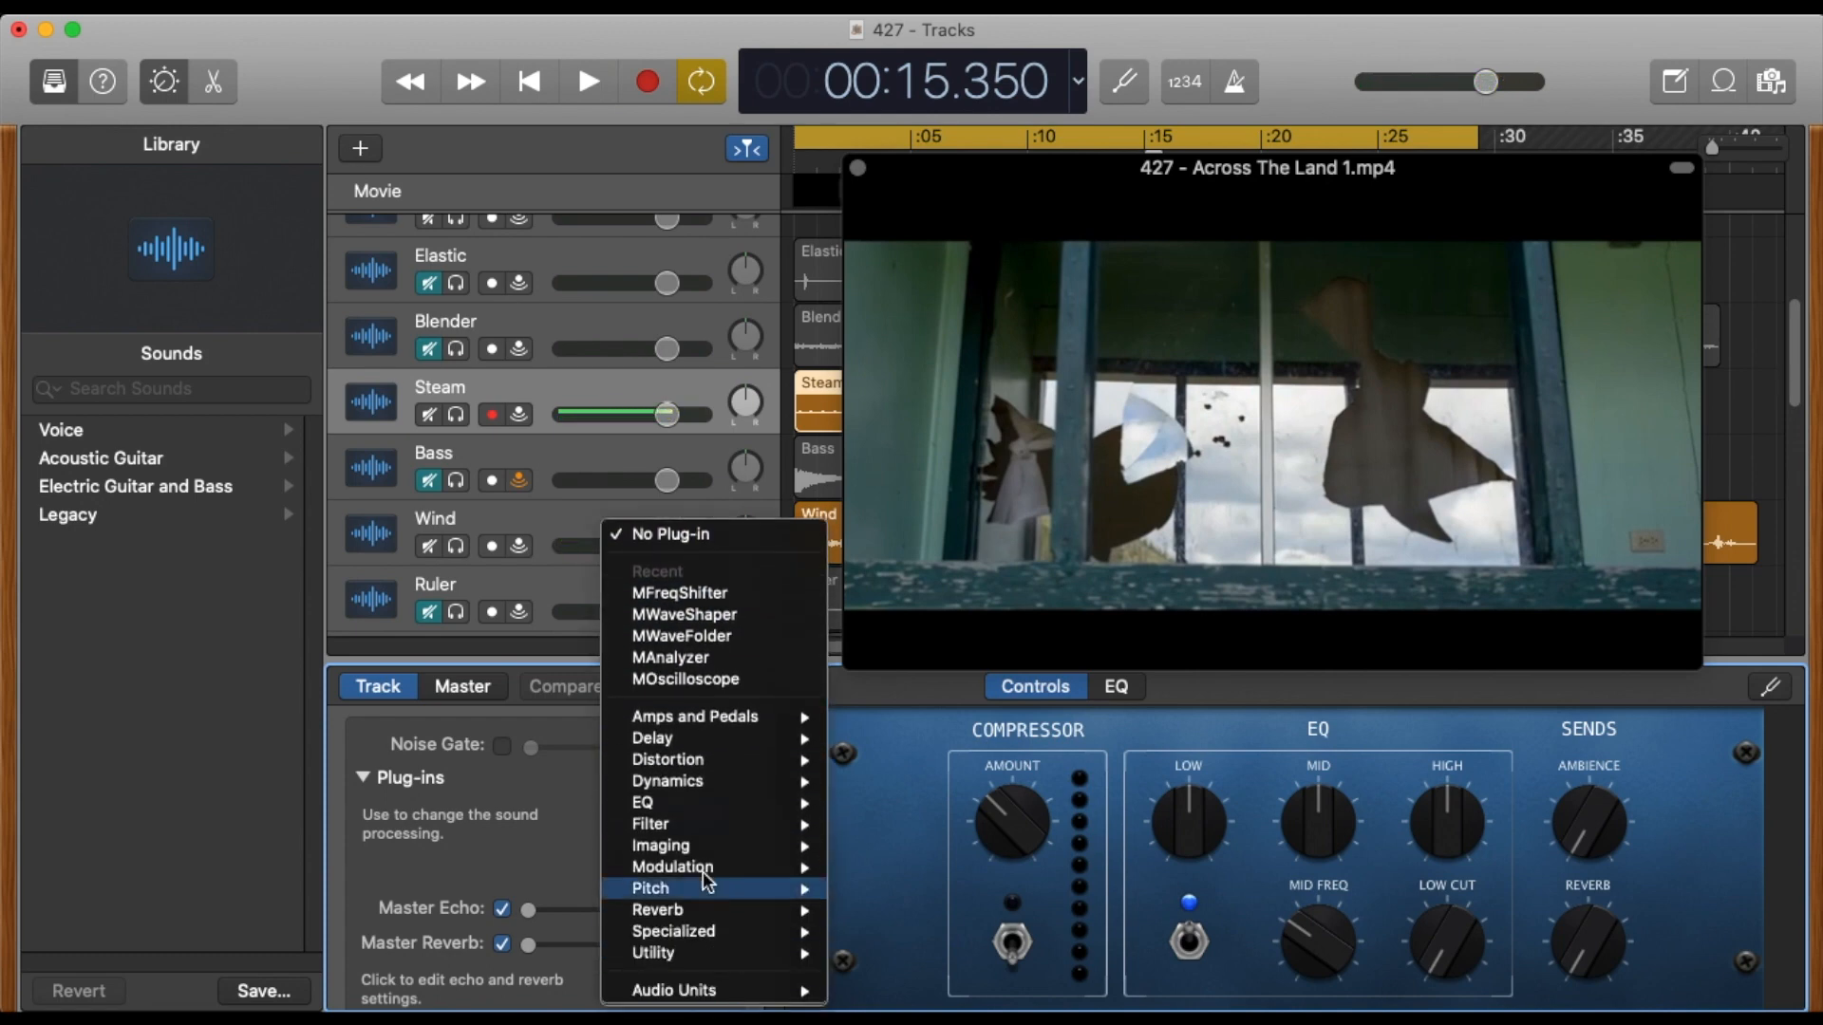
pyautogui.moveTo(742, 907)
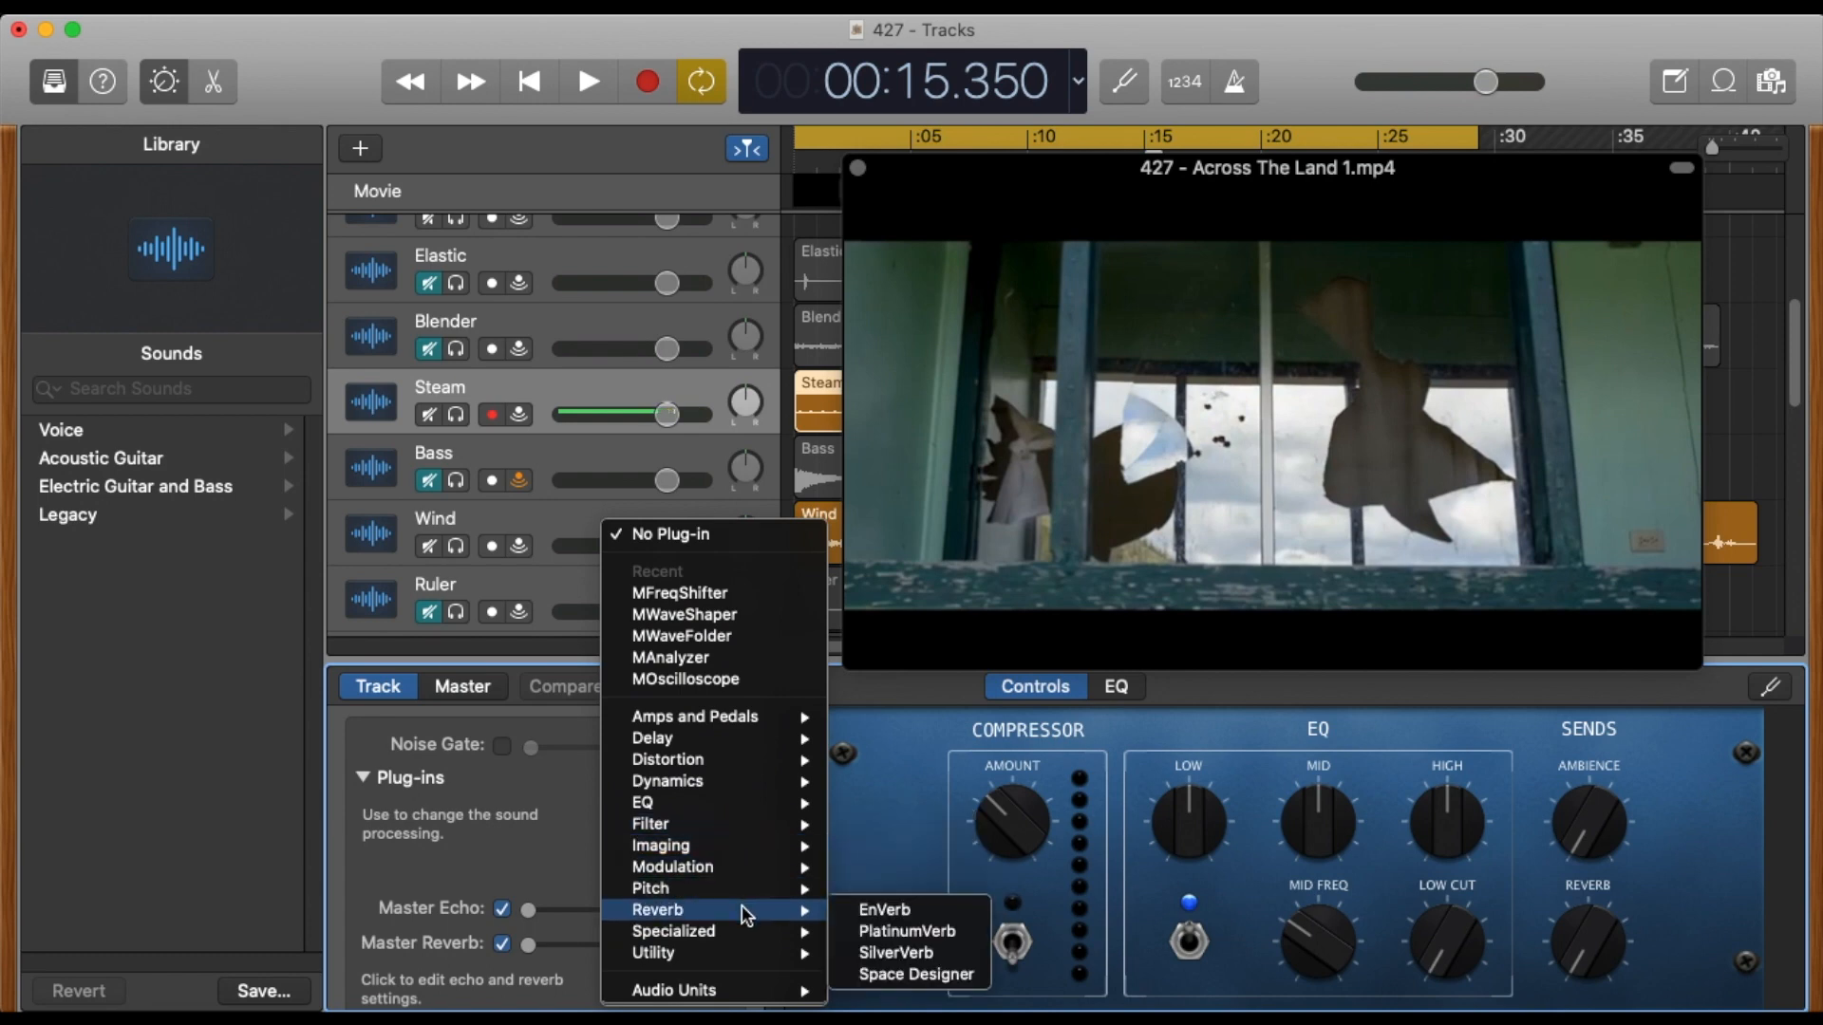
pyautogui.click(915, 930)
# Raise the Wet level of Steam's PlatinumVerb to 89 % during playback and replay the mix from the start.
pyautogui.press('space')
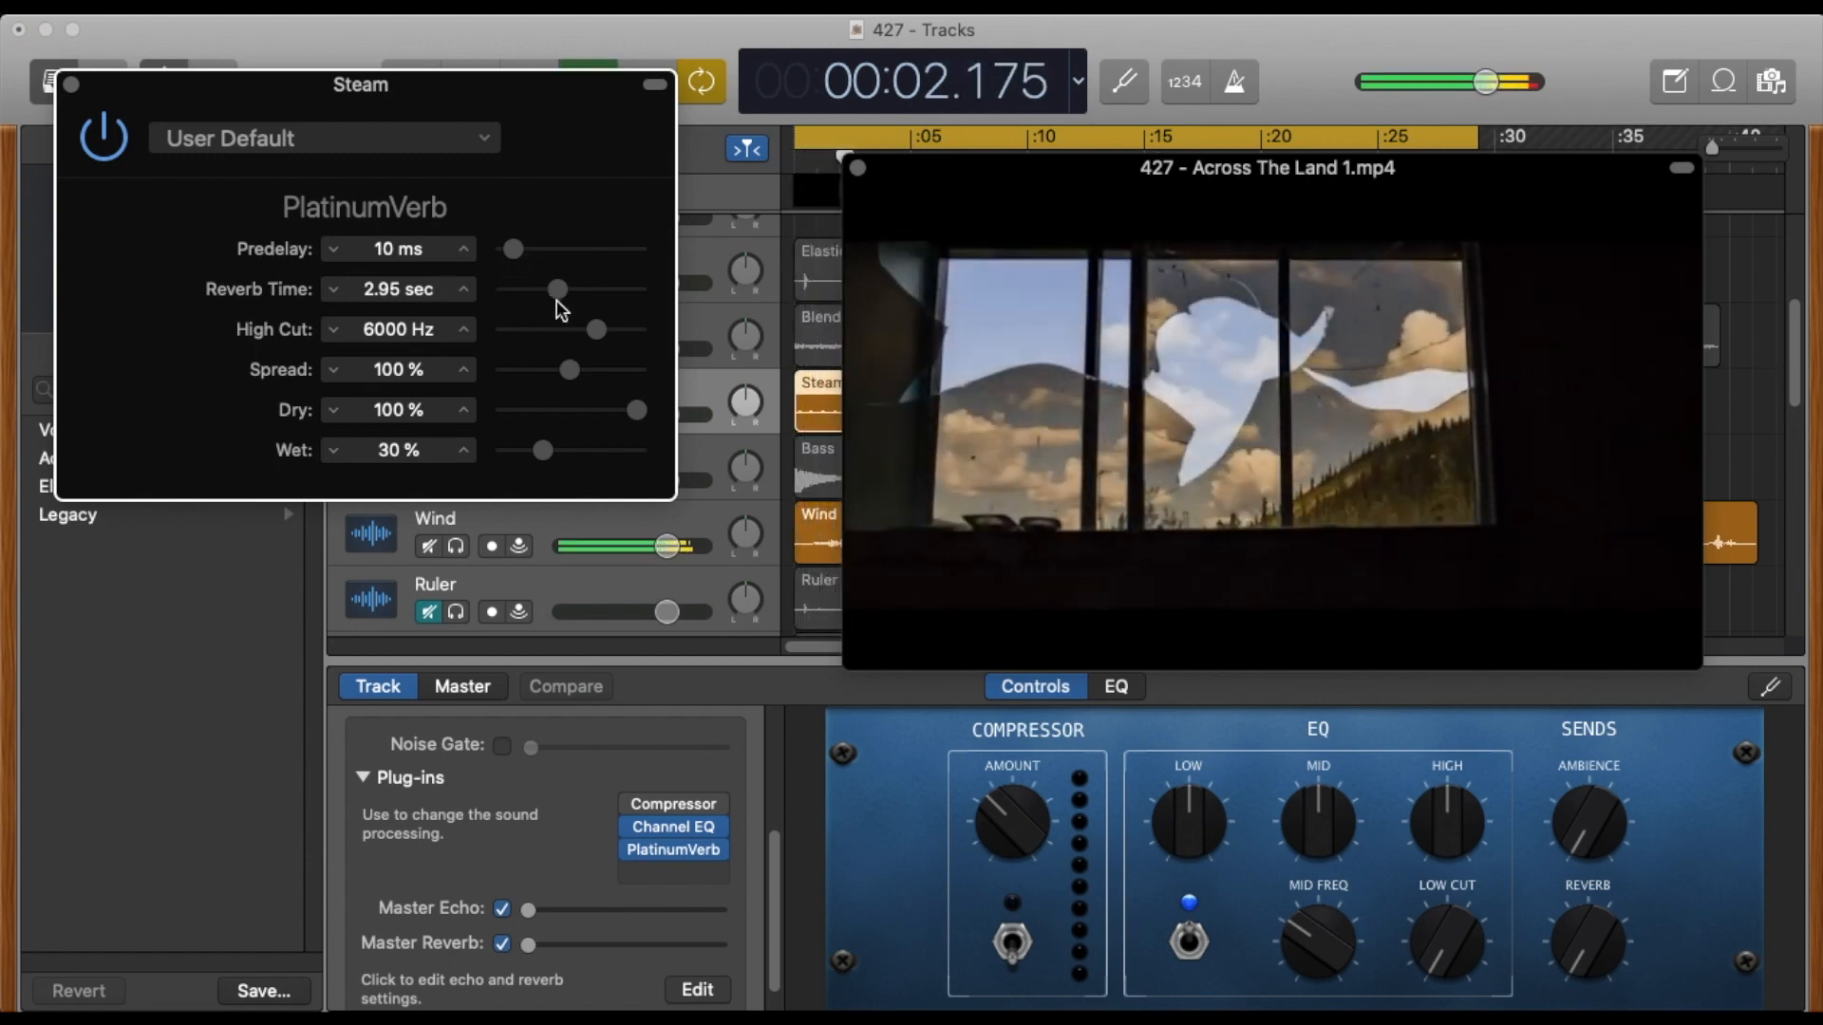
pyautogui.moveTo(544, 452); pyautogui.dragTo(634, 464)
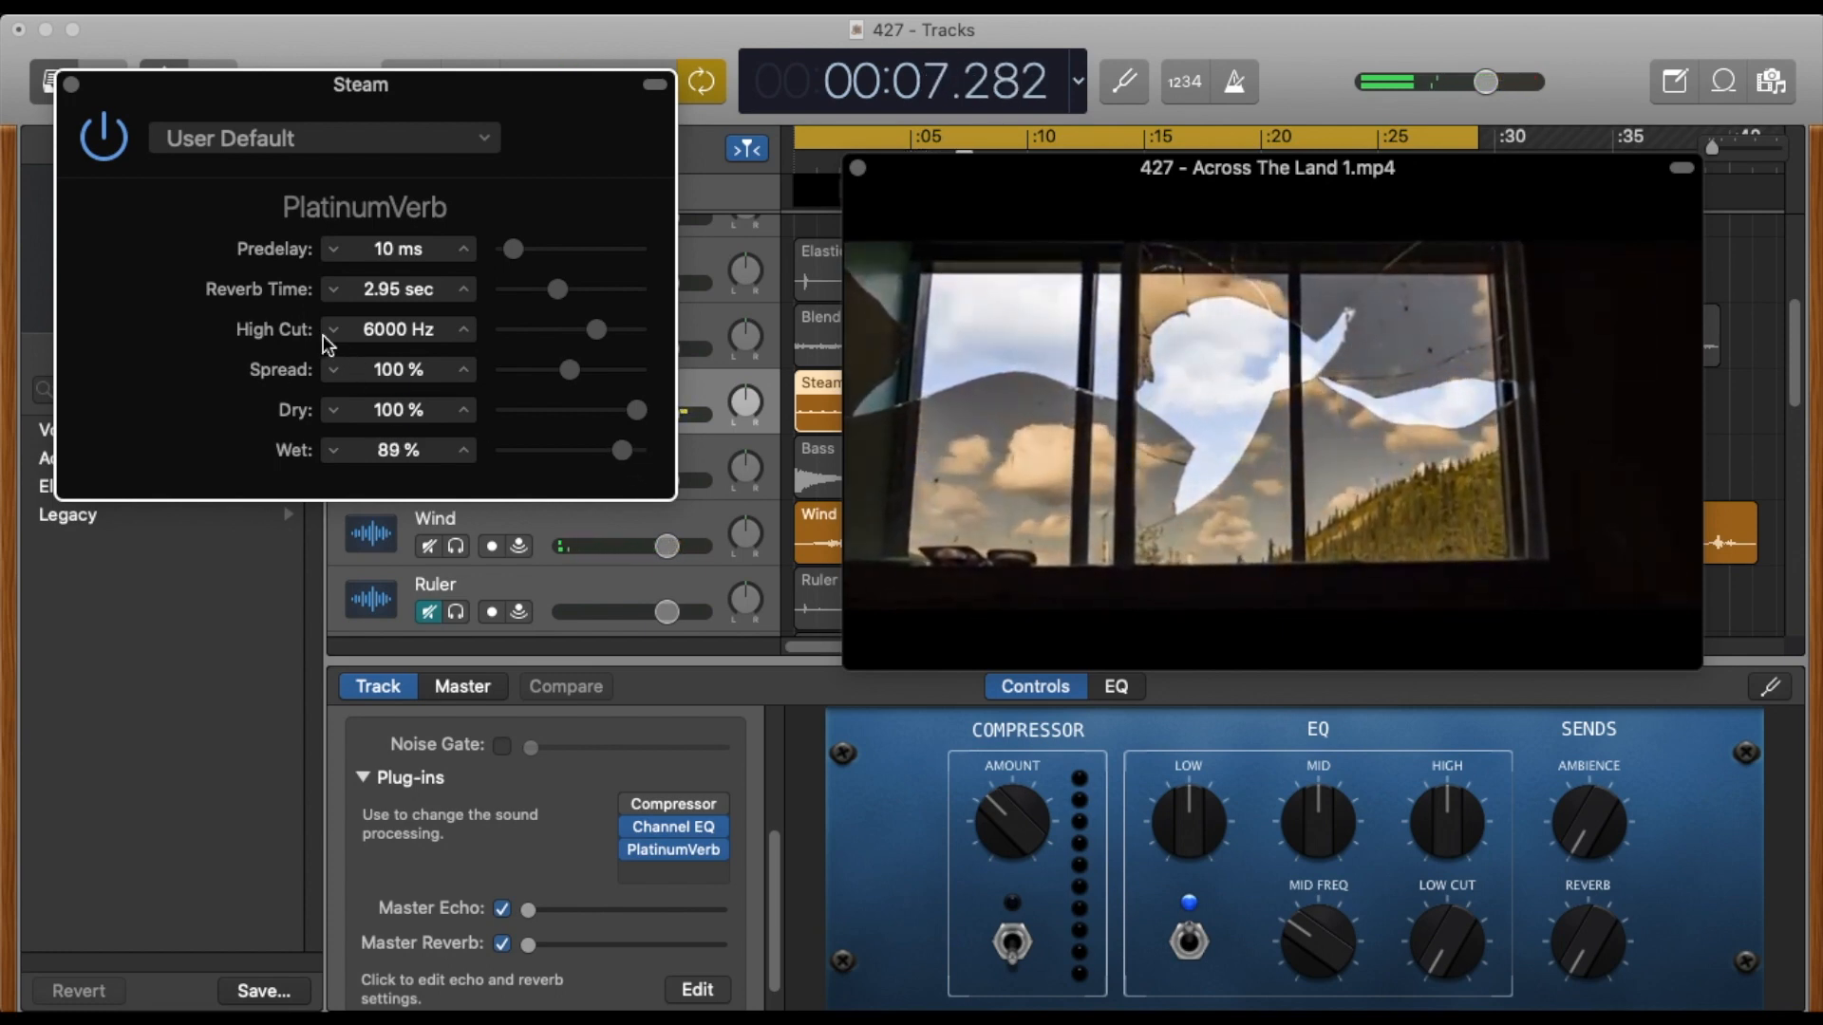
pyautogui.press('Return')
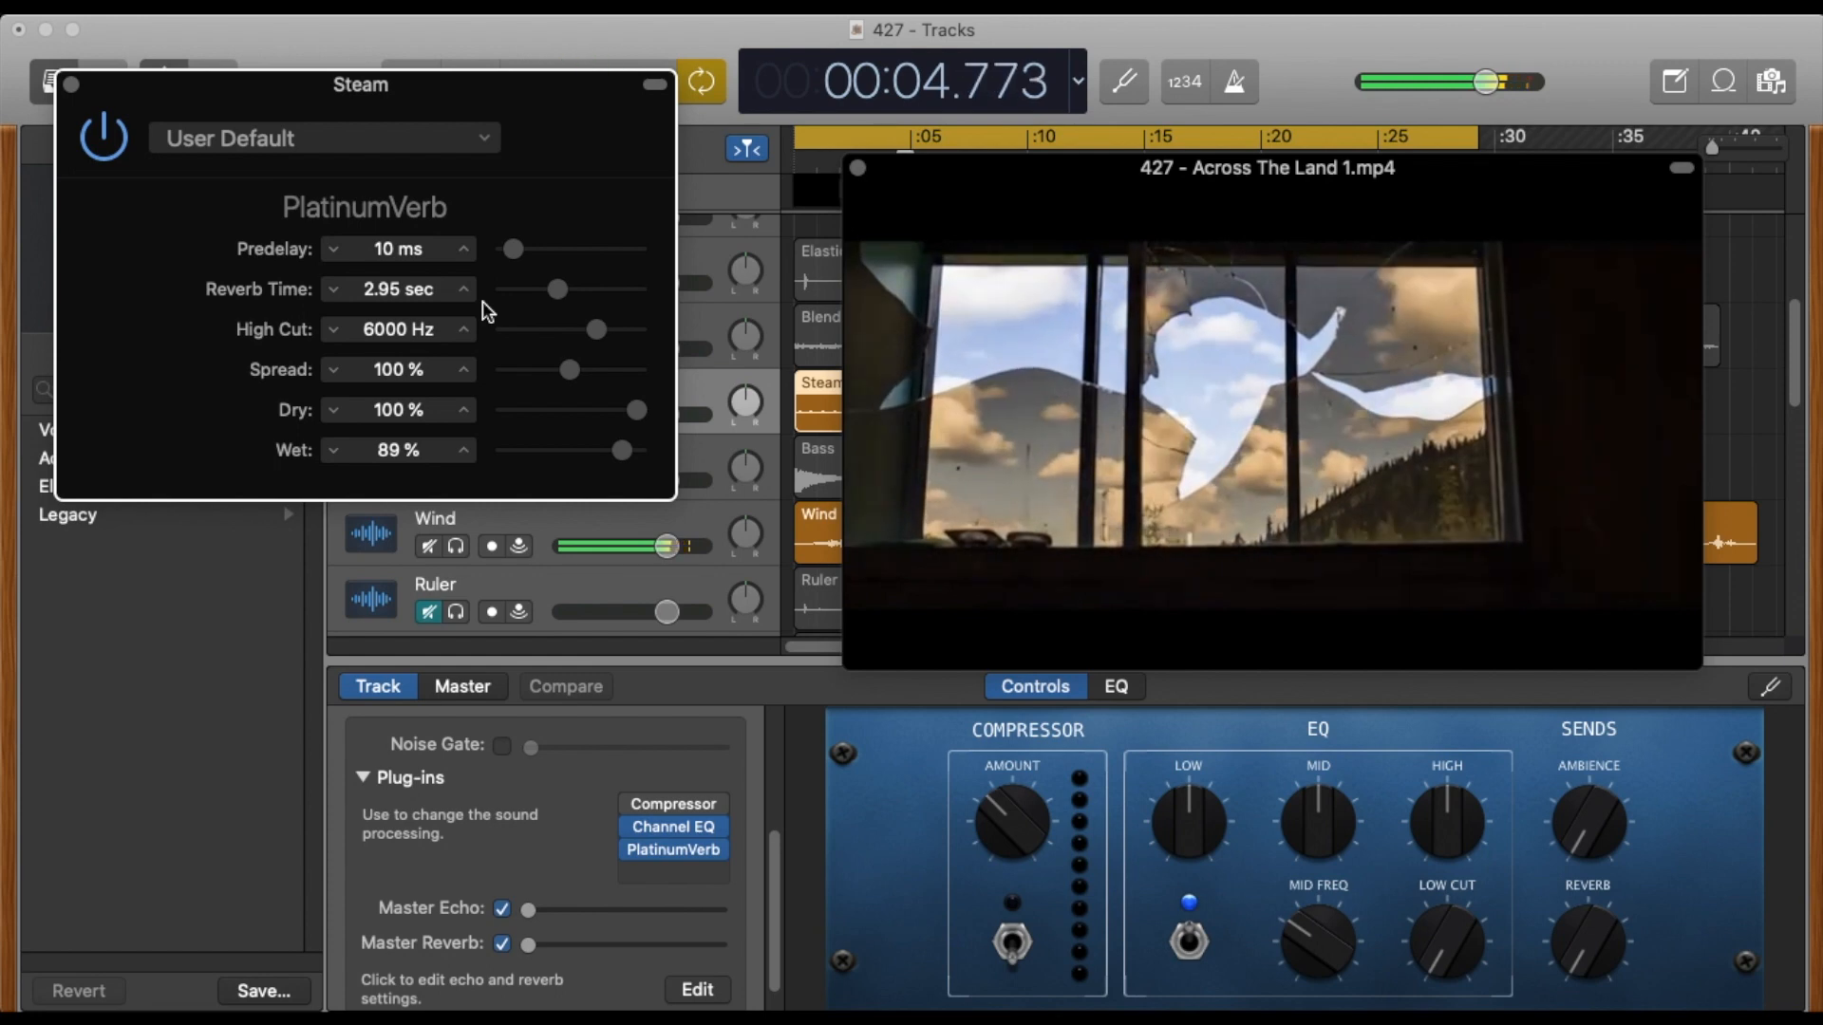
# Move the movie window below the Steam region and play the mix from the start to about 23 s.
pyautogui.moveTo(922, 187); pyautogui.dragTo(1001, 489)
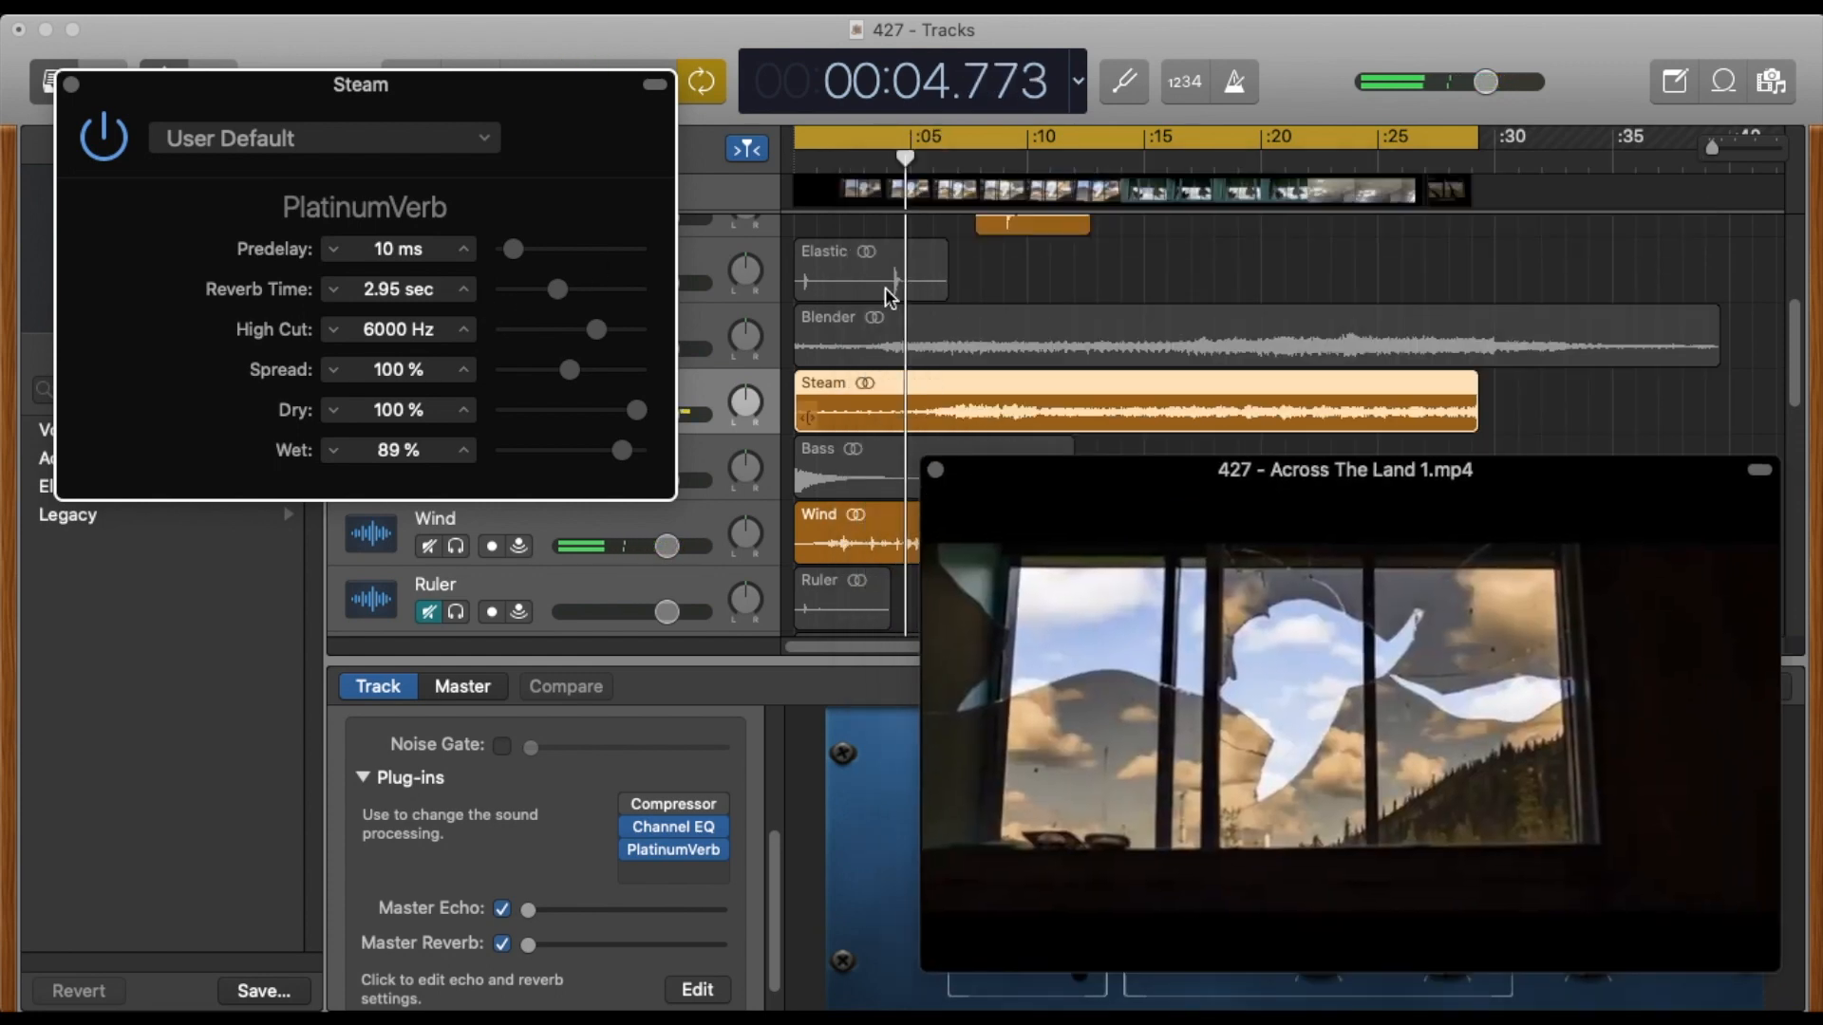
pyautogui.moveTo(827, 160); pyautogui.dragTo(760, 160)
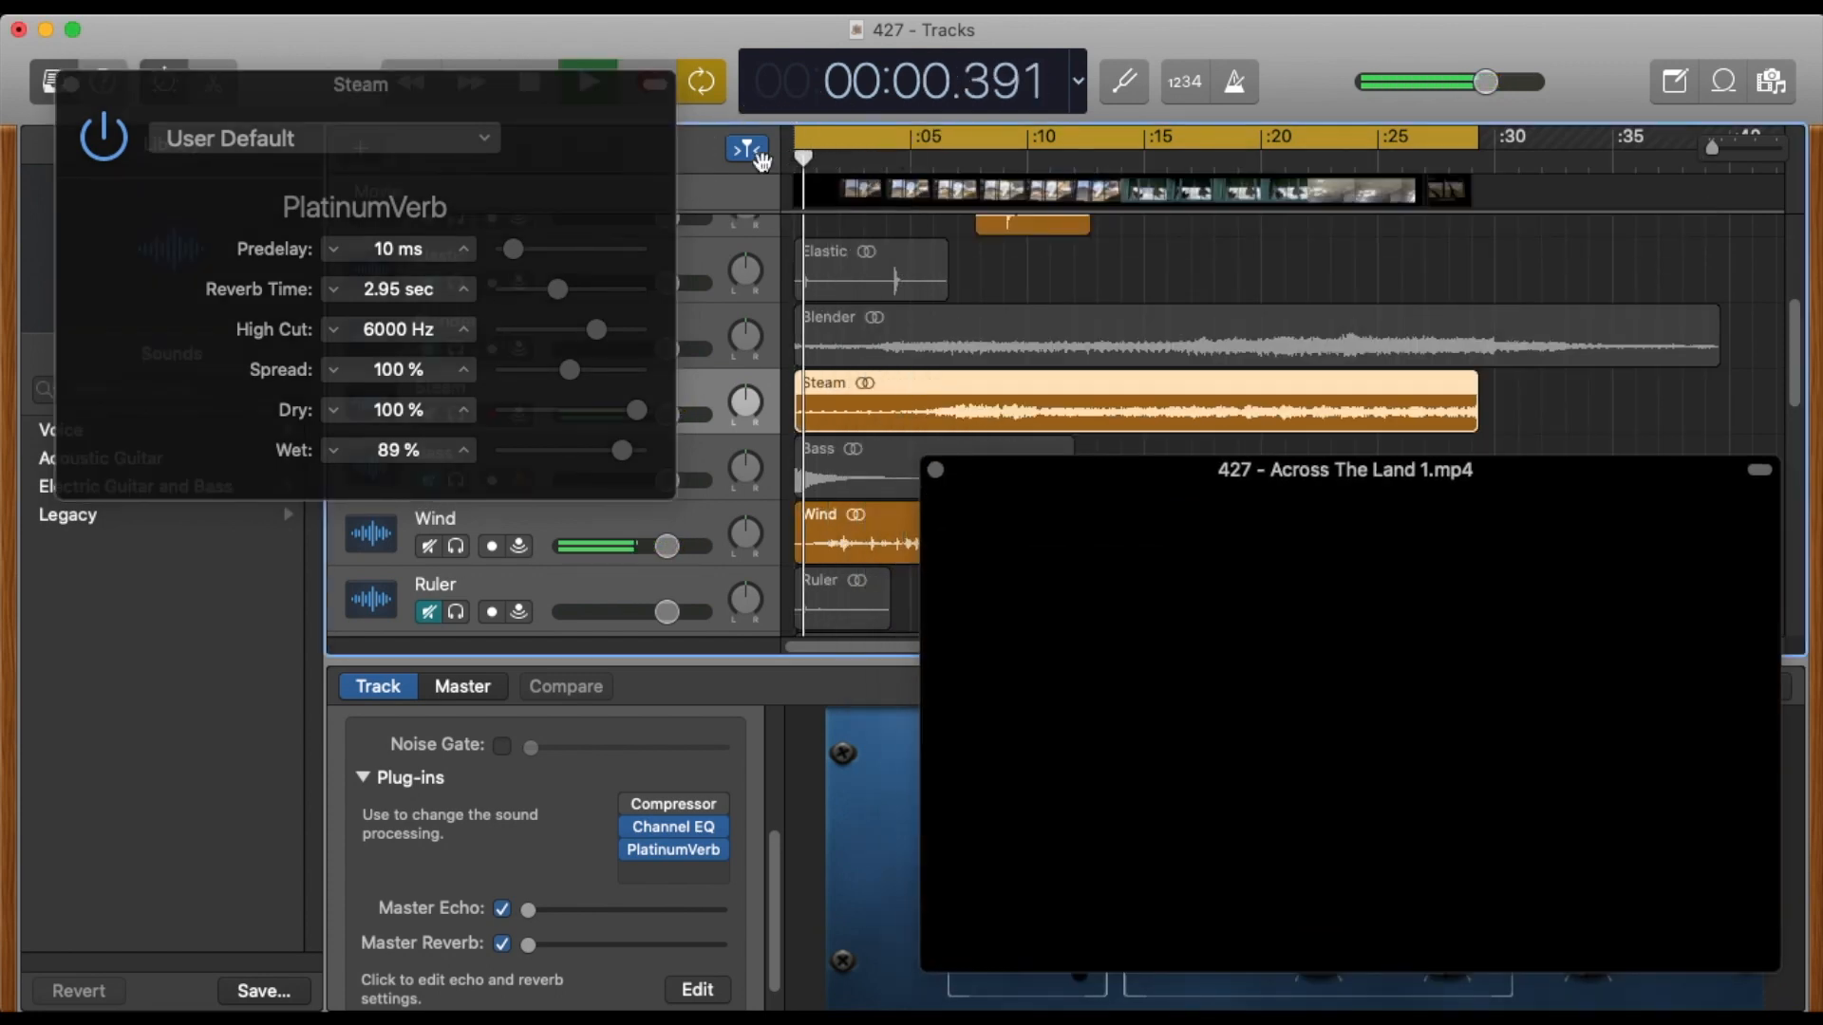
pyautogui.moveTo(1052, 465); pyautogui.dragTo(959, 384)
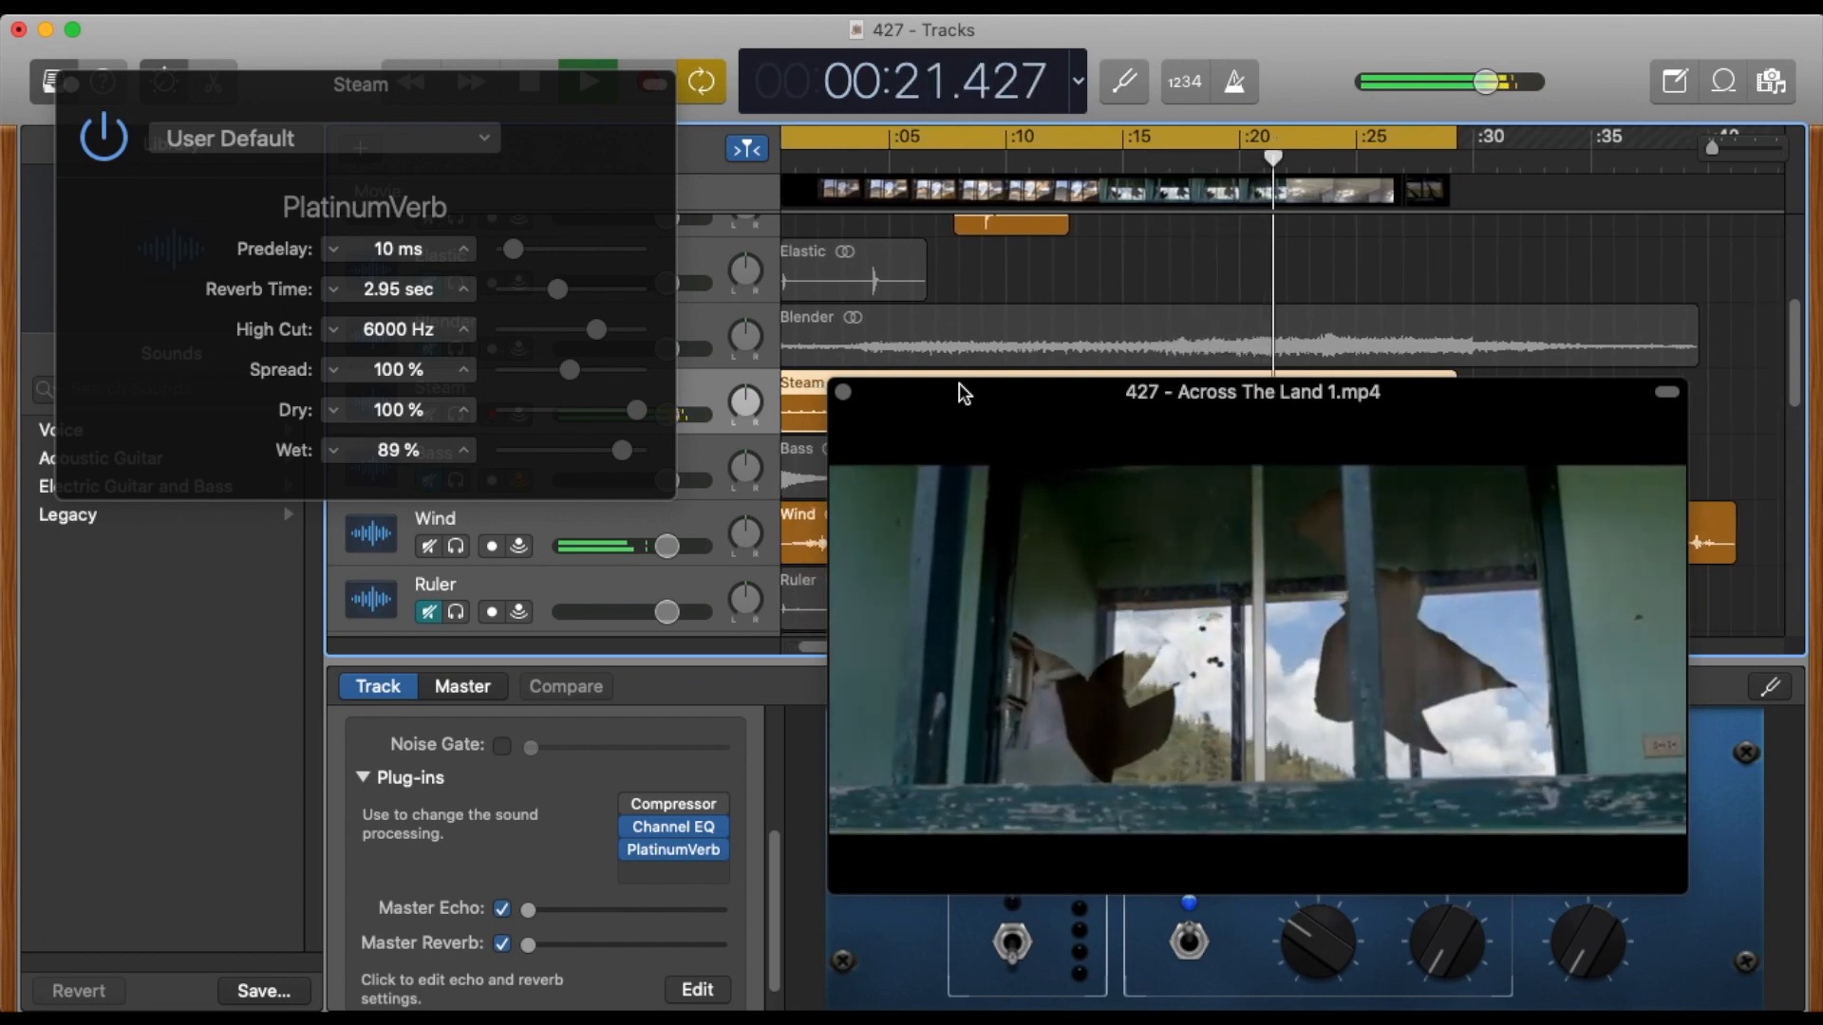
pyautogui.press('space')
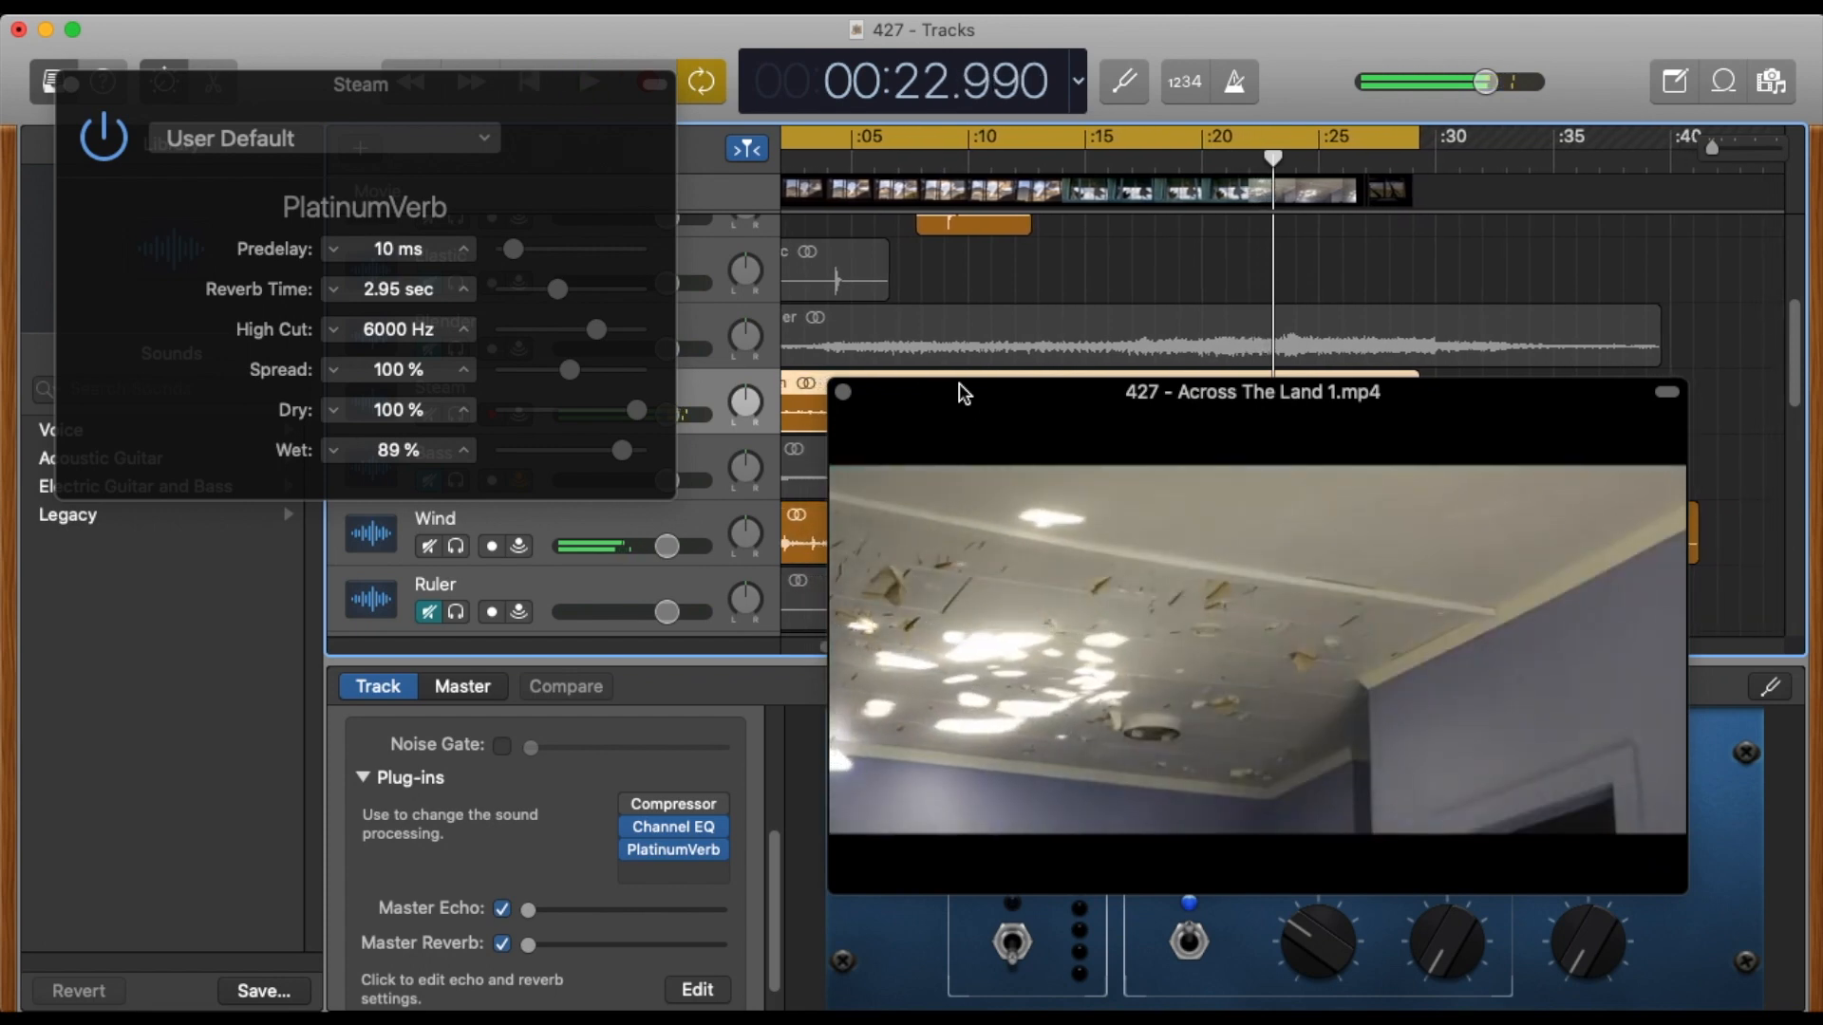
# Place the playhead at 22 s, where the ceiling shot begins, and close Steam's PlatinumVerb window.
pyautogui.moveTo(1091, 404); pyautogui.dragTo(1159, 510)
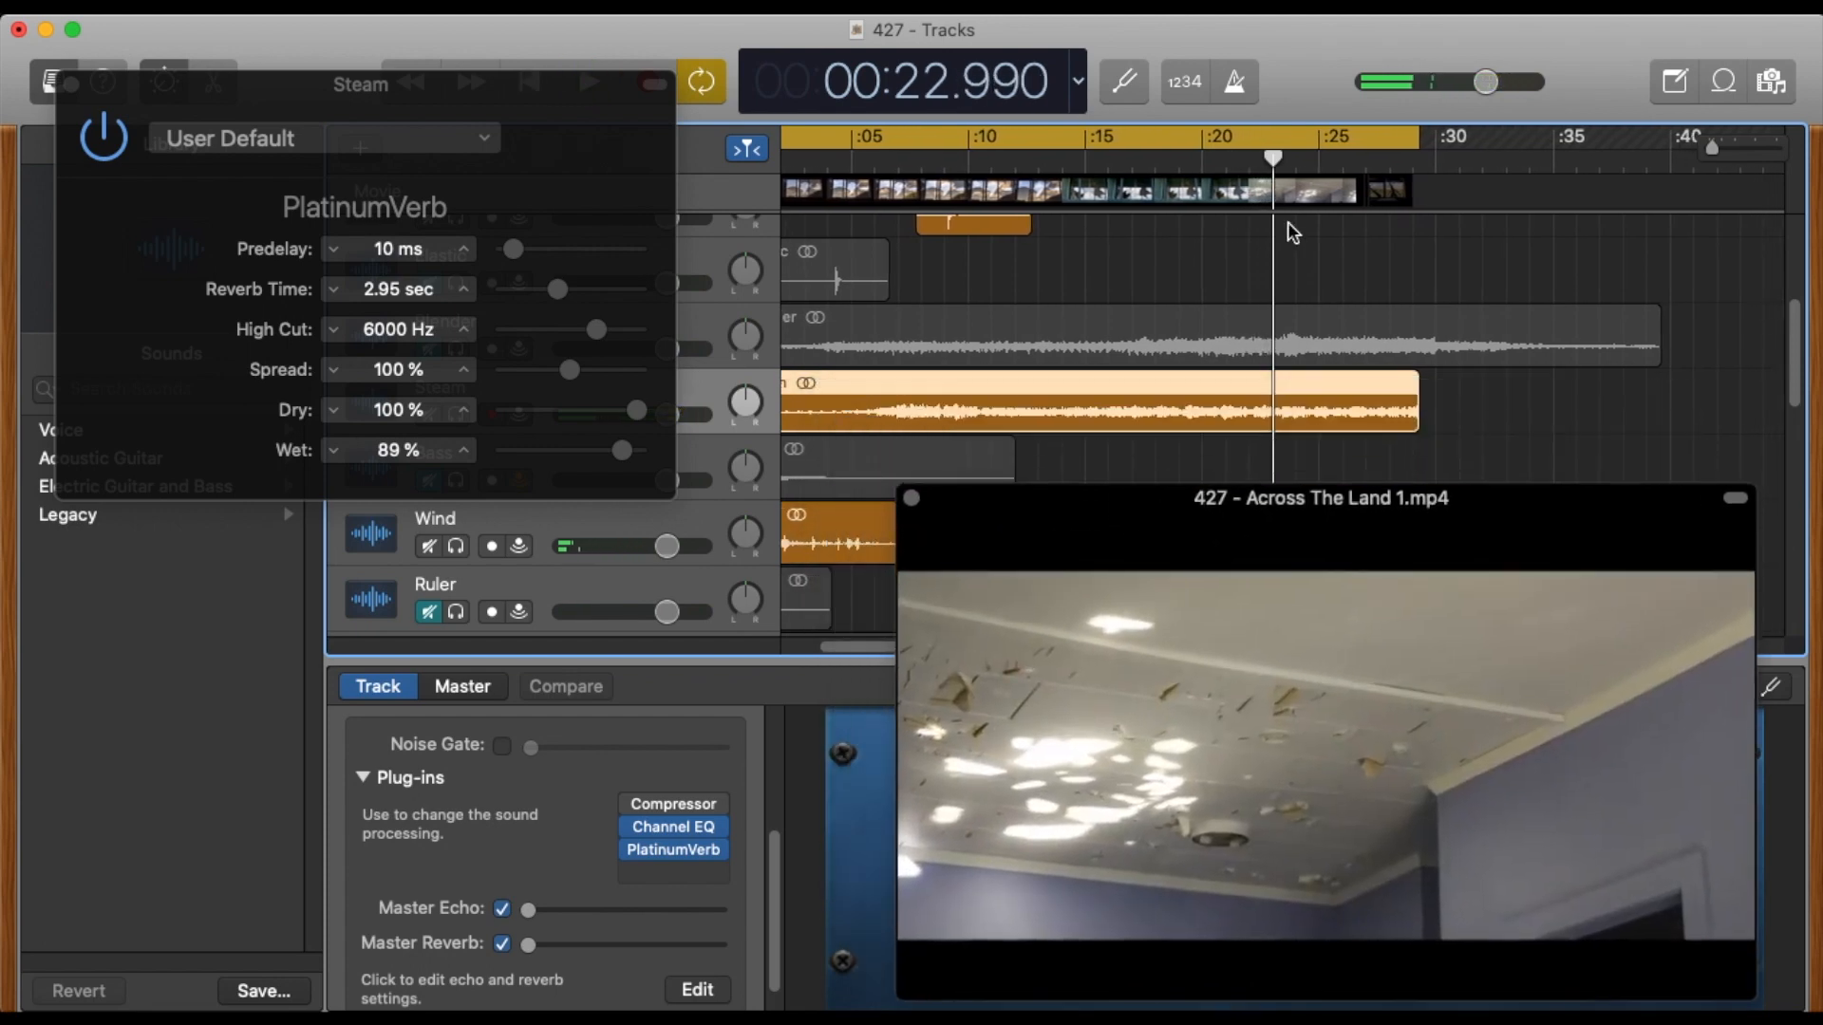
pyautogui.moveTo(1272, 174)
pyautogui.mouseDown()
pyautogui.moveTo(1226, 166)
pyautogui.moveTo(1248, 166)
pyautogui.mouseUp()
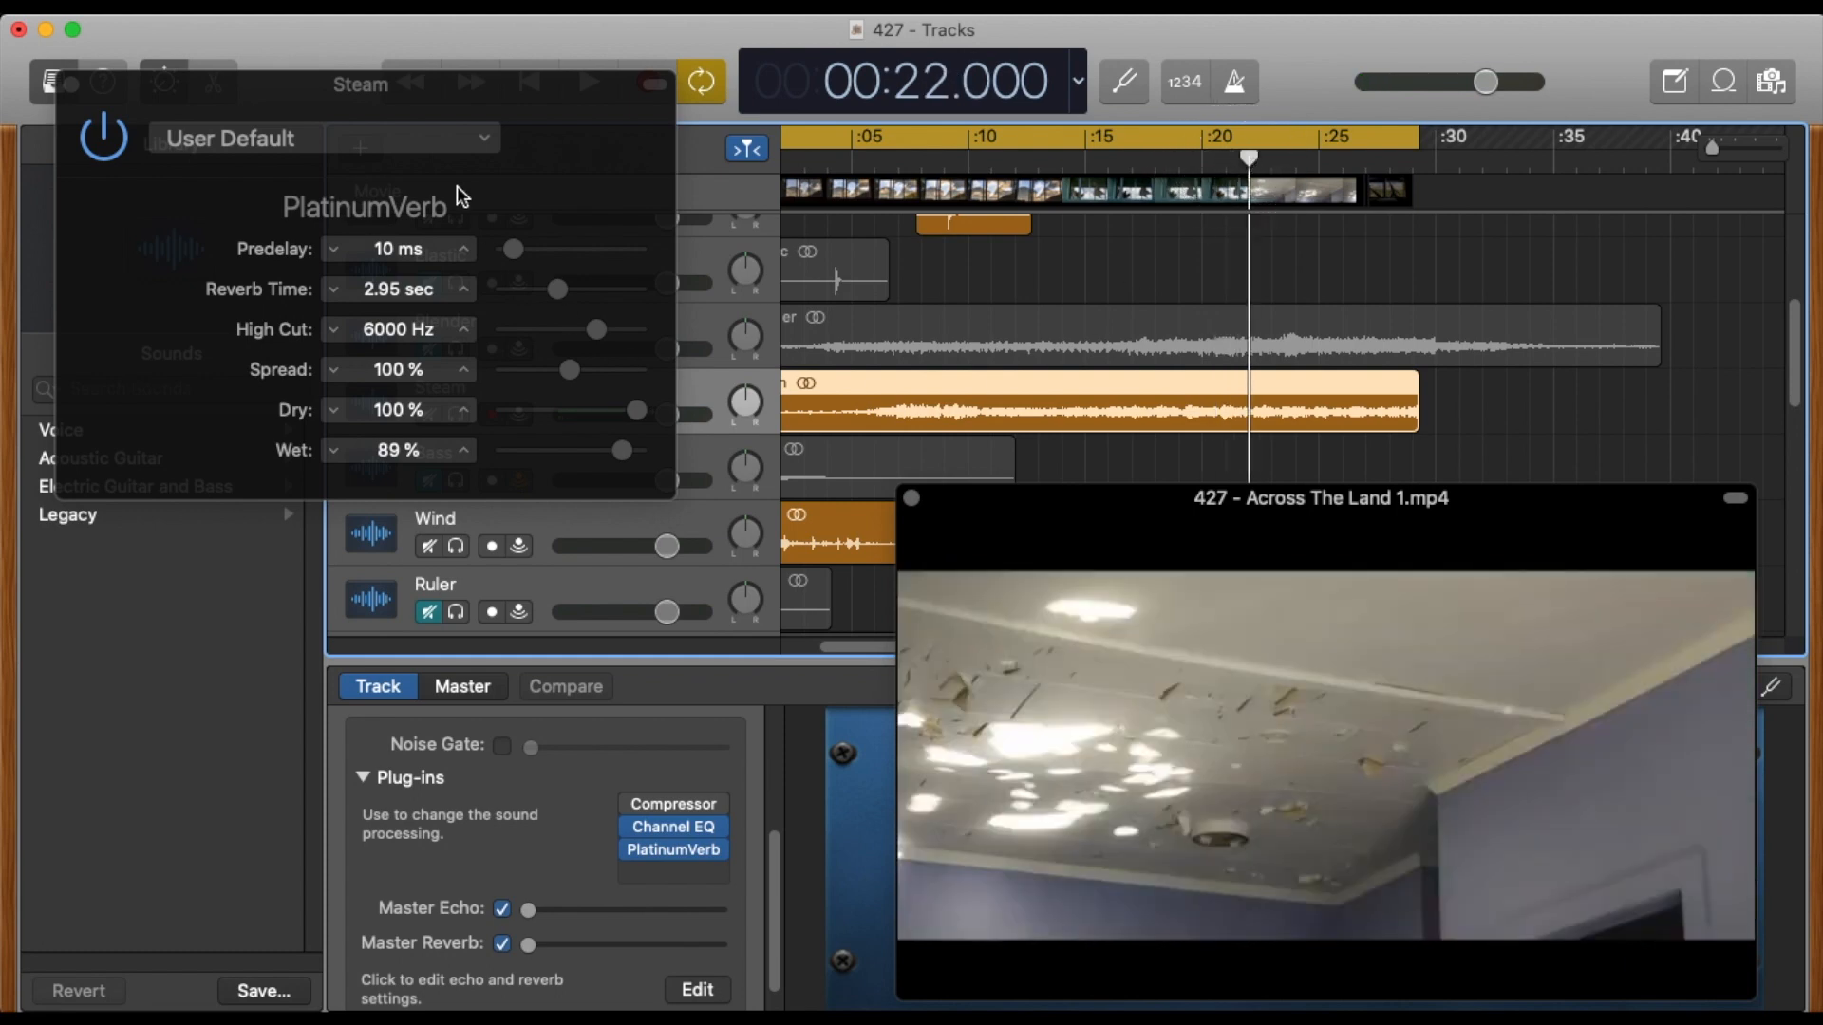
pyautogui.click(72, 84)
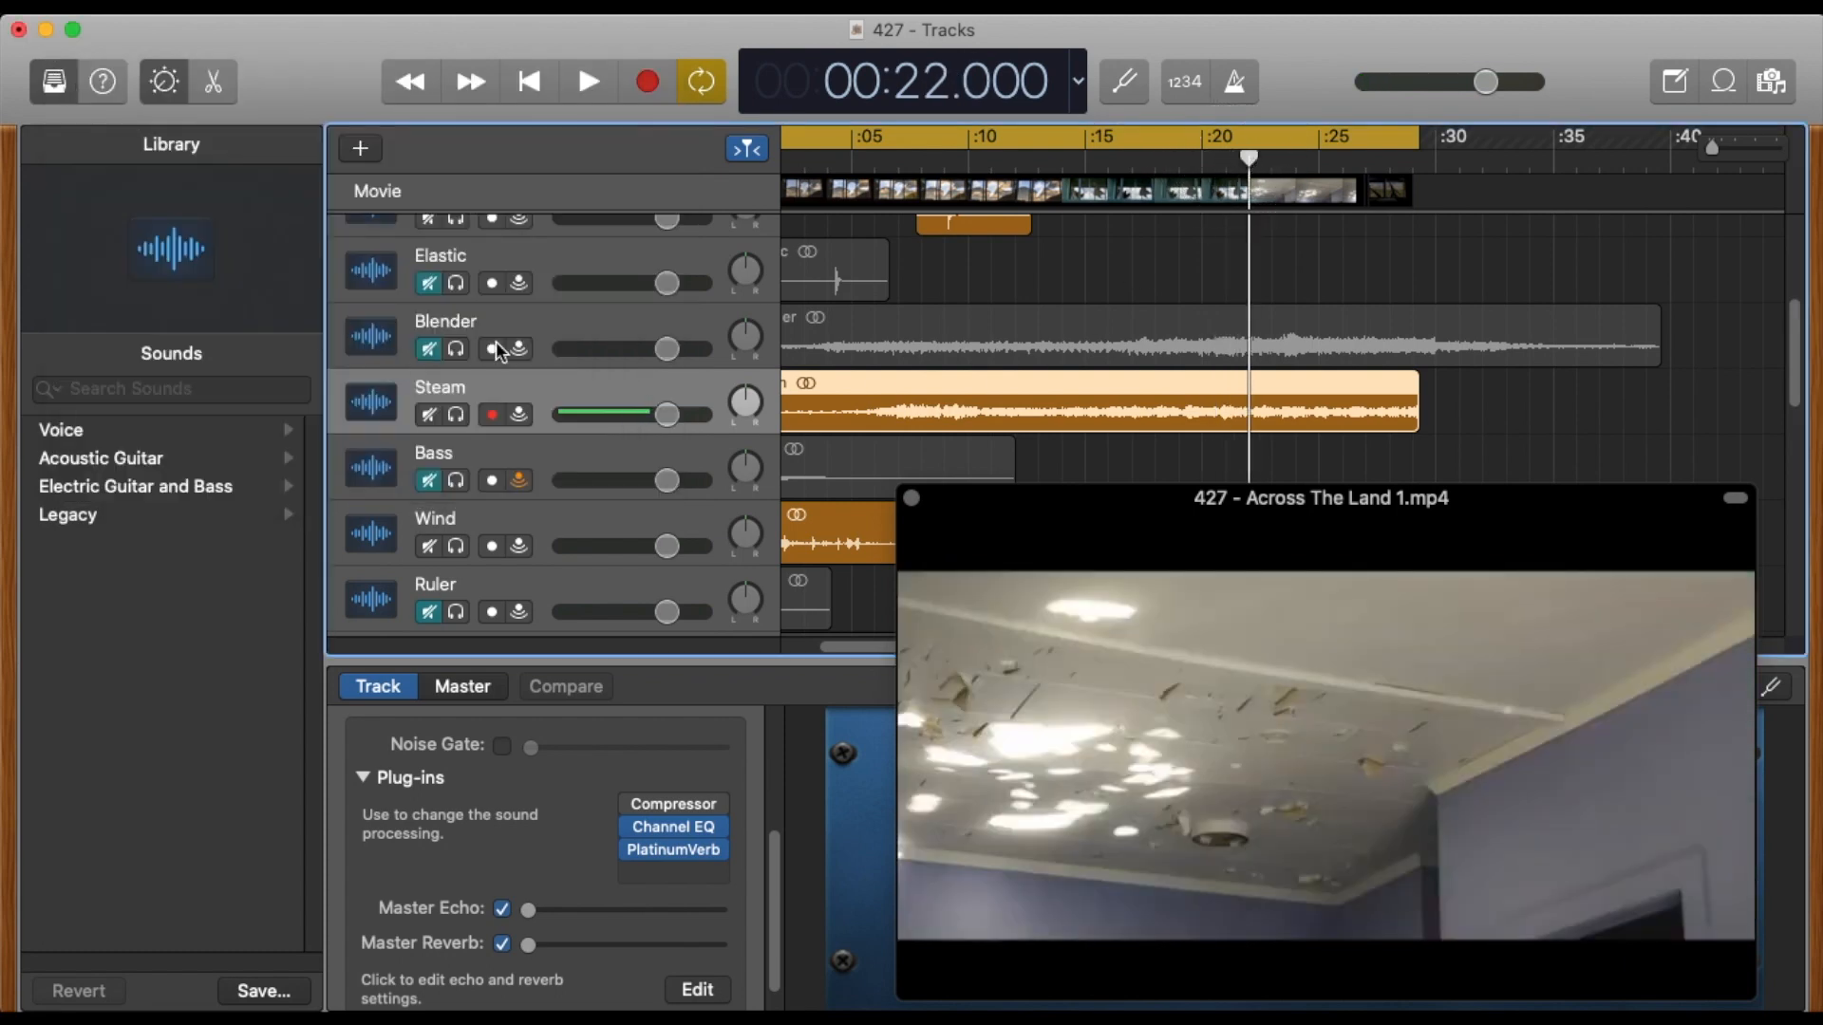
# Move the movie window out of the way and trim the Blender region to run from the 22-second playhead to the end of the Steam region.
pyautogui.scroll(1, 517, 416)
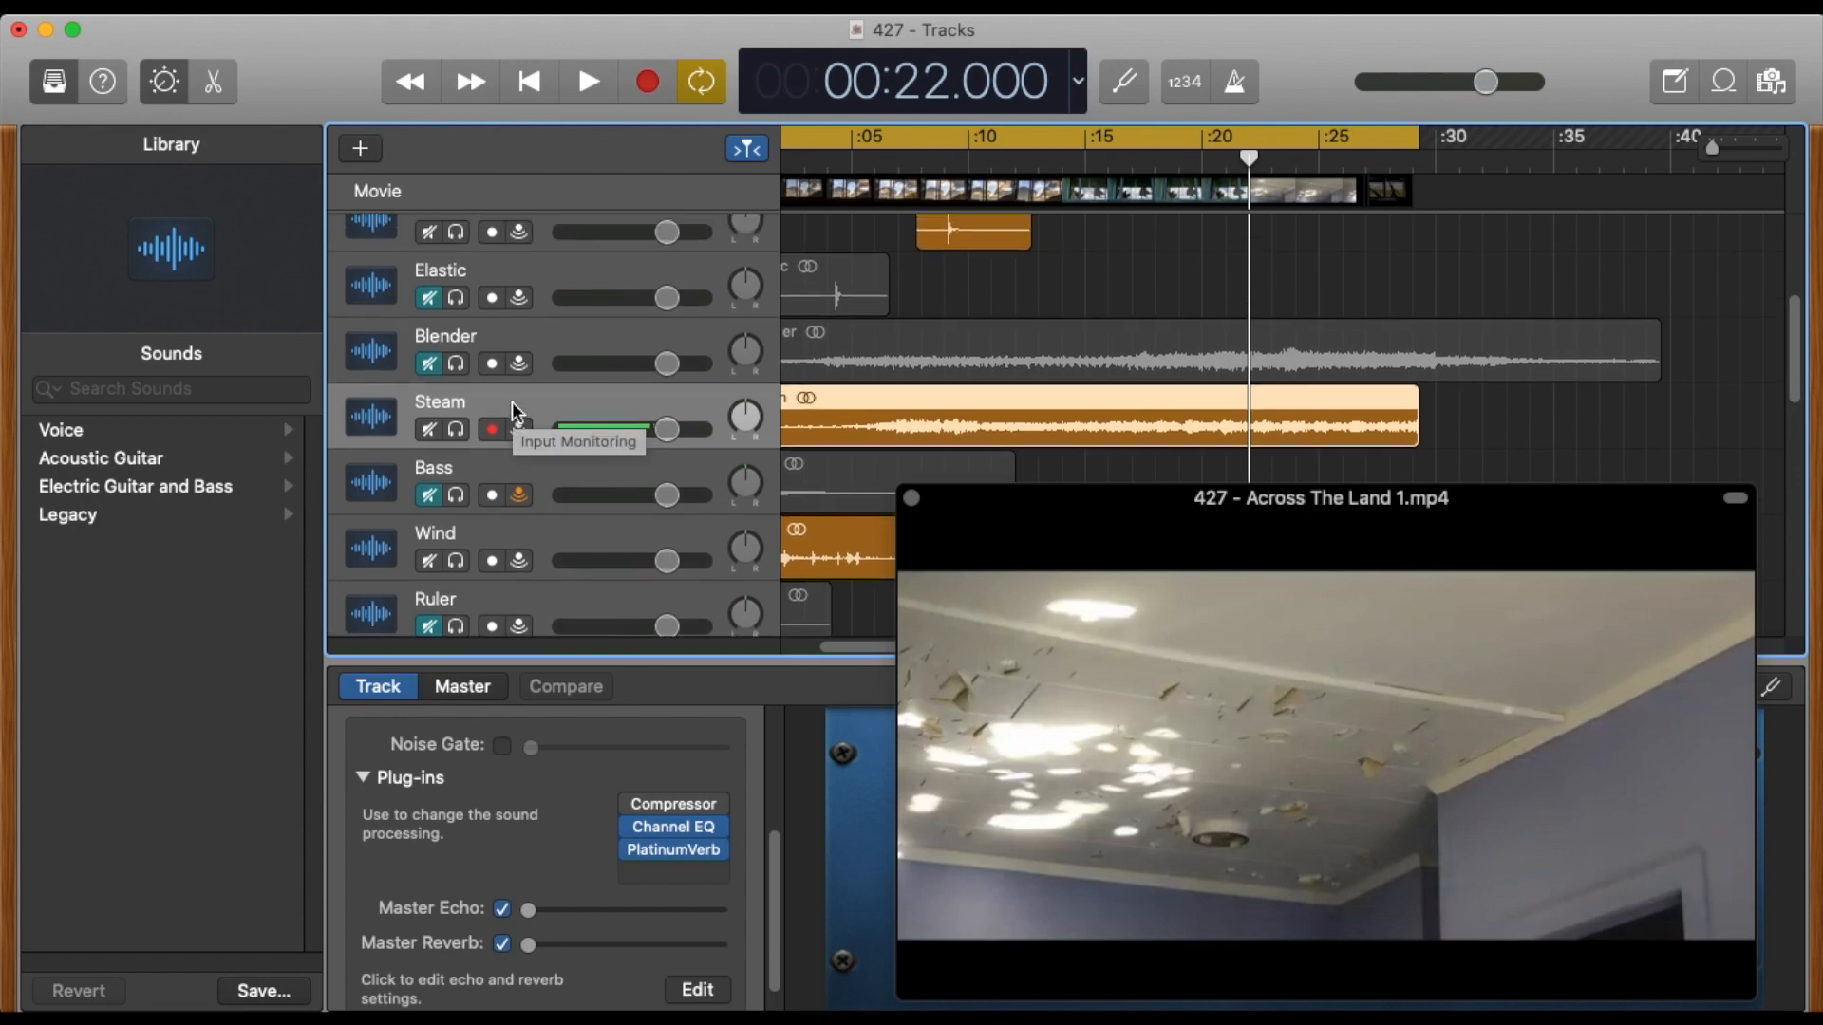
pyautogui.click(547, 350)
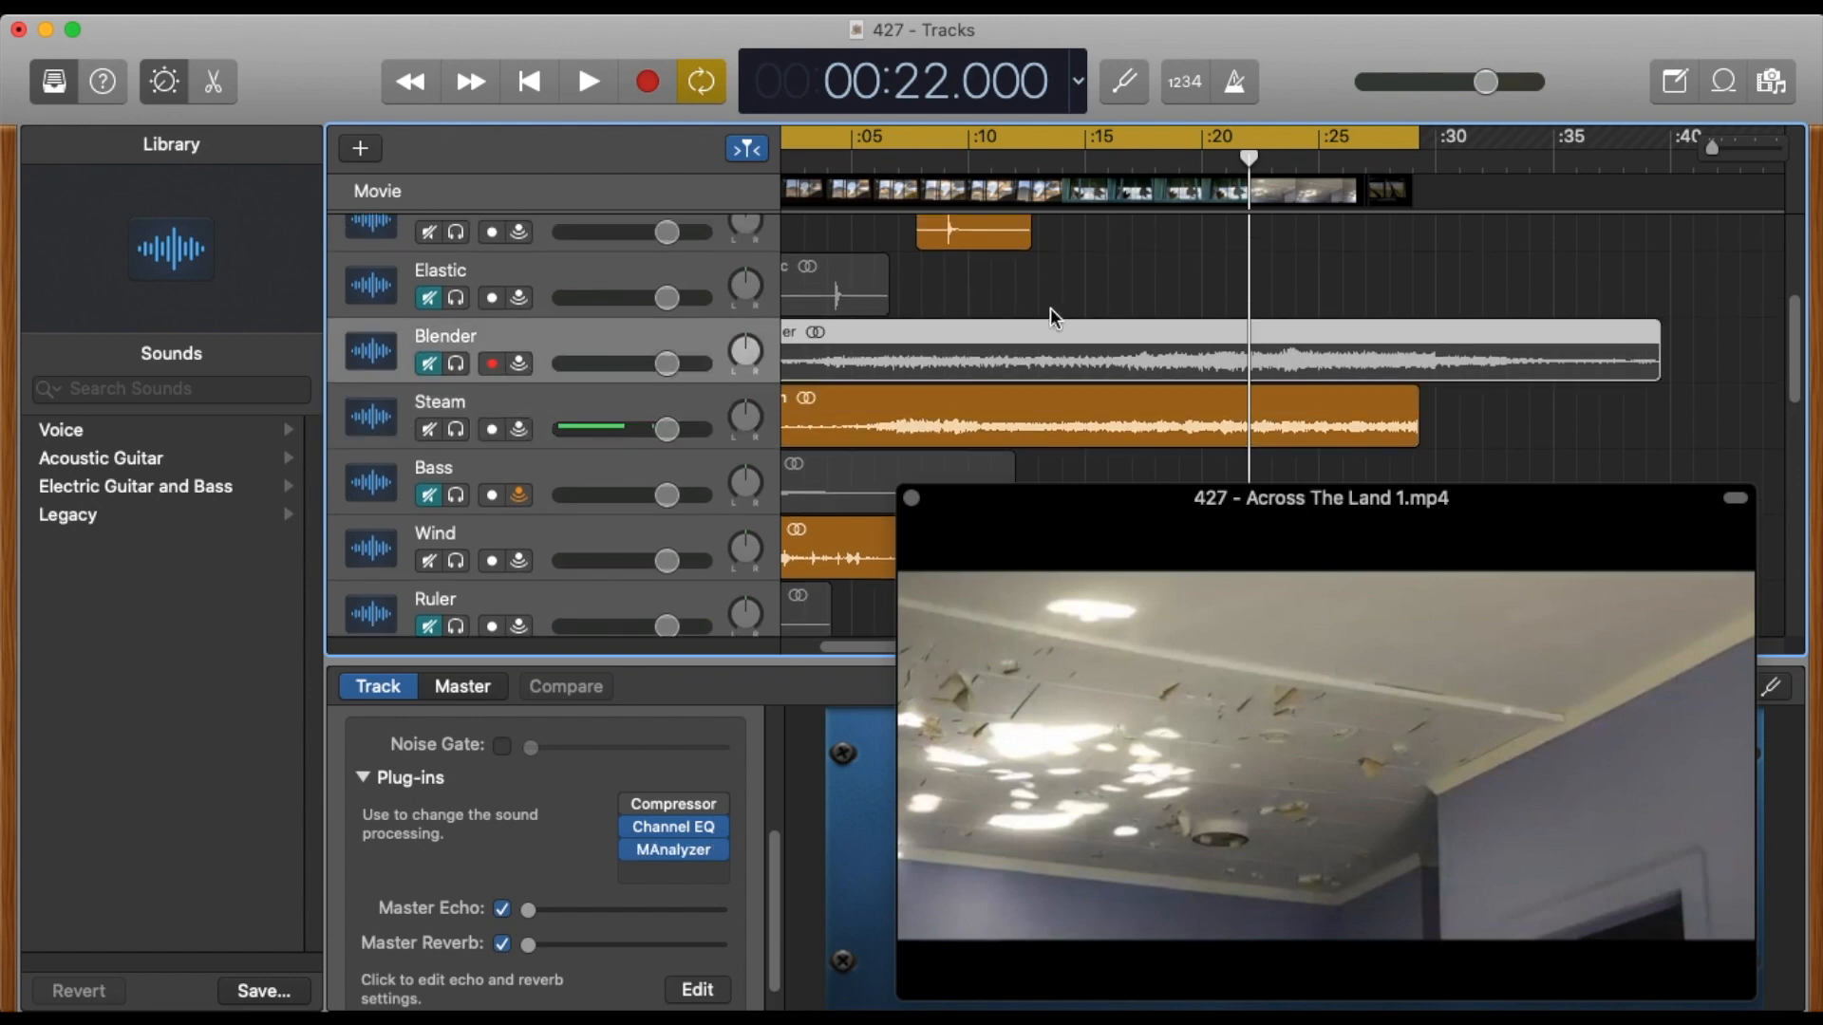
pyautogui.moveTo(1025, 624)
pyautogui.moveTo(1147, 503); pyautogui.dragTo(1821, 607)
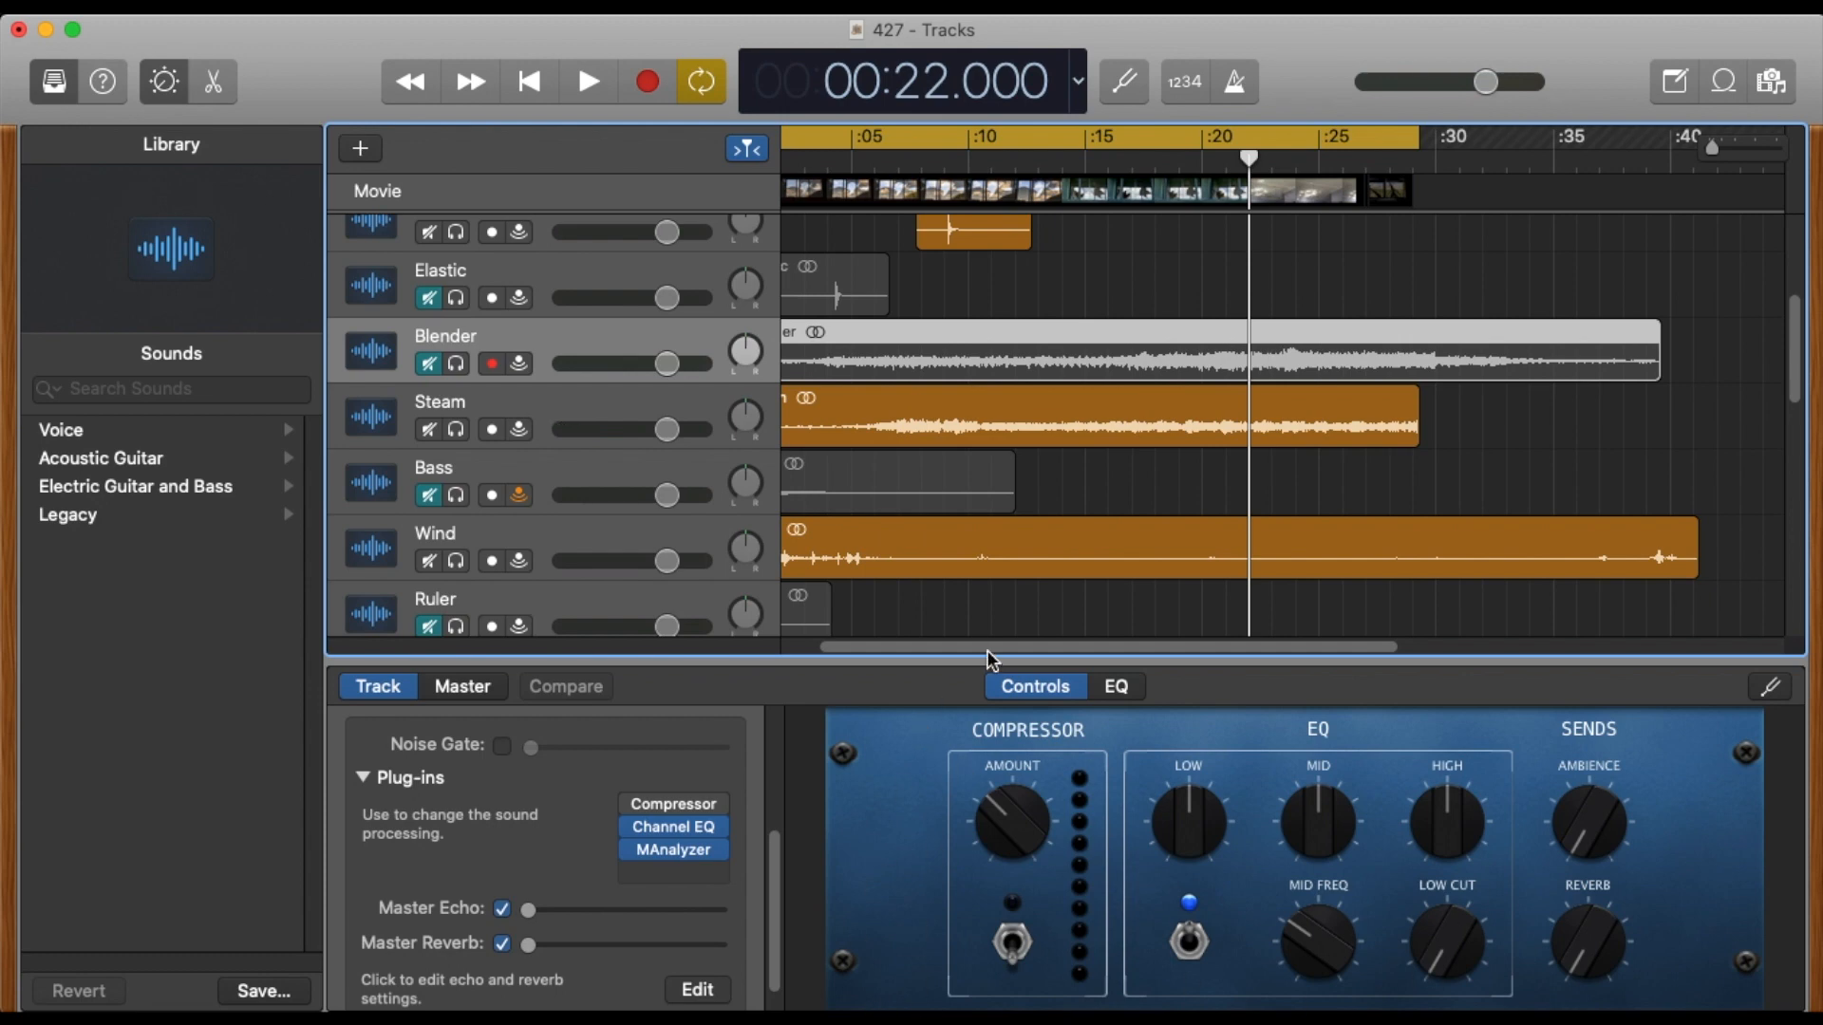
pyautogui.moveTo(988, 652); pyautogui.dragTo(928, 646)
pyautogui.moveTo(803, 368); pyautogui.dragTo(1310, 359)
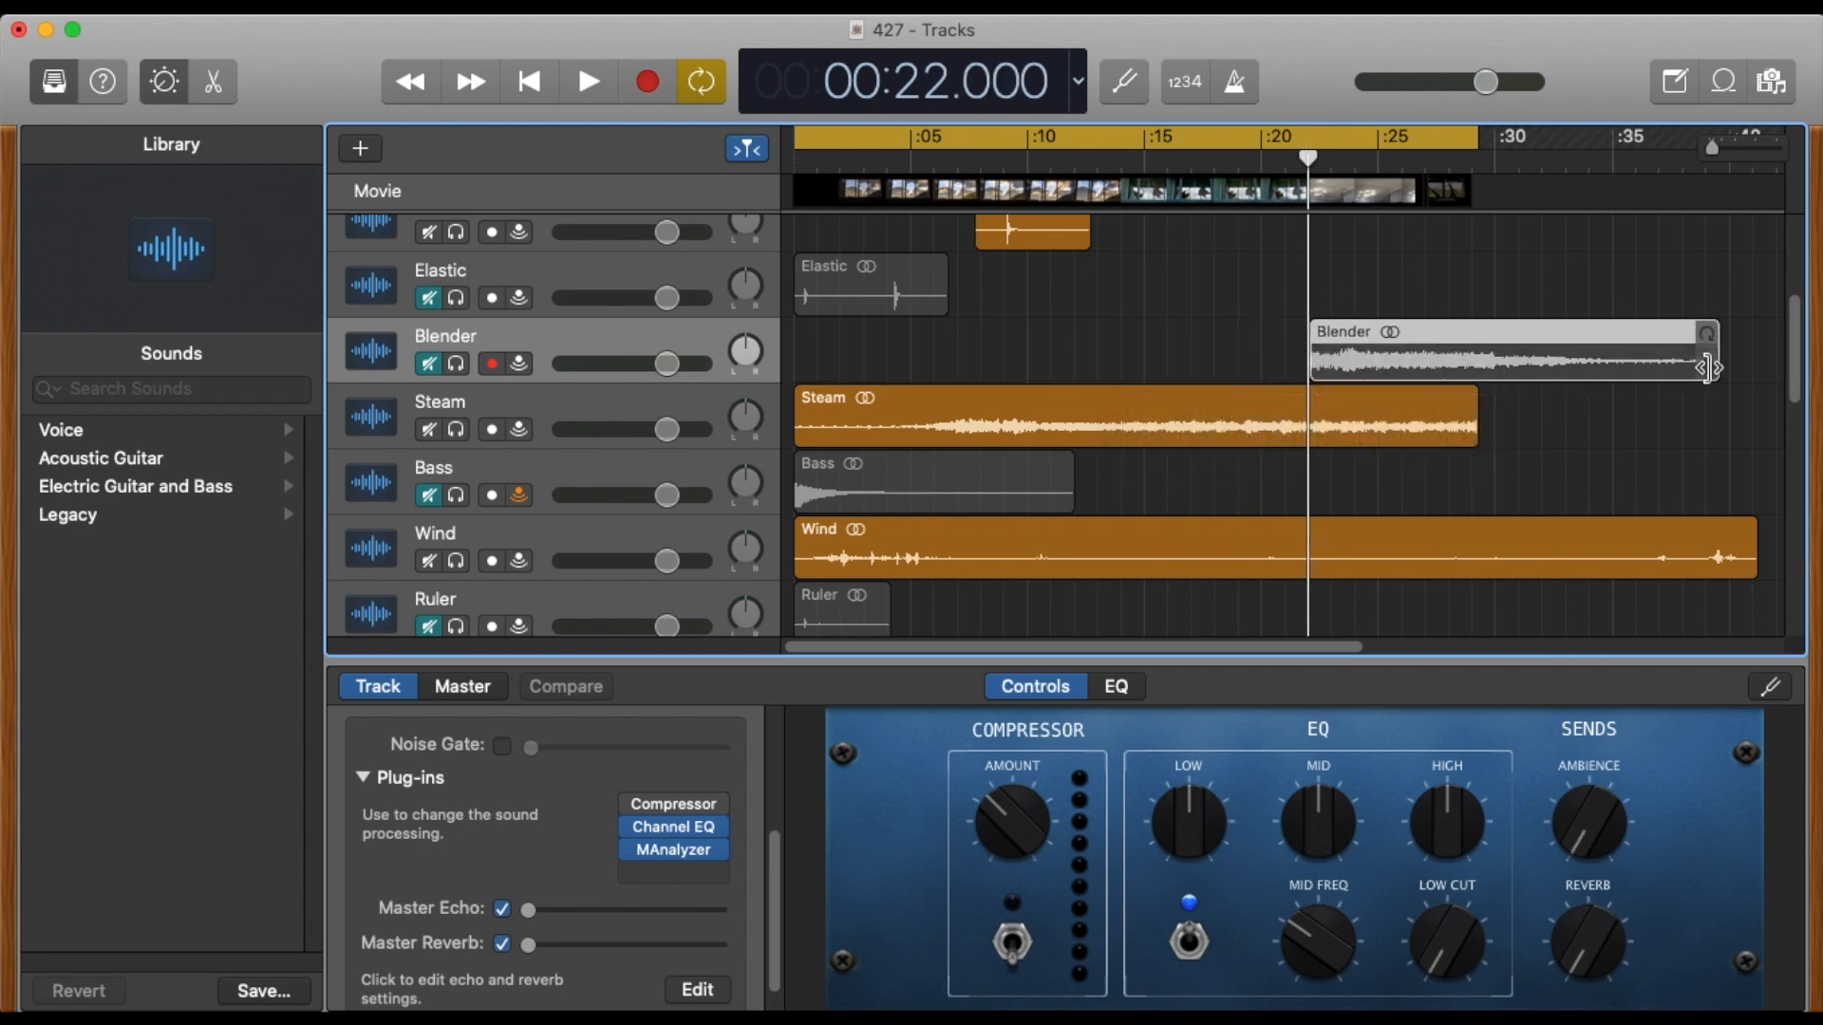
pyautogui.moveTo(1714, 361); pyautogui.dragTo(1477, 359)
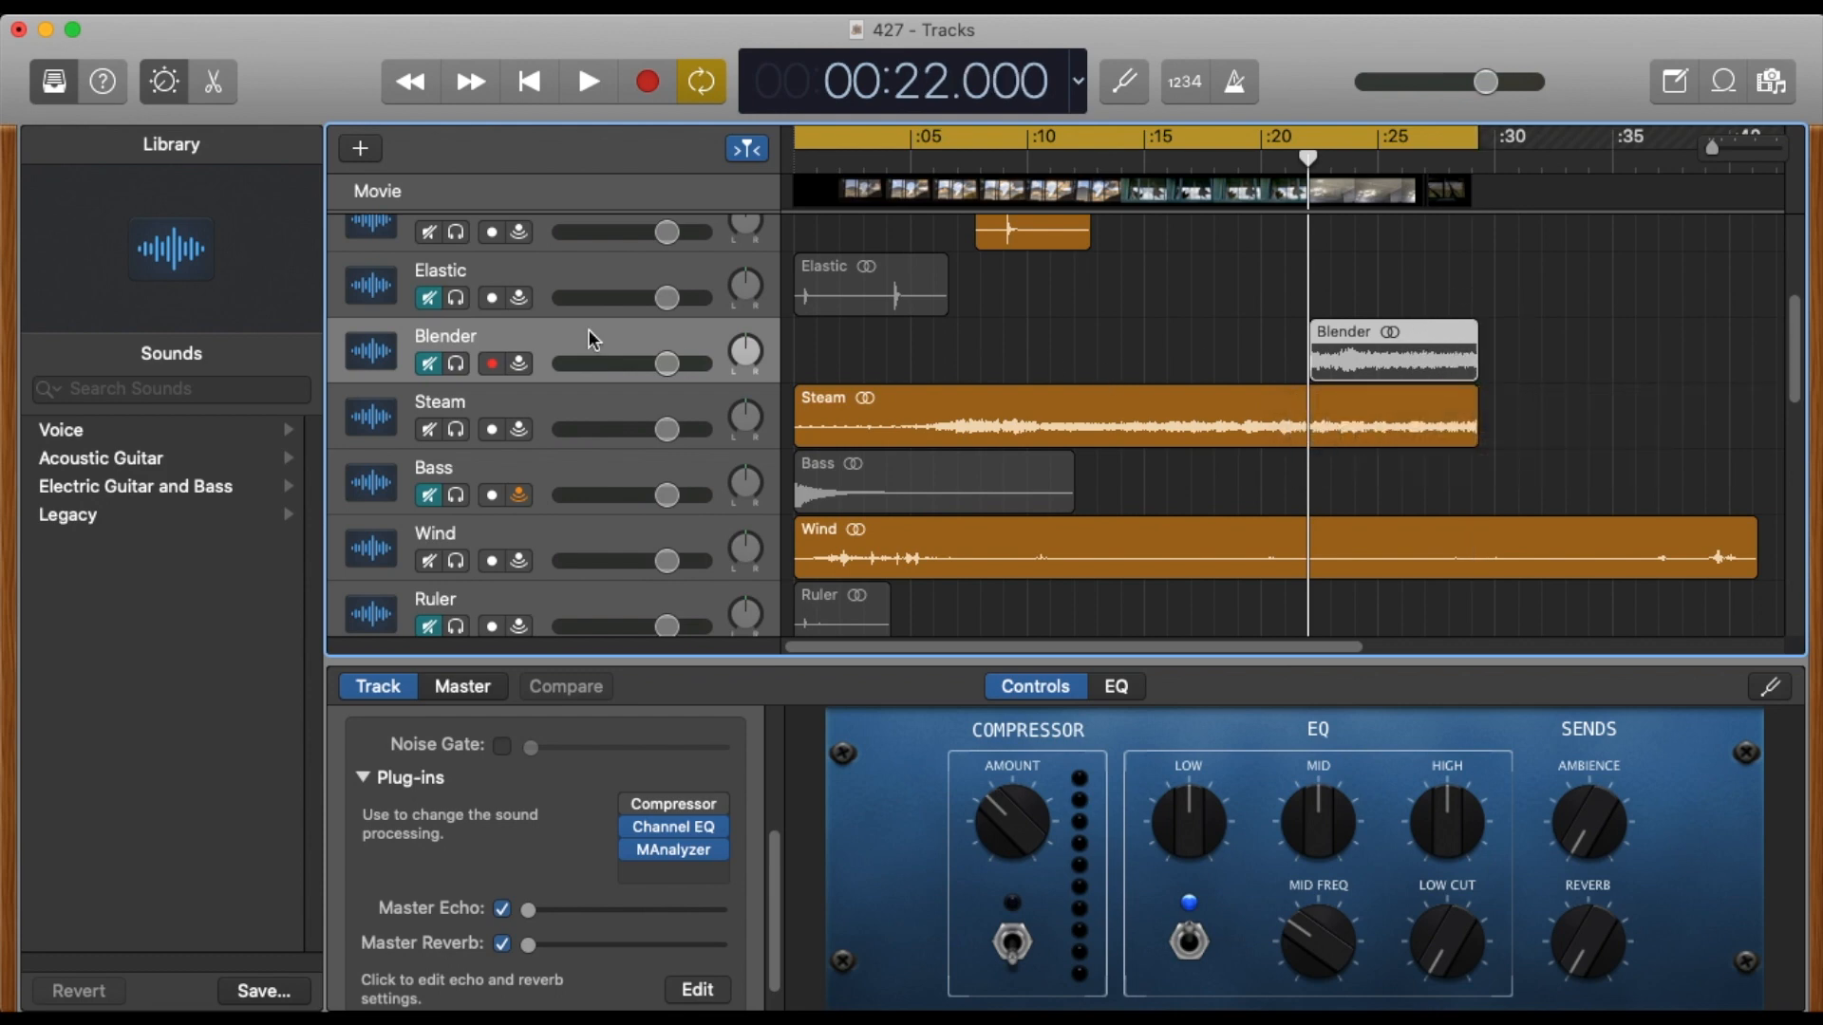
# Unmute Blender and play the mix from just before its region until the cycle restarts, then stop with the movie window moved aside.
pyautogui.click(431, 366)
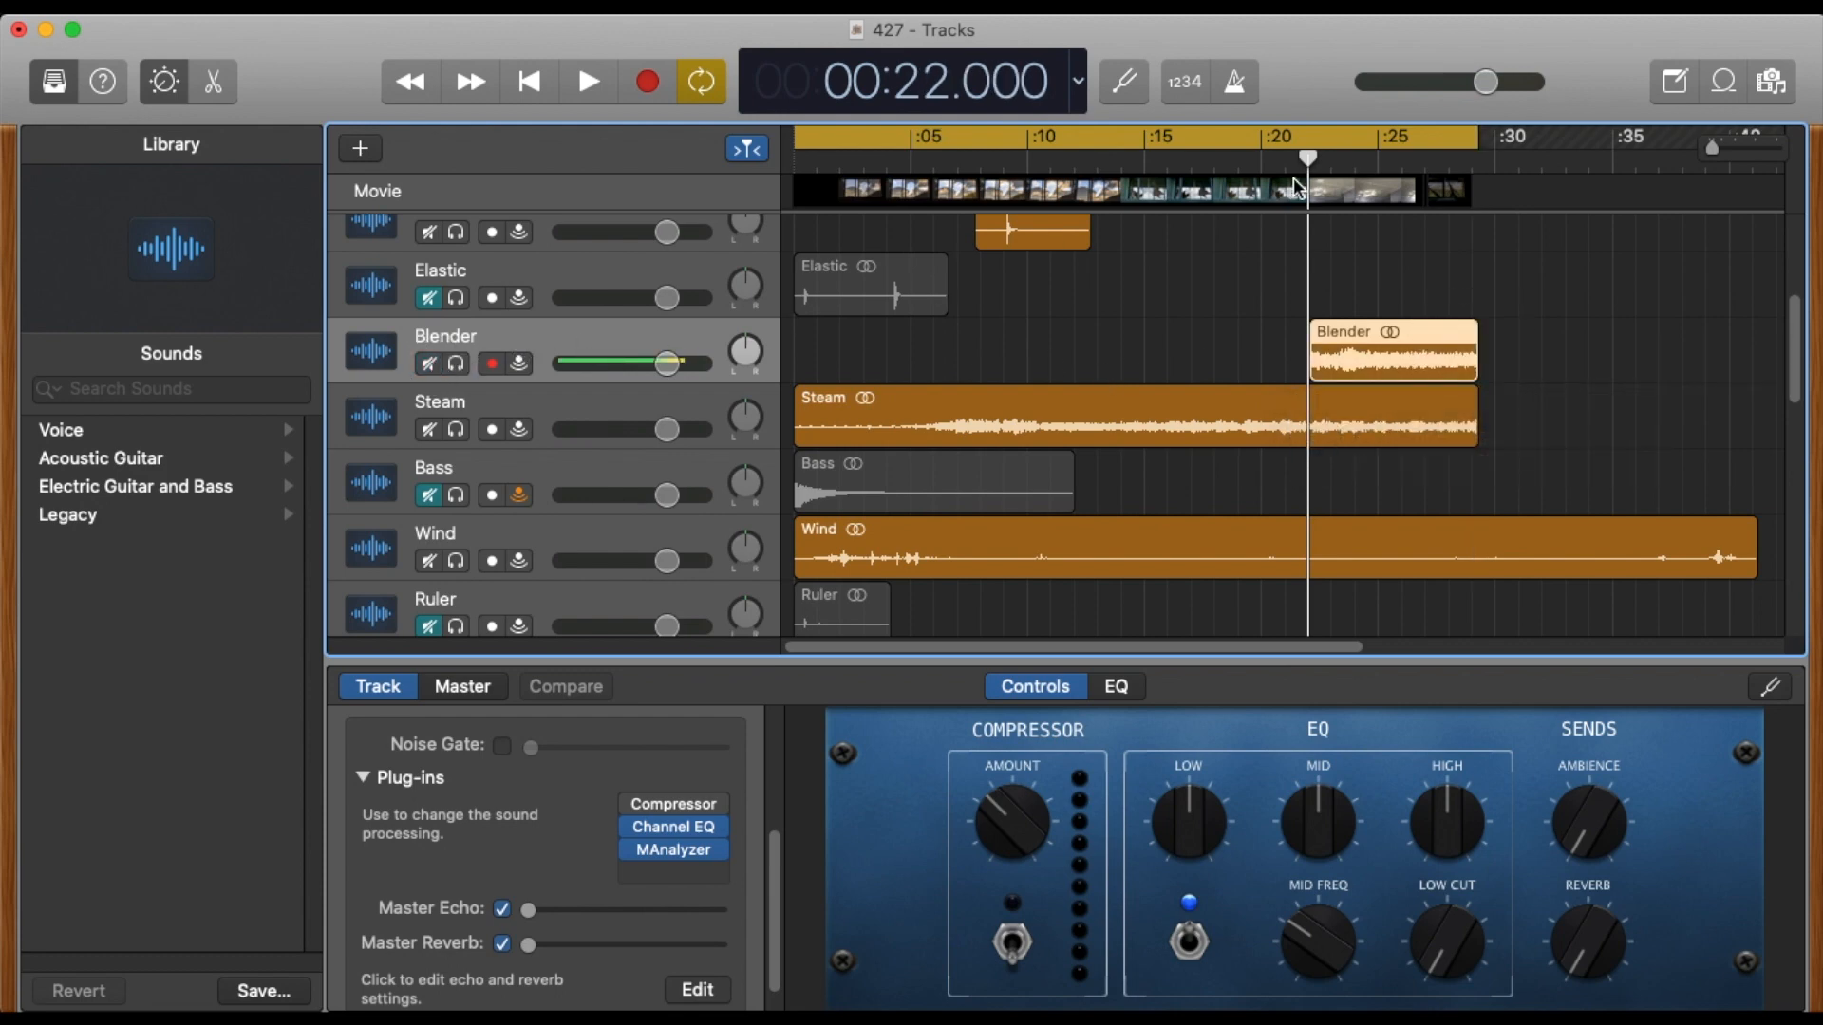
pyautogui.click(1273, 157)
pyautogui.press('Return')
pyautogui.press('space')
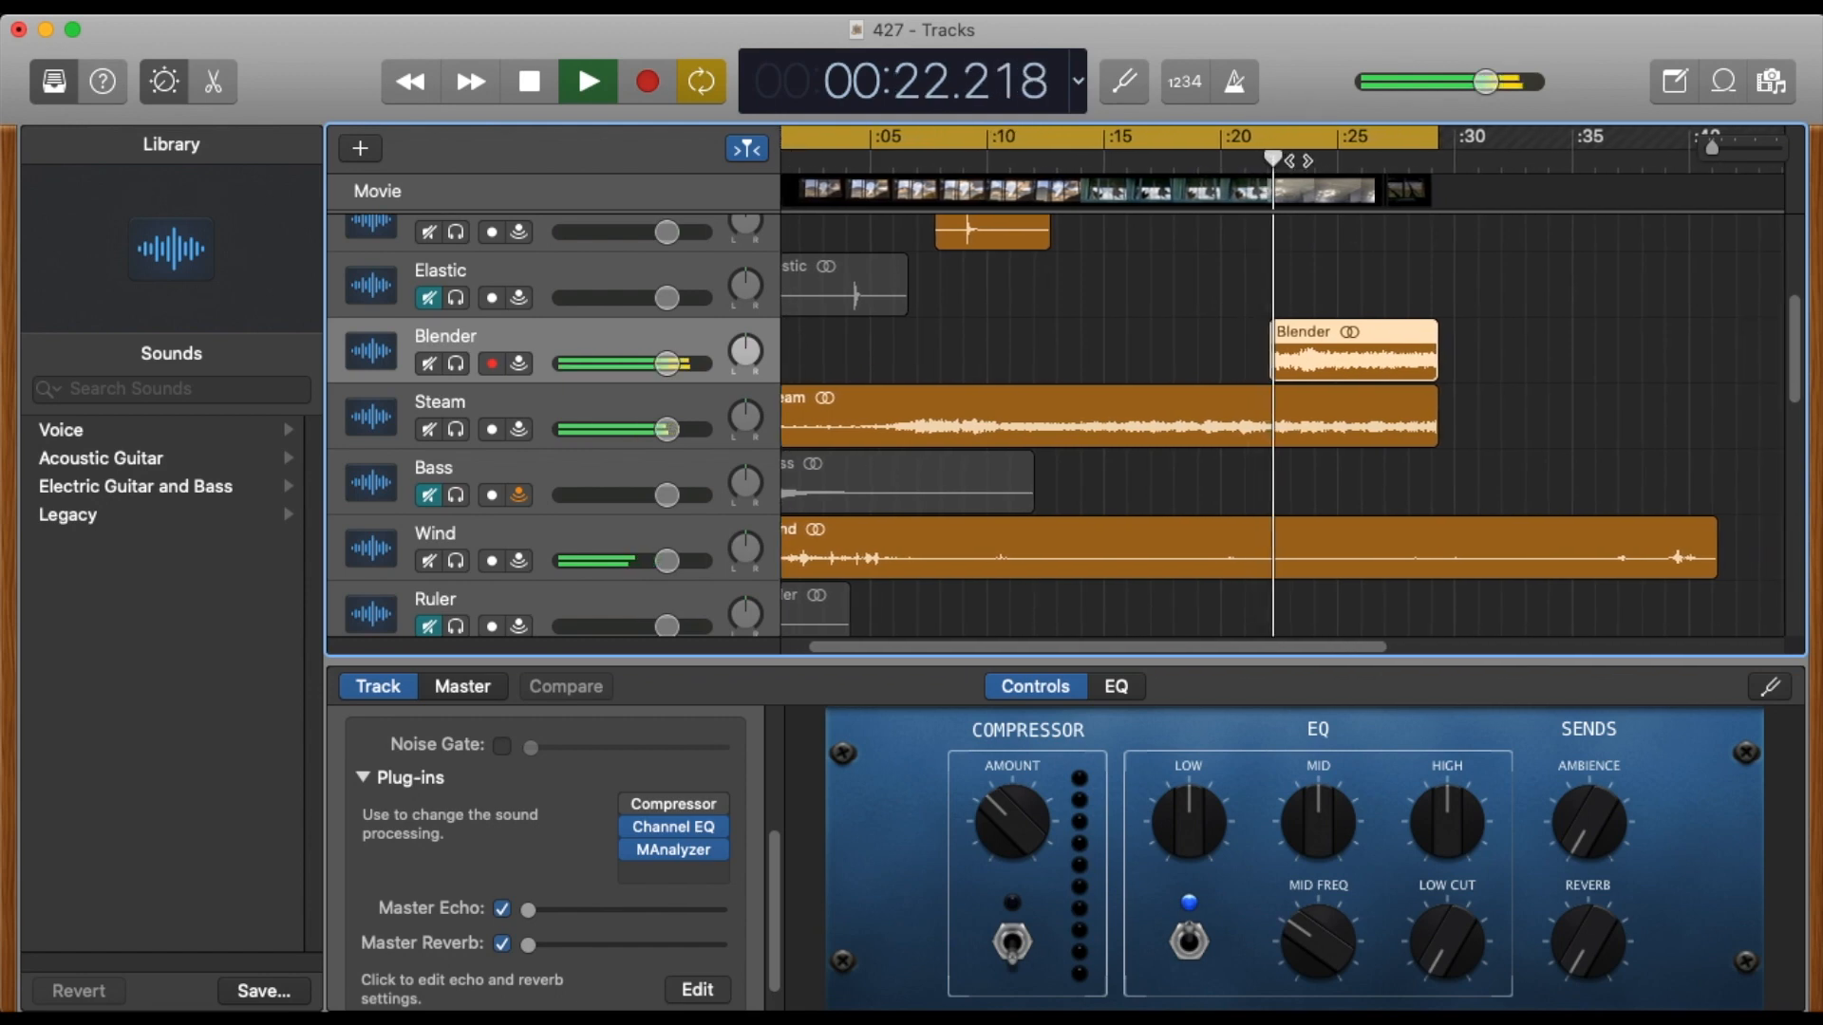
pyautogui.click(828, 347)
pyautogui.moveTo(829, 347); pyautogui.dragTo(327, 61)
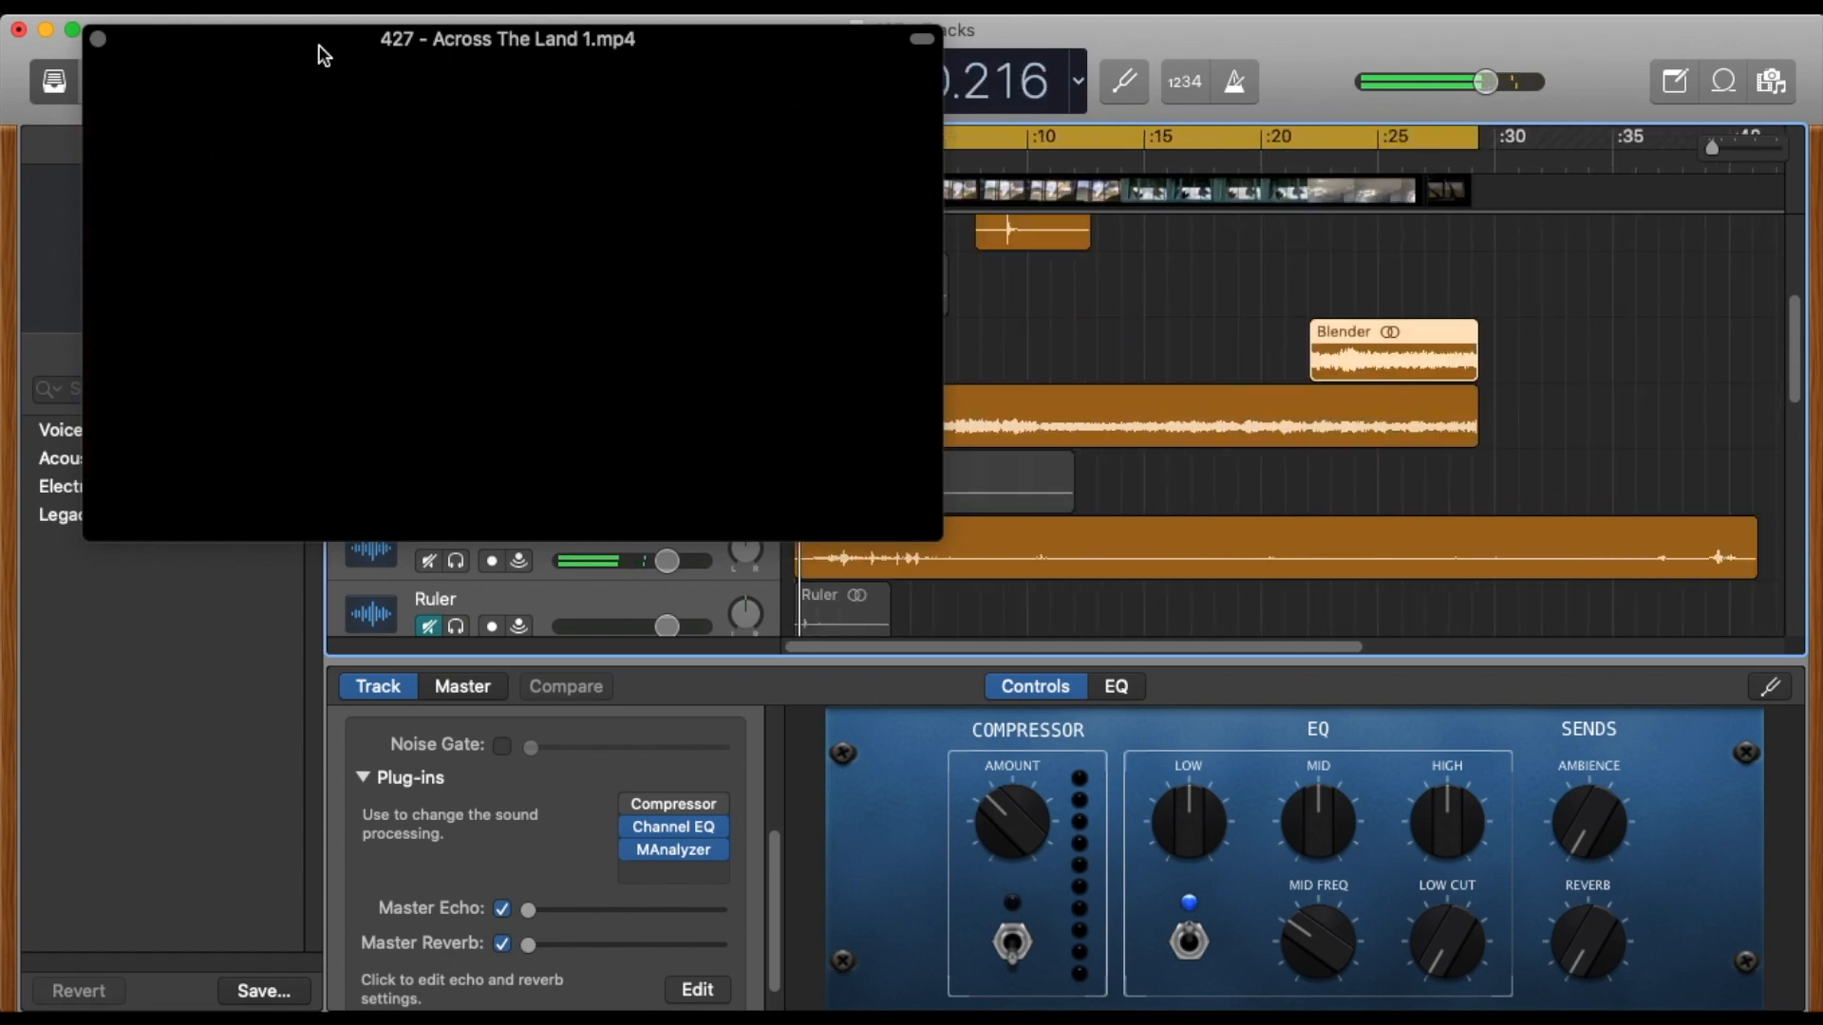
pyautogui.moveTo(320, 41); pyautogui.dragTo(1820, 665)
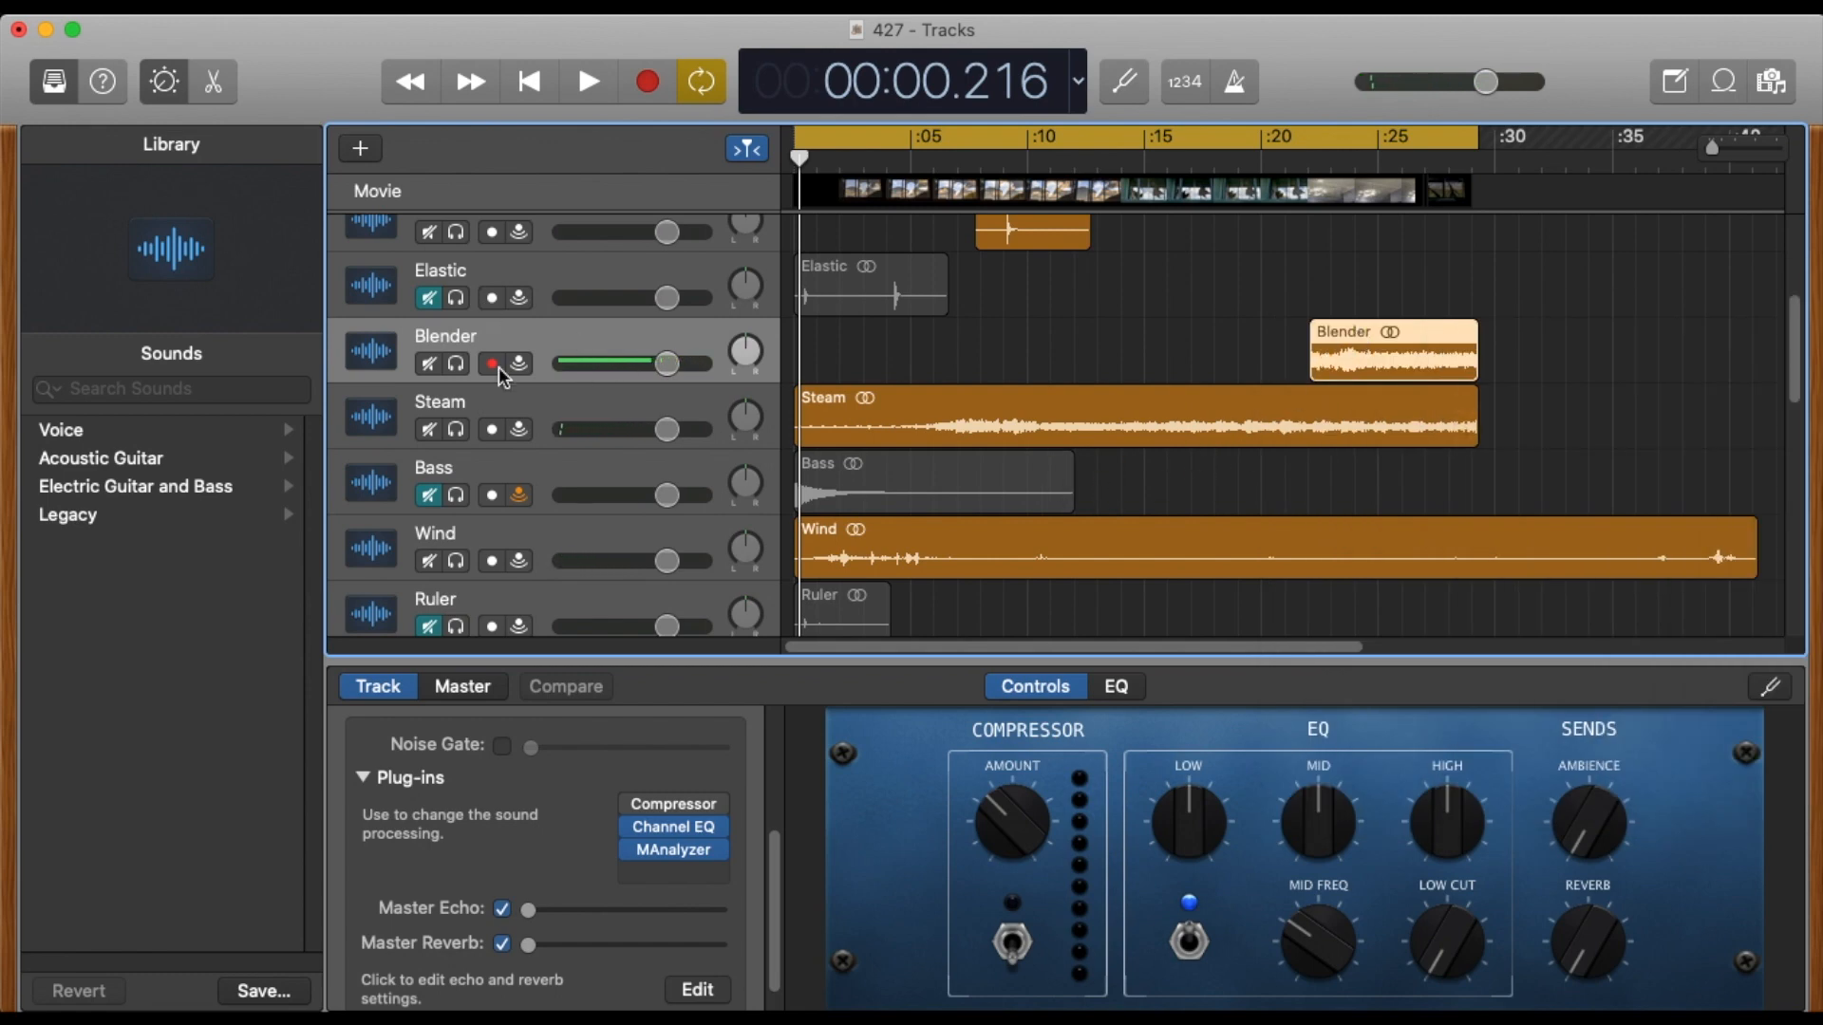
# Open Blender's Channel EQ and place its window below the Blender and Steam tracks.
pyautogui.press('b')
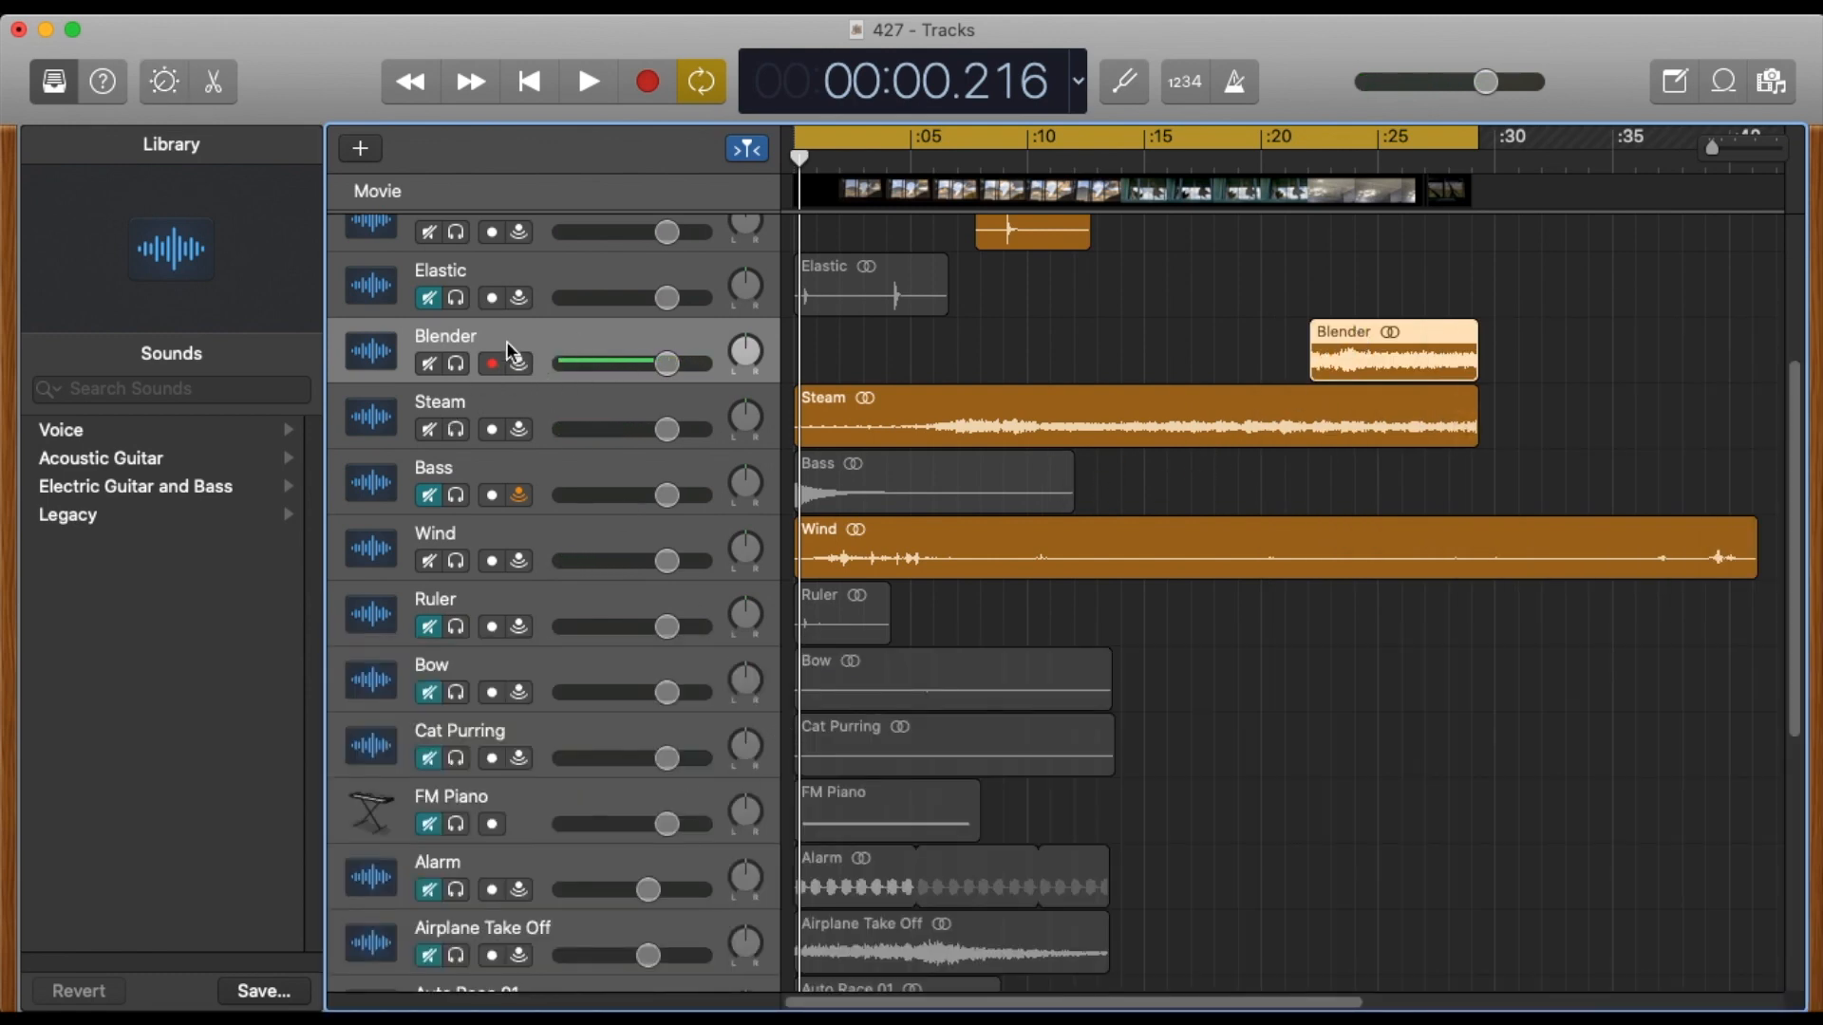
pyautogui.doubleClick(549, 372)
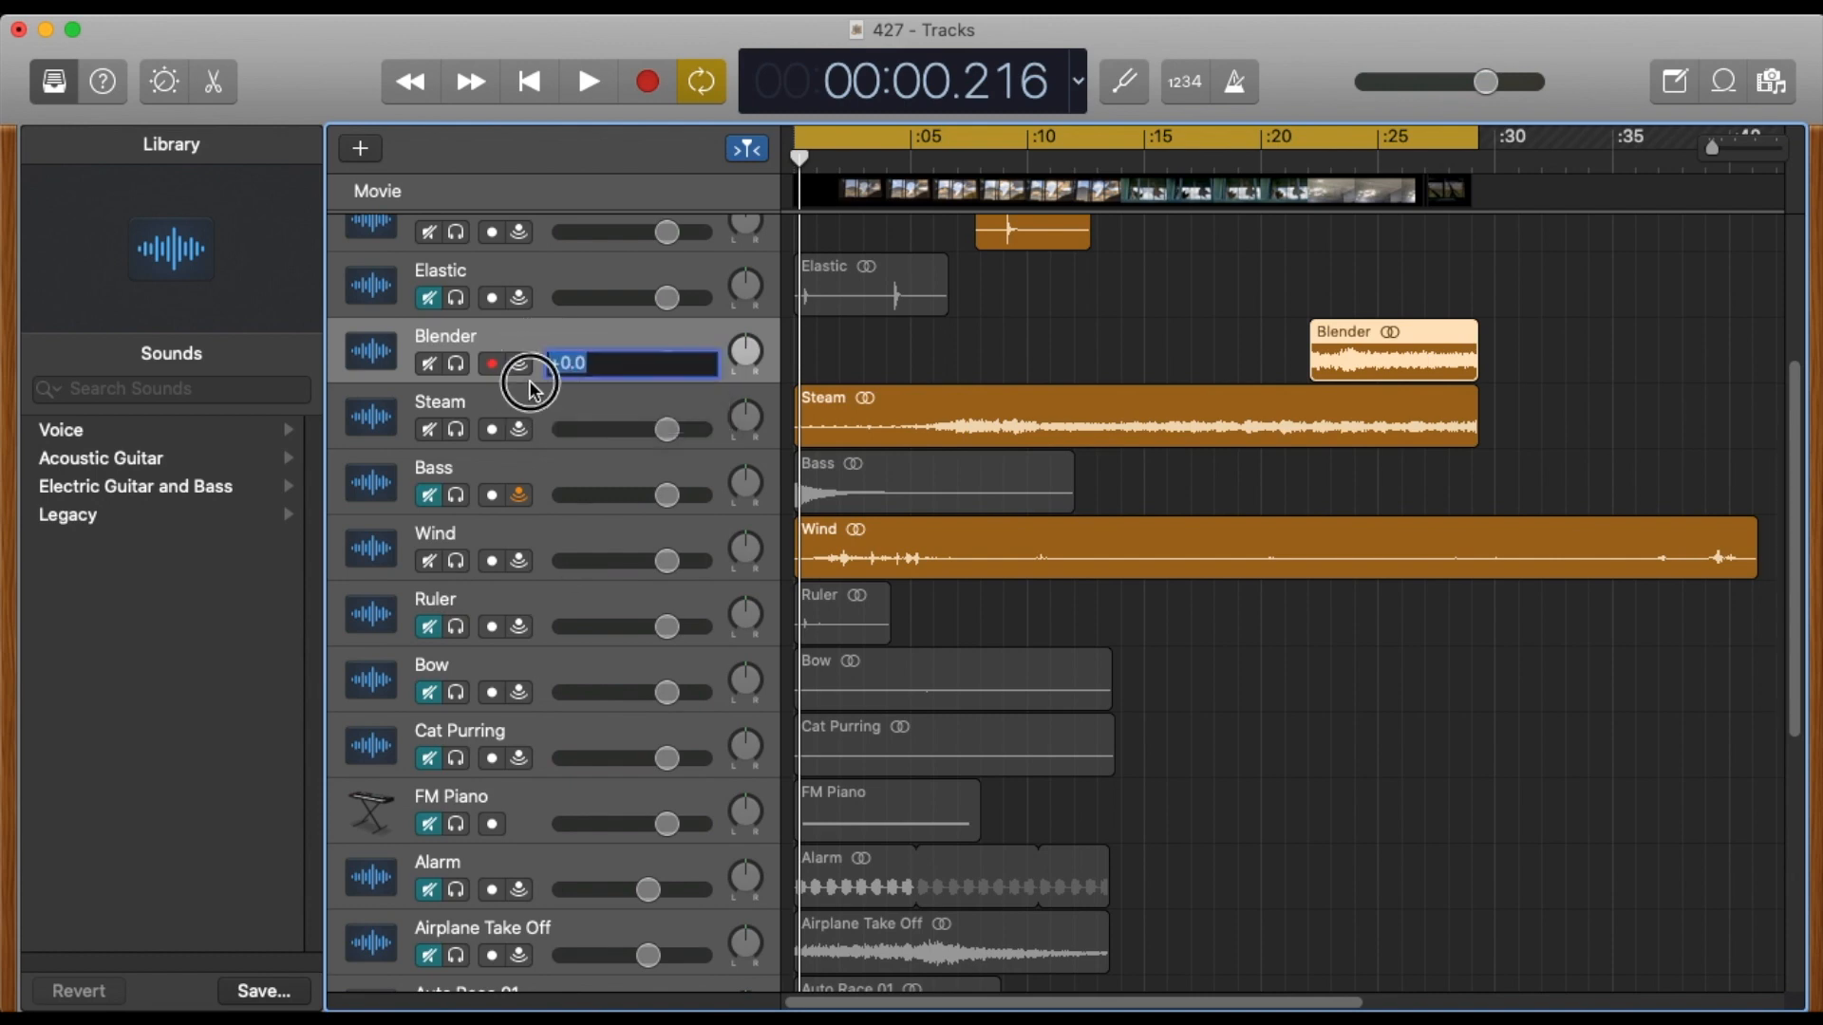
pyautogui.press('b')
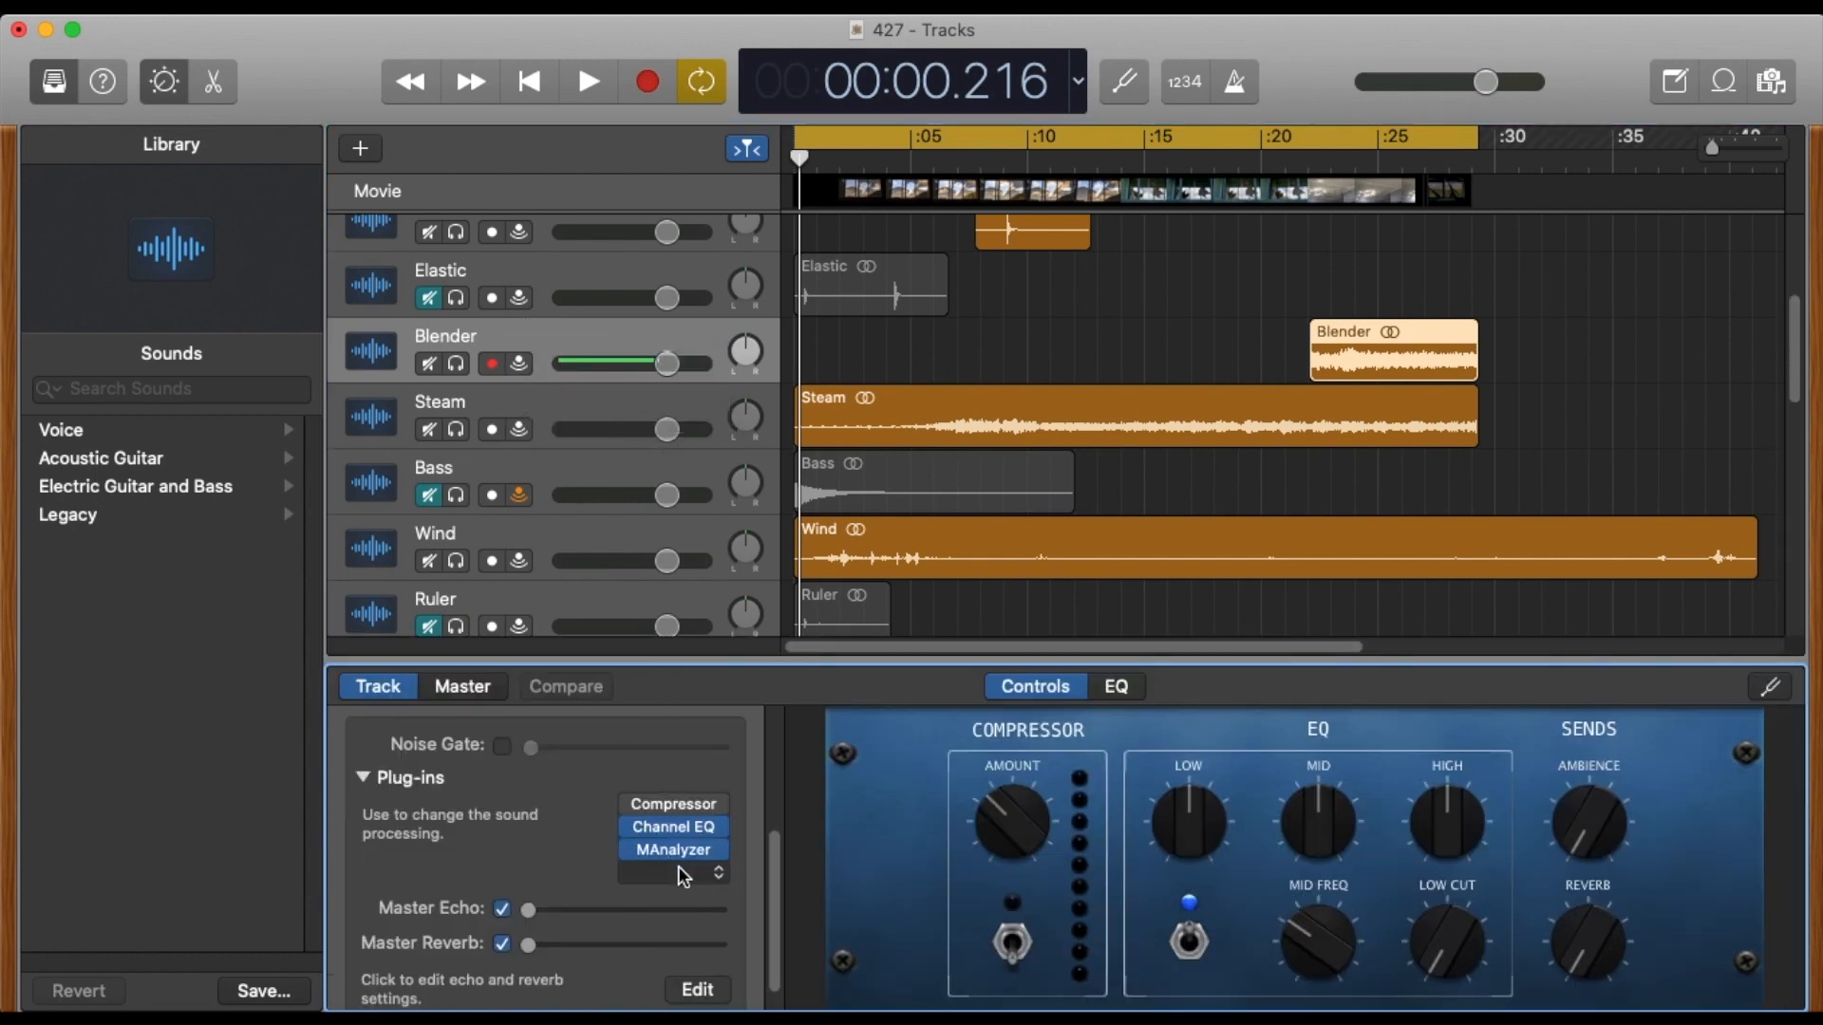
pyautogui.click(675, 833)
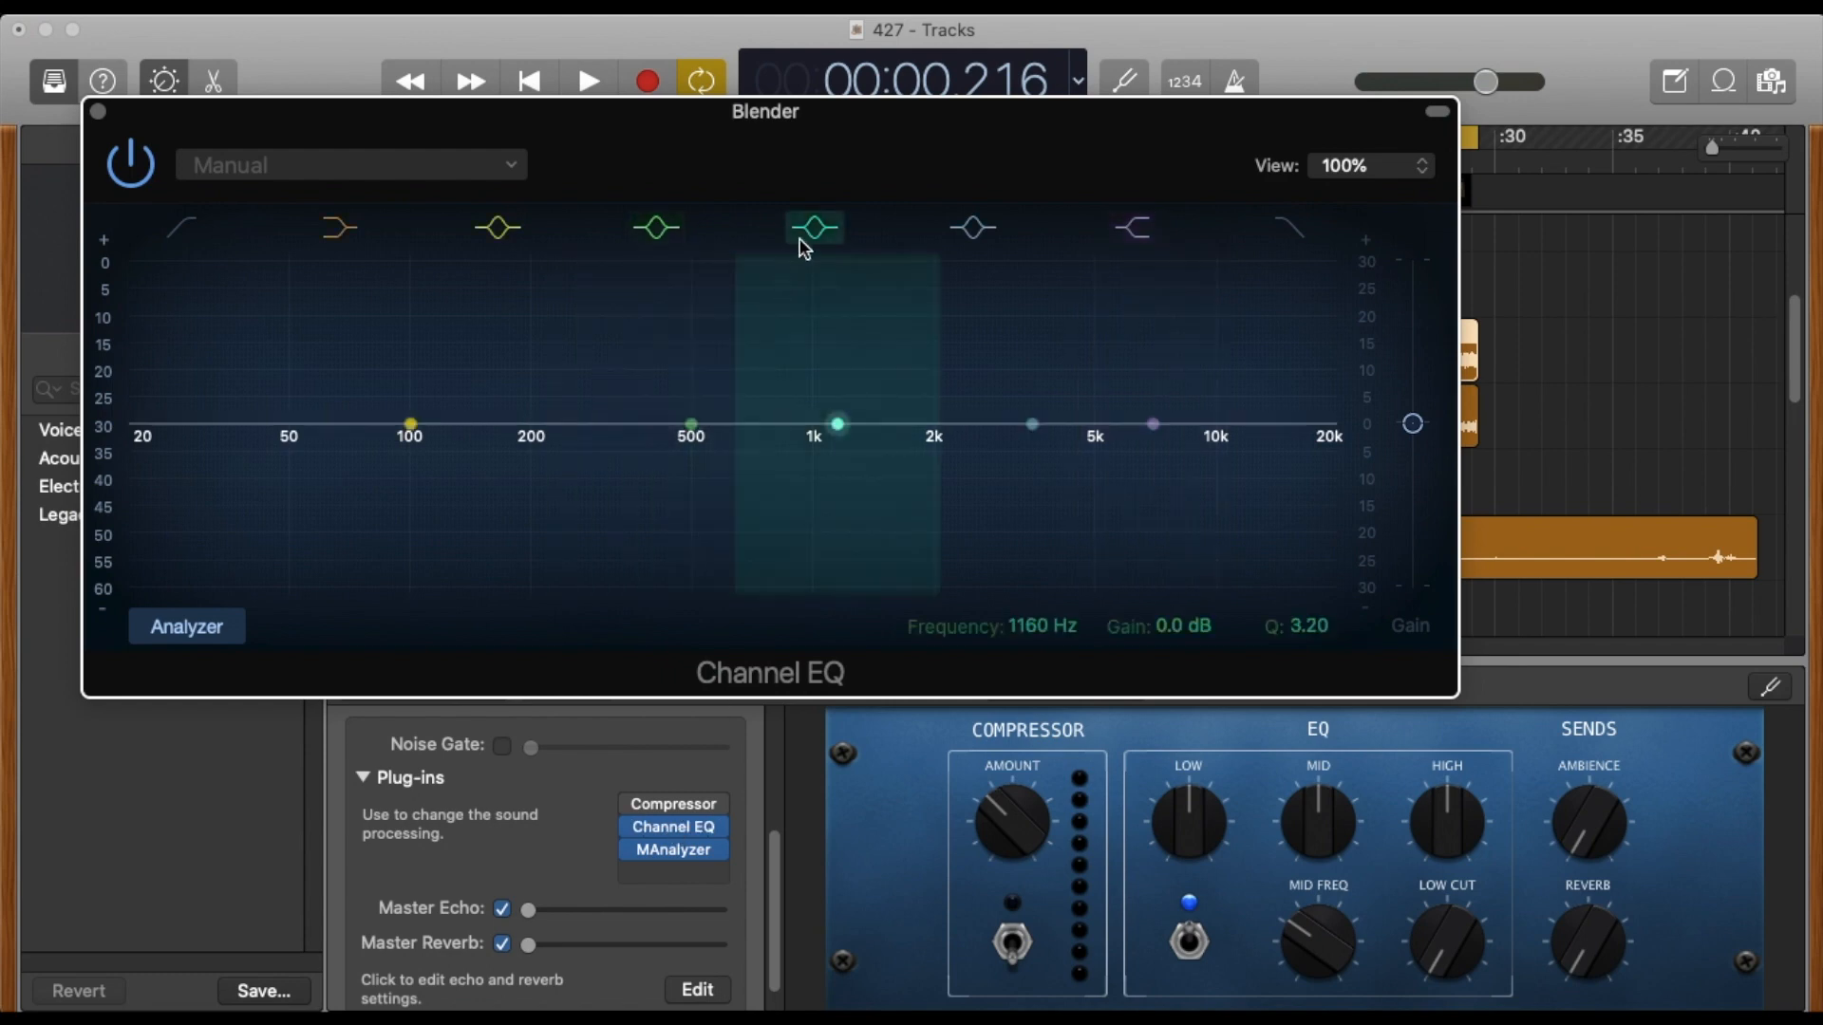
pyautogui.moveTo(879, 126); pyautogui.dragTo(798, 547)
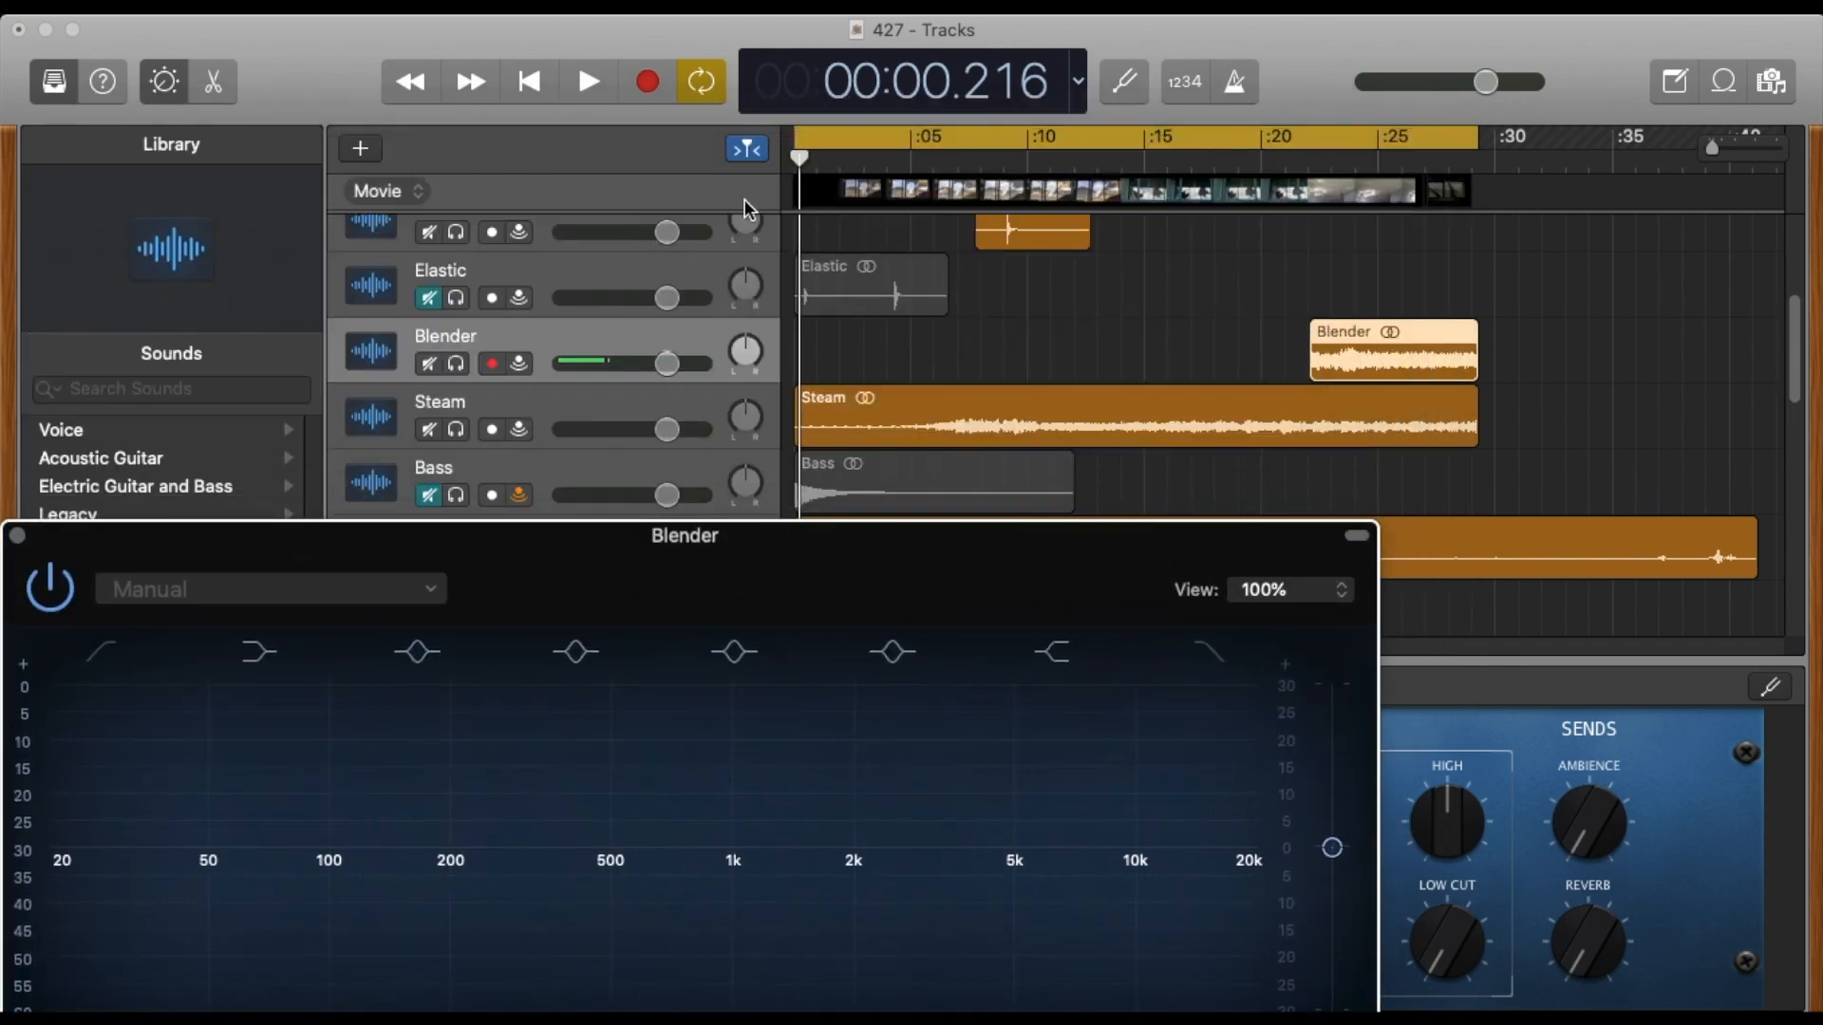
# Shorten the cycle range so that it starts at the Blender region, and play that section in a loop.
pyautogui.moveTo(794, 133); pyautogui.dragTo(1315, 155)
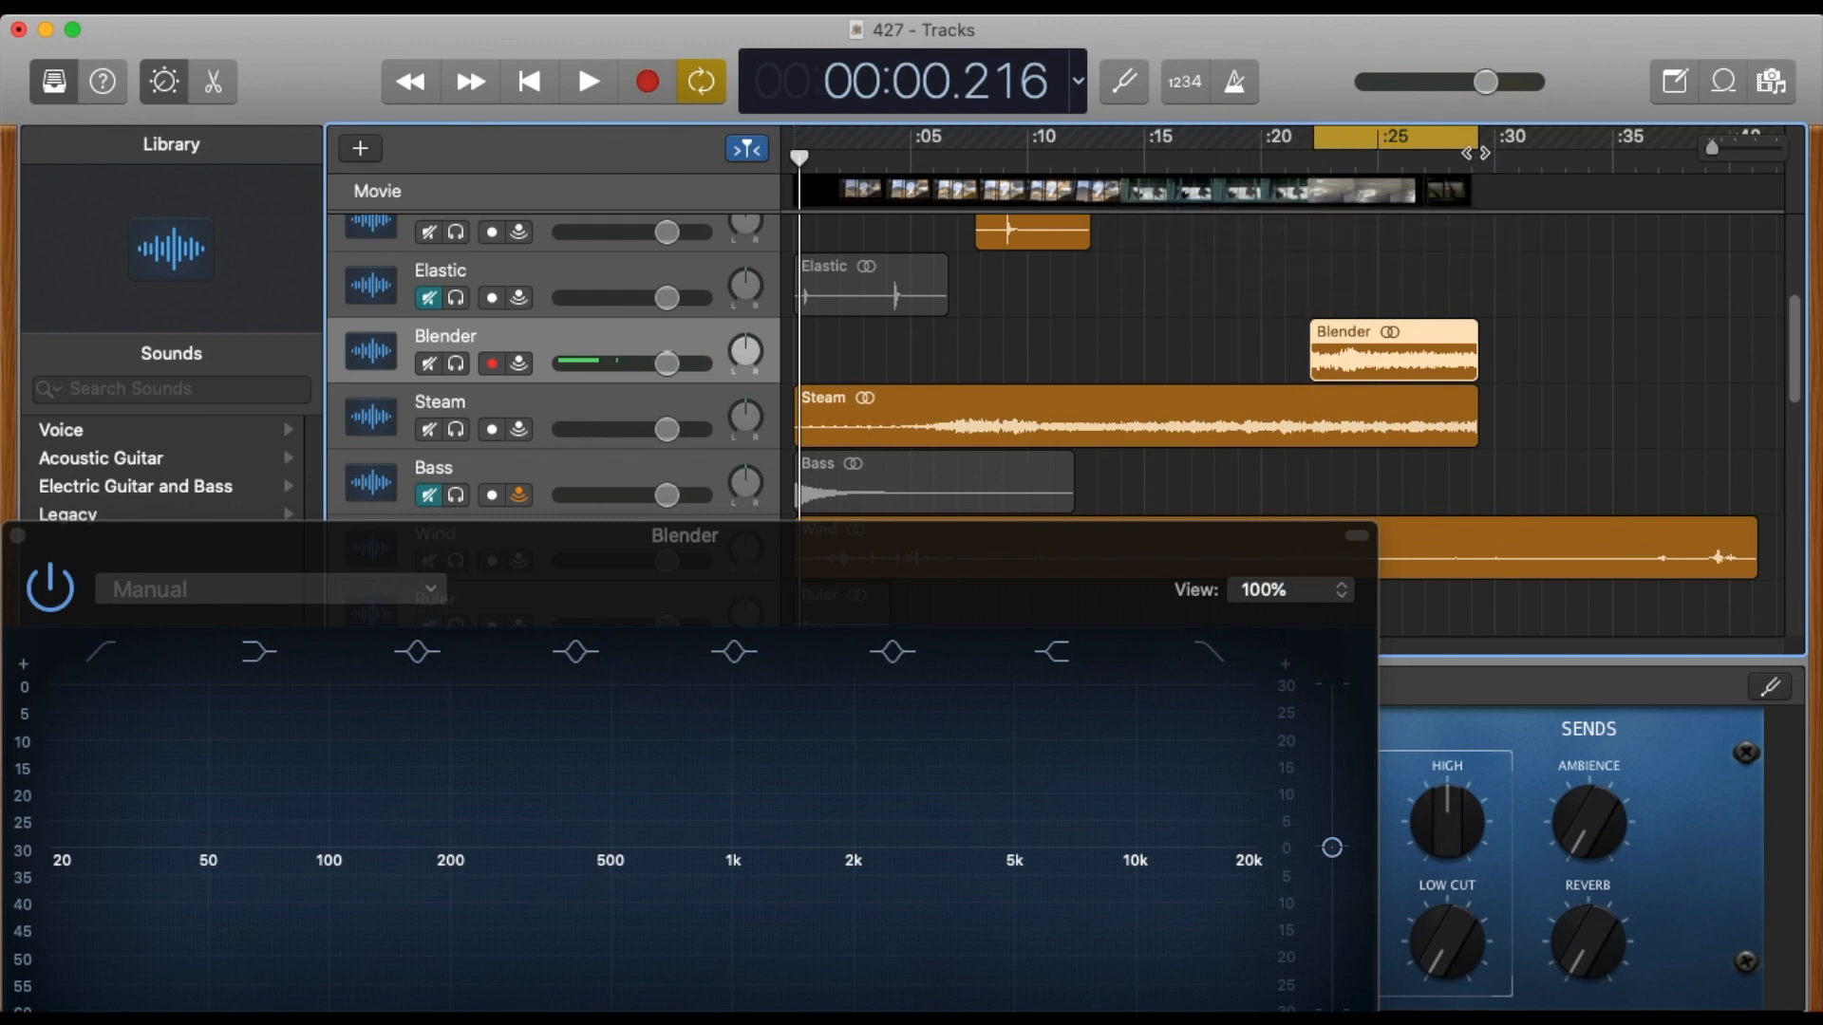
pyautogui.click(1339, 150)
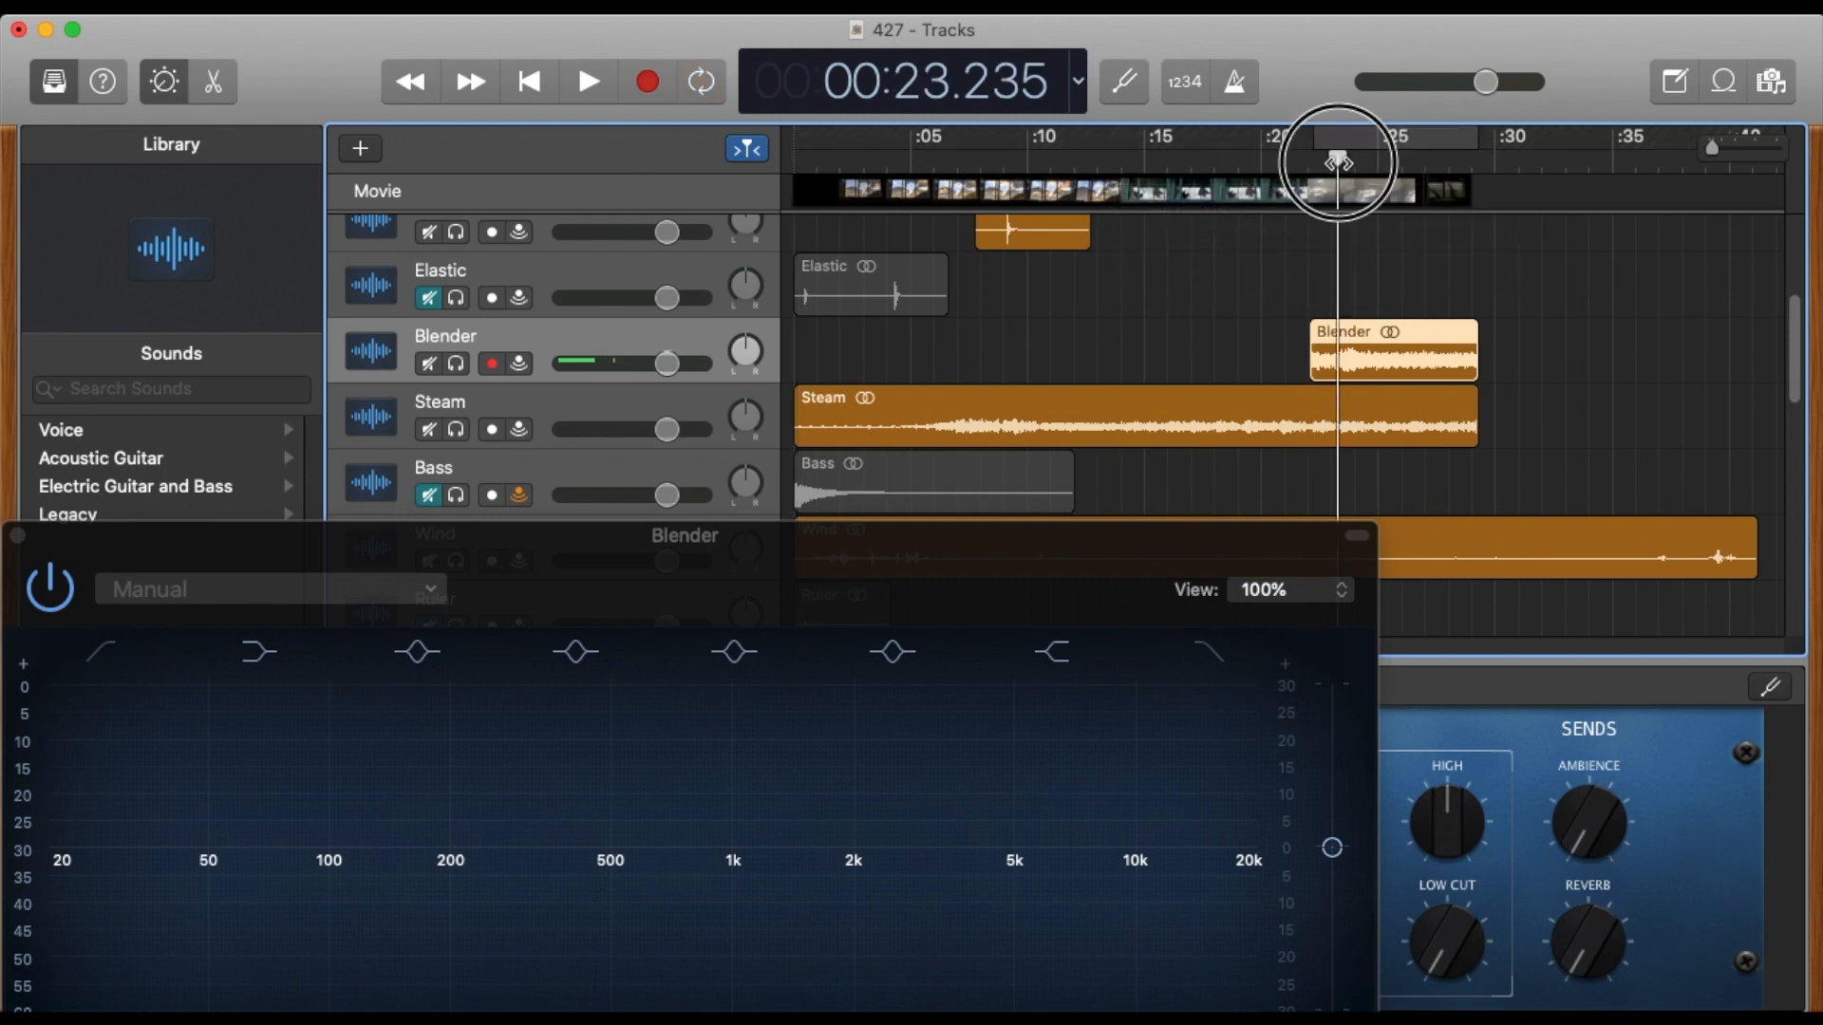
pyautogui.press('space')
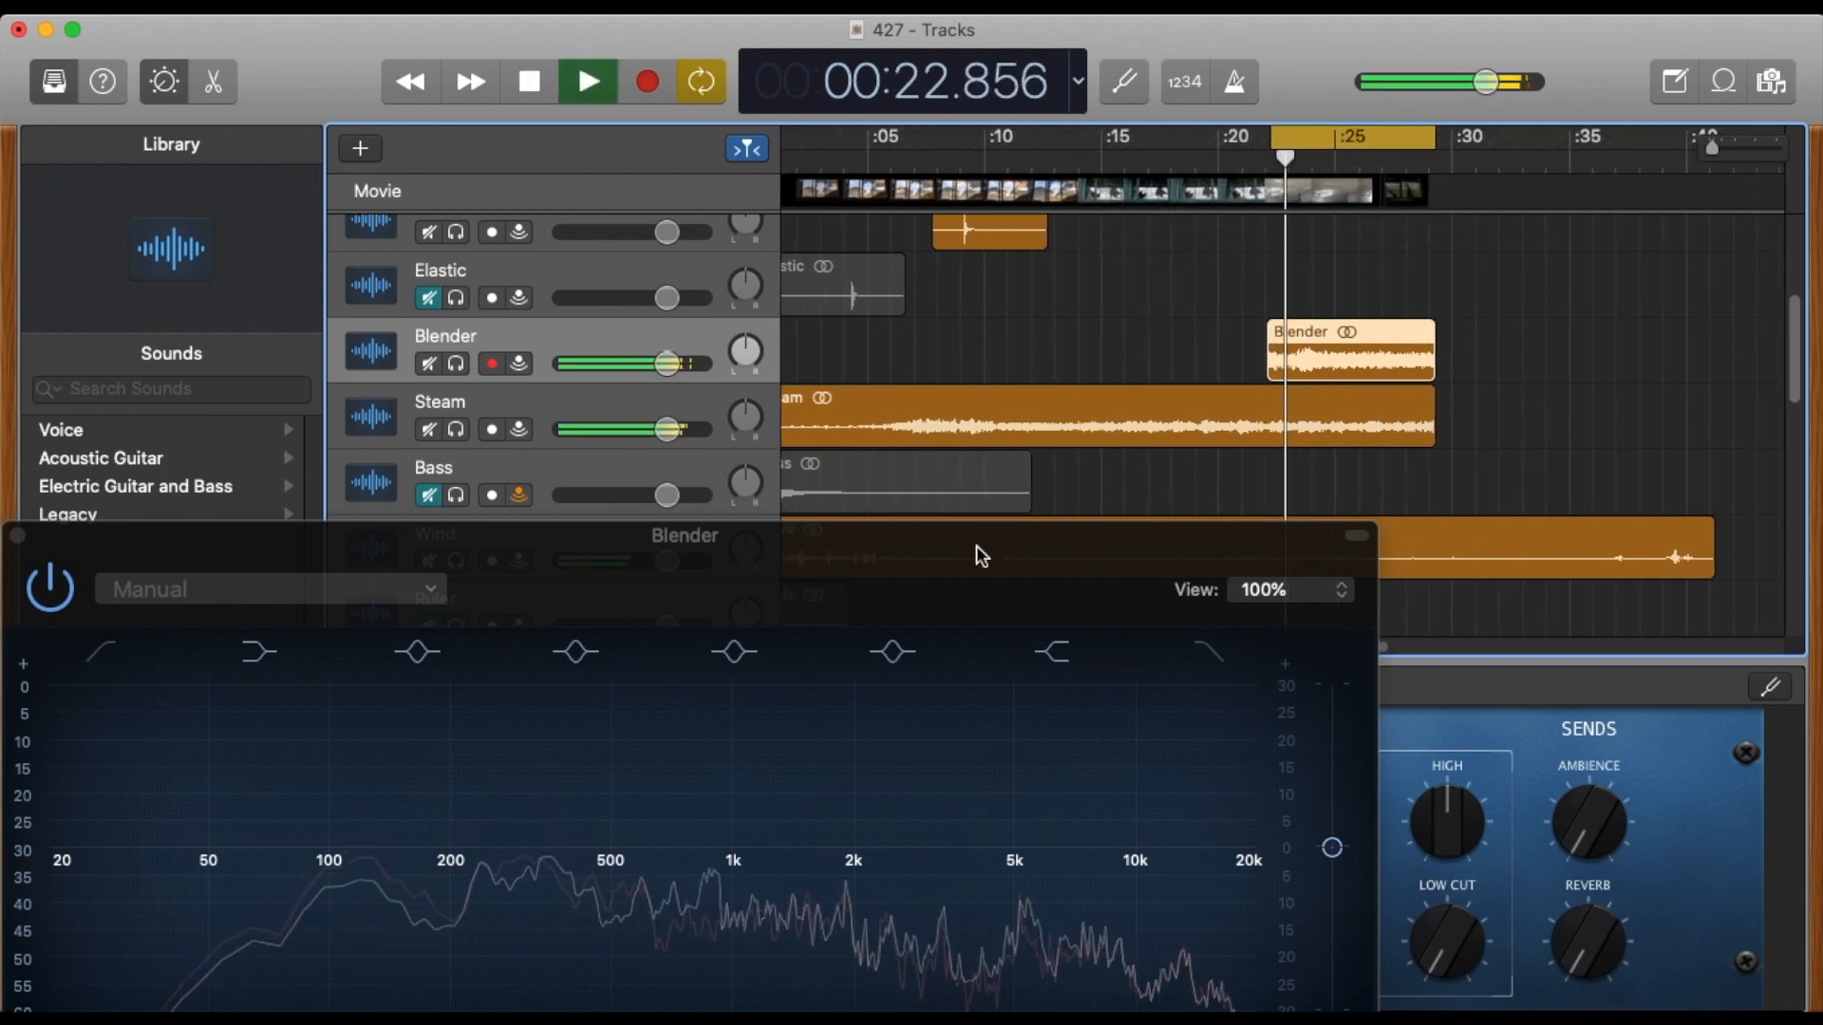
# Move the 500 Hz band of Blender's Channel EQ to 1960 Hz with a +14.0 dB gain while listening, and stop playback.
pyautogui.moveTo(962, 543); pyautogui.dragTo(1131, 154)
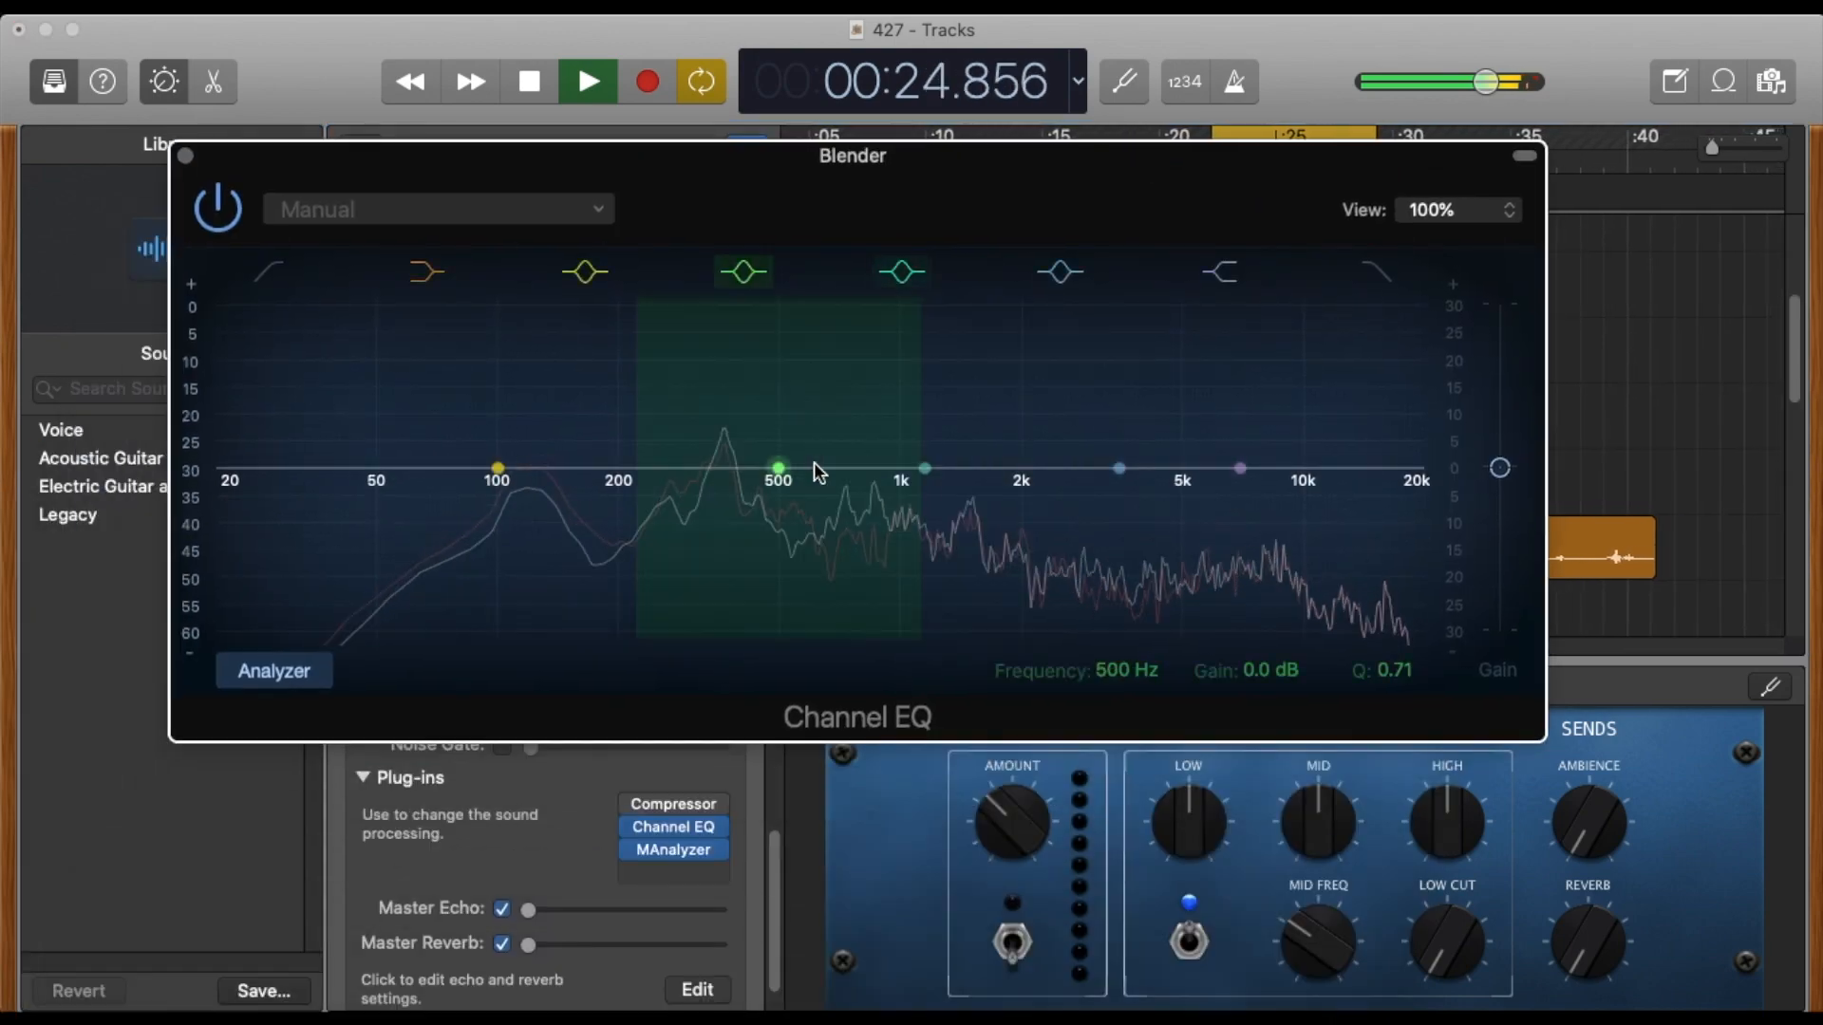
pyautogui.moveTo(813, 471); pyautogui.dragTo(1026, 344)
pyautogui.press('space')
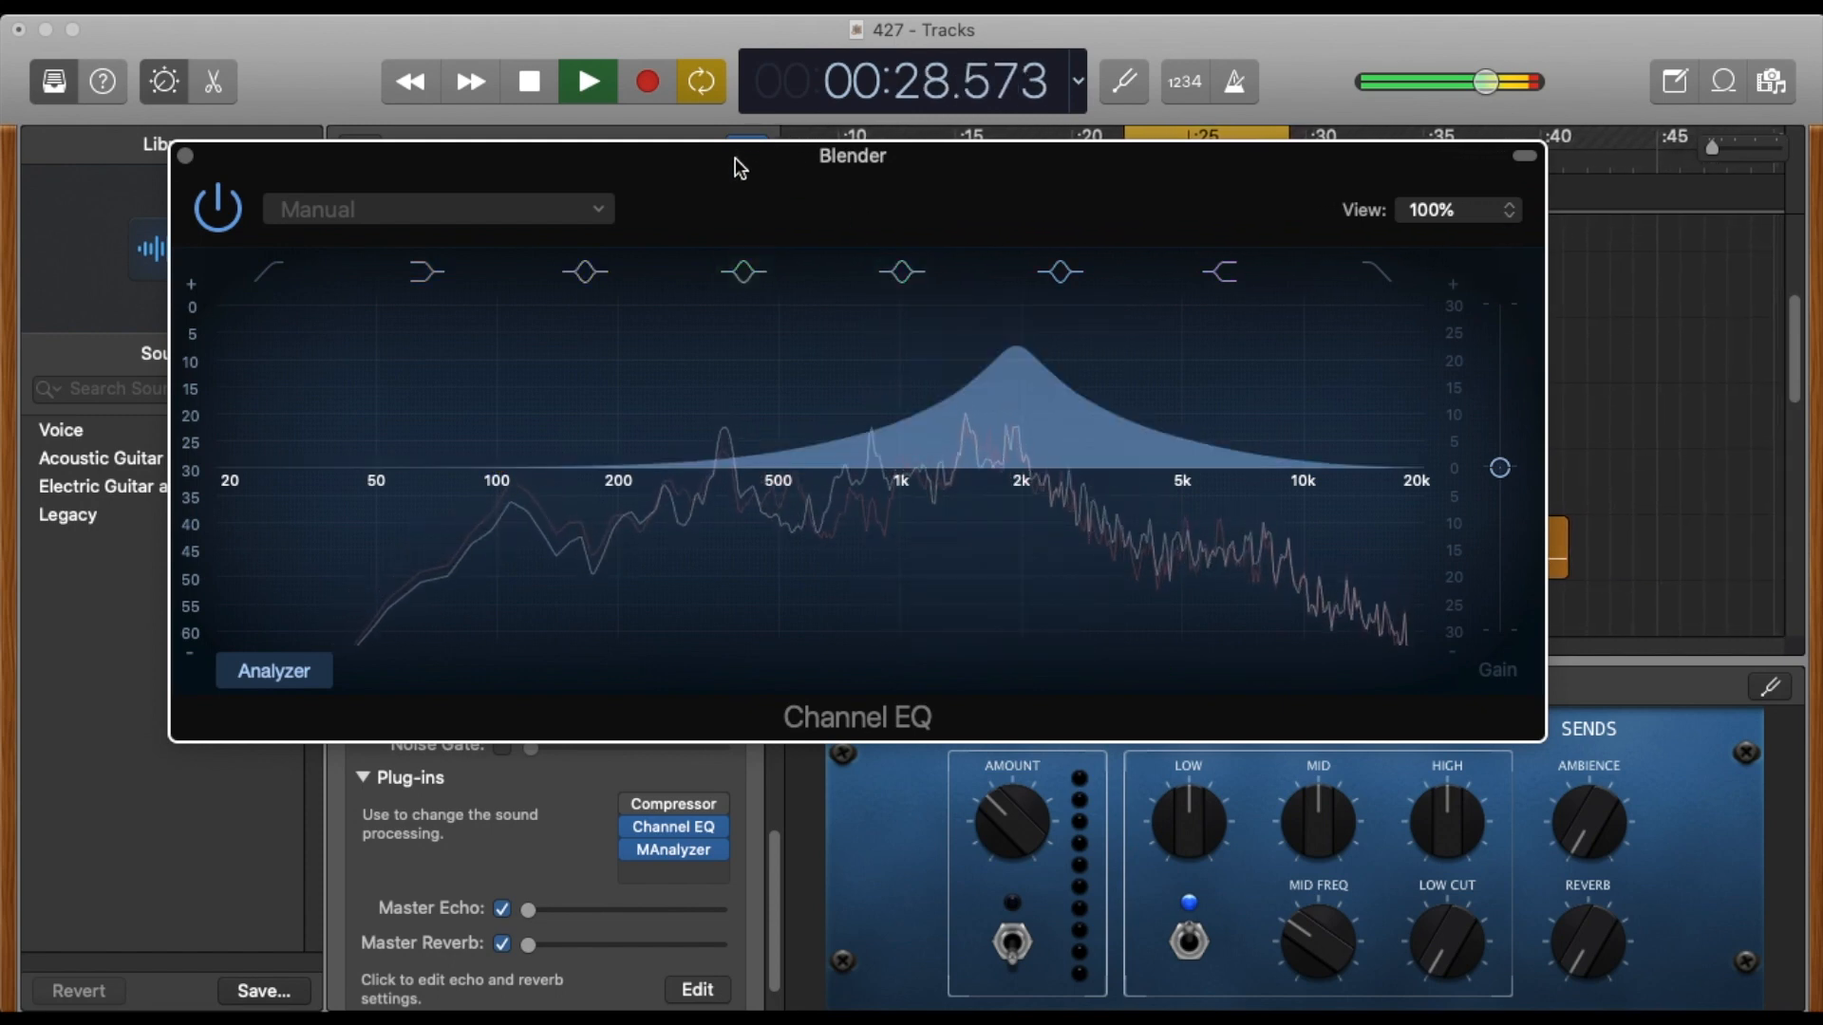
pyautogui.moveTo(1016, 347); pyautogui.dragTo(1017, 391)
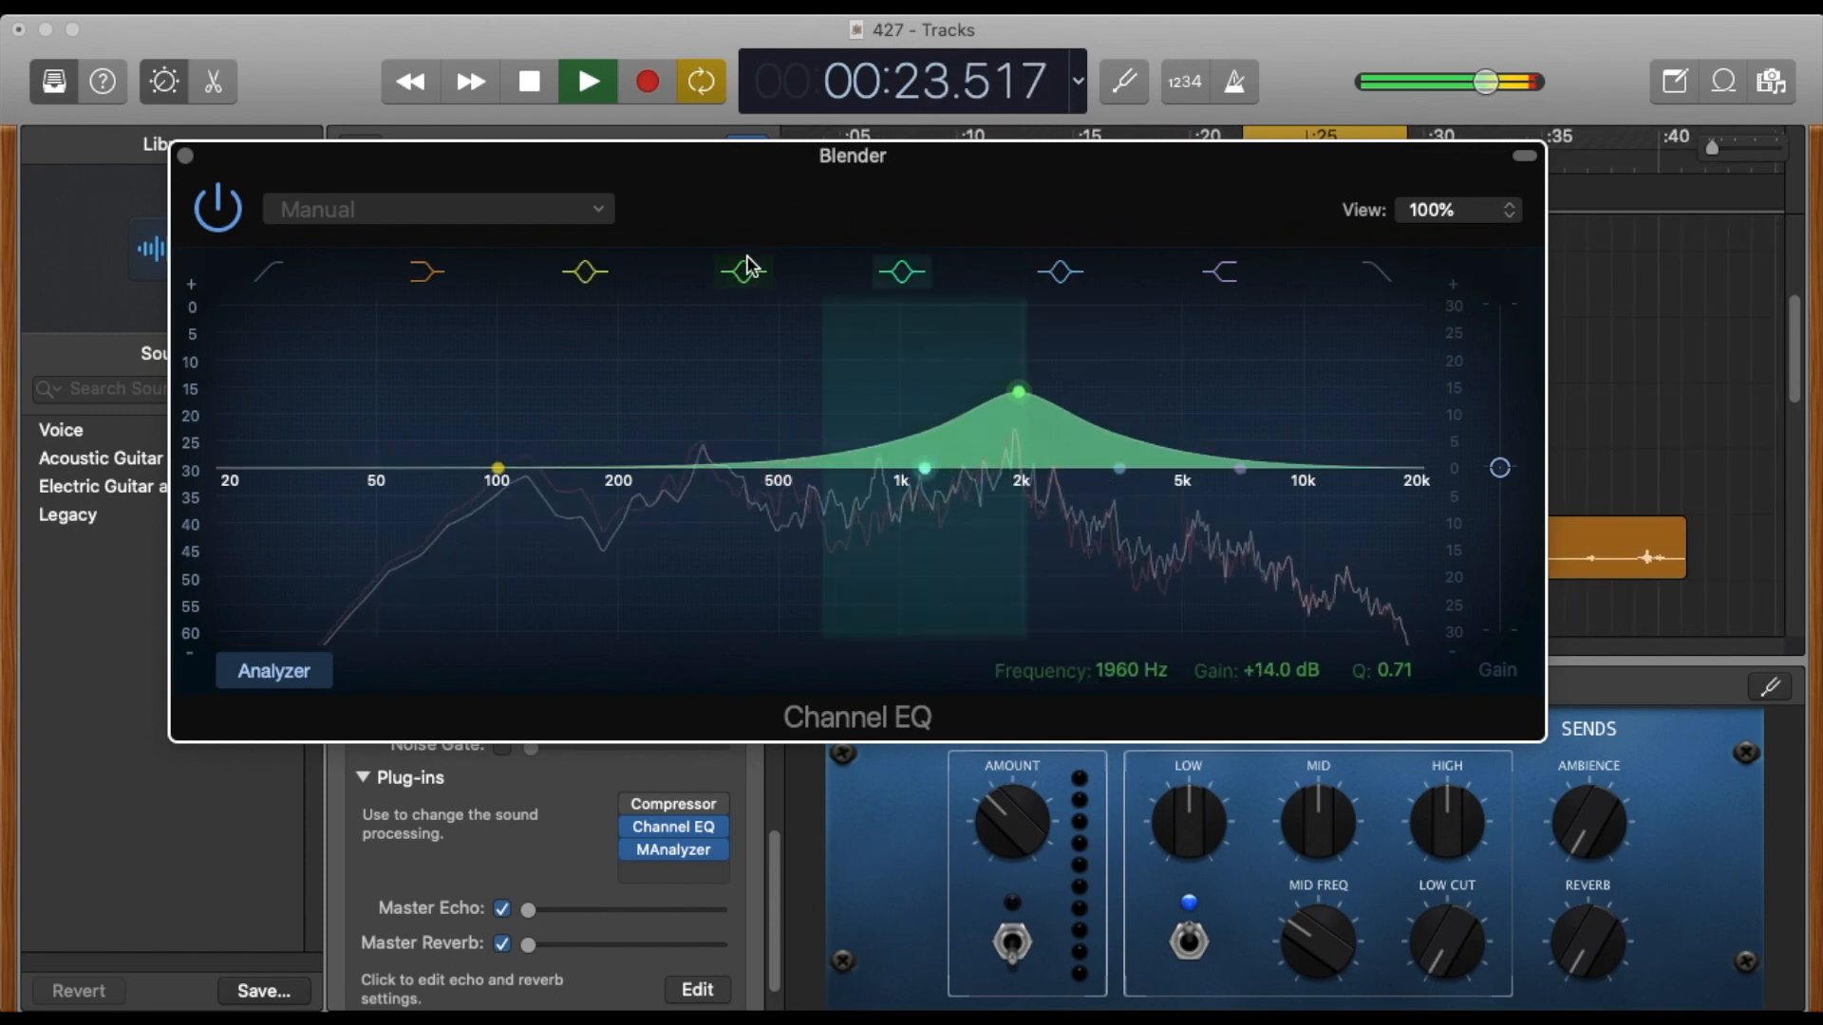
pyautogui.moveTo(702, 161); pyautogui.dragTo(691, 544)
pyautogui.press('space')
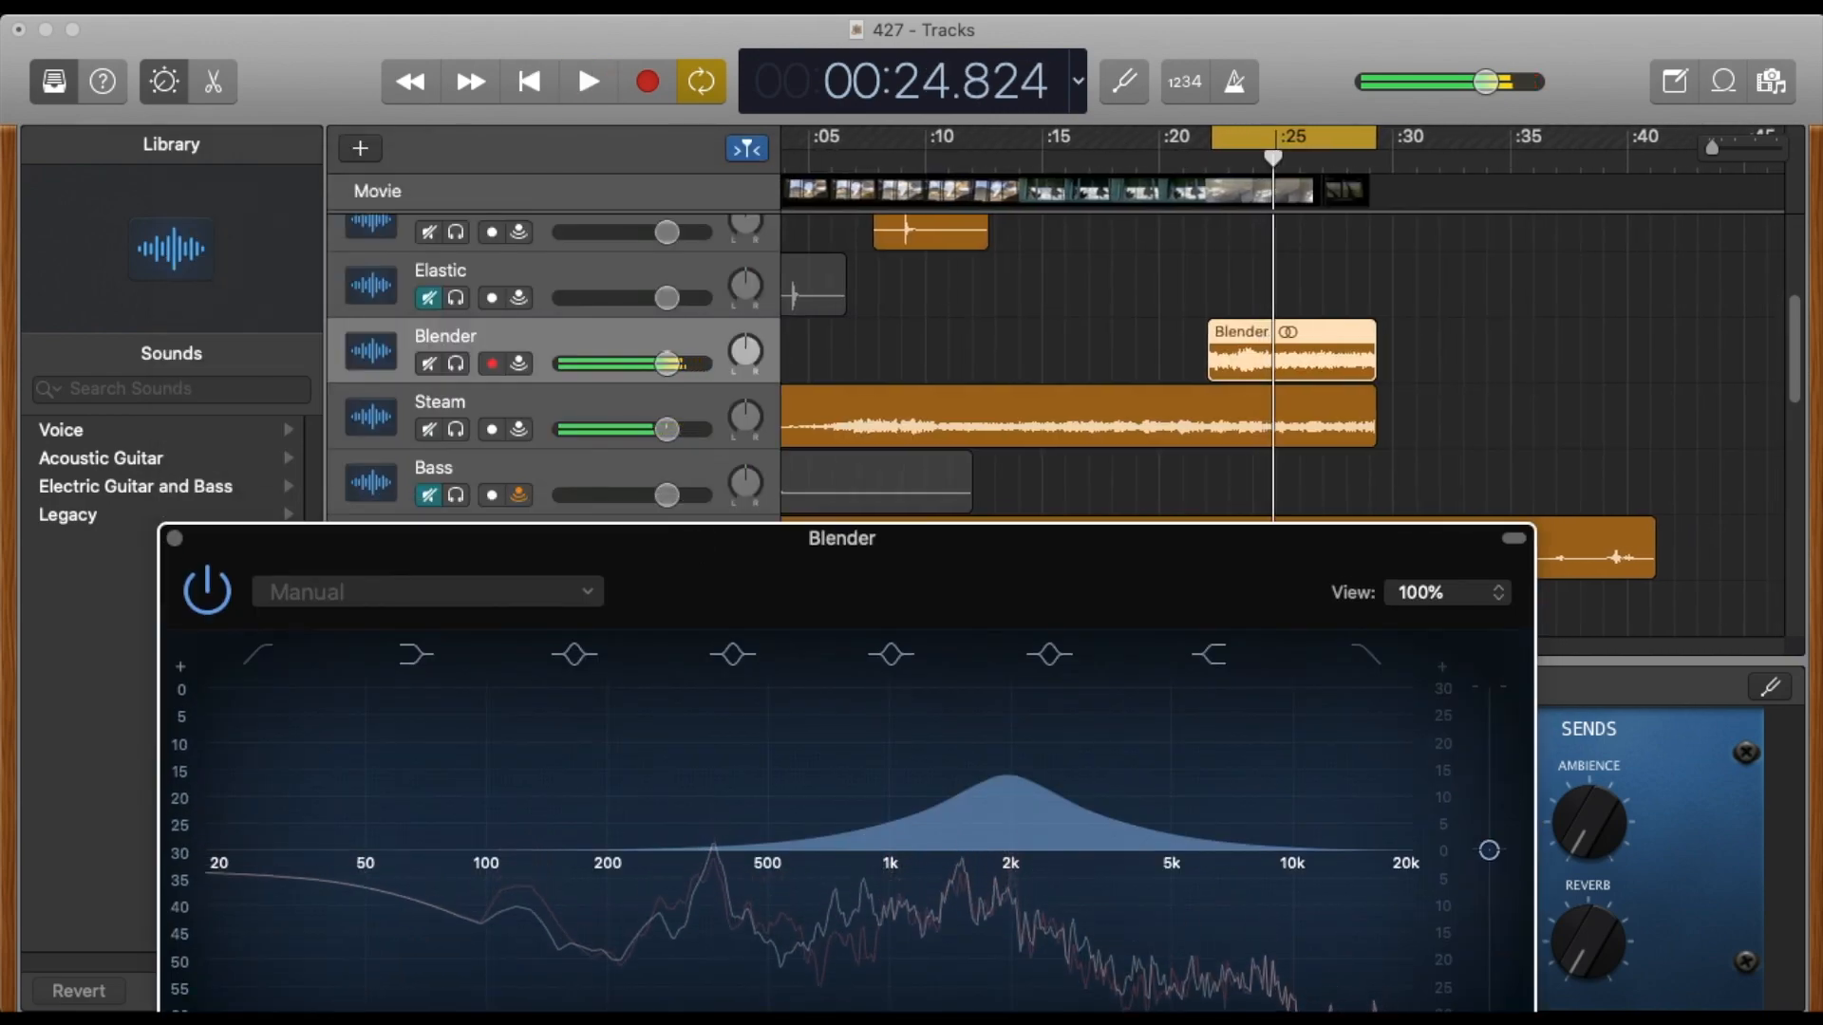
# Open the movie in its own window, close Blender's Channel EQ and return the playhead to the start of the cycle range.
pyautogui.doubleClick(1220, 191)
pyautogui.moveTo(1221, 190); pyautogui.dragTo(612, 117)
pyautogui.moveTo(1208, 561); pyautogui.dragTo(1366, 364)
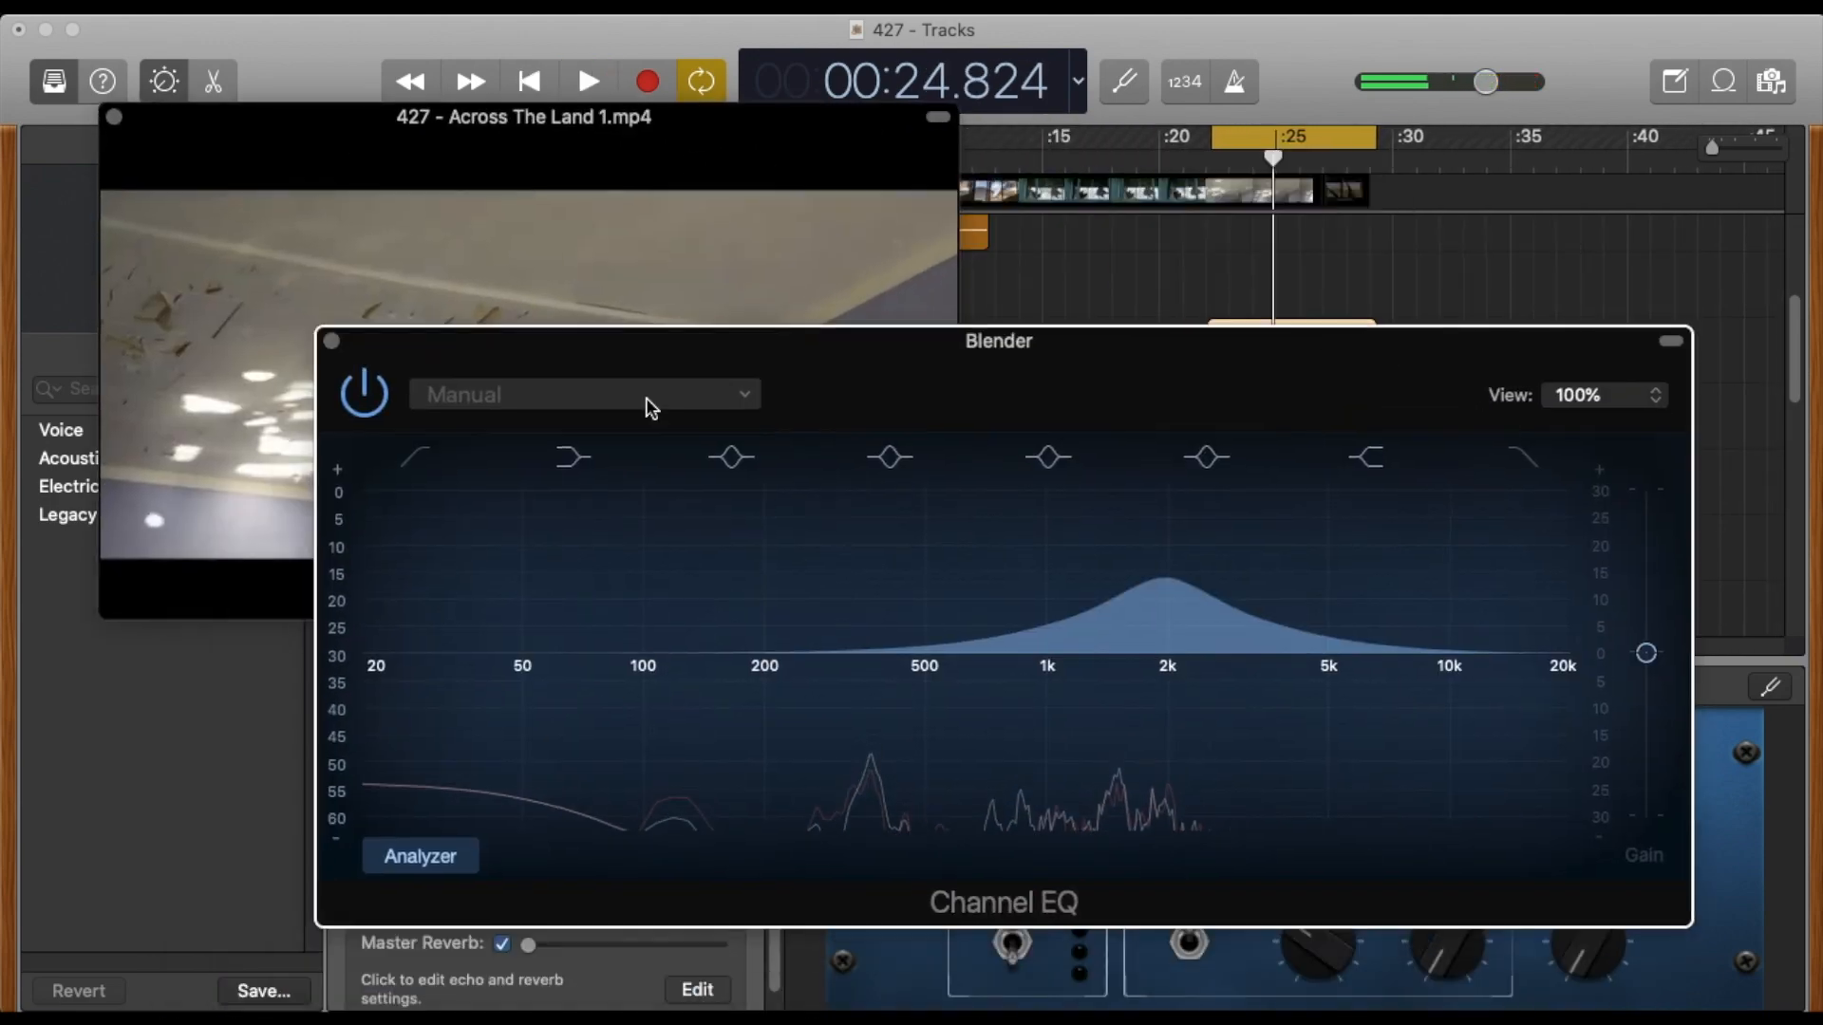
pyautogui.click(332, 342)
pyautogui.click(528, 91)
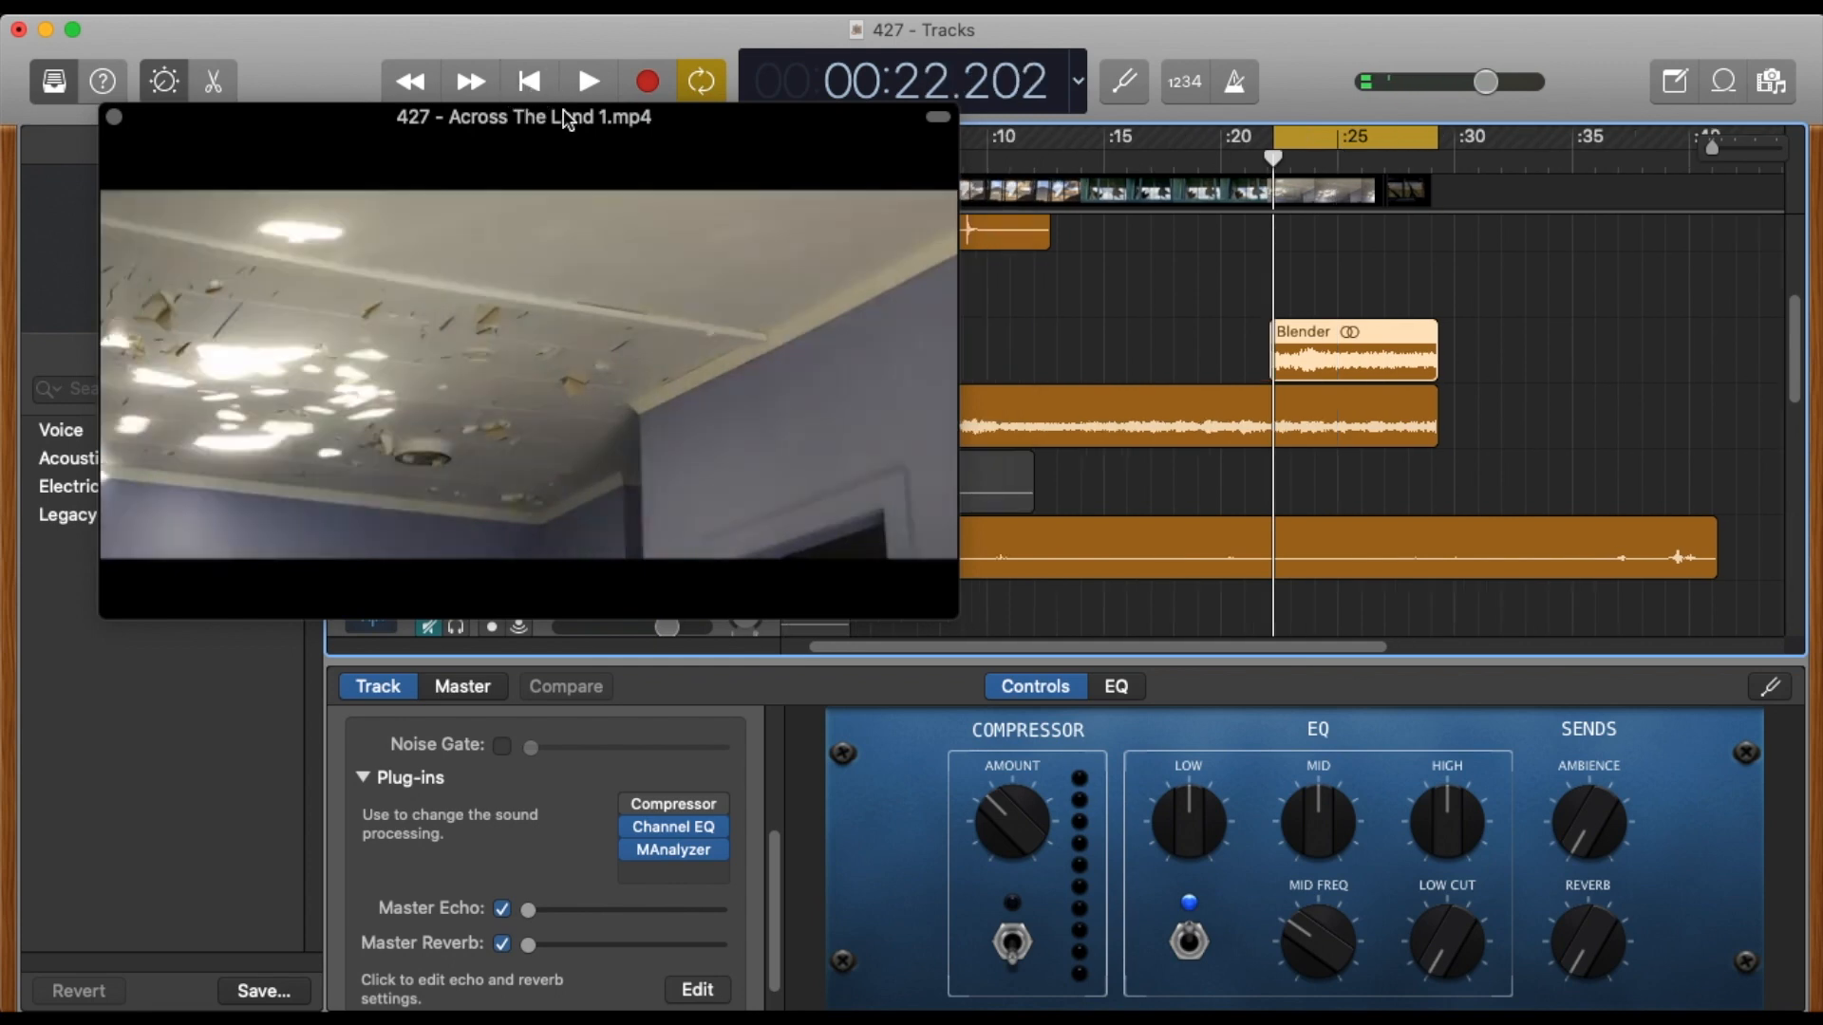
# Extend the cycle range back to the project start, play the full mix with the enlarged movie, then close the movie window and stop.
pyautogui.moveTo(1273, 137); pyautogui.dragTo(663, 155)
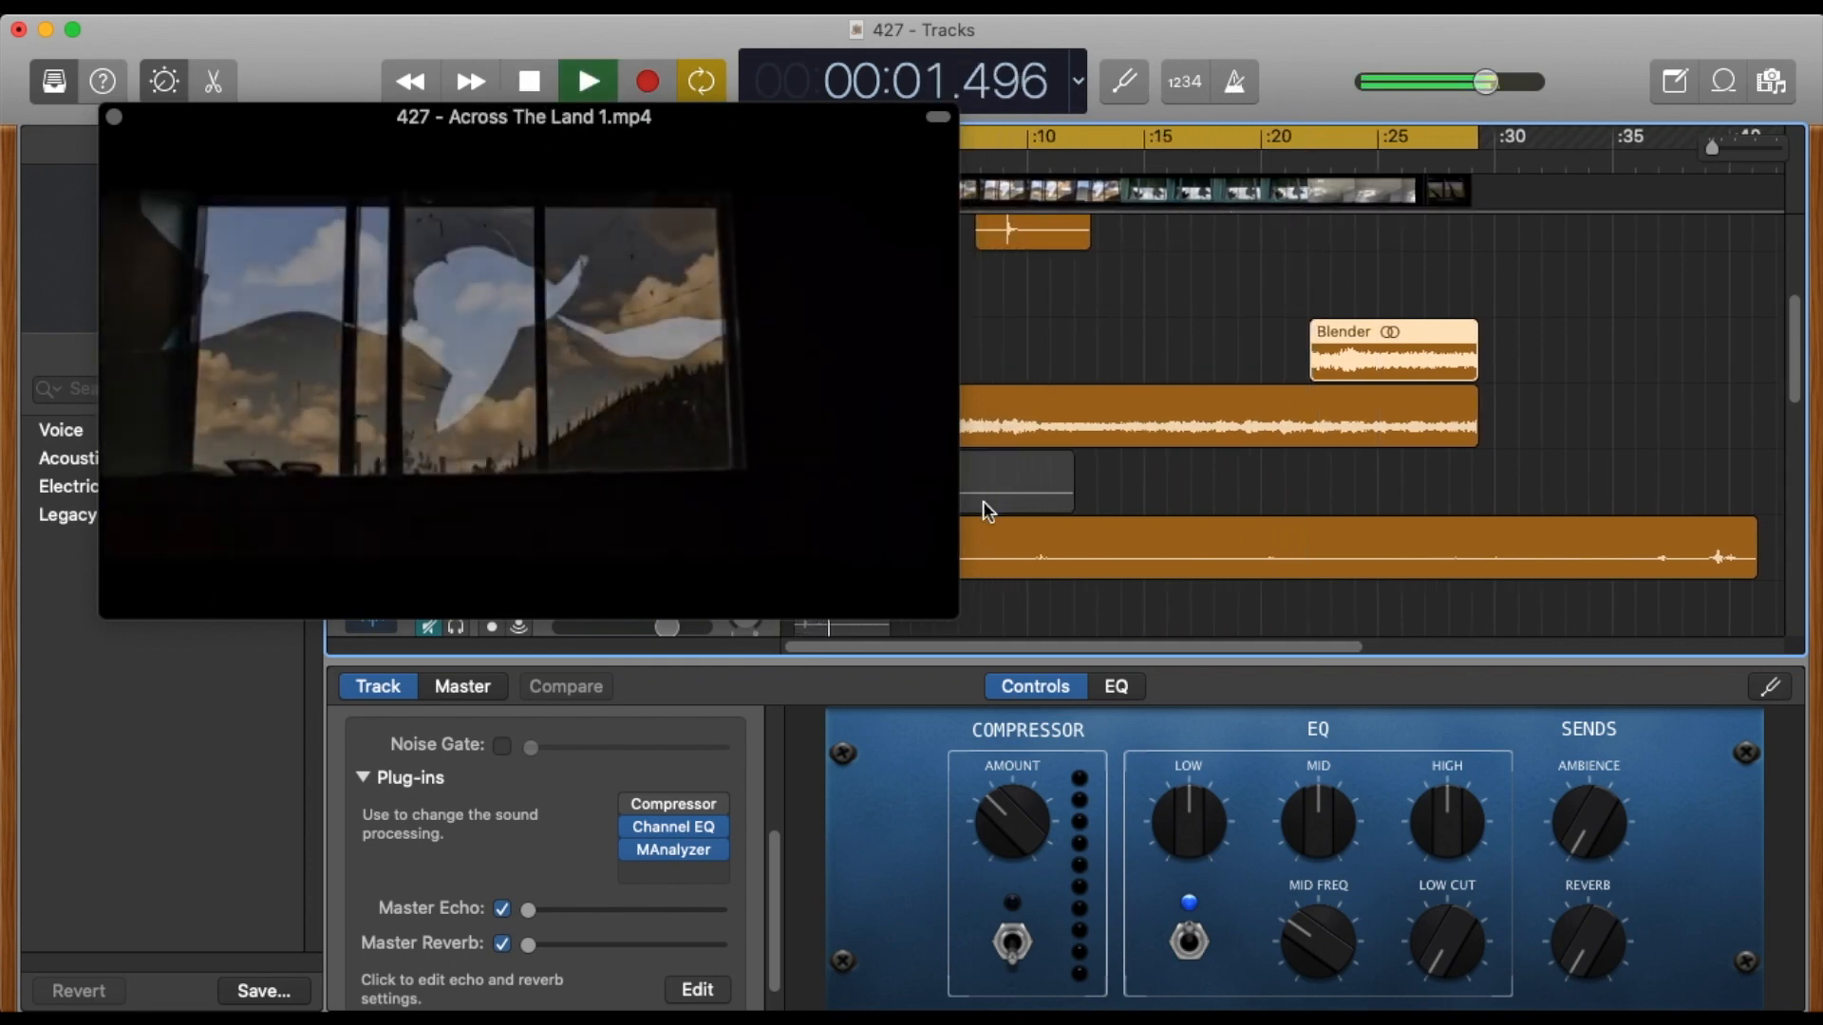
pyautogui.moveTo(947, 614); pyautogui.dragTo(1557, 952)
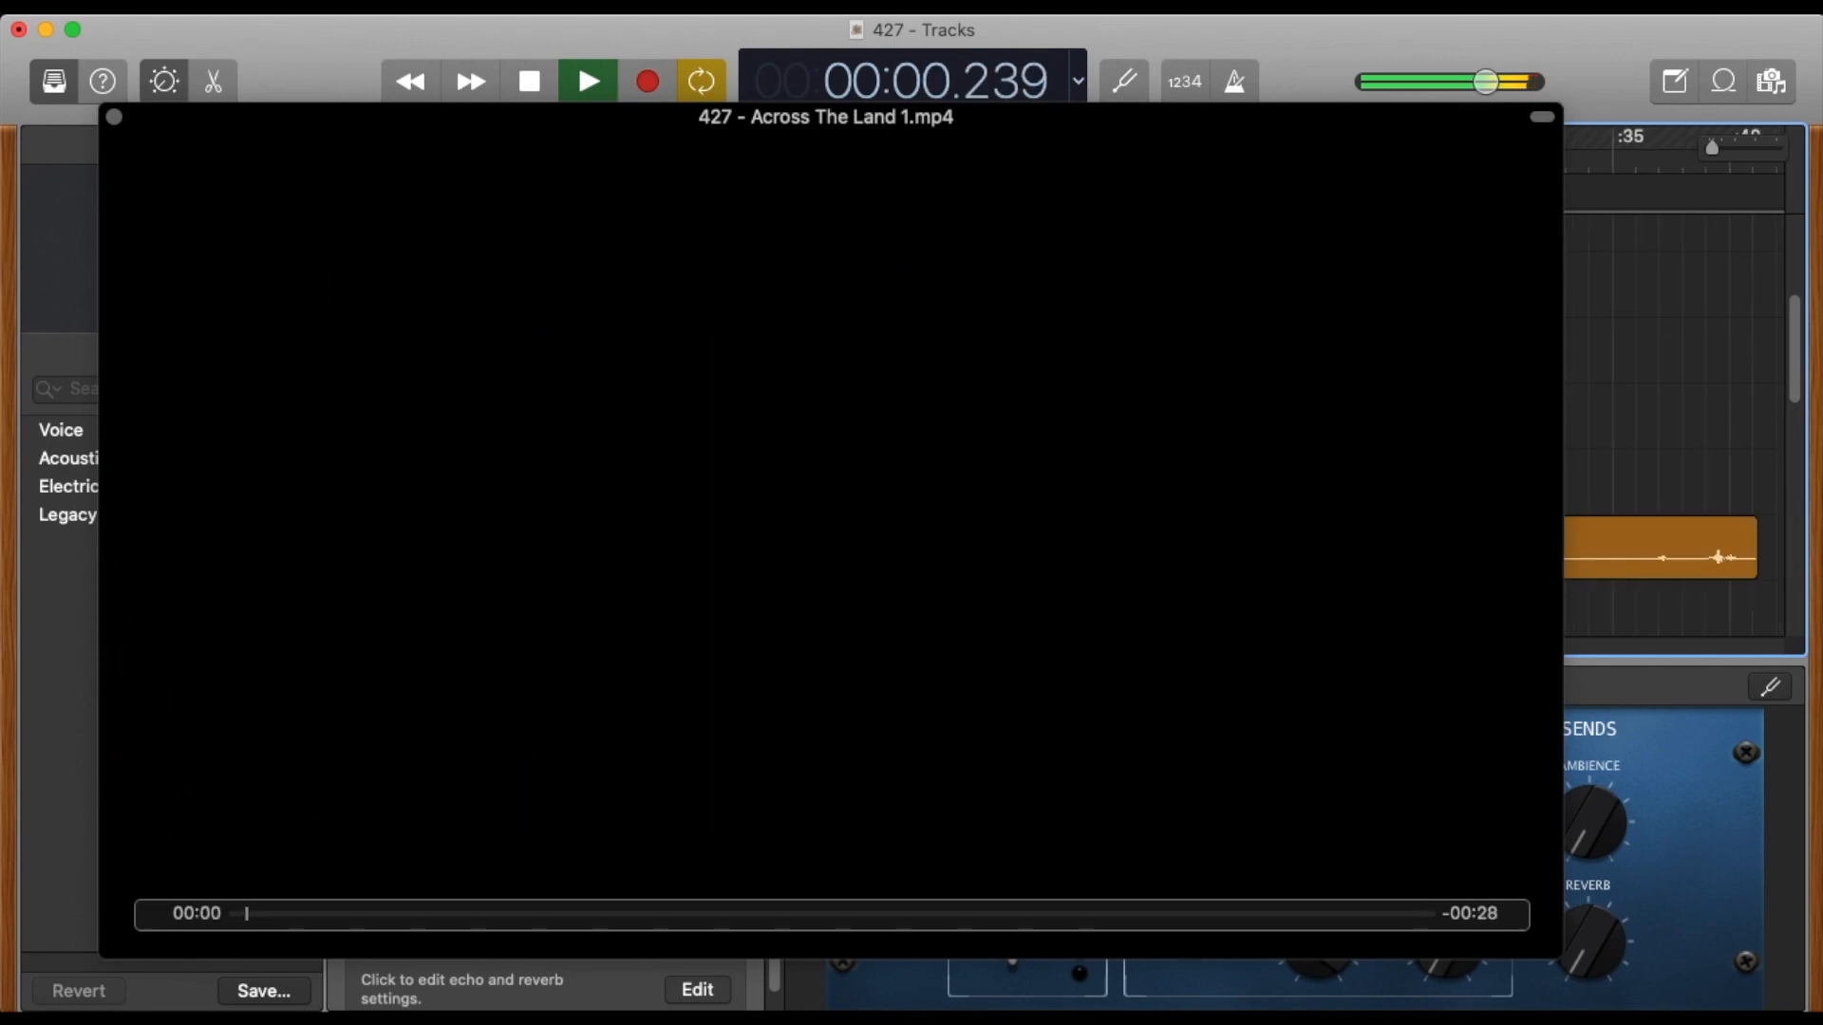
pyautogui.click(111, 110)
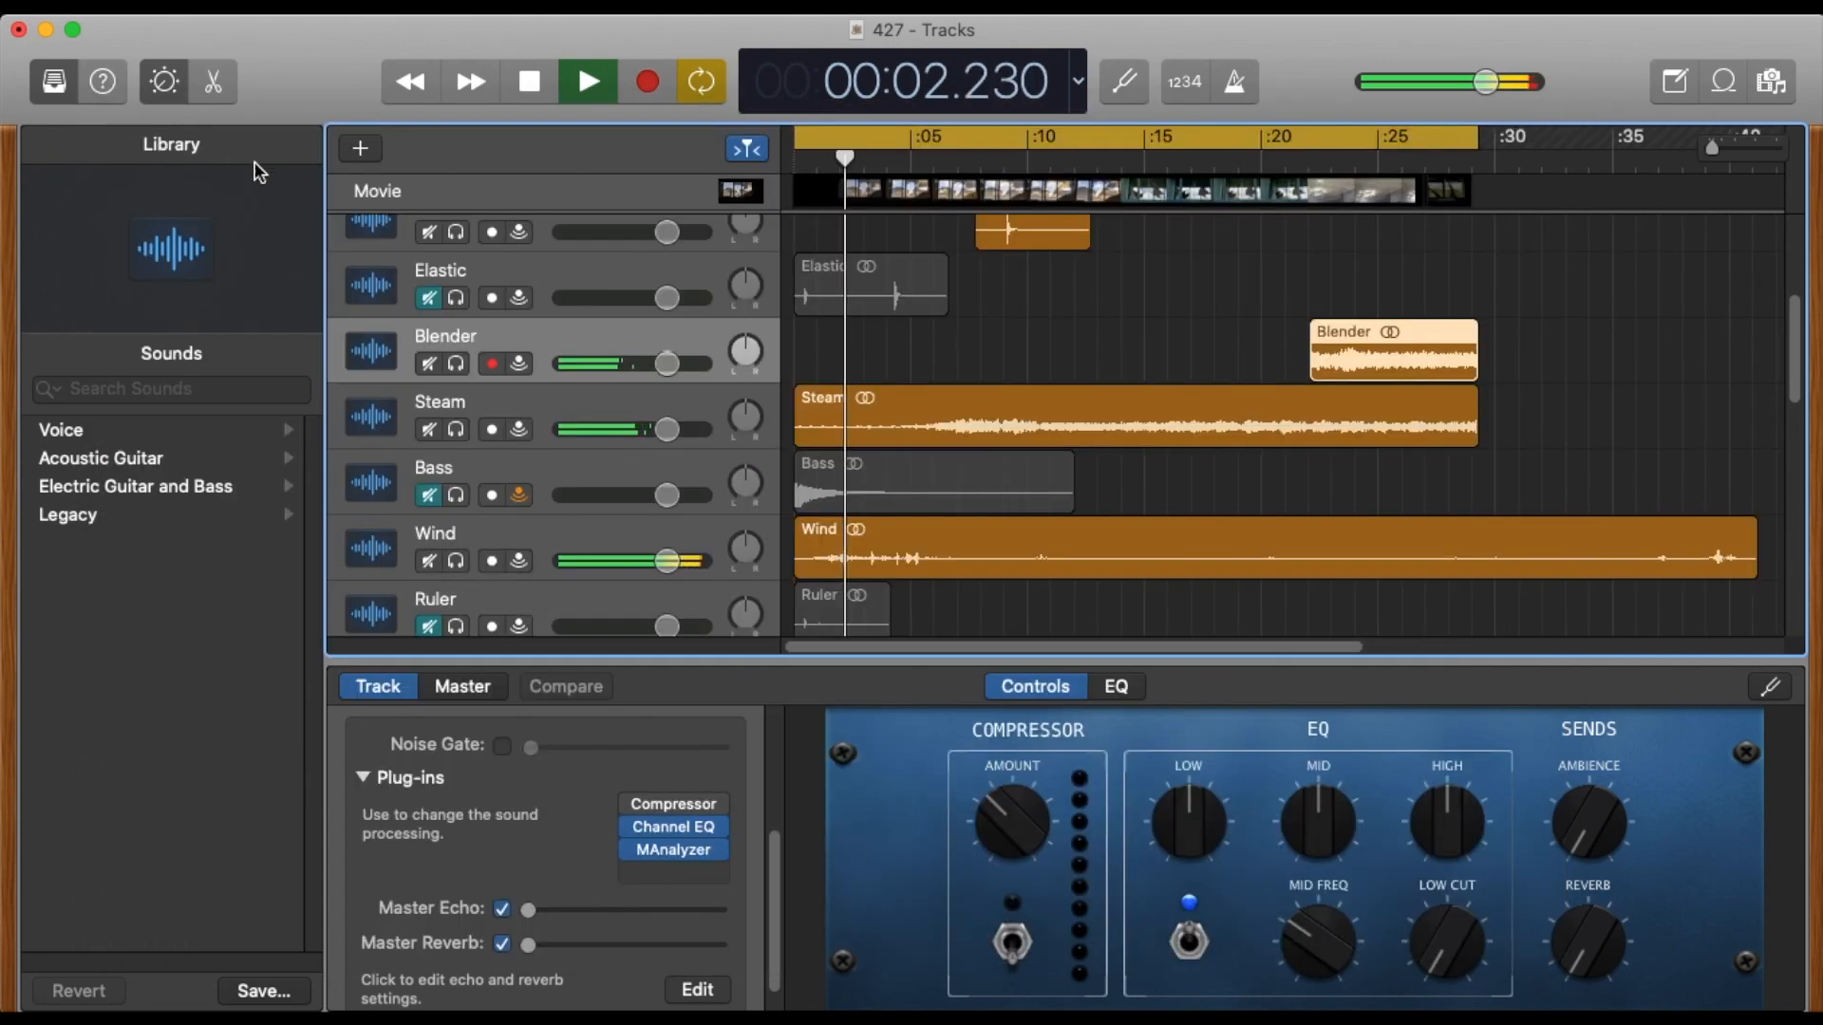
pyautogui.press('space')
# Solo the Across The Land 1 track and play it with the movie window open, then stop and close the movie.
pyautogui.scroll(5, 544, 321)
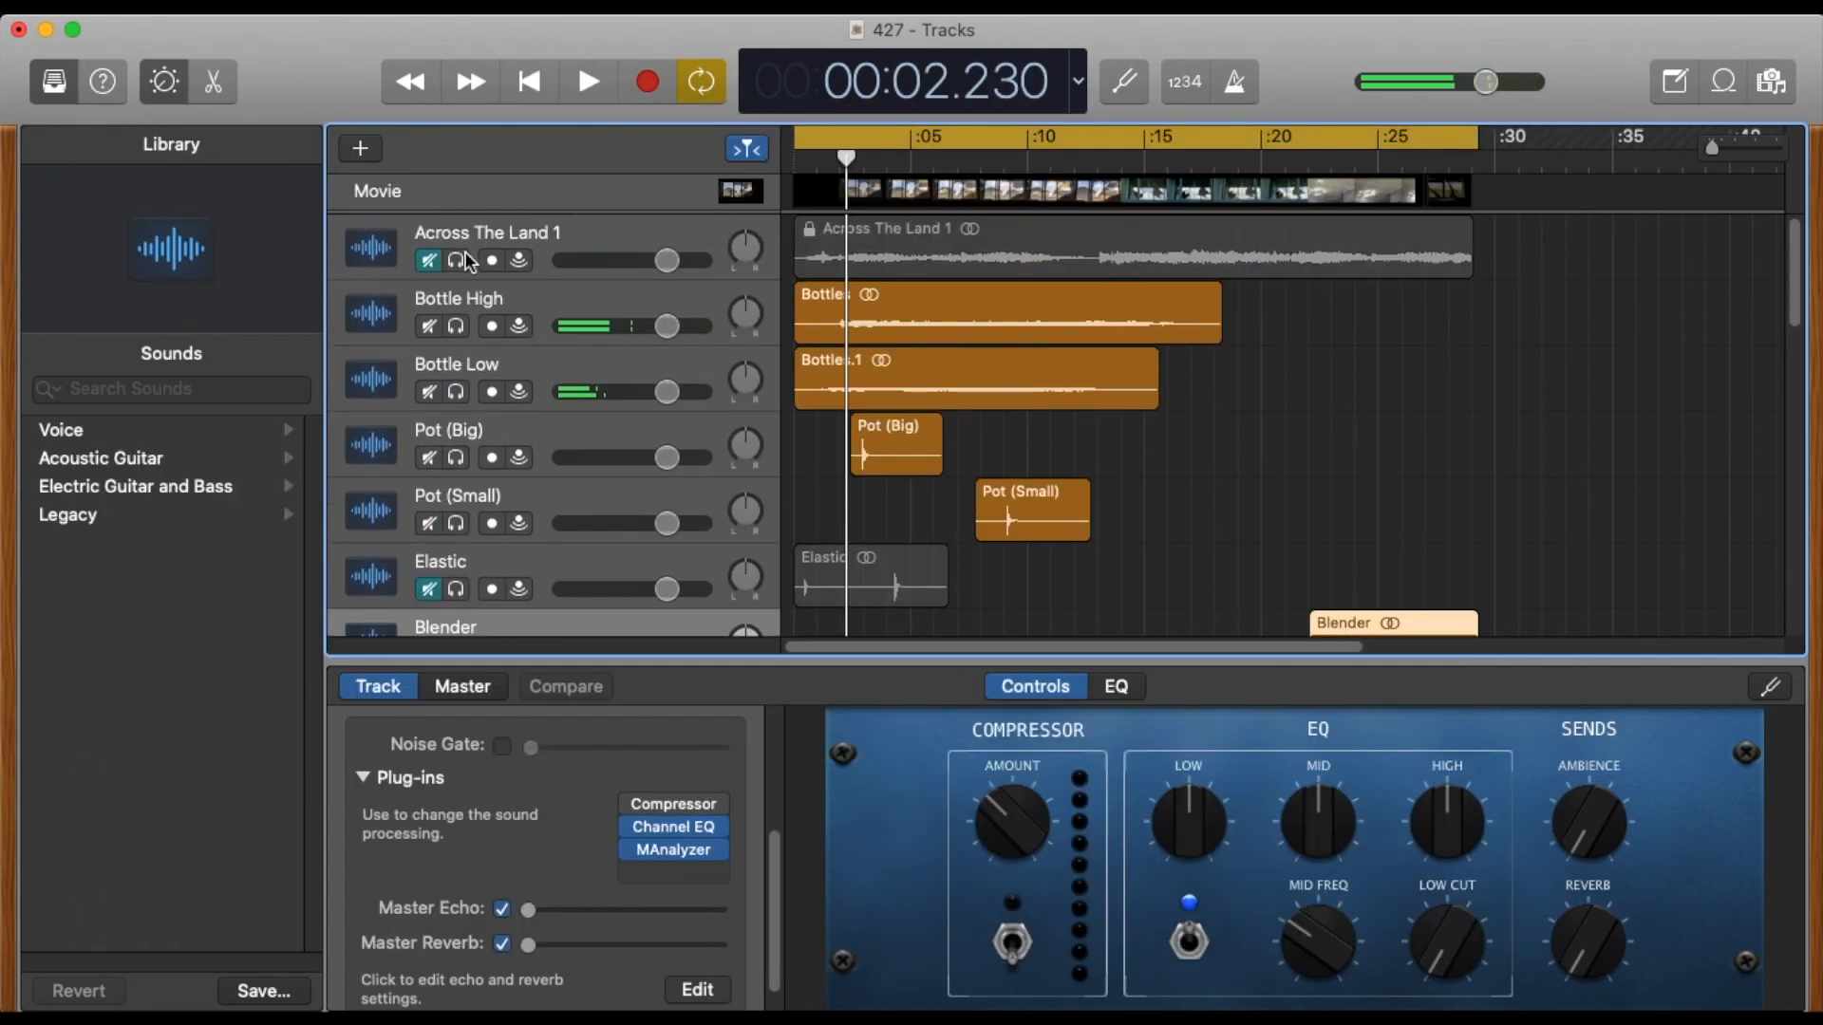
pyautogui.click(457, 260)
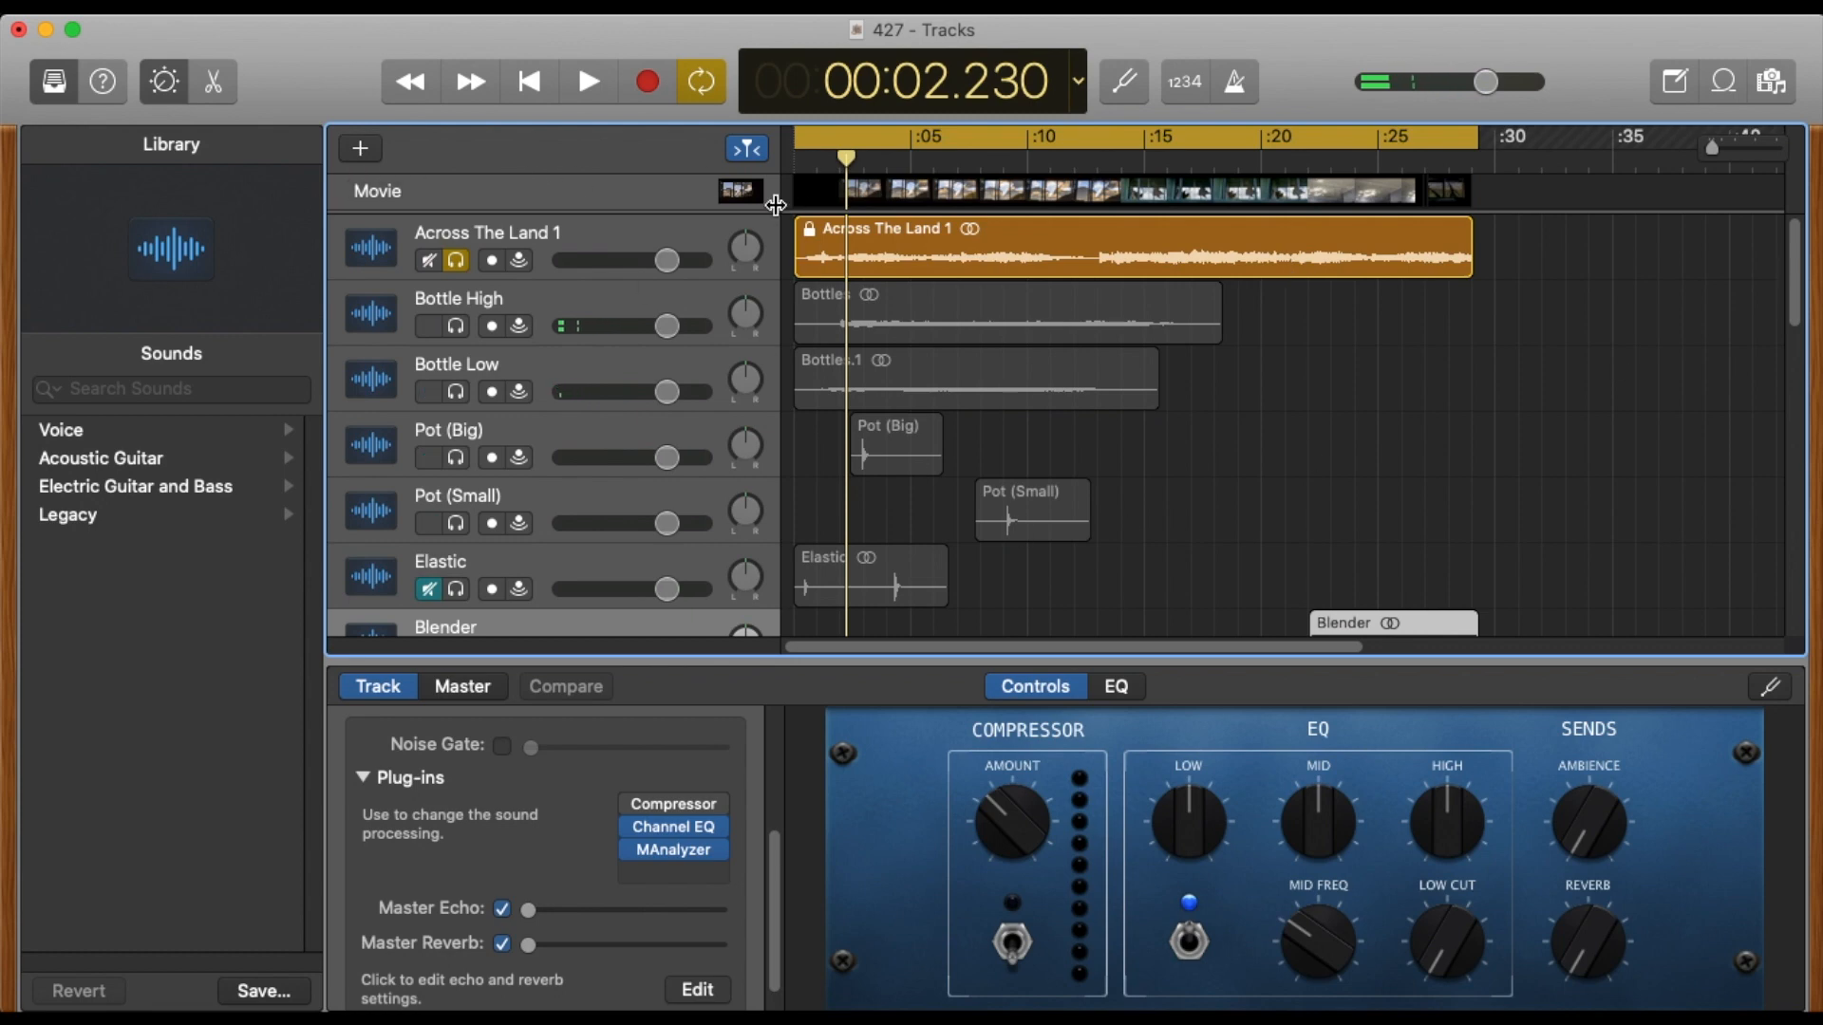
pyautogui.click(749, 195)
pyautogui.press('space')
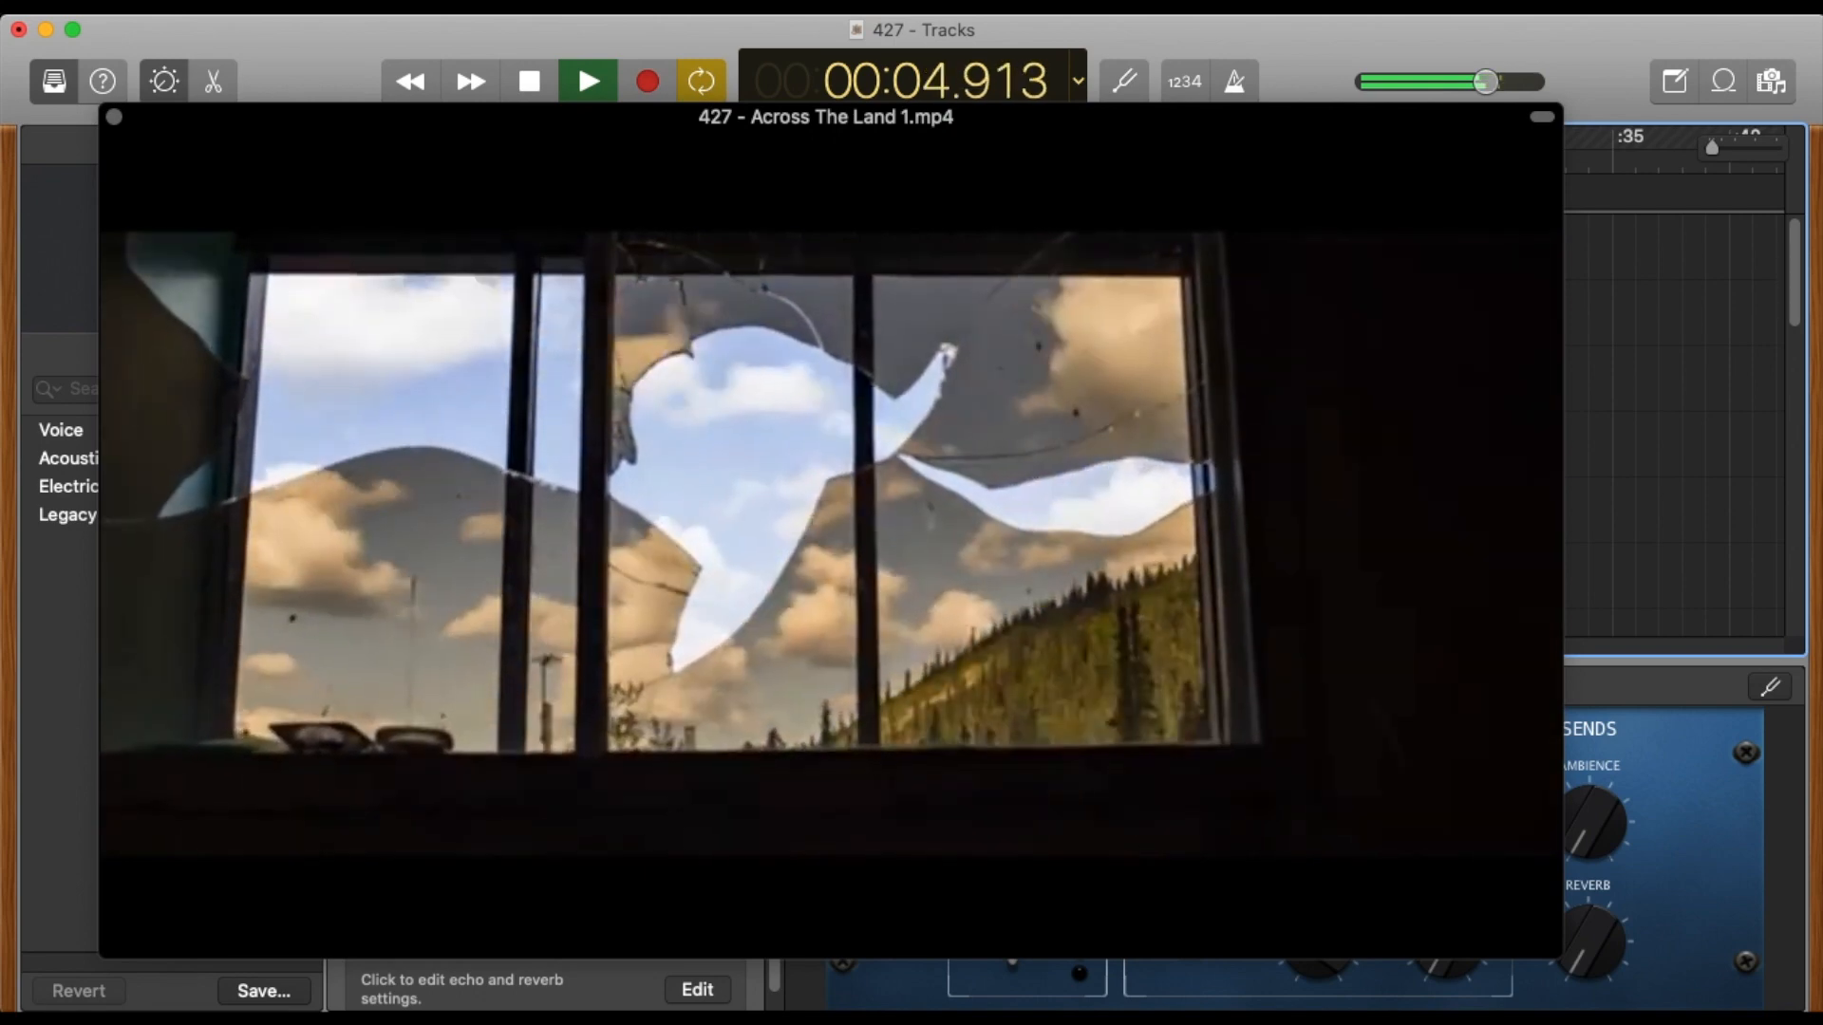
pyautogui.press('space')
pyautogui.click(114, 116)
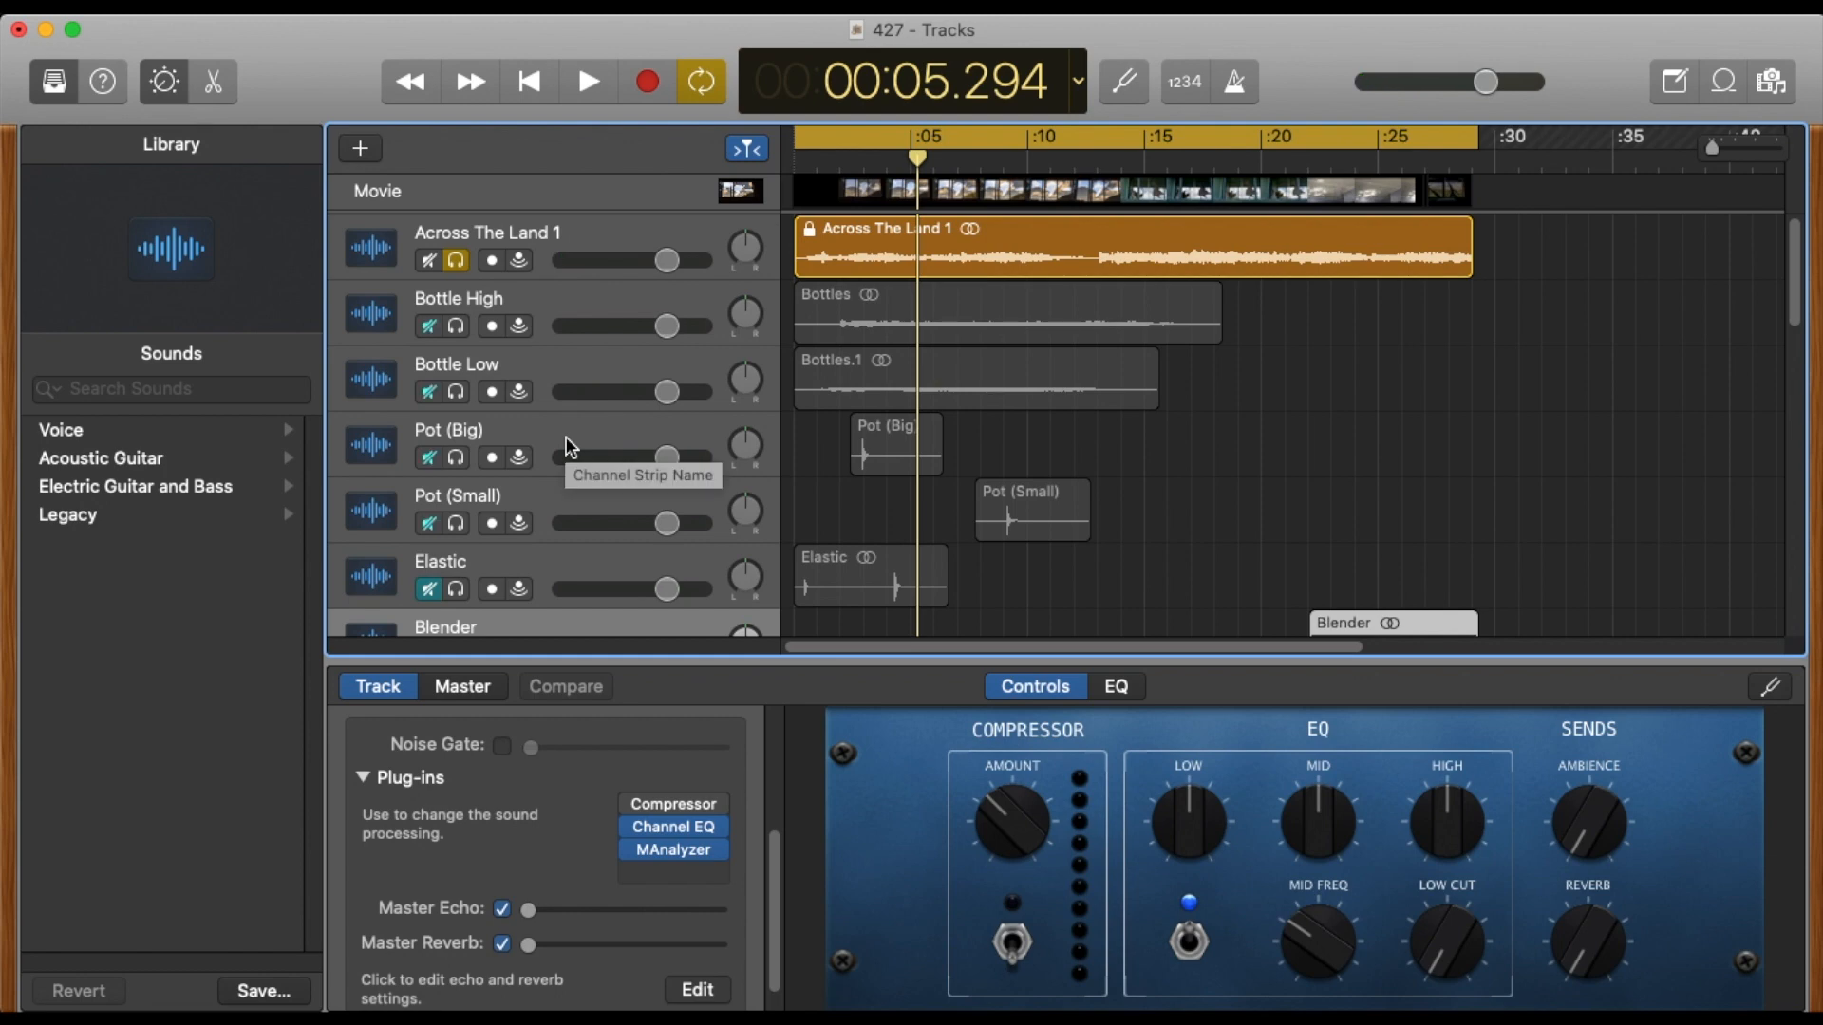
# Switch to the SOUND ē SCAPE spreadsheet in Google Sheets, review its Frequencies, Frequency Range and Descriptions sheets, and return to GarageBand.
pyautogui.press('super+Tab')
pyautogui.press('super+Tab')
pyautogui.press('super+Tab')
pyautogui.press('super+Tab')
pyautogui.press('super+Tab')
pyautogui.press('super+Tab')
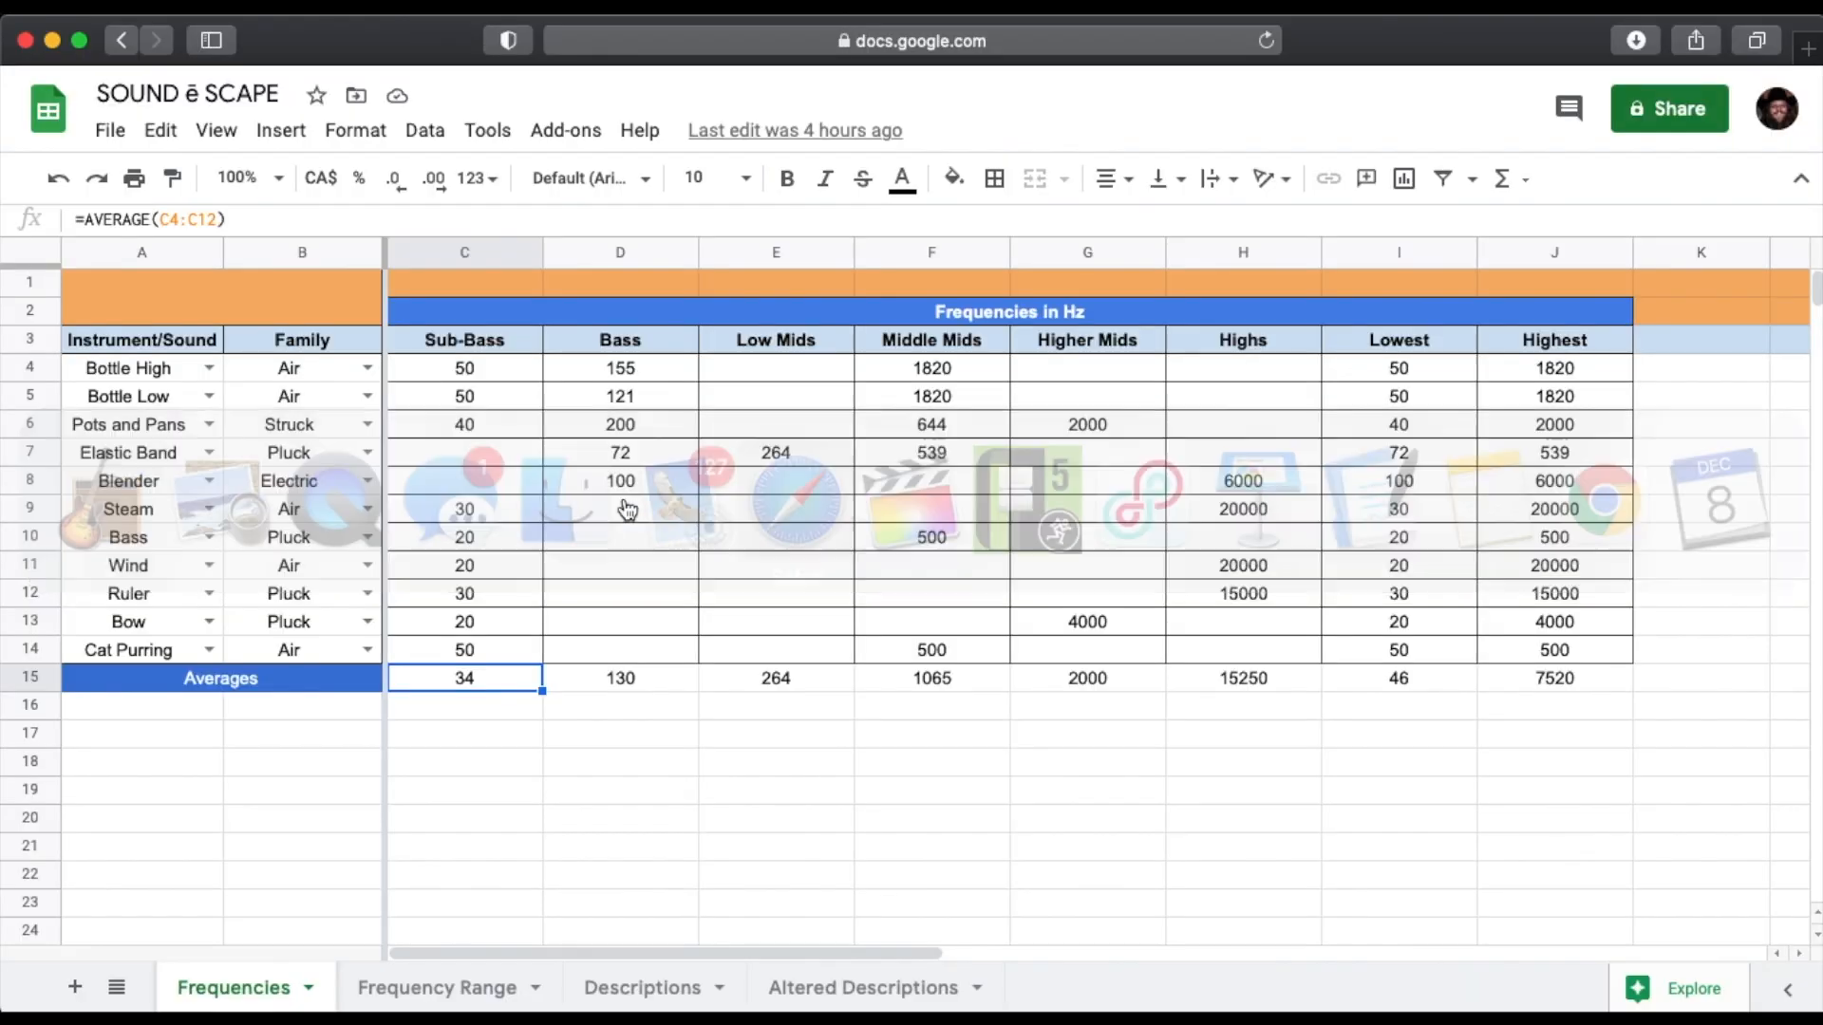
pyautogui.click(436, 988)
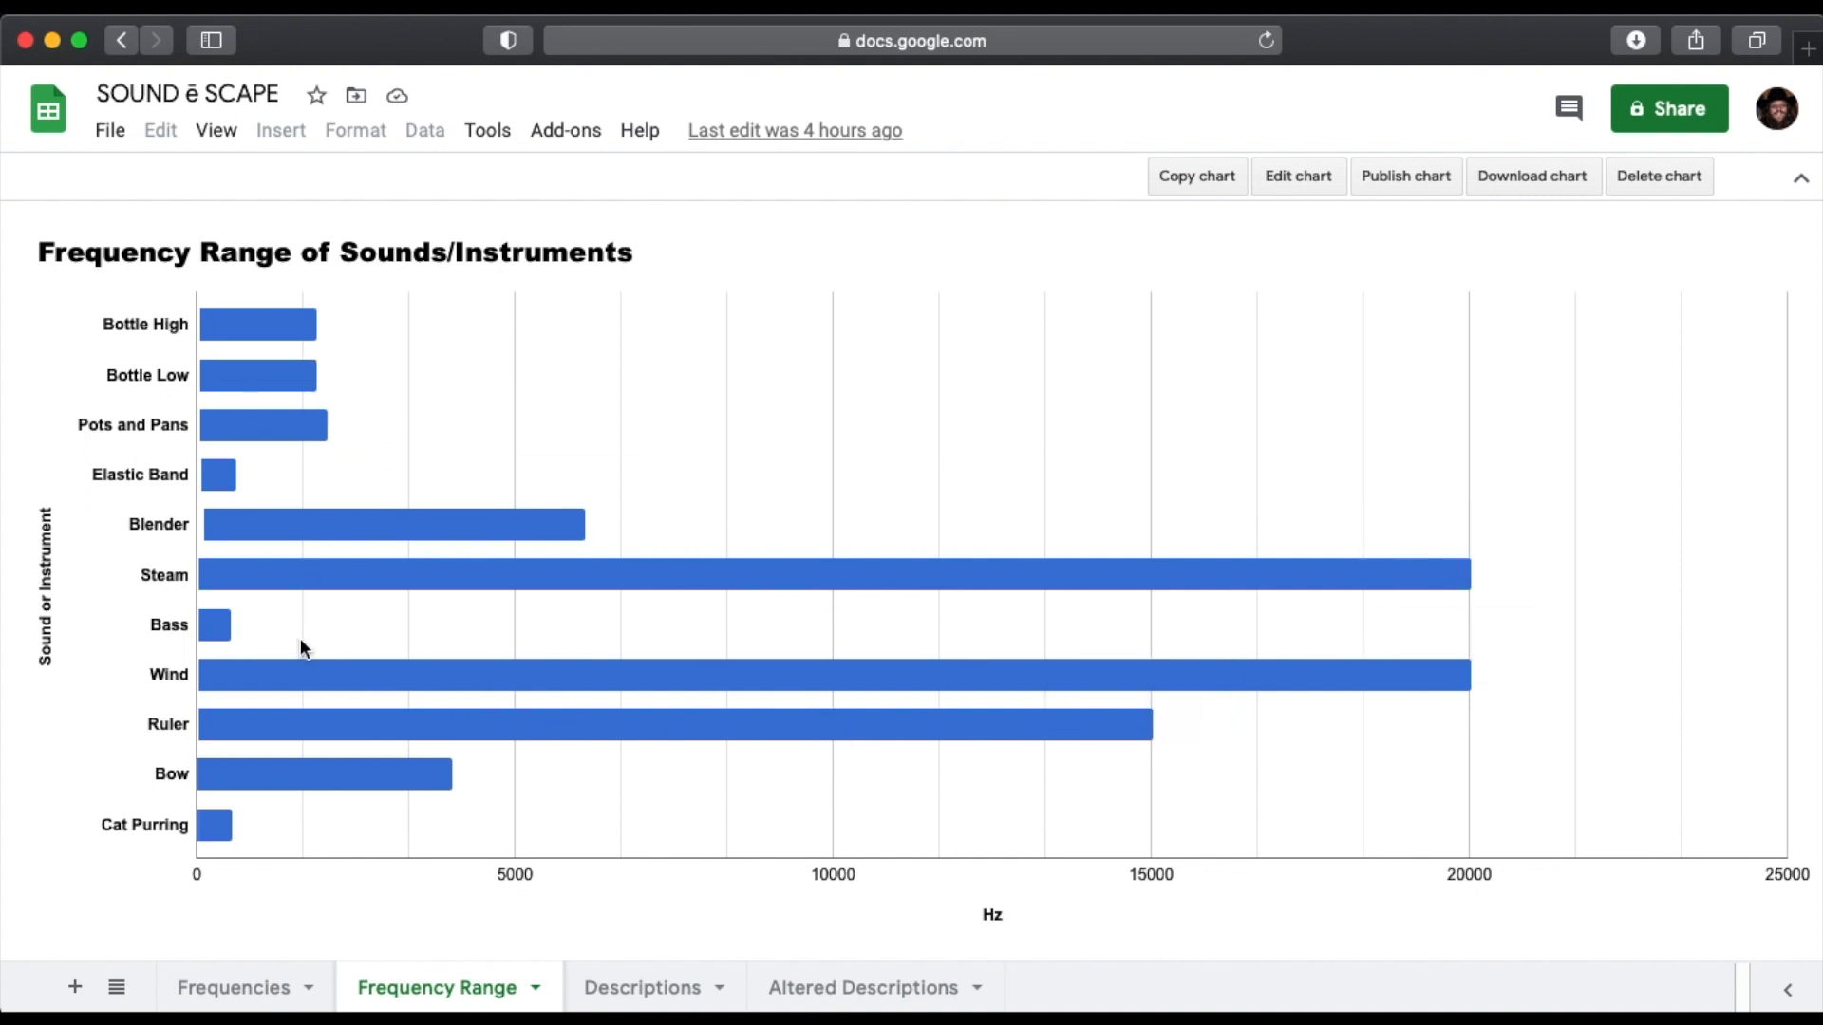
pyautogui.click(237, 992)
pyautogui.click(649, 991)
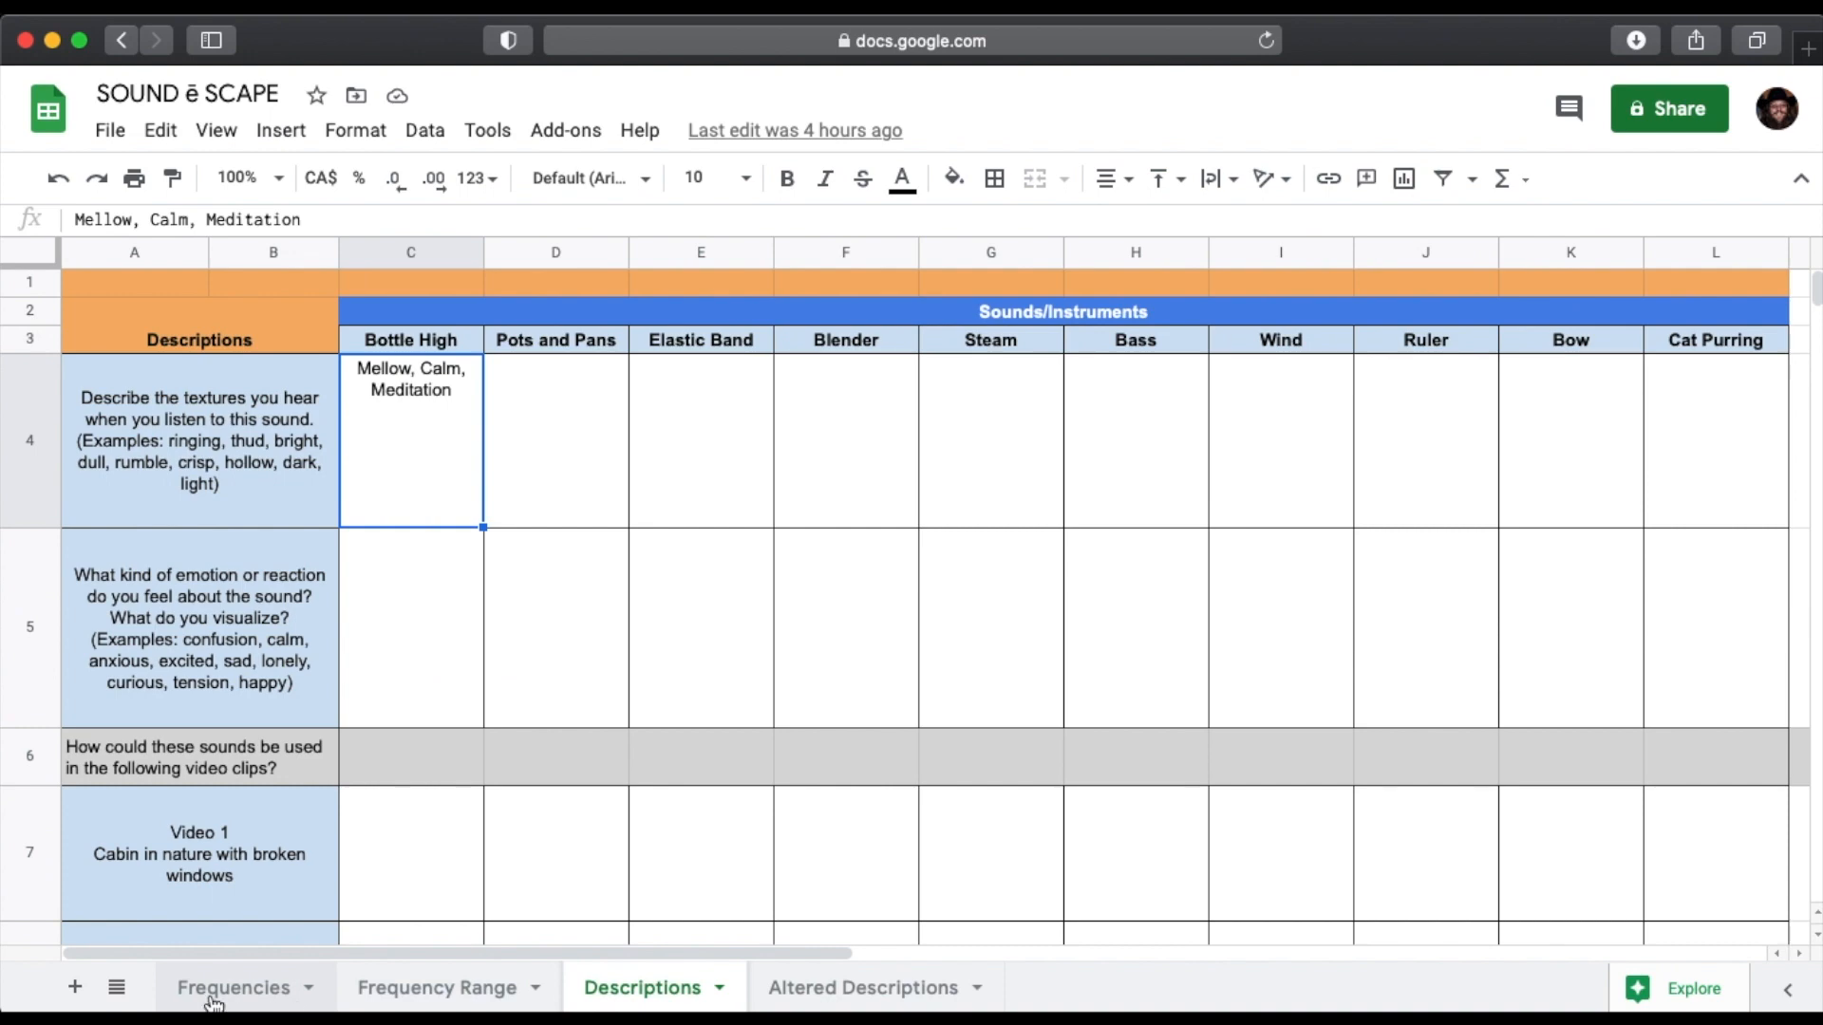
pyautogui.click(217, 995)
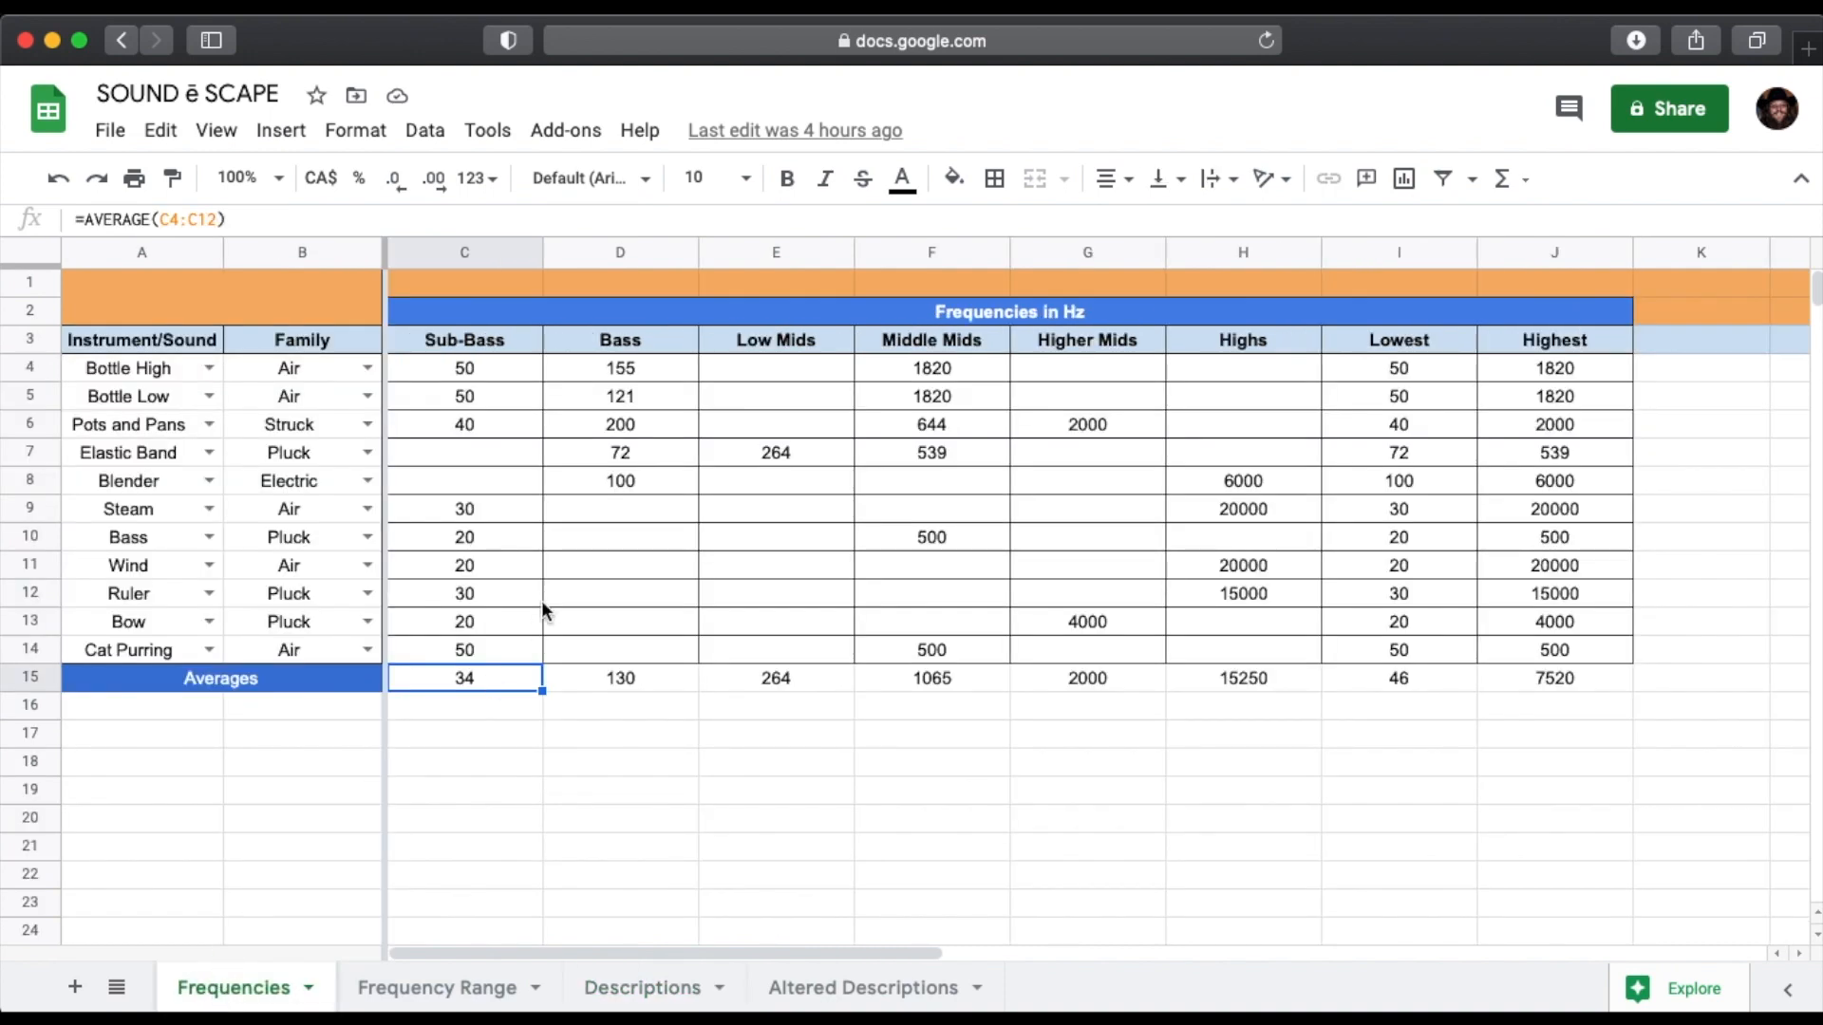
pyautogui.press('super+Tab')
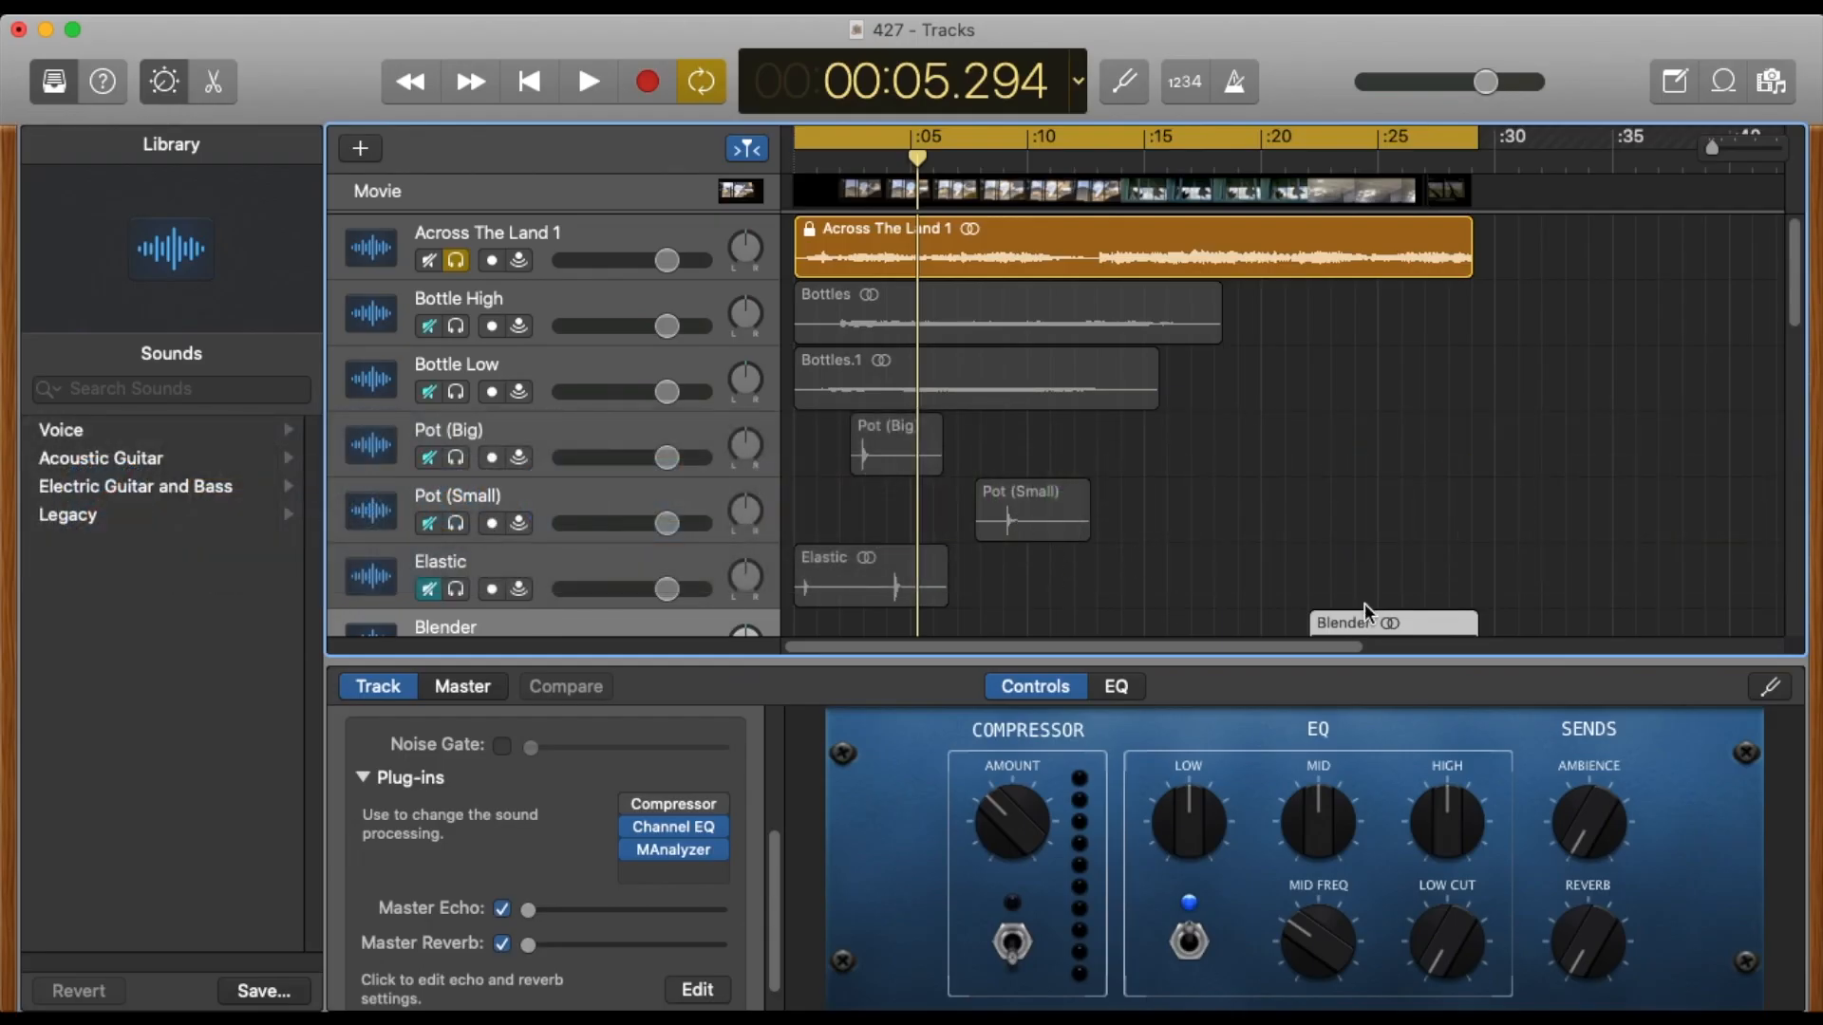